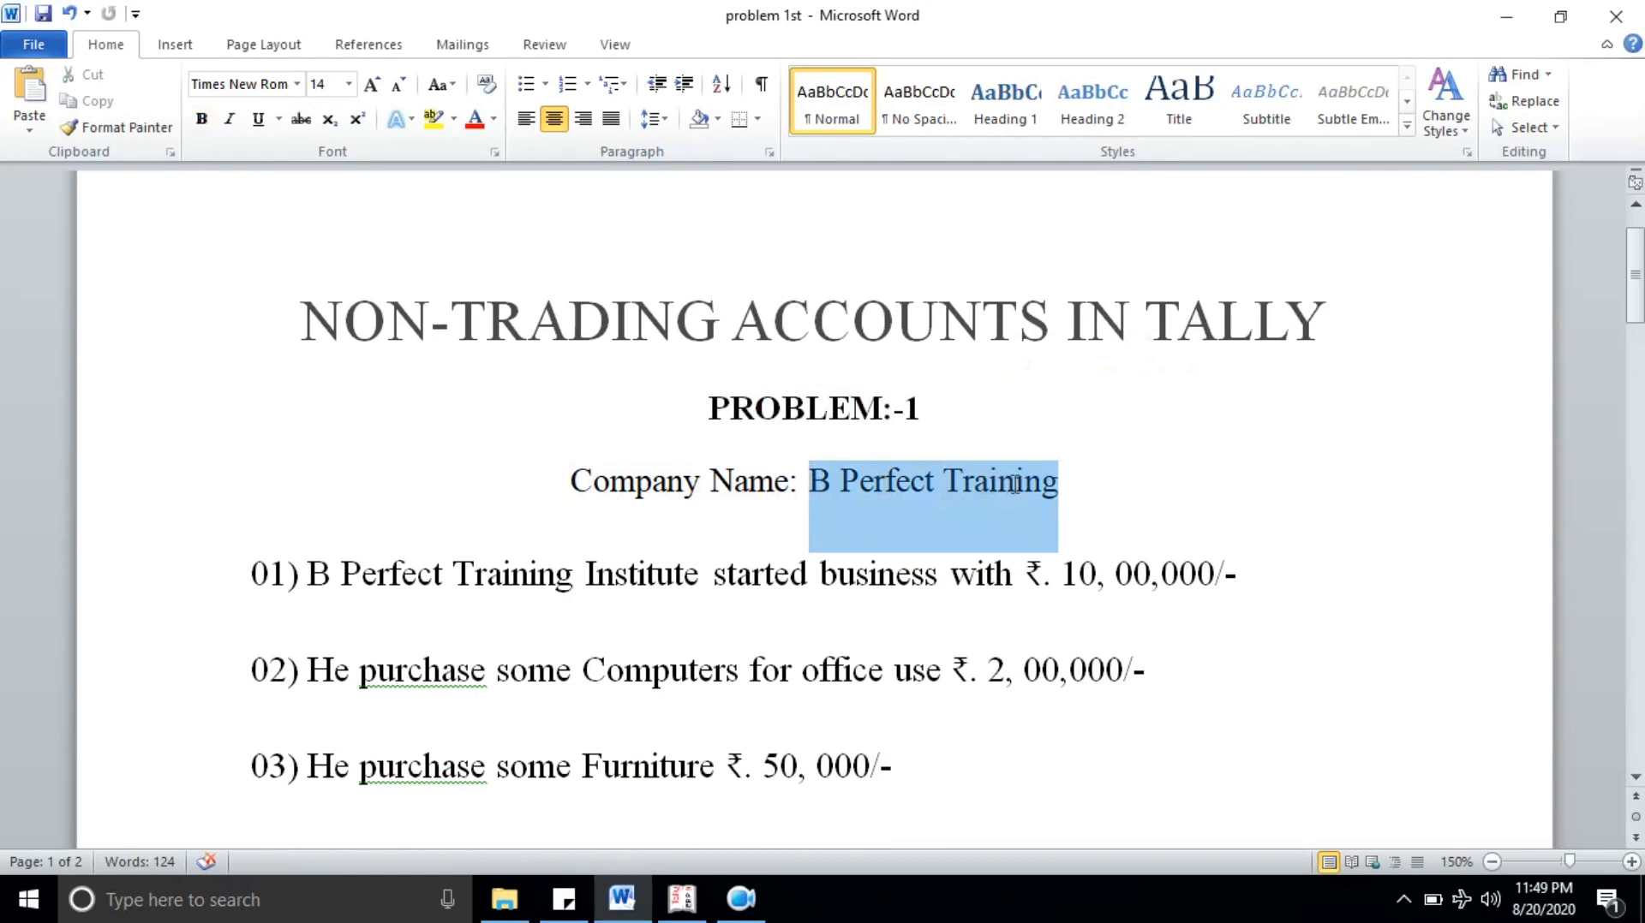
Step: Read through the accounting problem's company name and its numbered transactions
scroll(389, 562, down, 2)
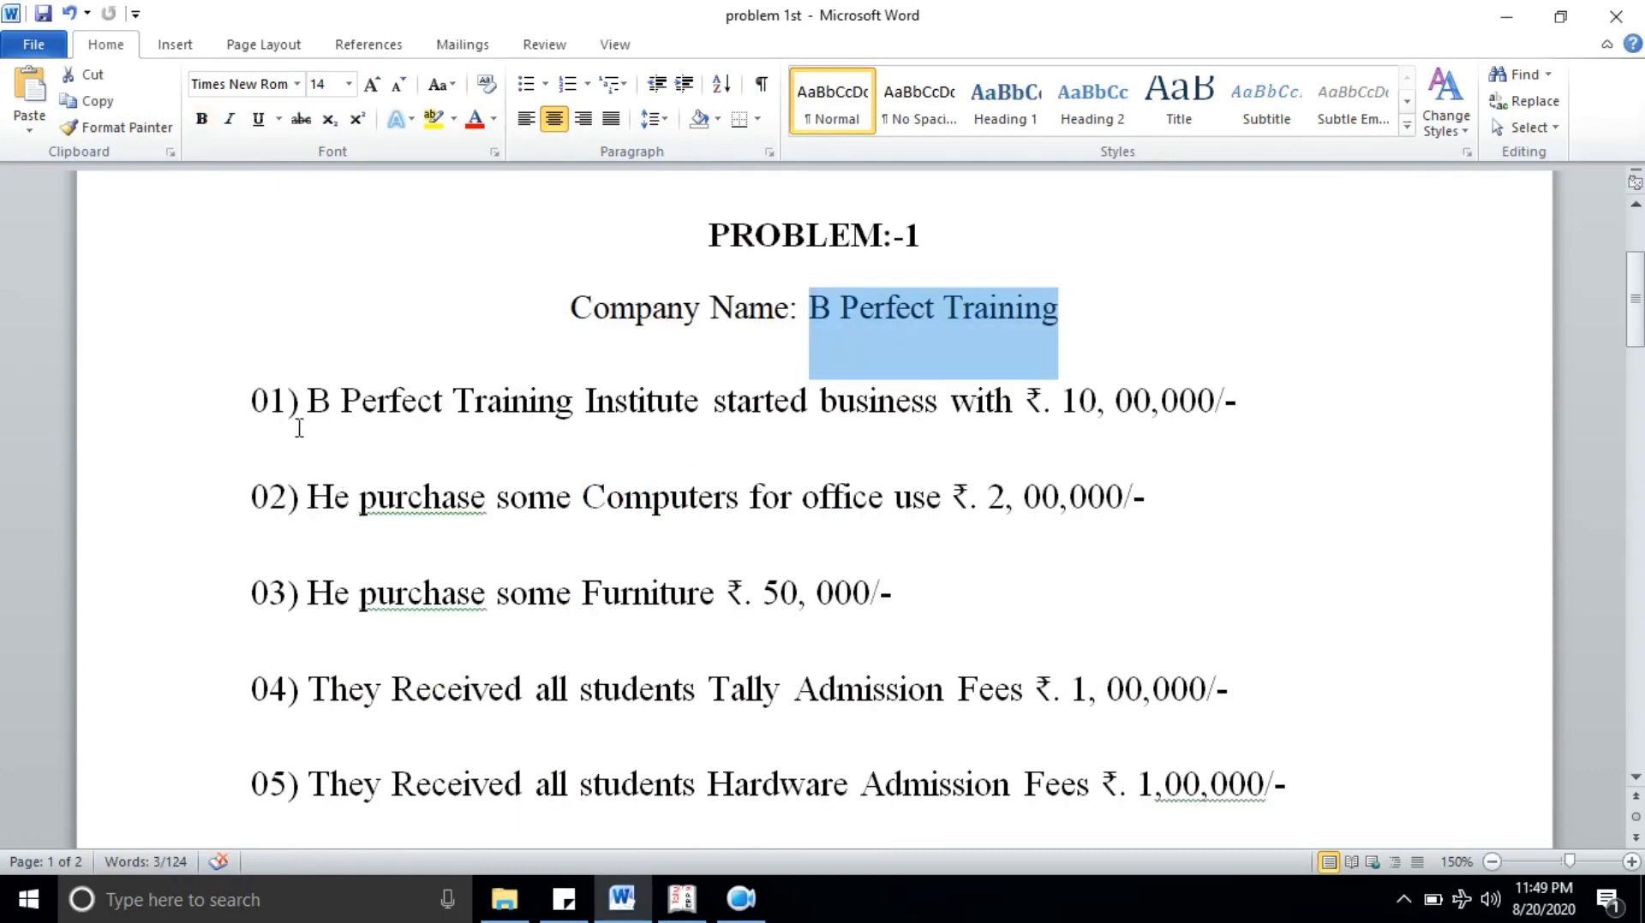
drag(253, 400, 1090, 770)
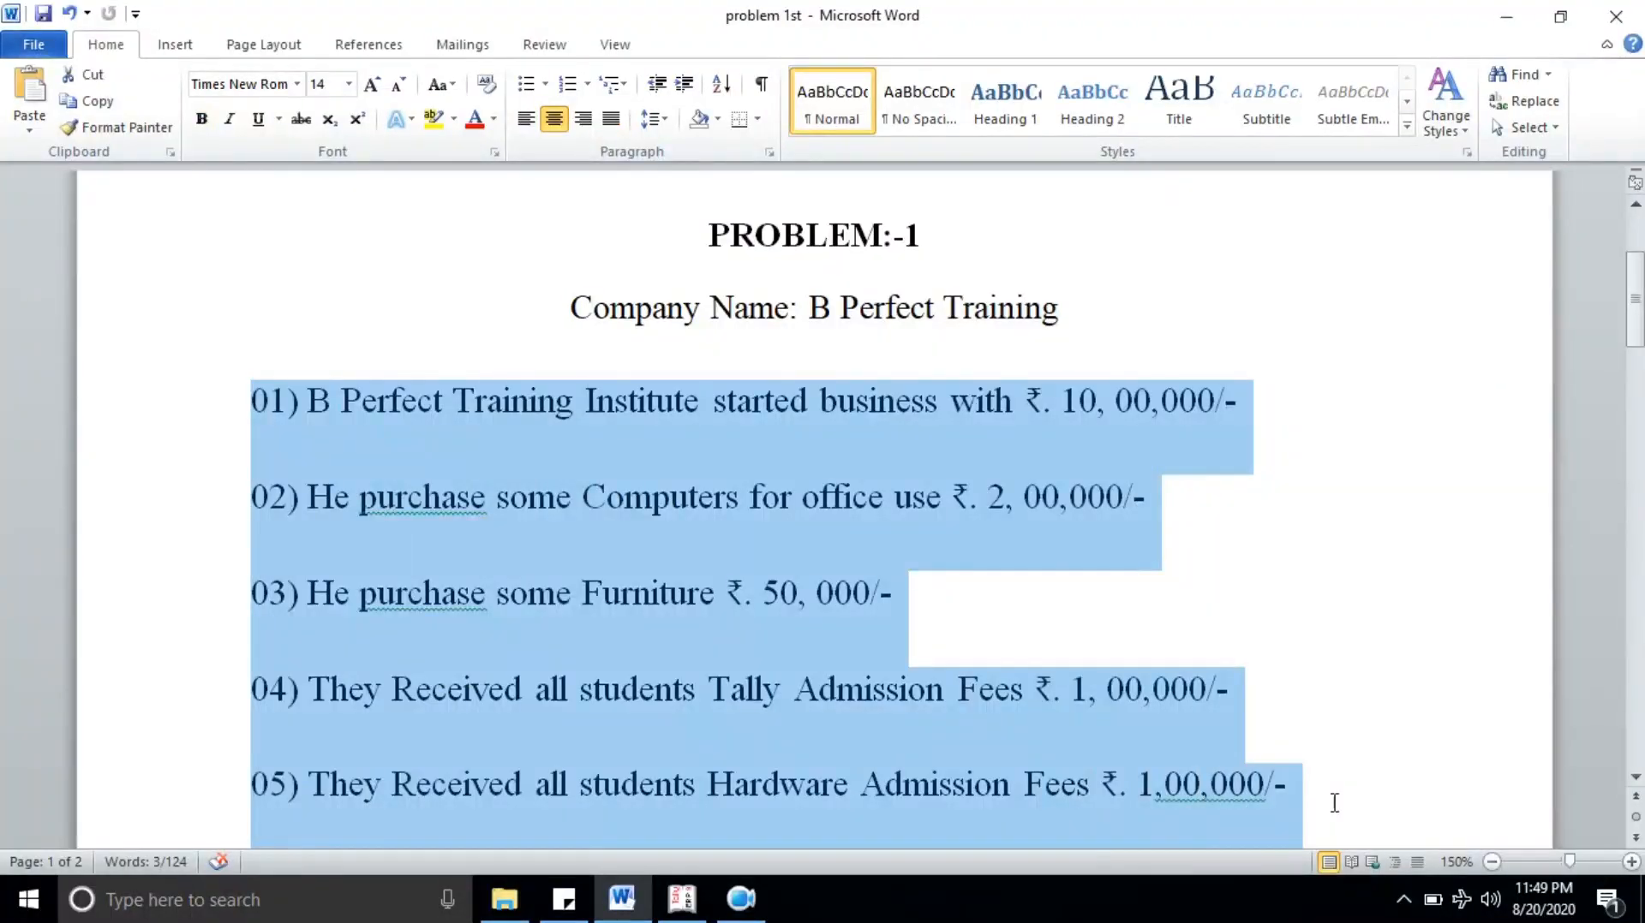
click(847, 497)
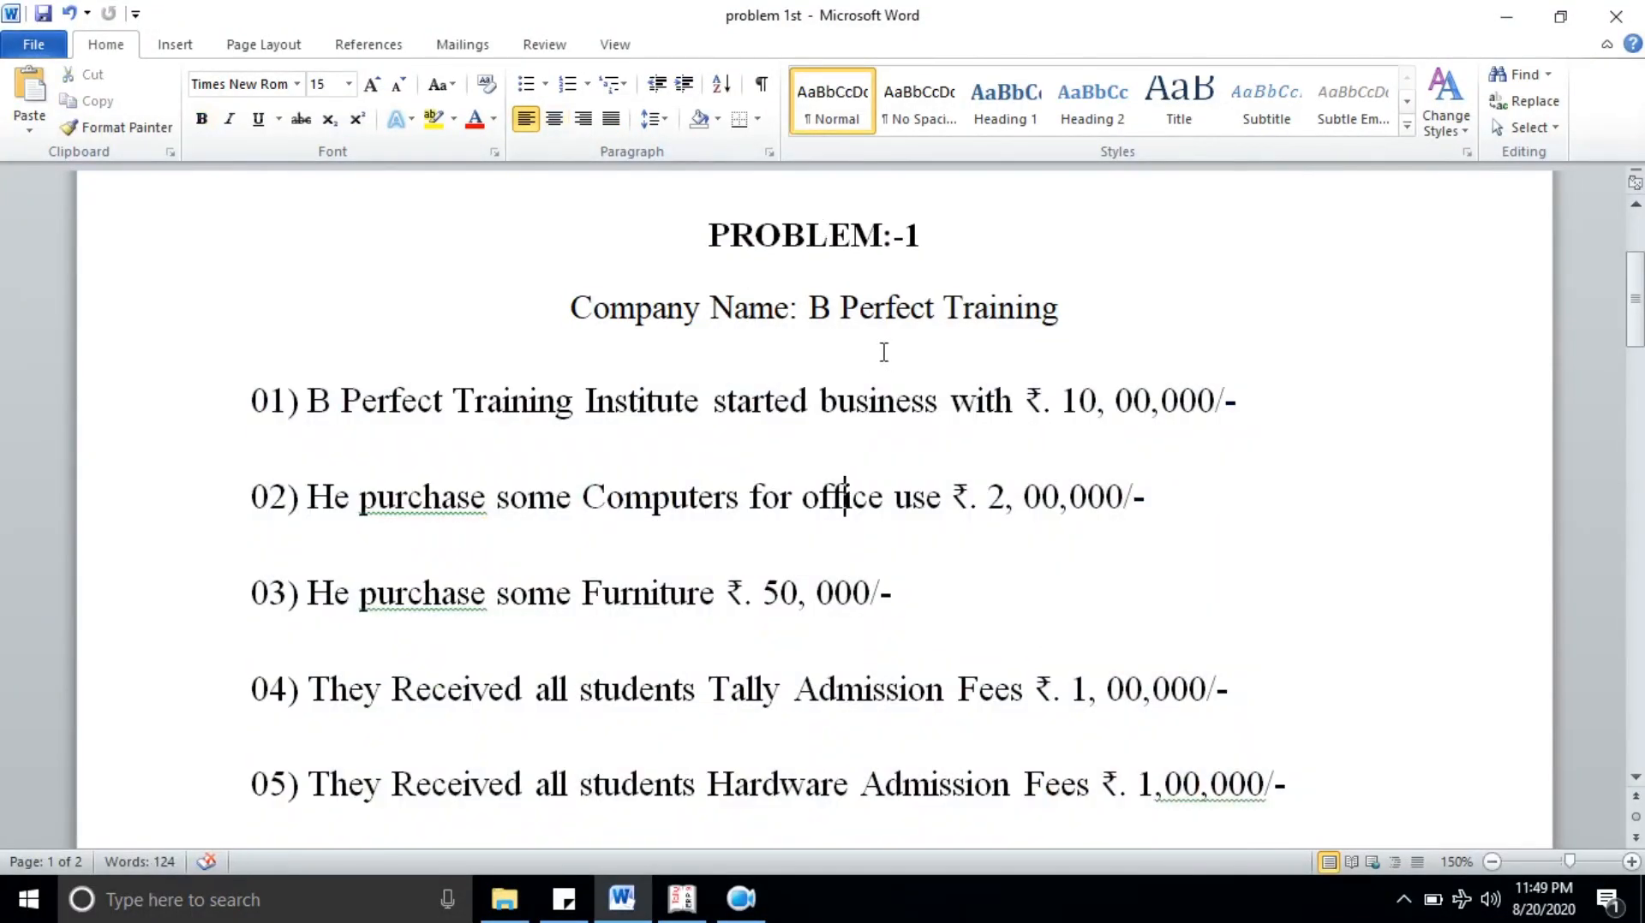
drag(810, 307, 1070, 304)
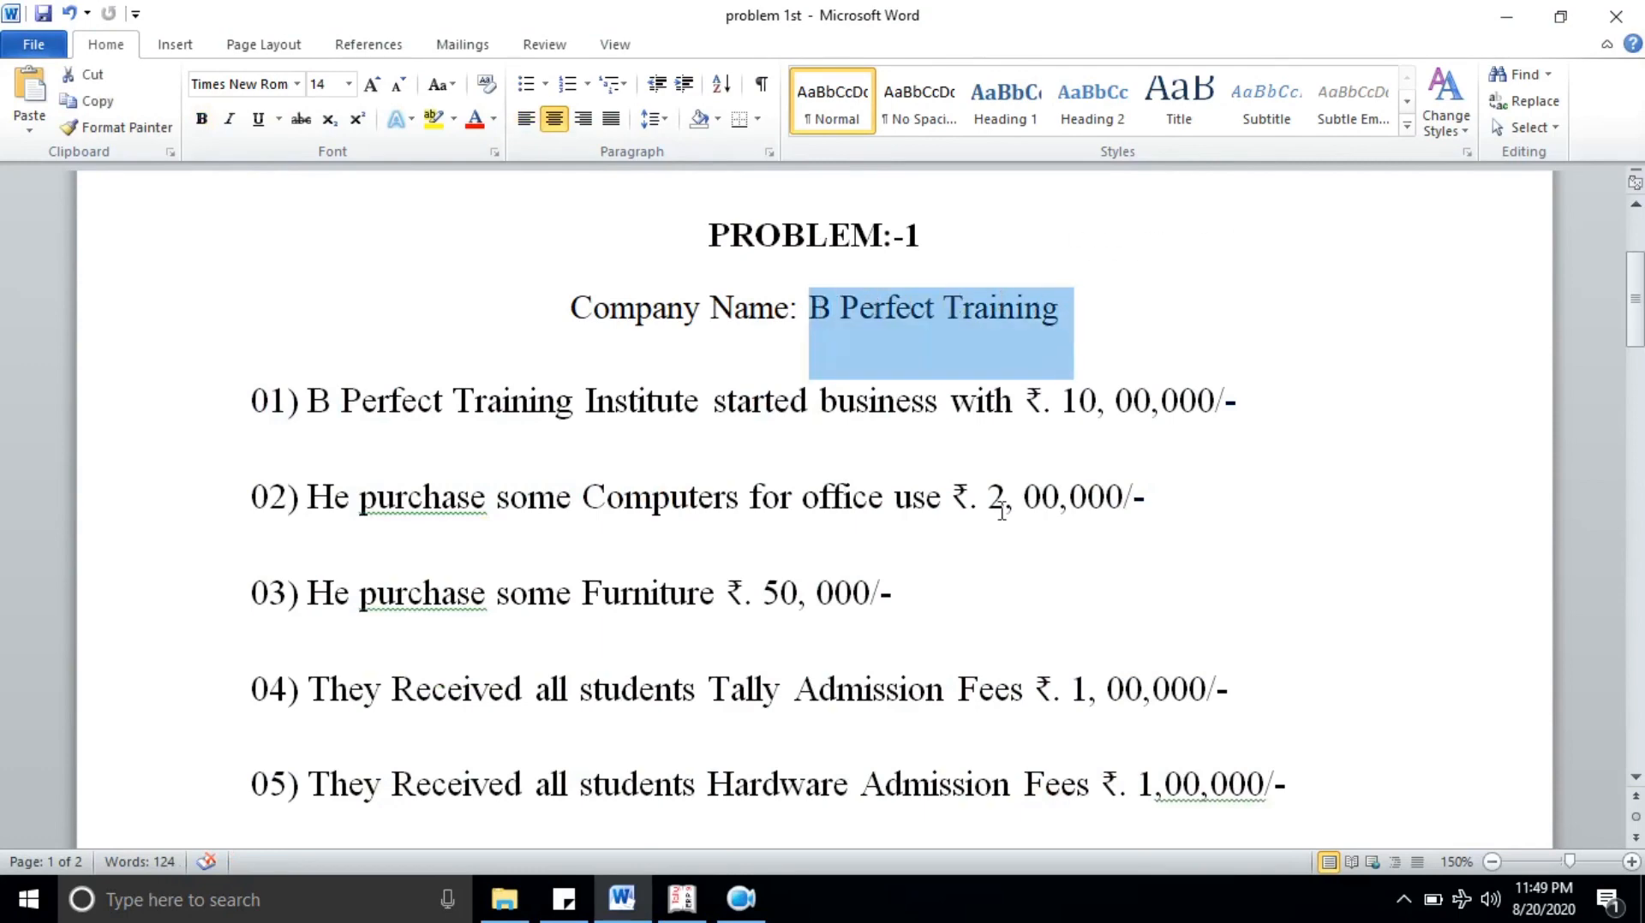
Step: Switch to Tally.ERP 9 and start creating a company named B Perfect Training
click(684, 908)
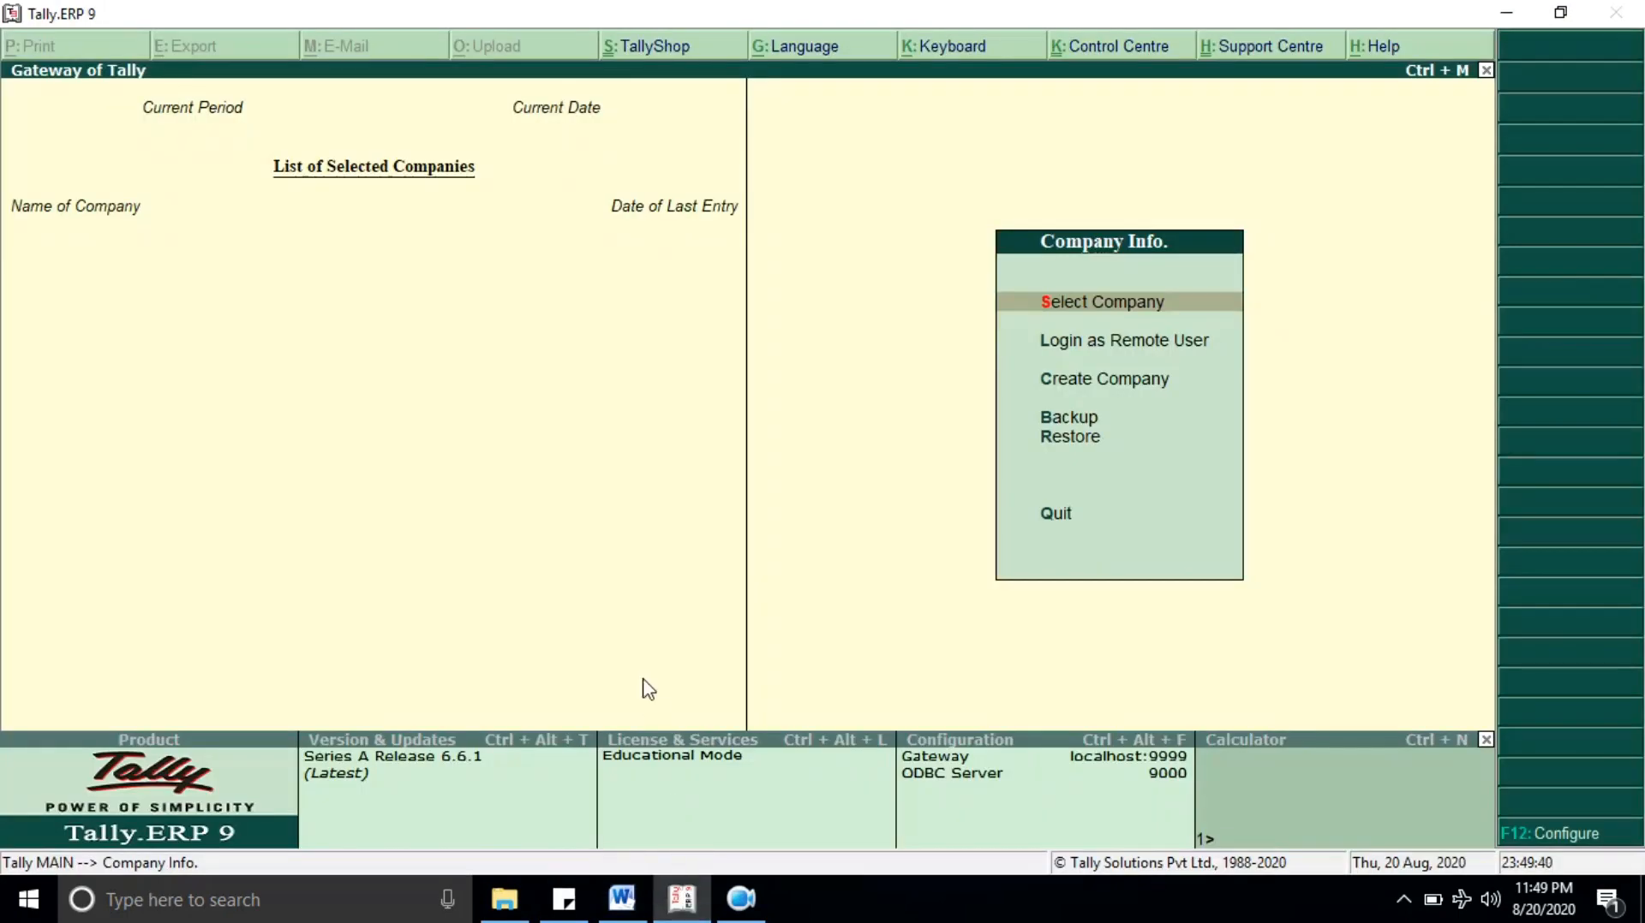
click(1107, 383)
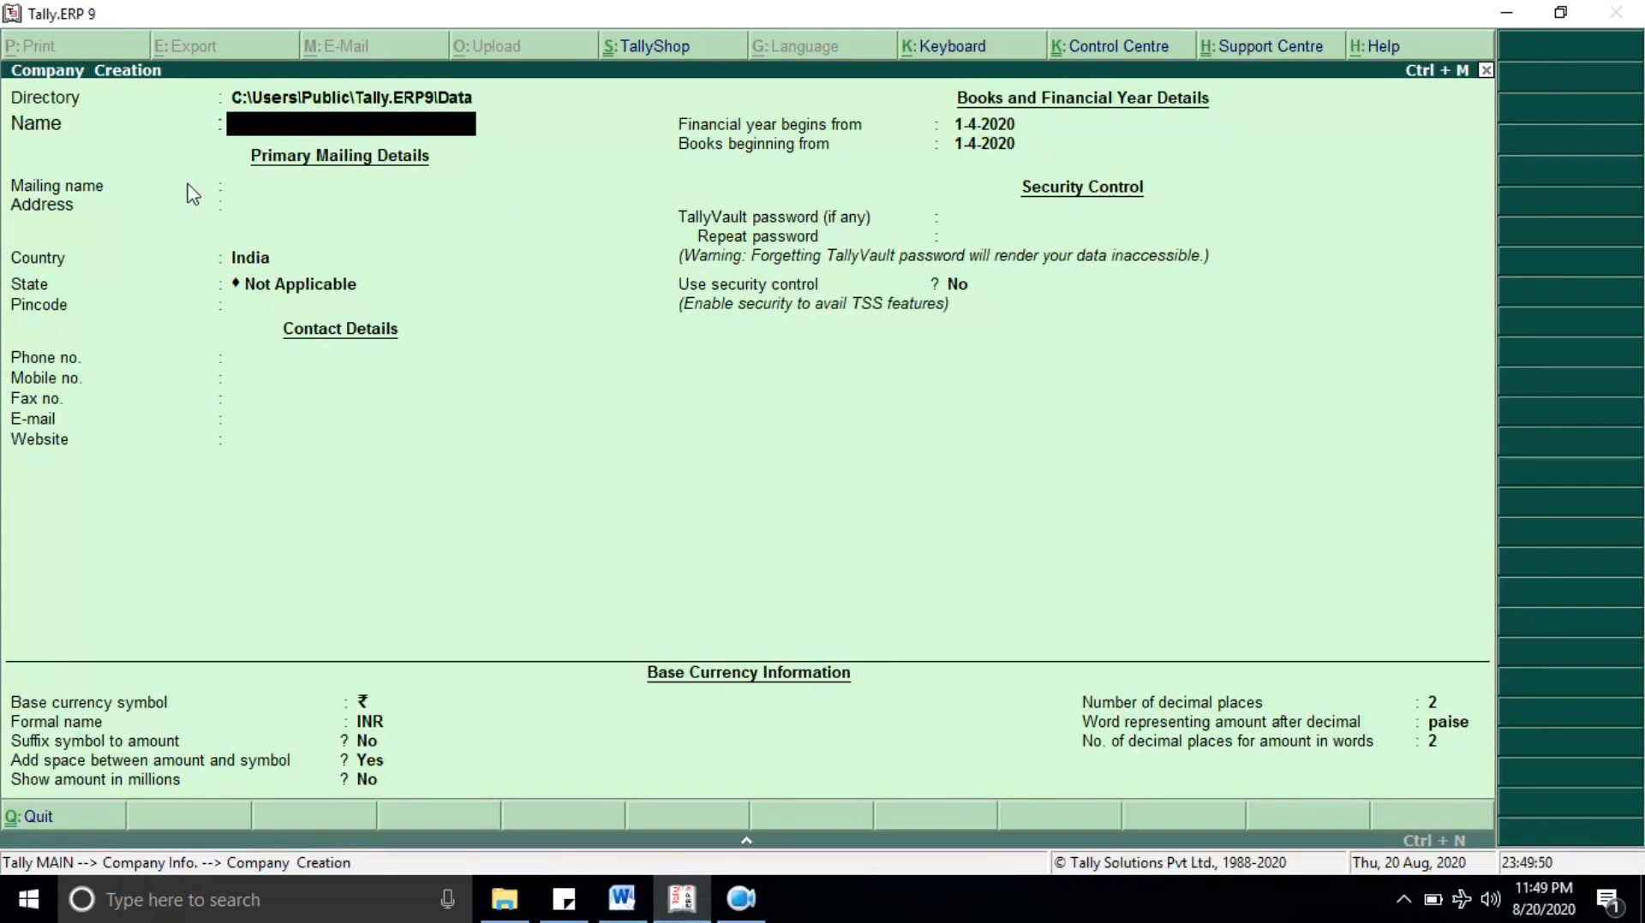
text(B Perfect Training)
key(Return)
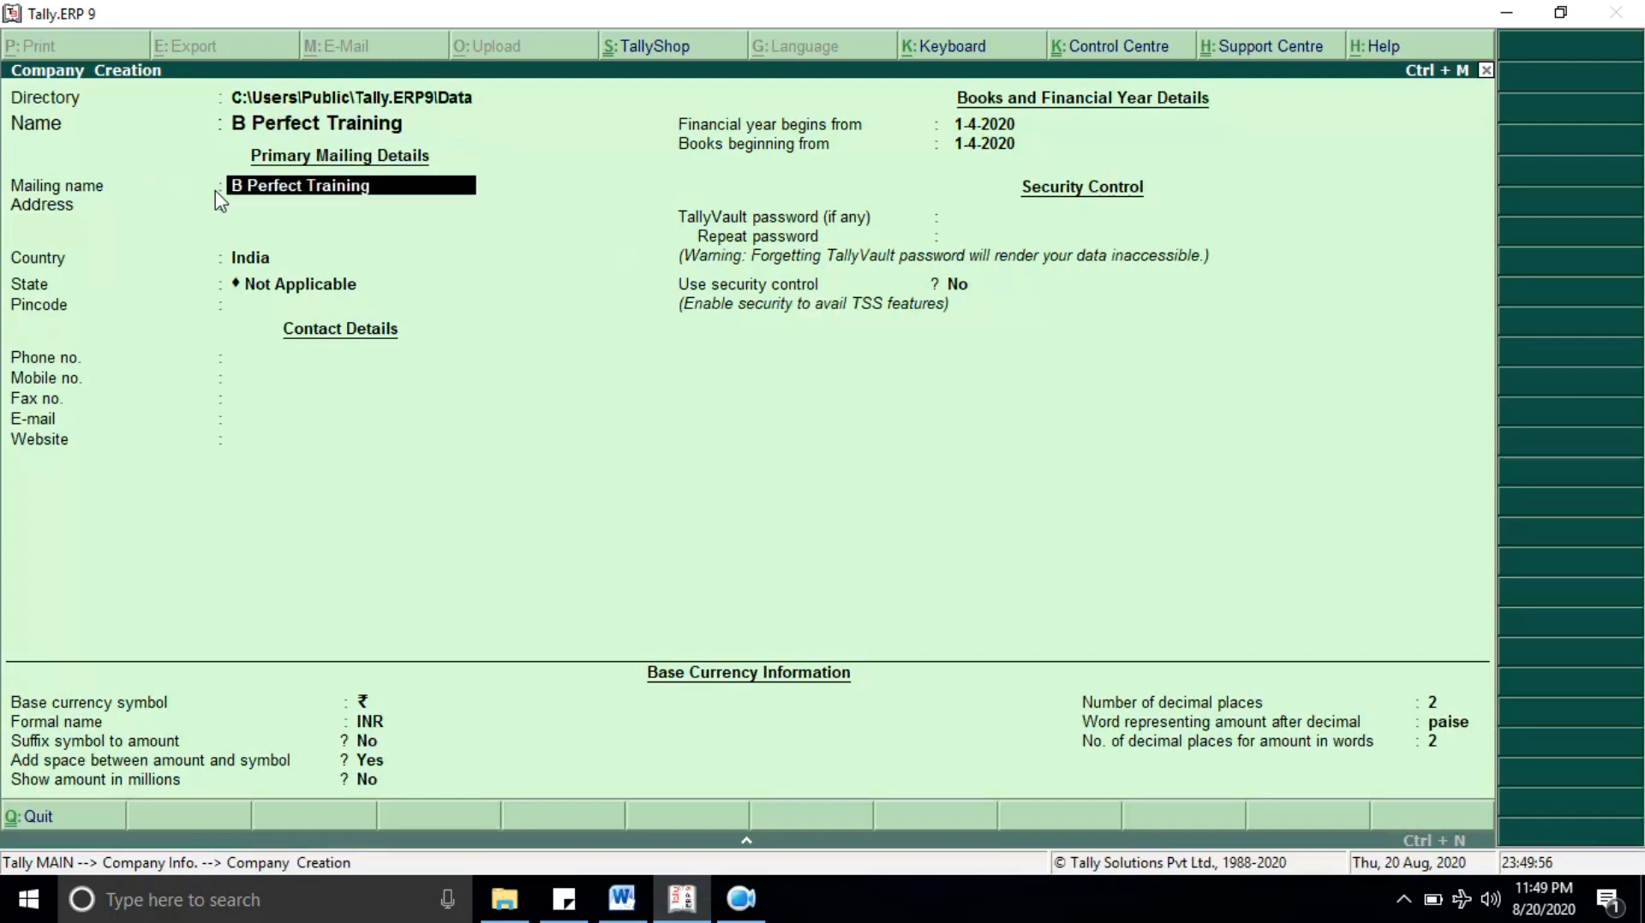
Step: Set the company's state to Maharashtra, keep the remaining default details and save the company
key(Return)
key(Return)
key(Return)
text(Mah)
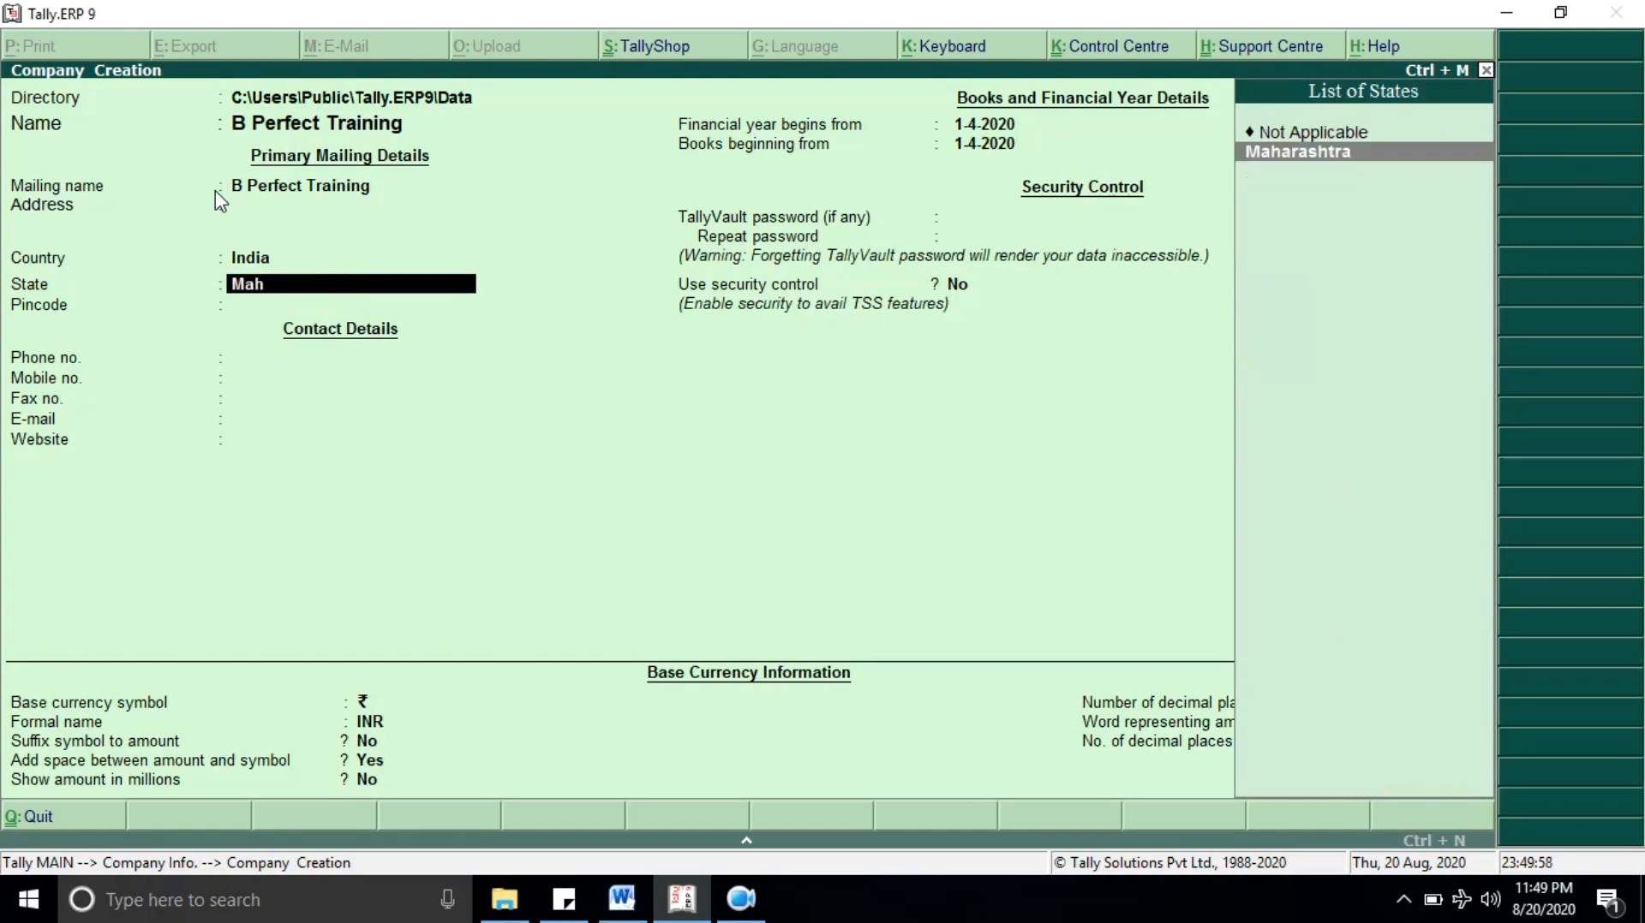
key(Return)
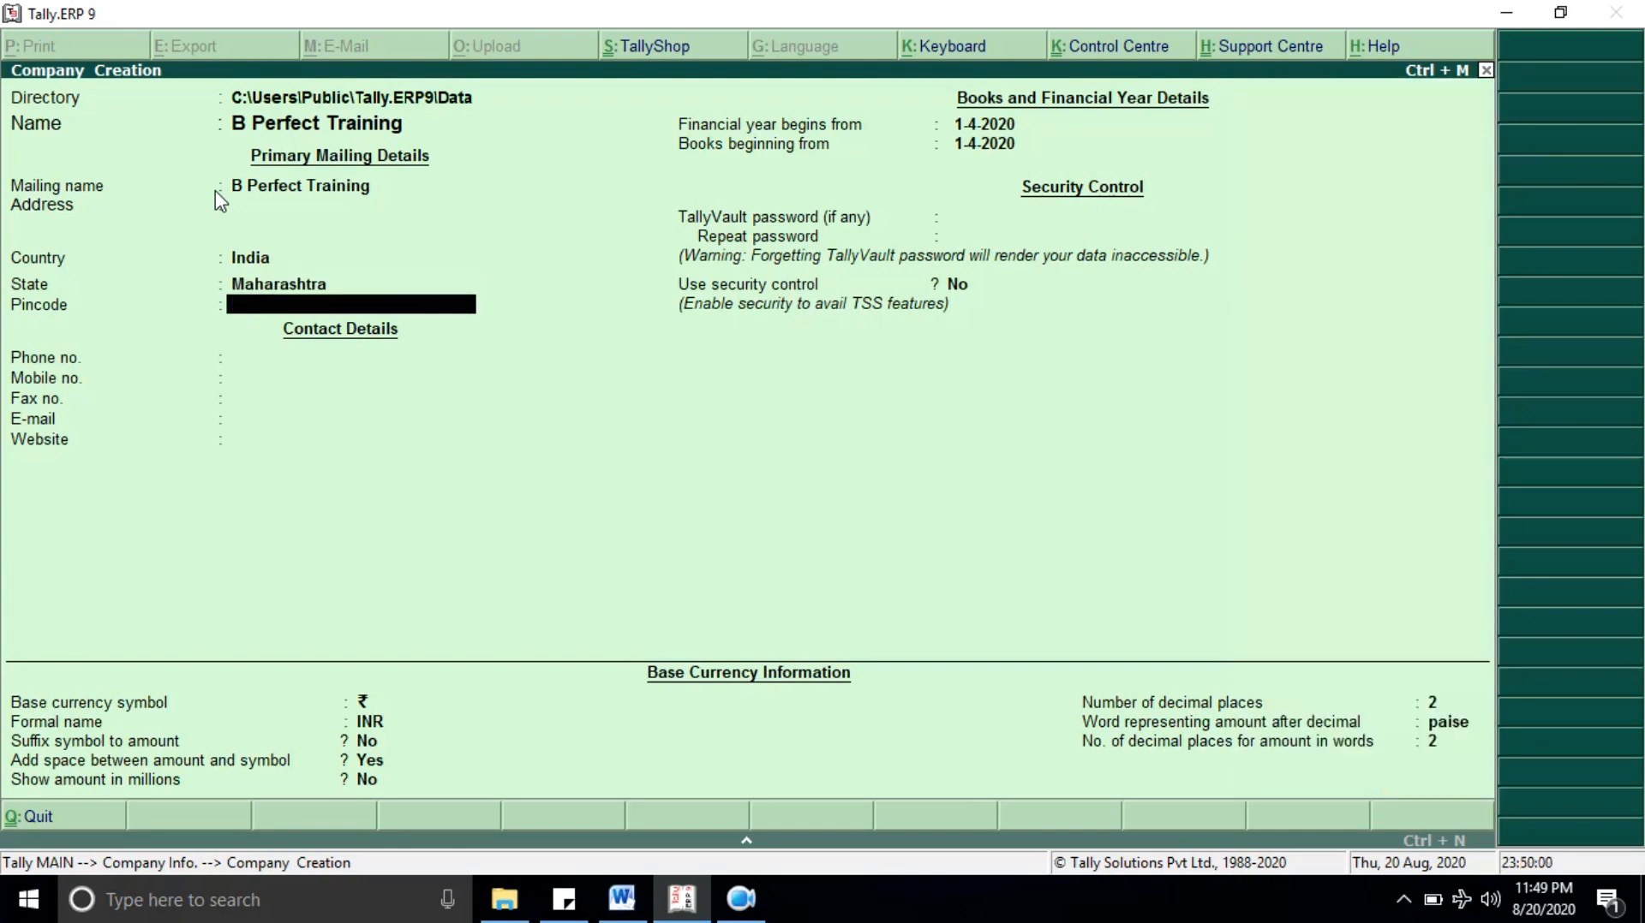
key(Return)
key(Return)
key(Return)
key(Return)
key(Return)
key(Return)
key(Return)
key(Return)
key(Return)
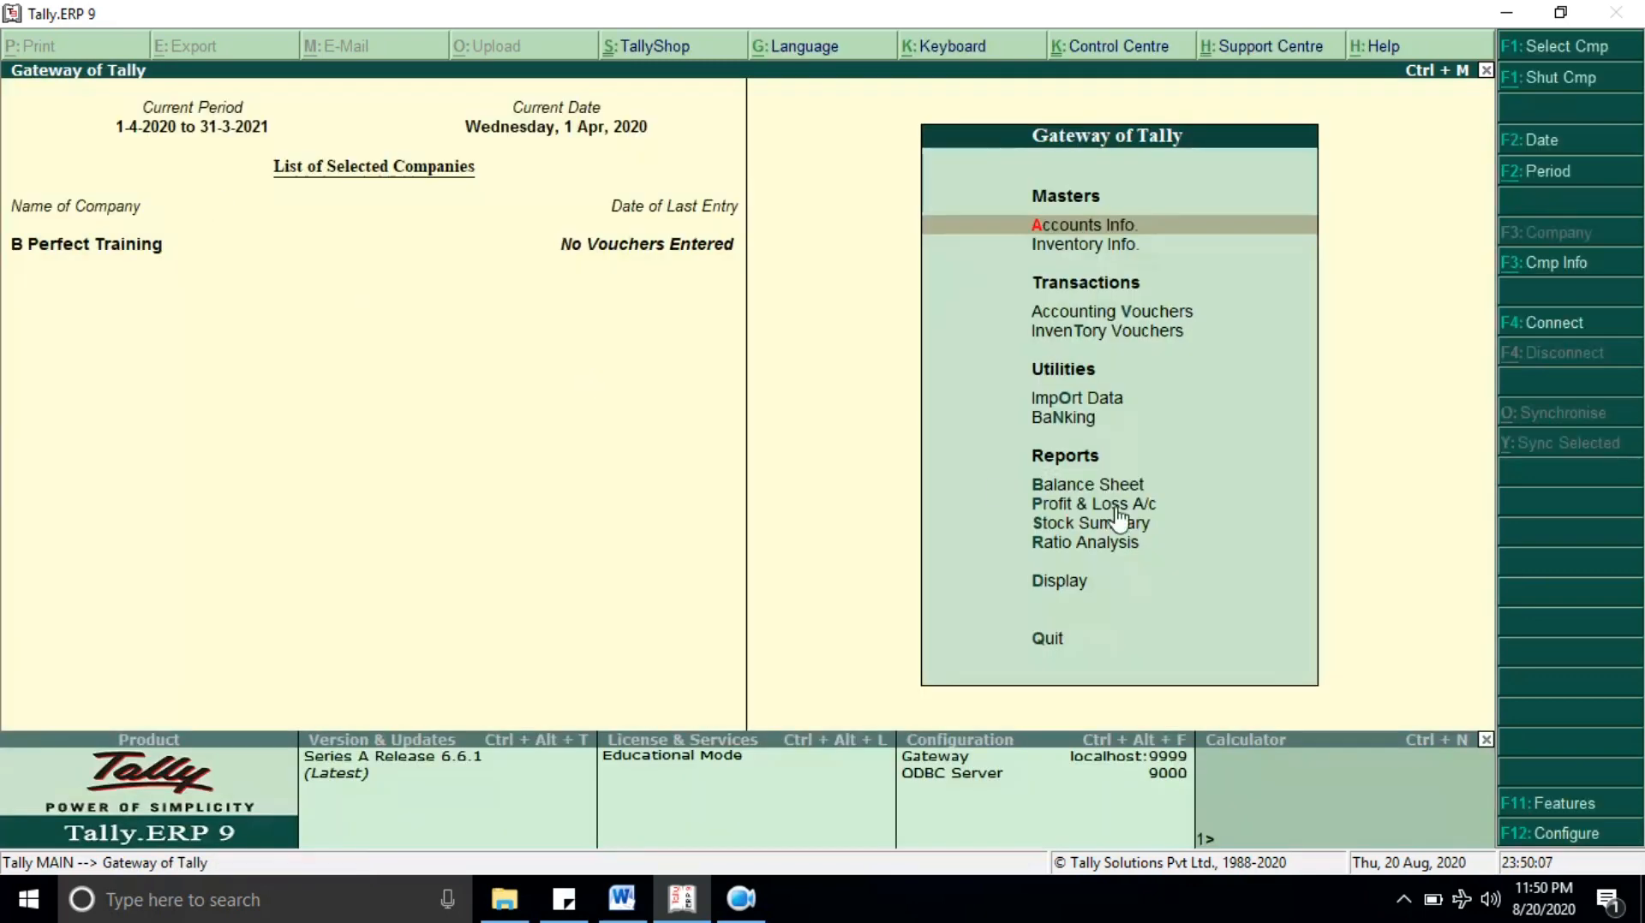
Step: View the new company's Balance Sheet, then return to the Gateway of Tally
click(1091, 486)
click(1093, 488)
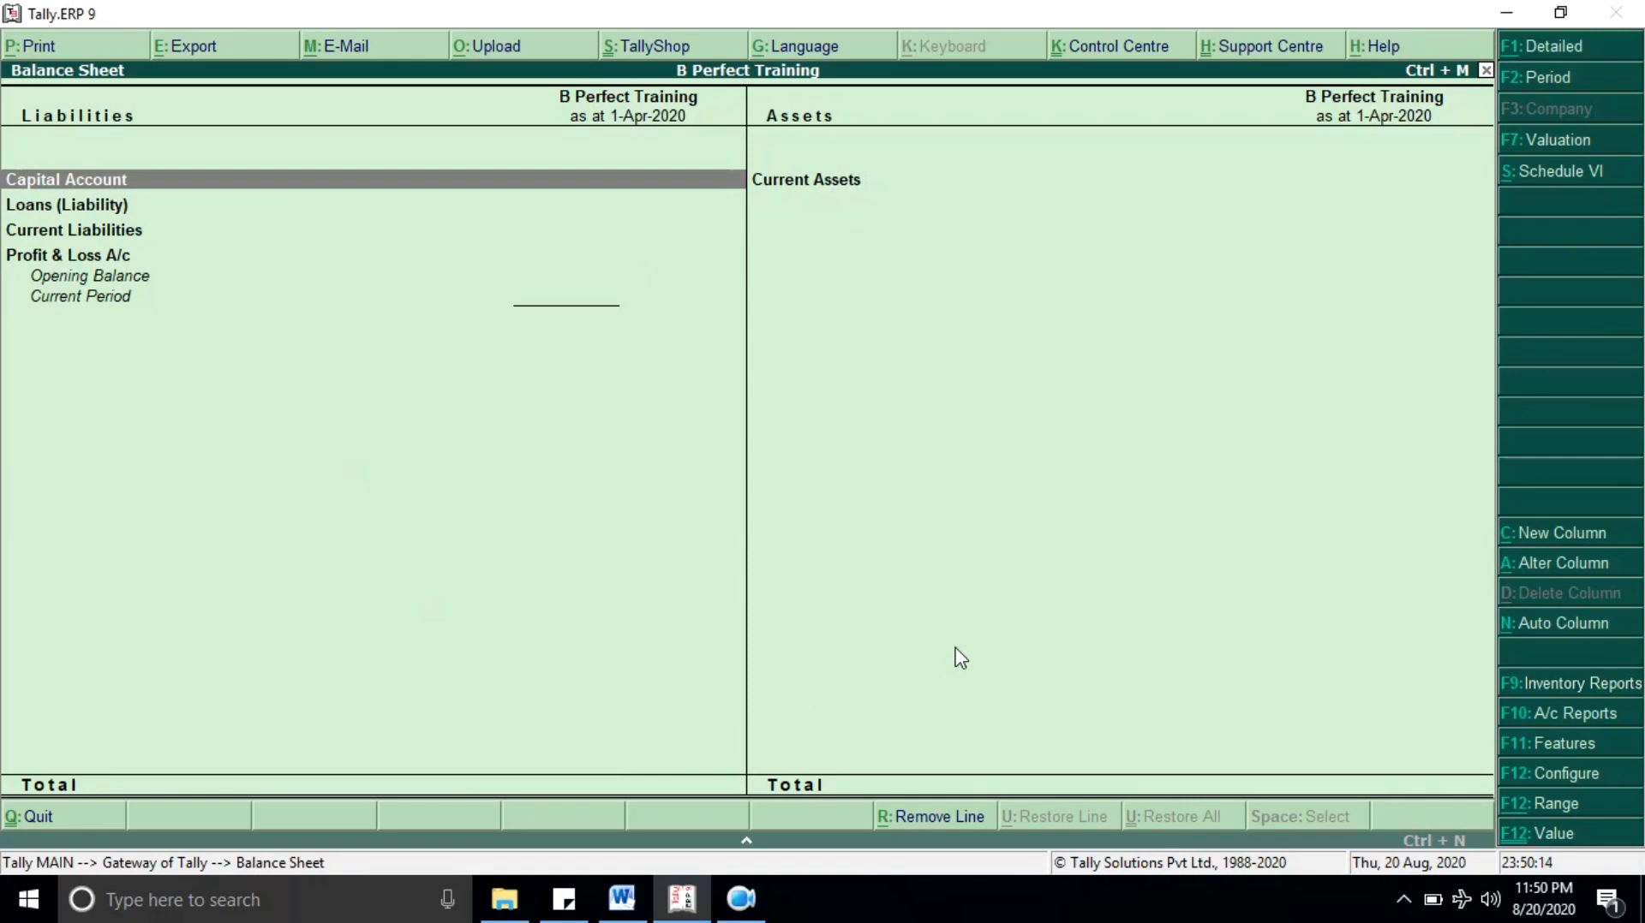
key(Escape)
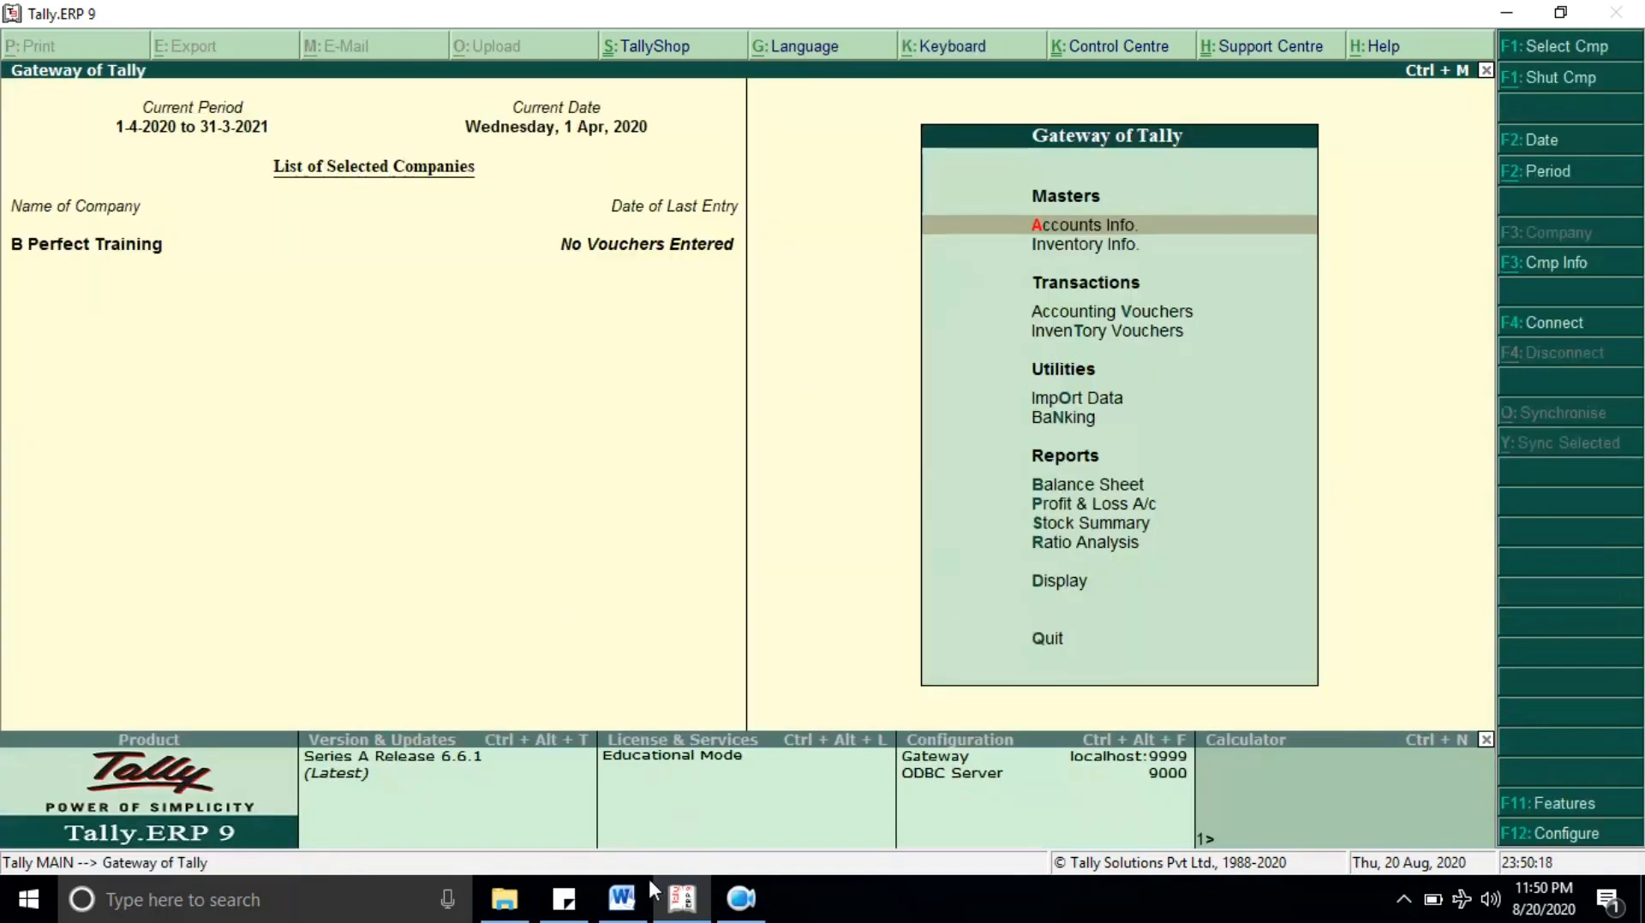
Step: Switch to the Word document with the problem and insert two blank lines below transaction 01
click(621, 899)
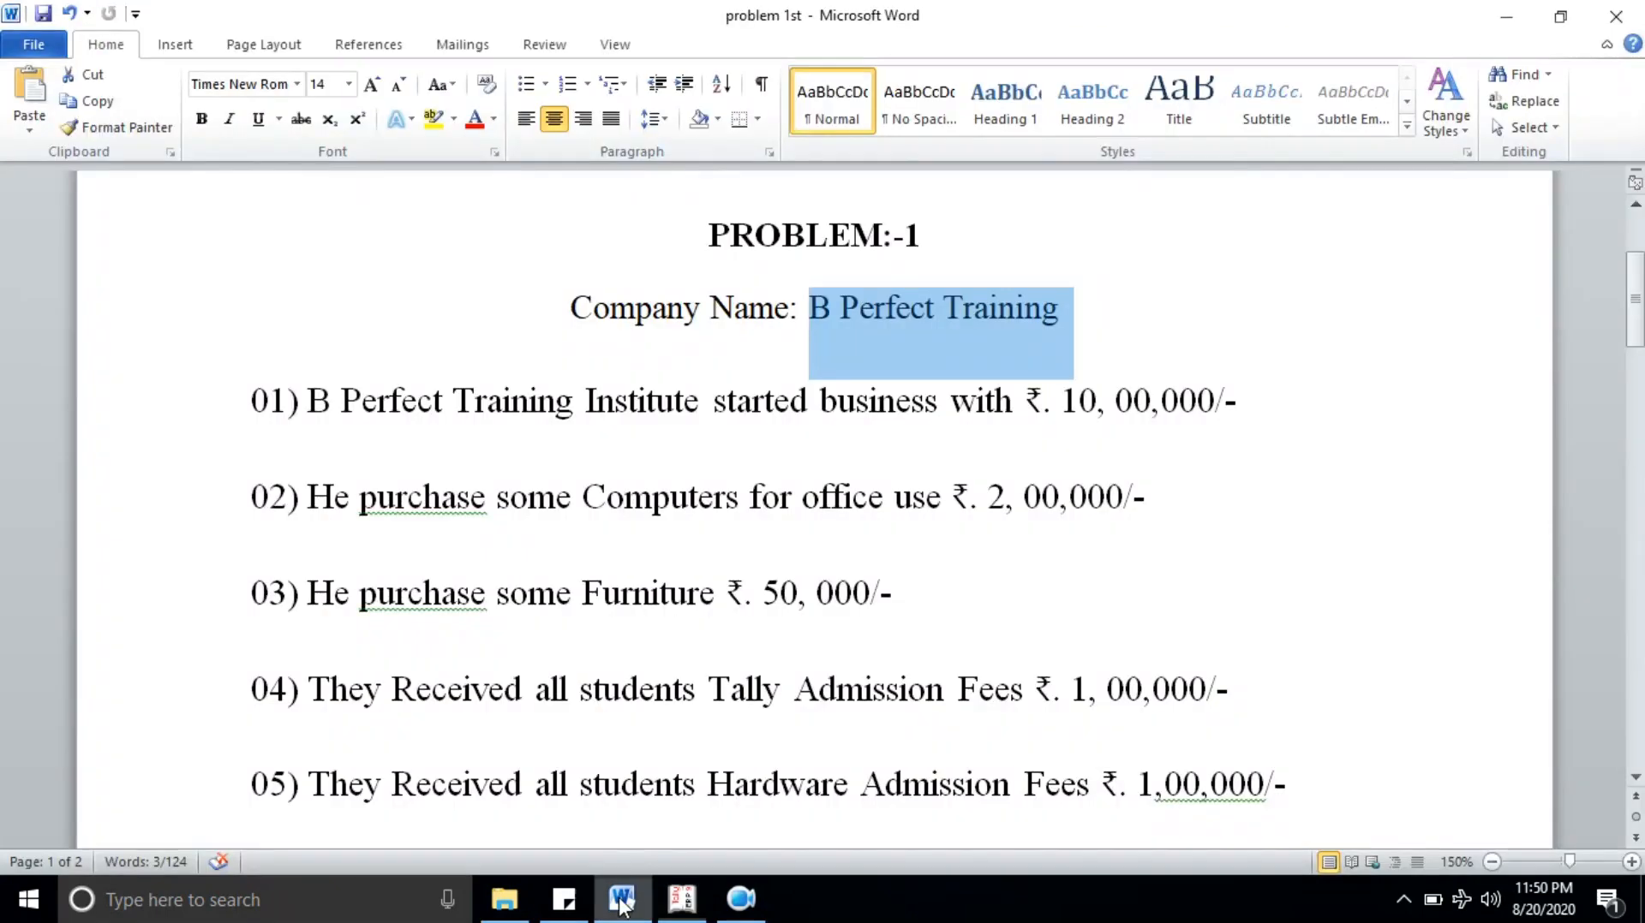
click(313, 387)
click(227, 398)
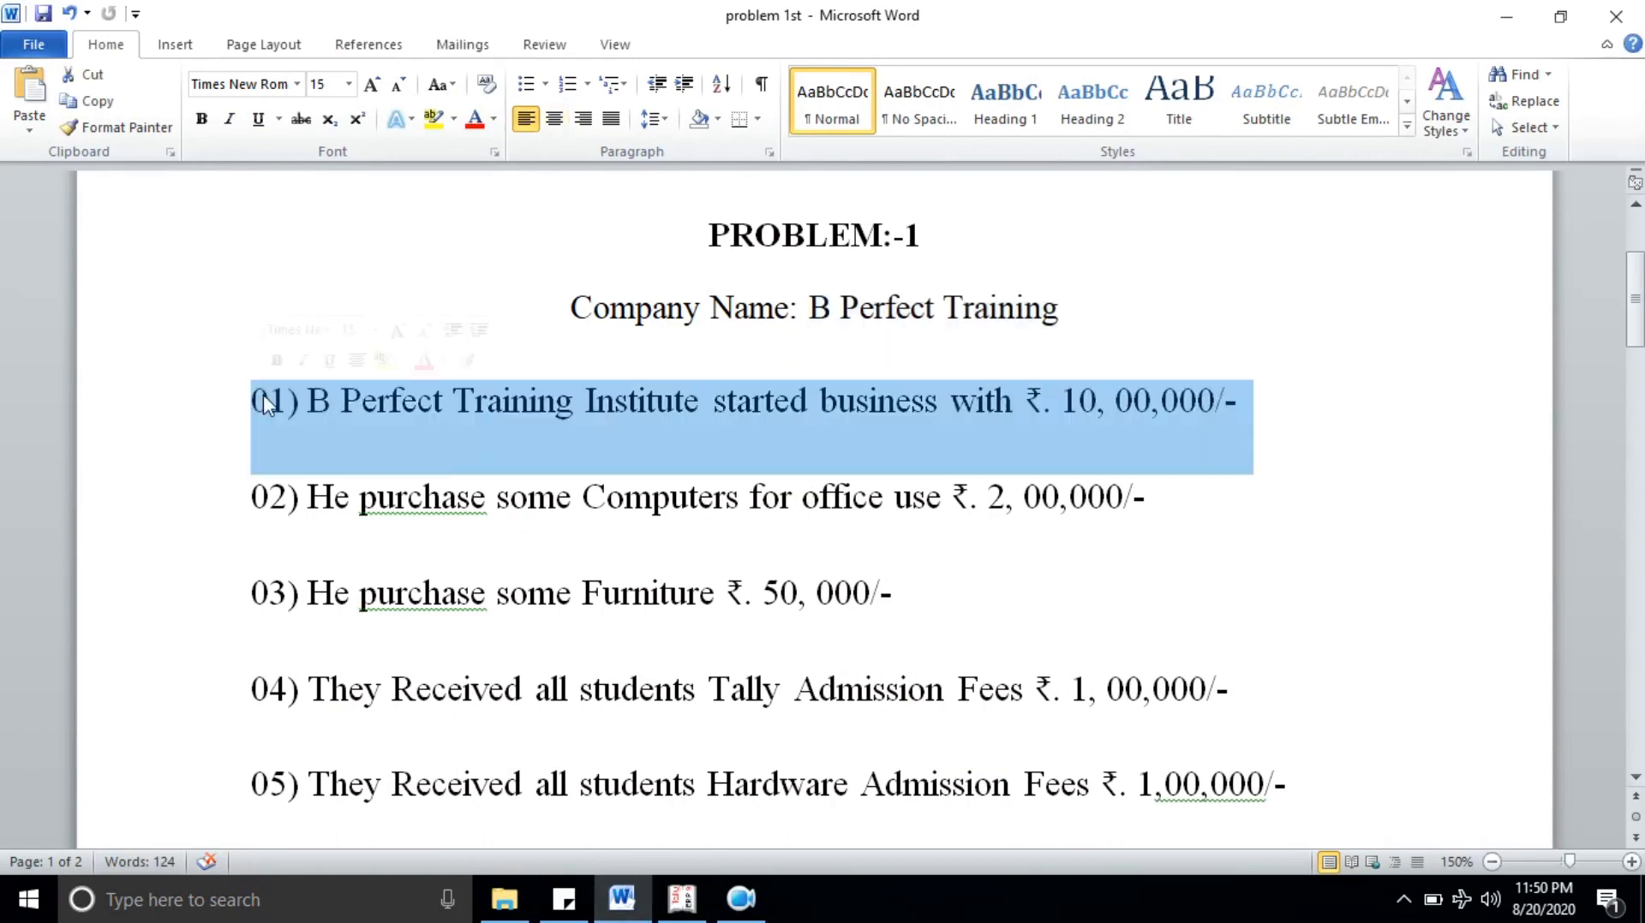
click(445, 400)
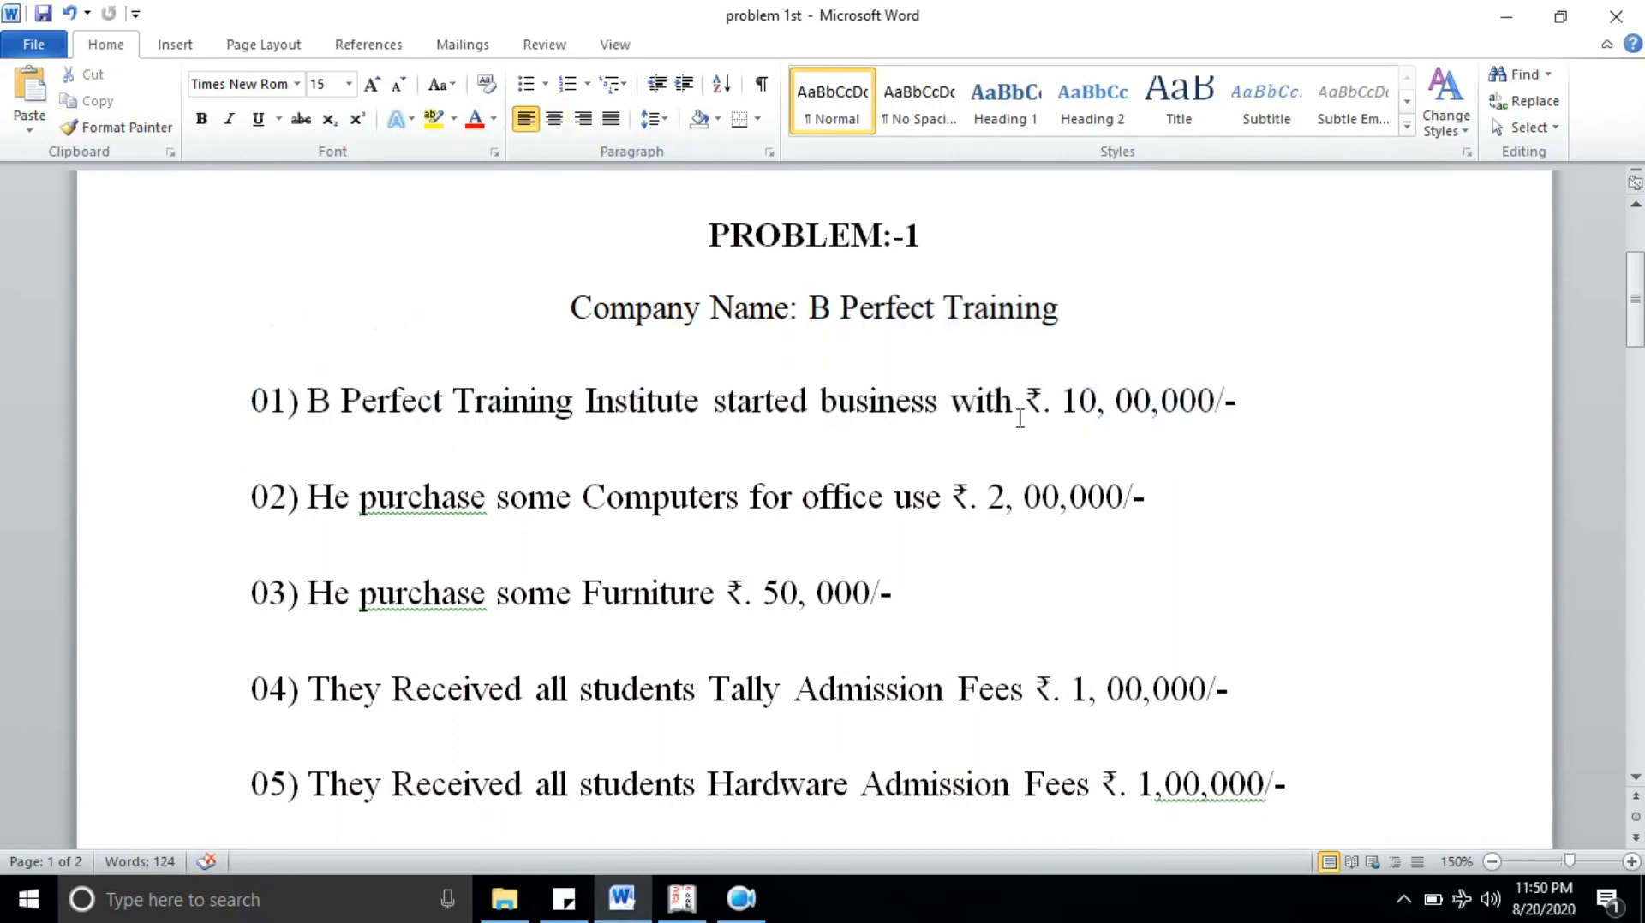
click(1282, 408)
key(Return)
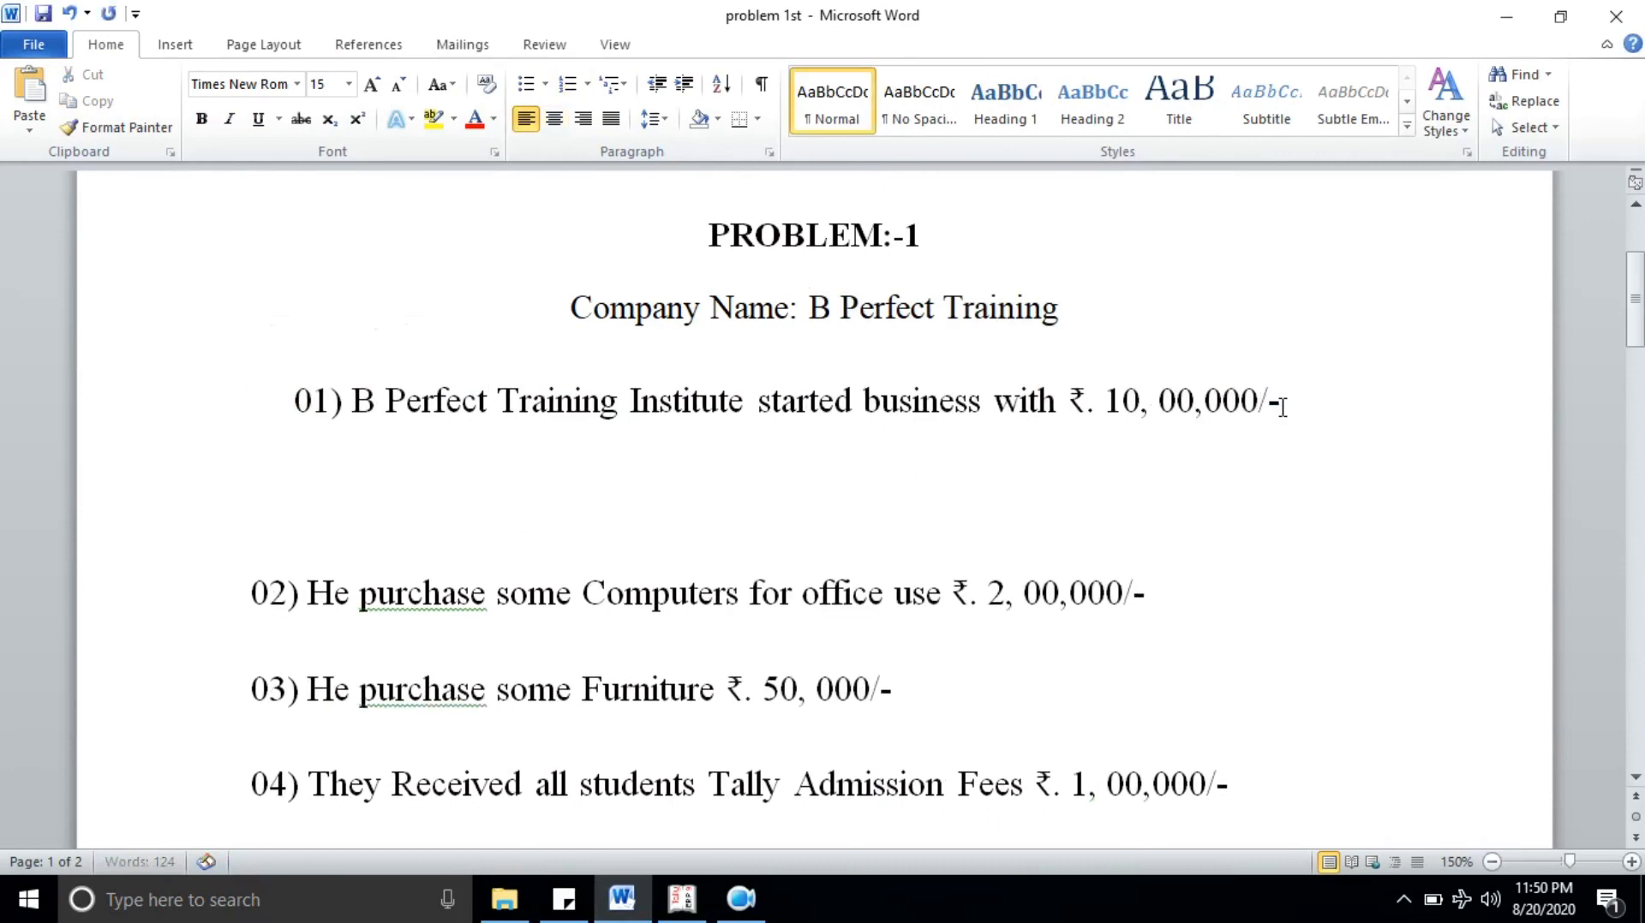
key(Return)
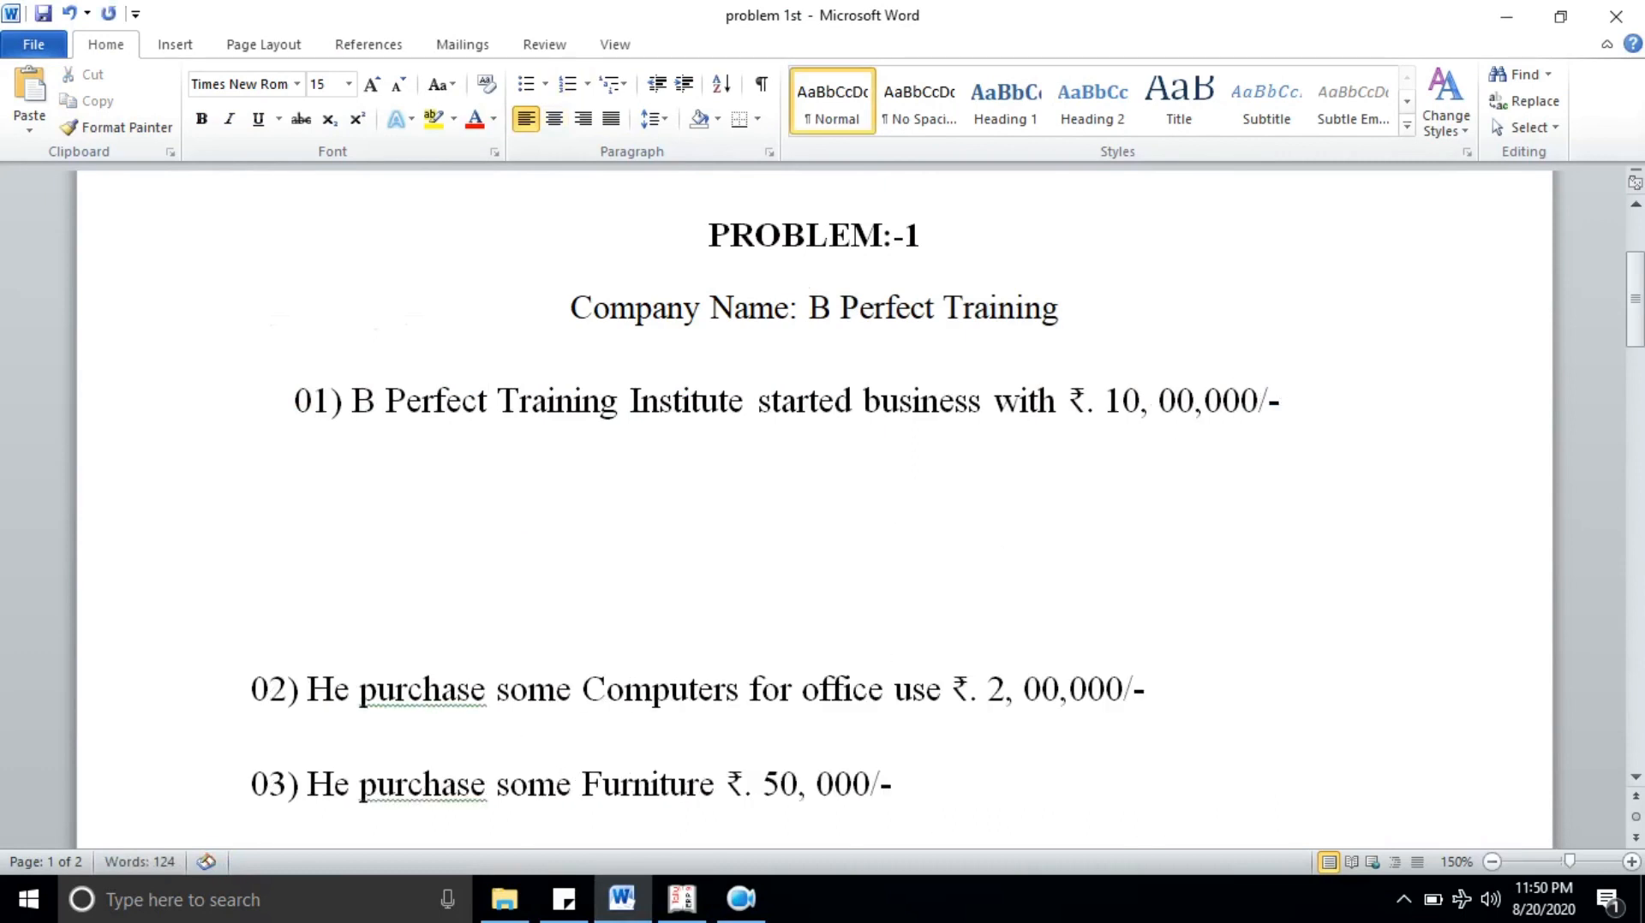
Step: Write the lines "Receipt", "Dr." and "Cr." in bold below transaction 01
drag(384, 402, 1255, 422)
click(1252, 402)
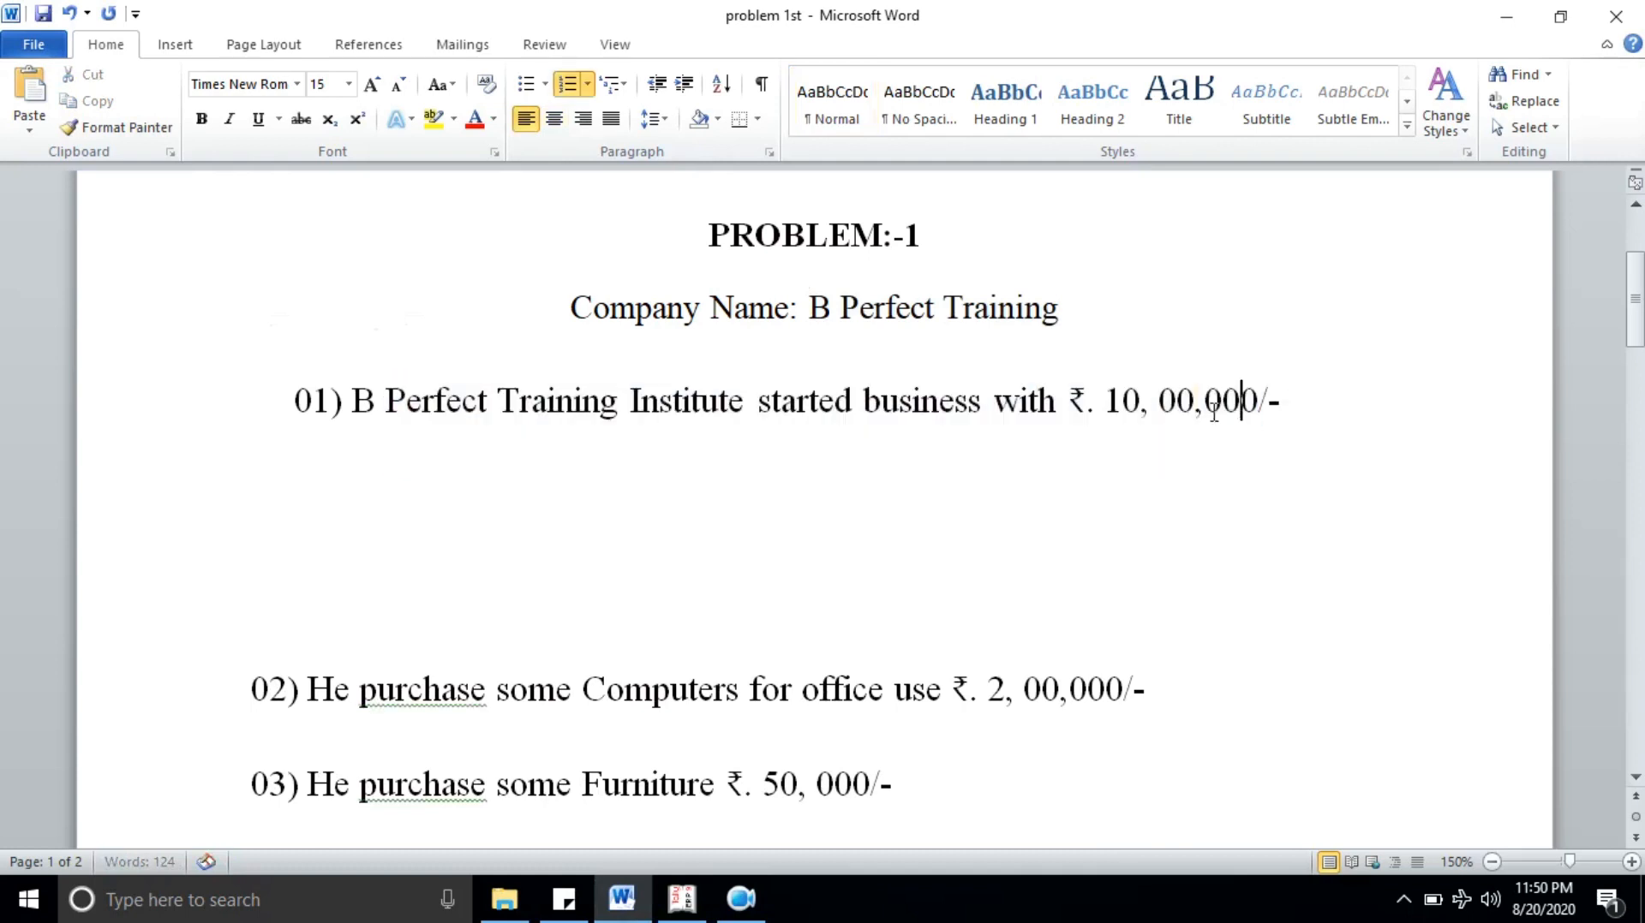
drag(1105, 401, 1302, 405)
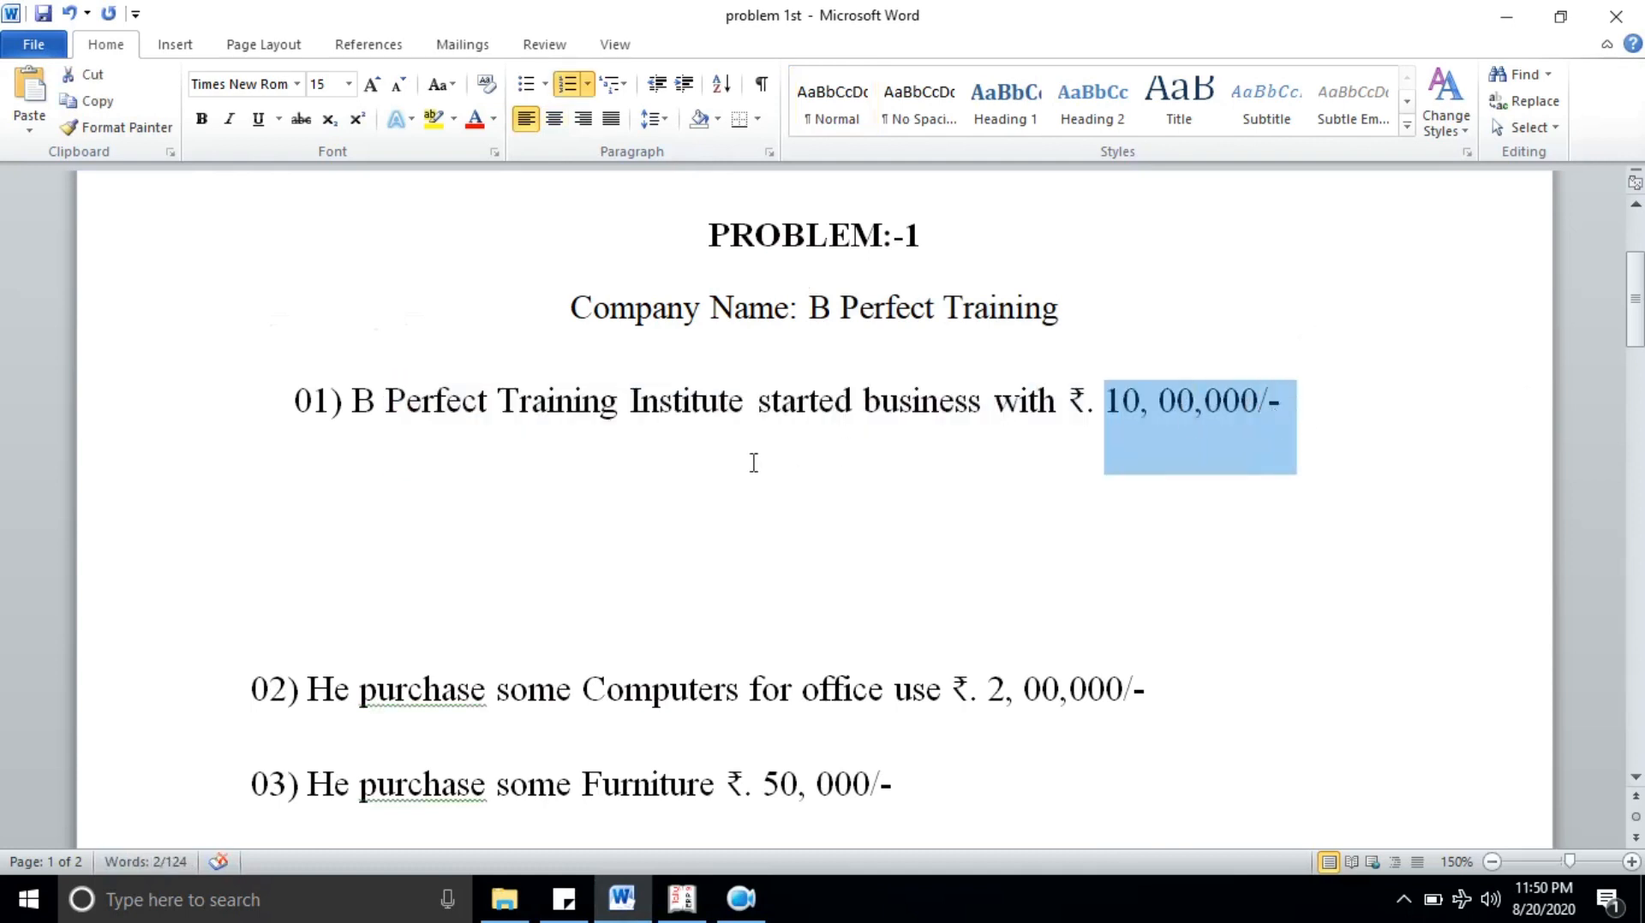
click(632, 483)
text(Dr.)
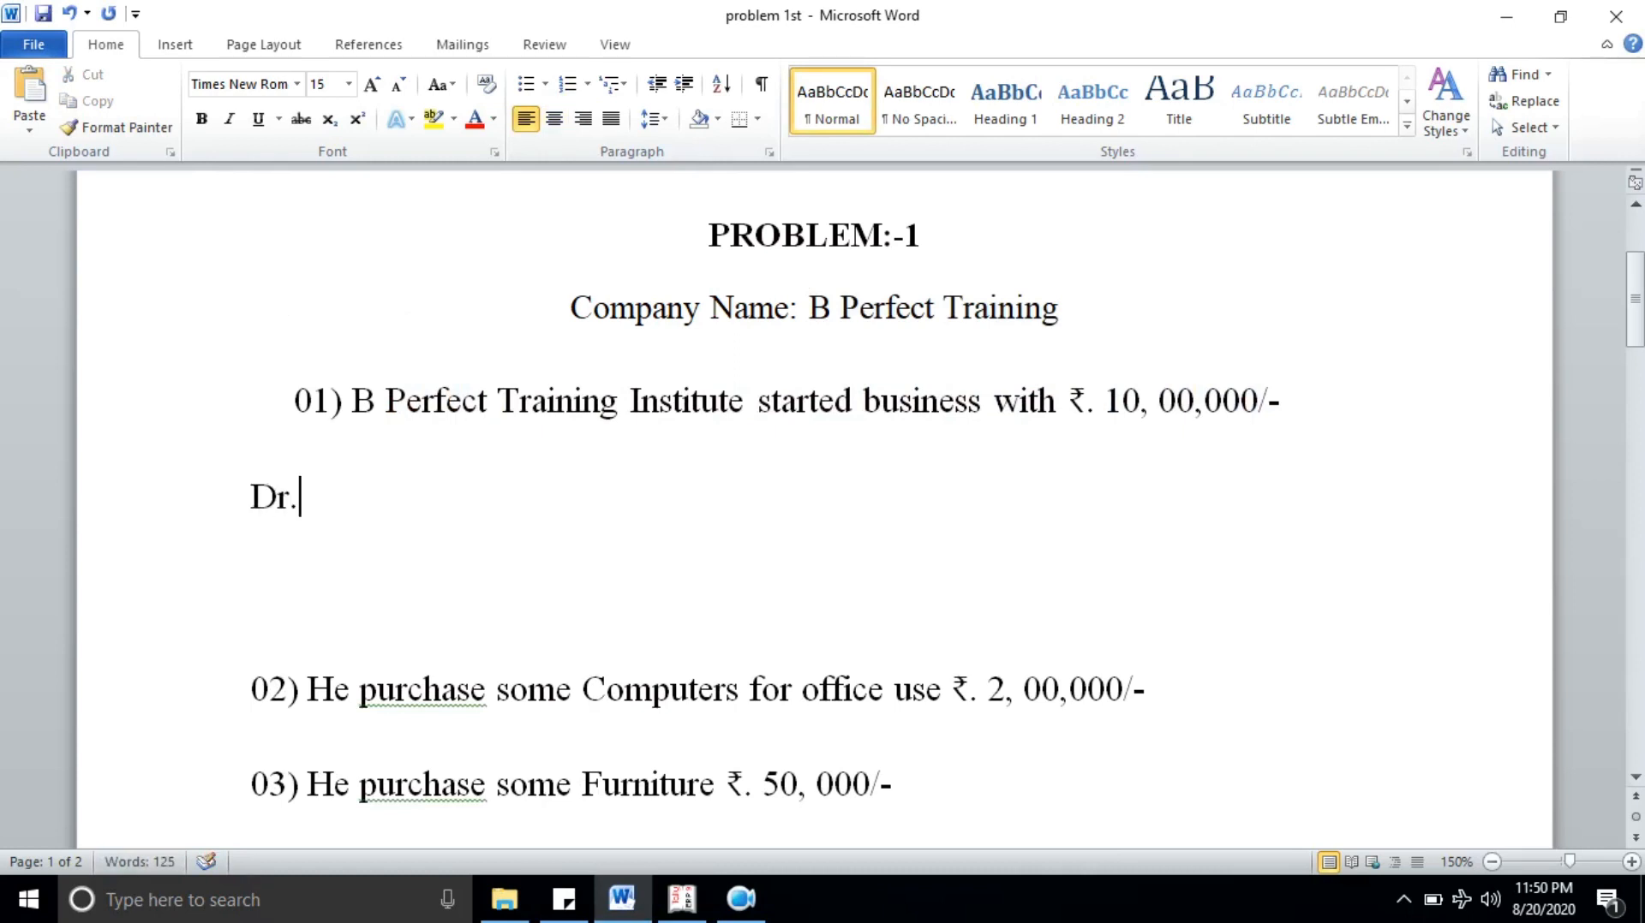
key(Return)
text(Cr.)
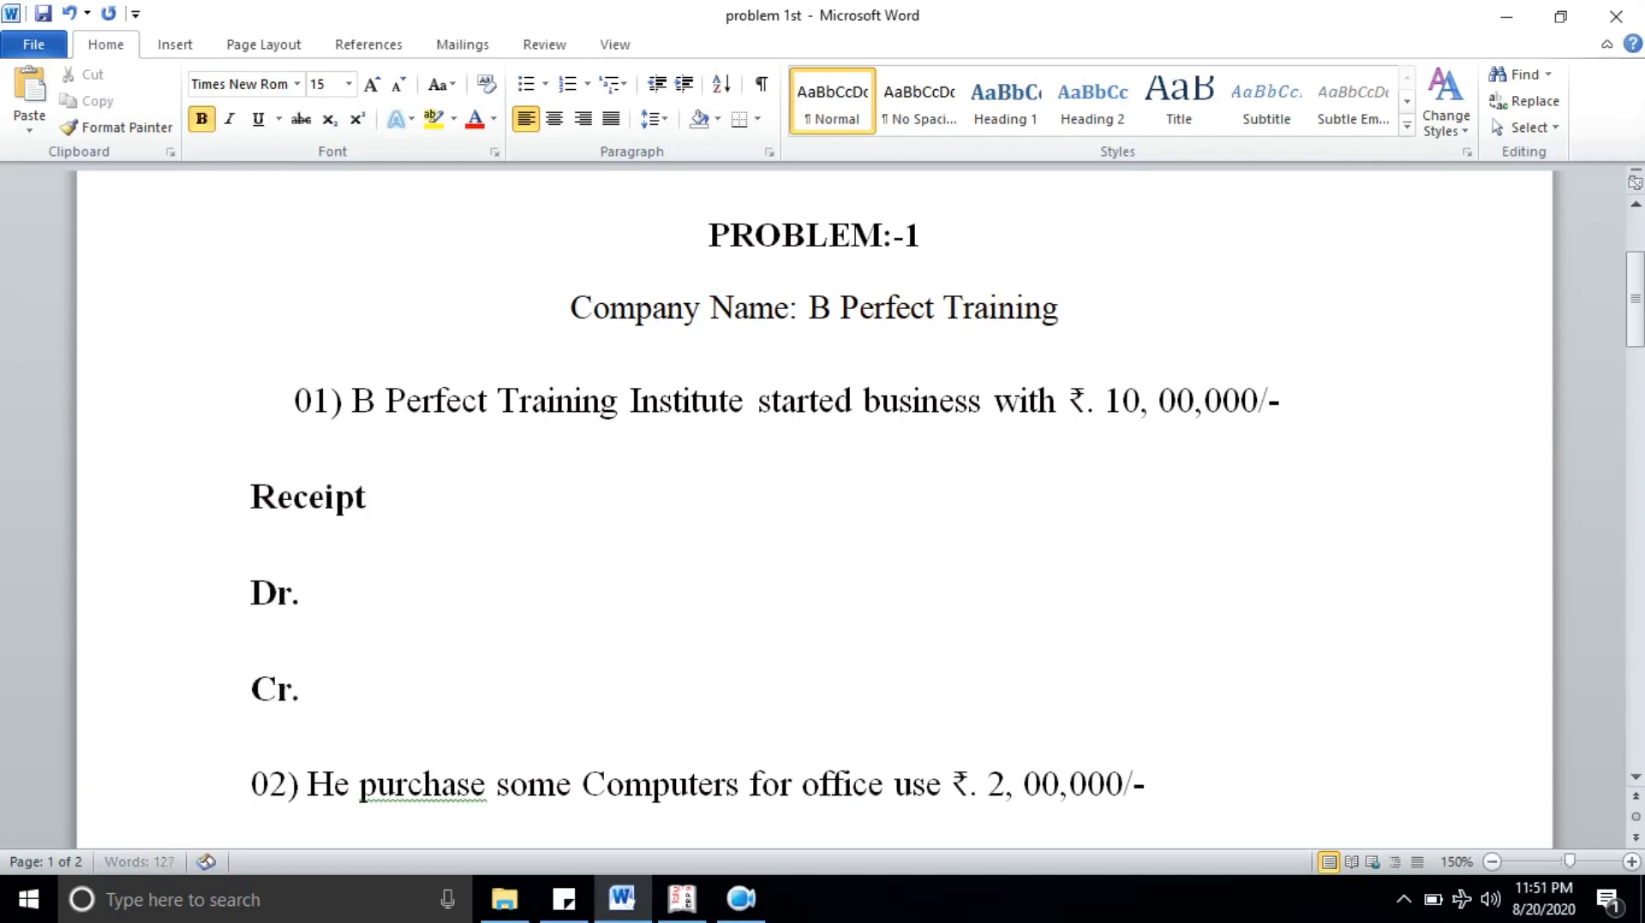
Step: Complete the journal entry for transaction 01 with Cash as the Dr. account and B Perfect Training as the Cr. account
click(228, 602)
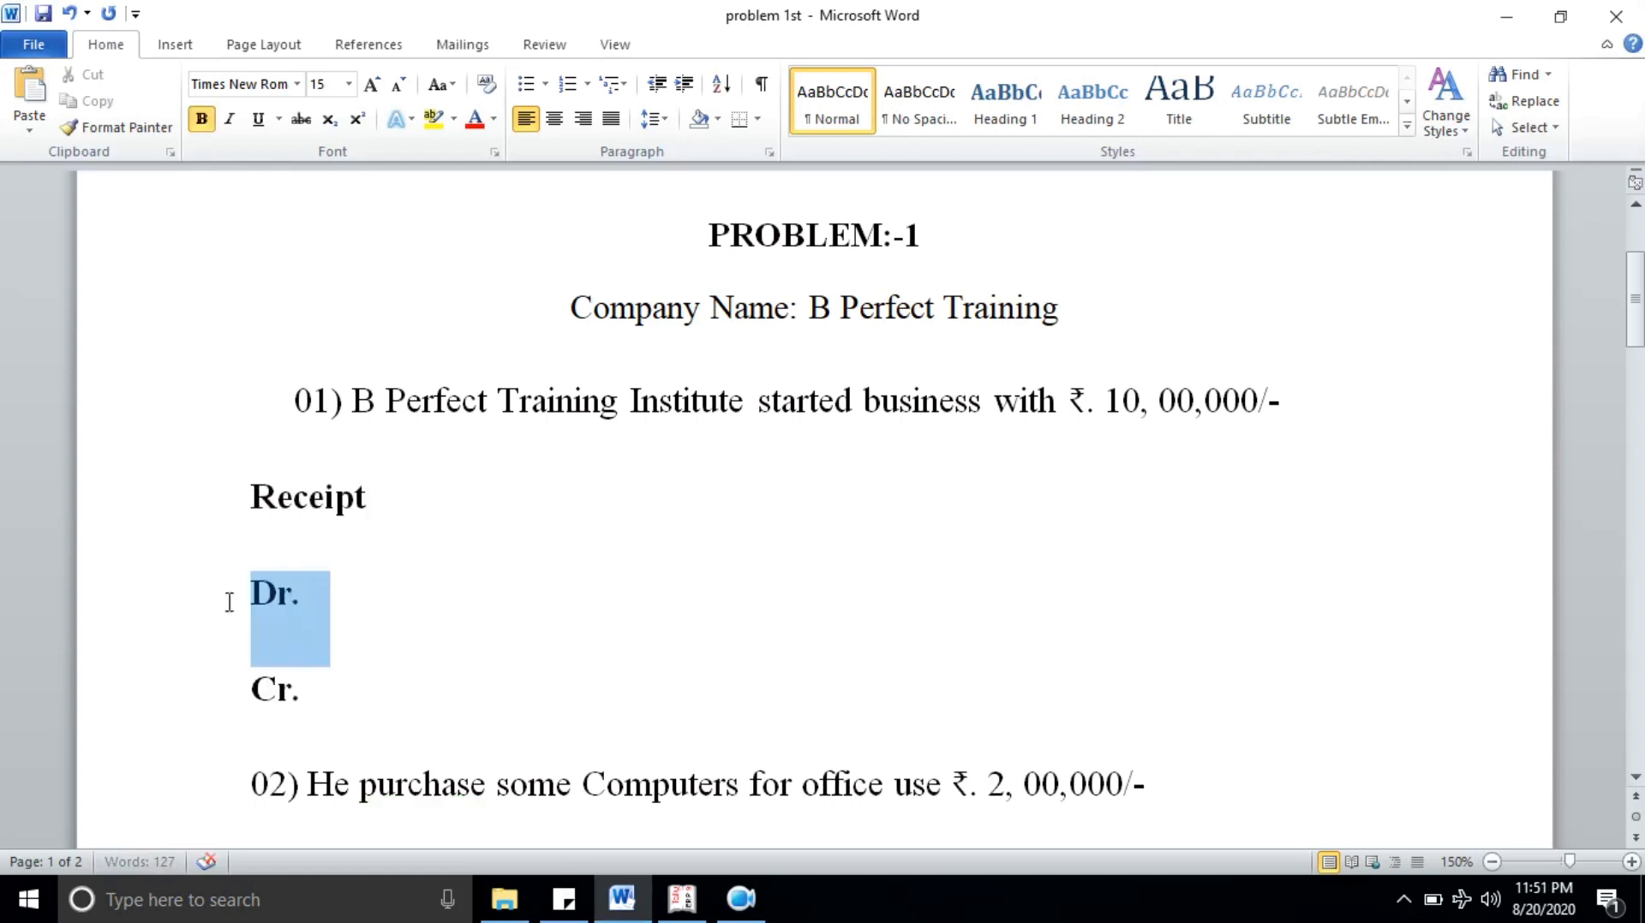
click(312, 603)
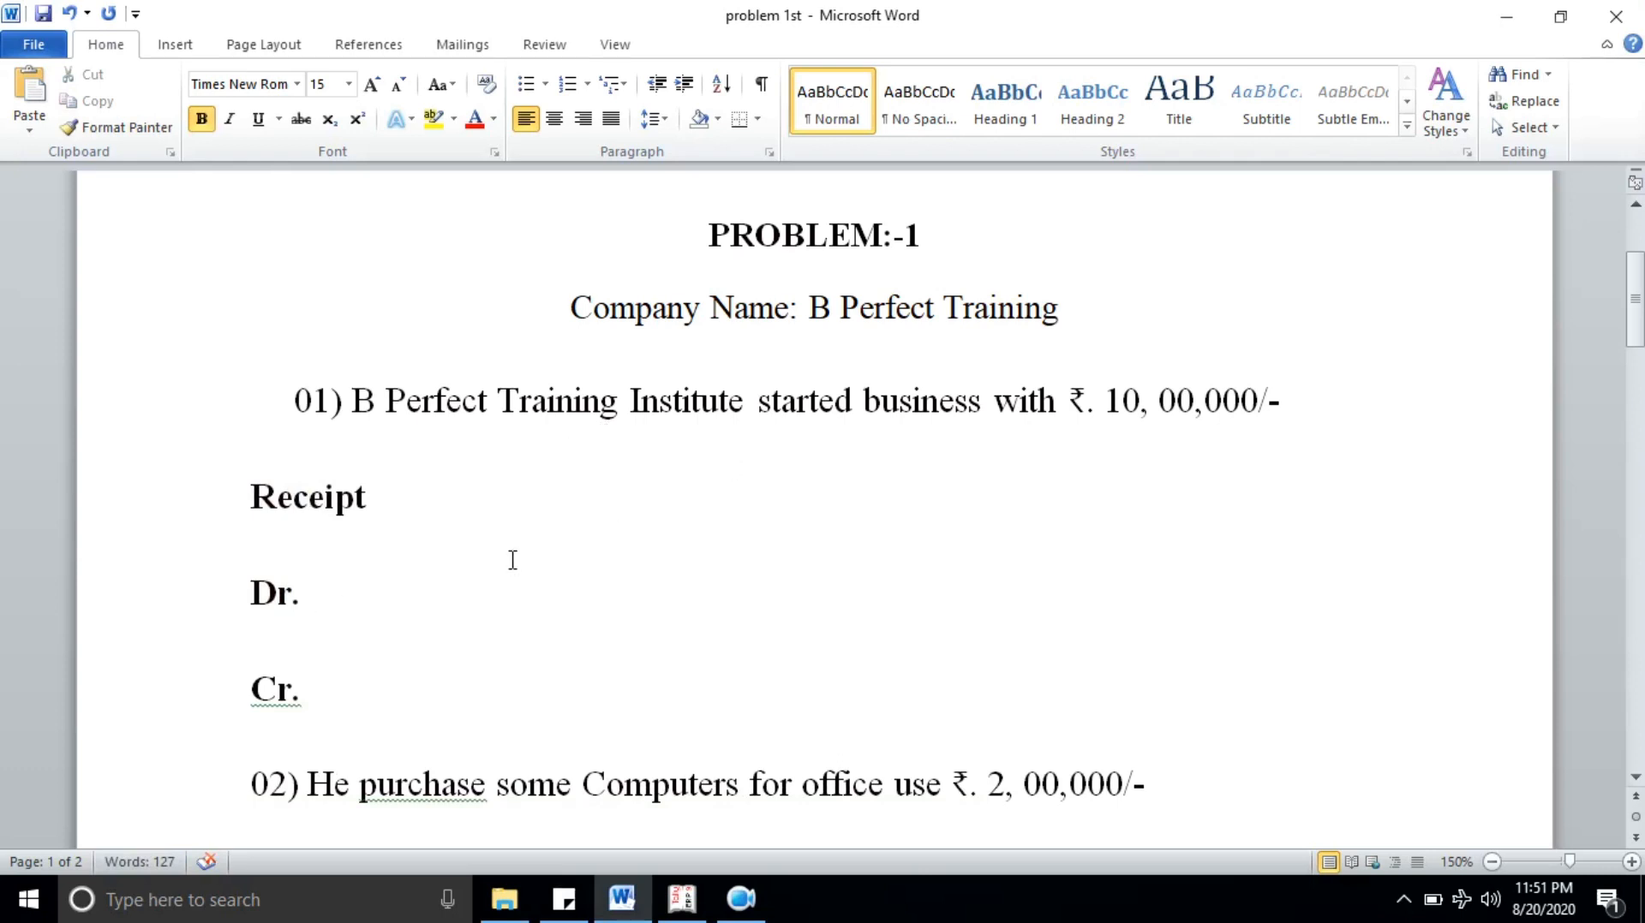
text(Cash)
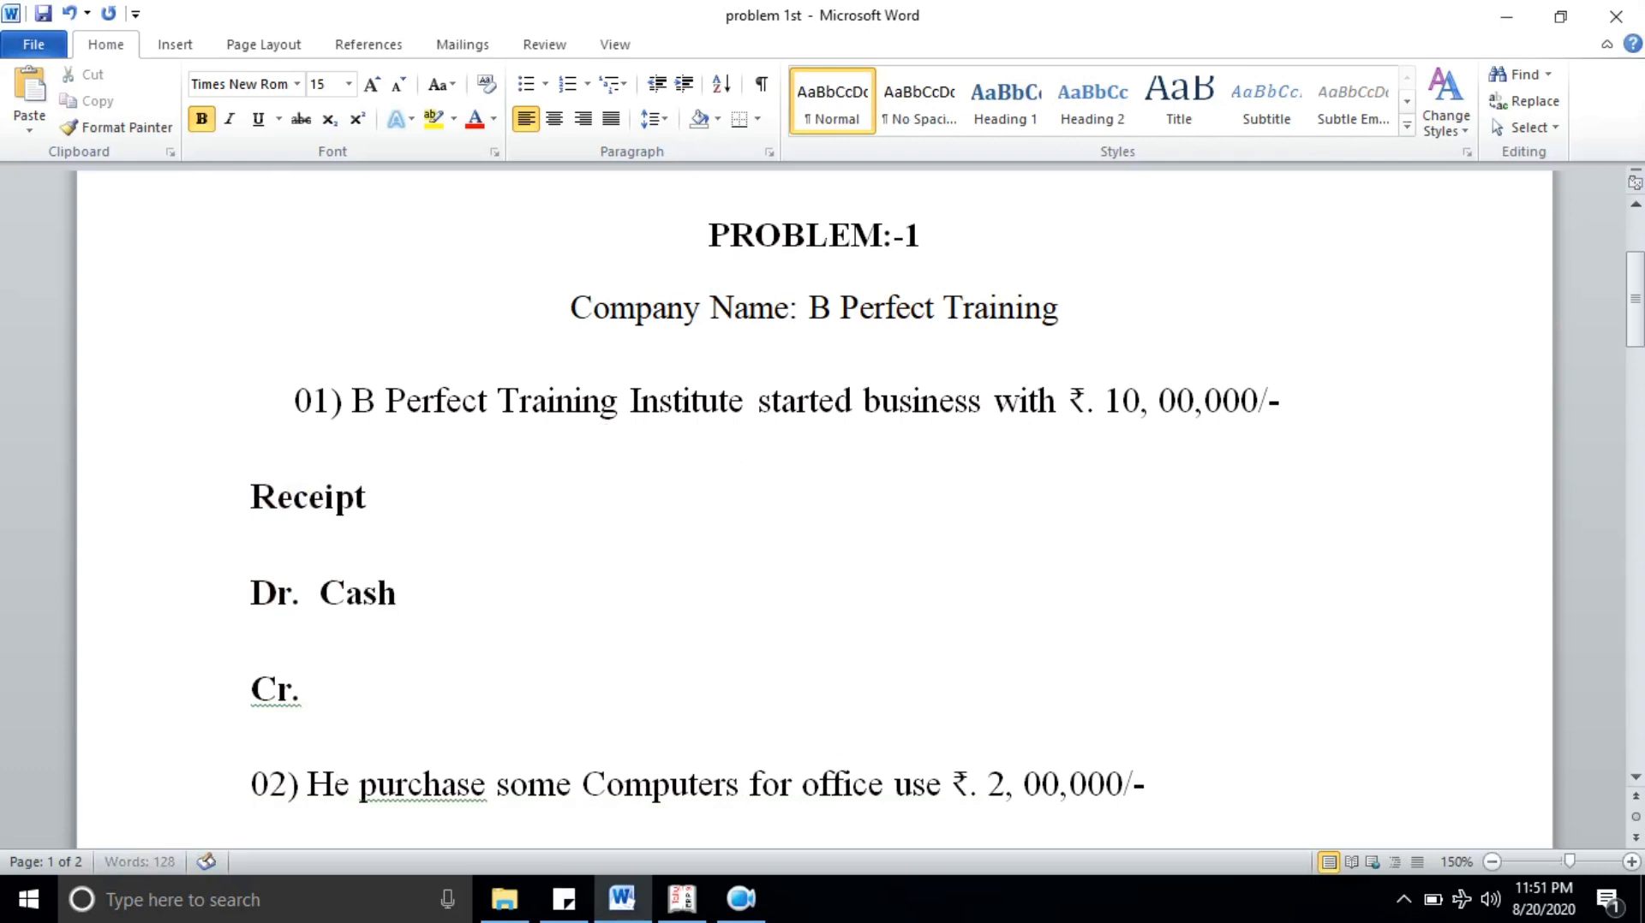
click(381, 689)
text(B Perfect Training)
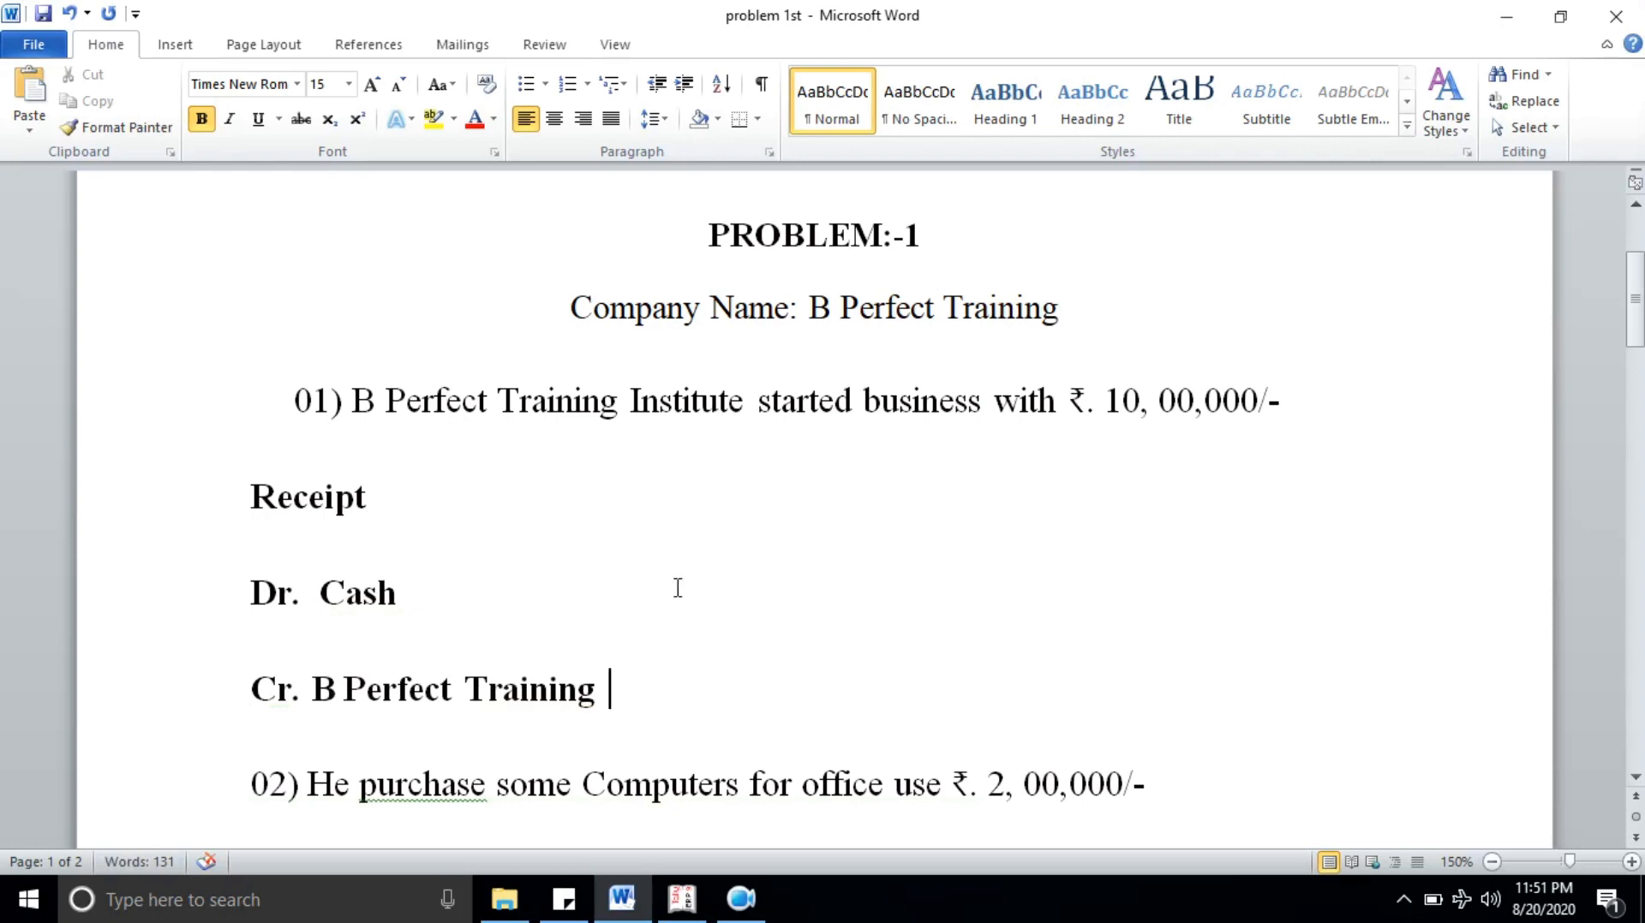
drag(597, 700, 342, 695)
click(761, 599)
drag(759, 694, 286, 392)
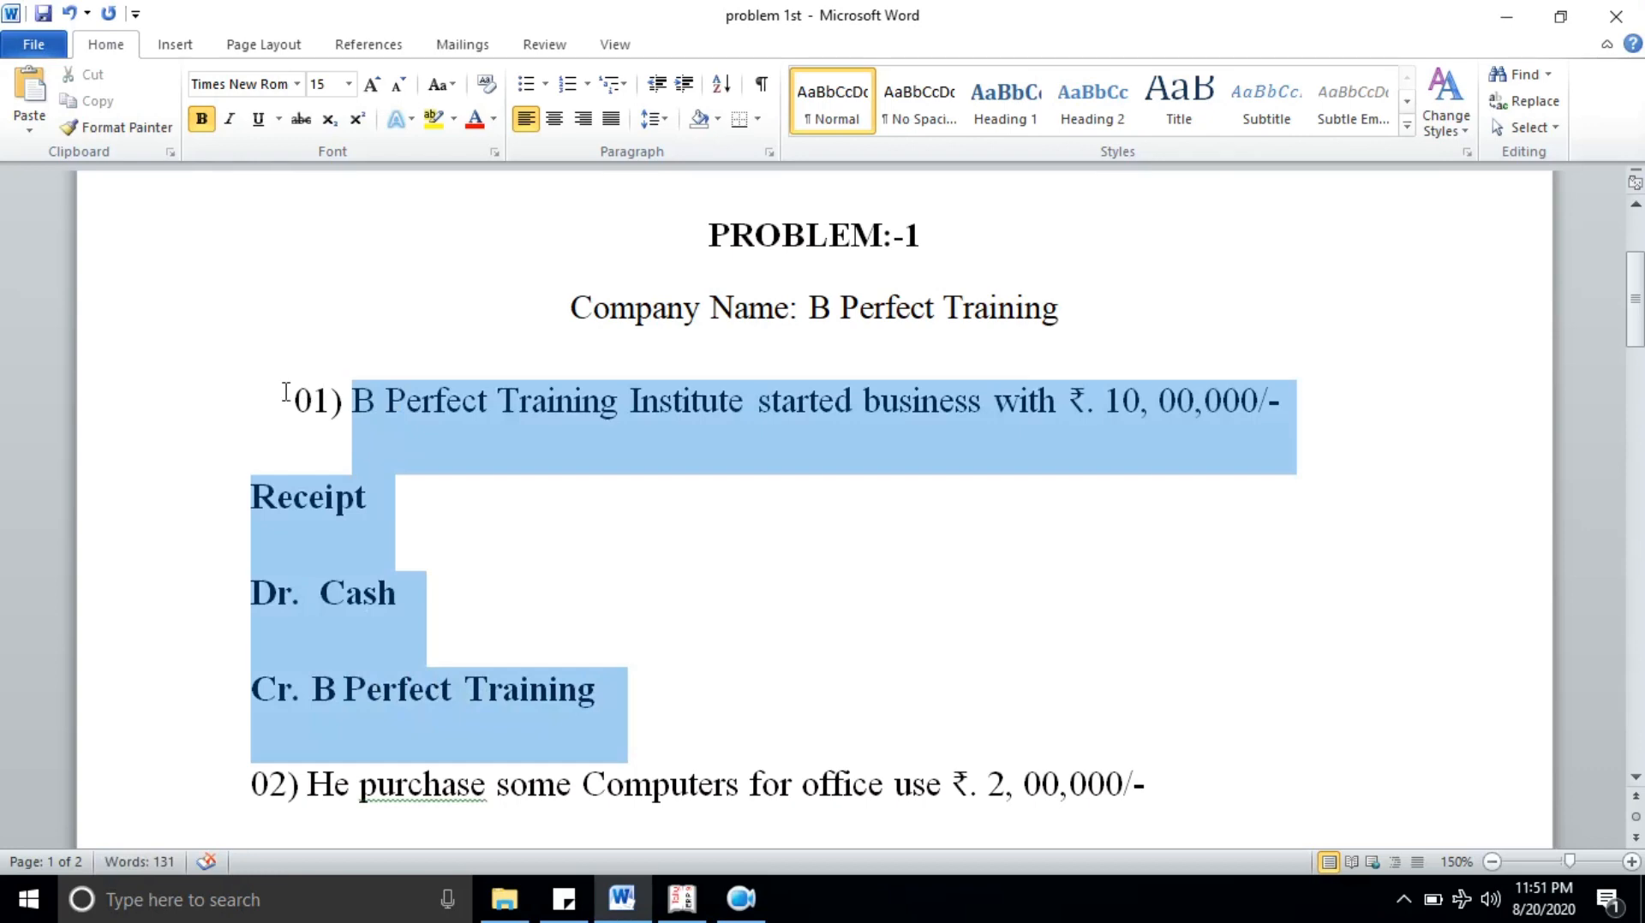
Step: Switch to Tally.ERP 9 and start a Receipt voucher dated 1-Apr-2020
key(alt+Tab)
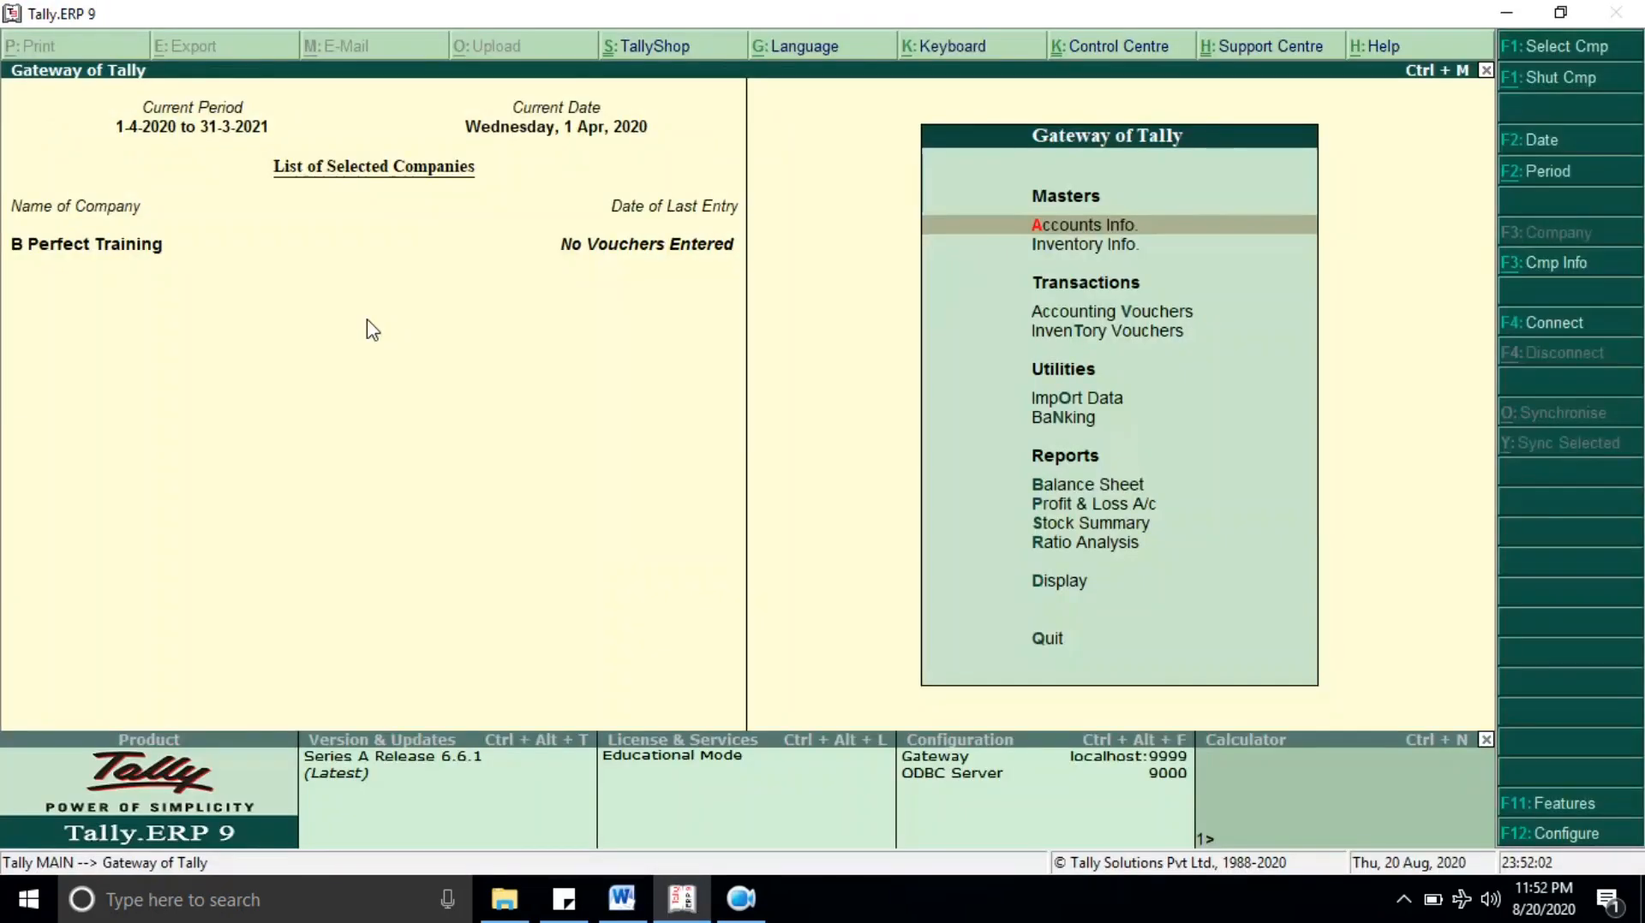
key(Down)
key(Down)
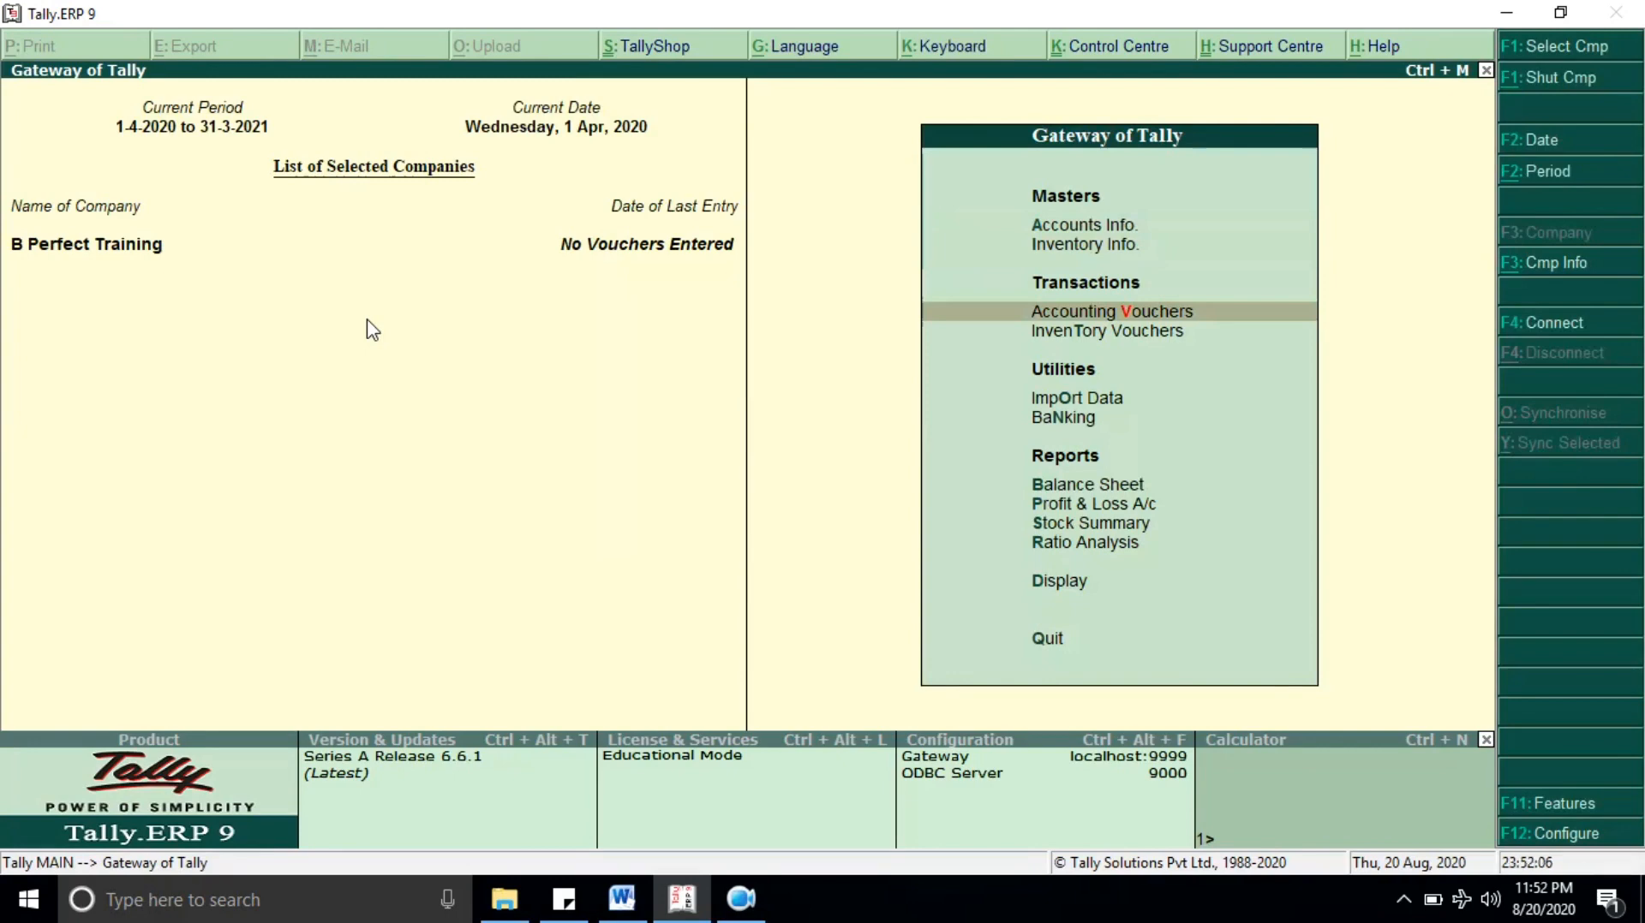
key(Return)
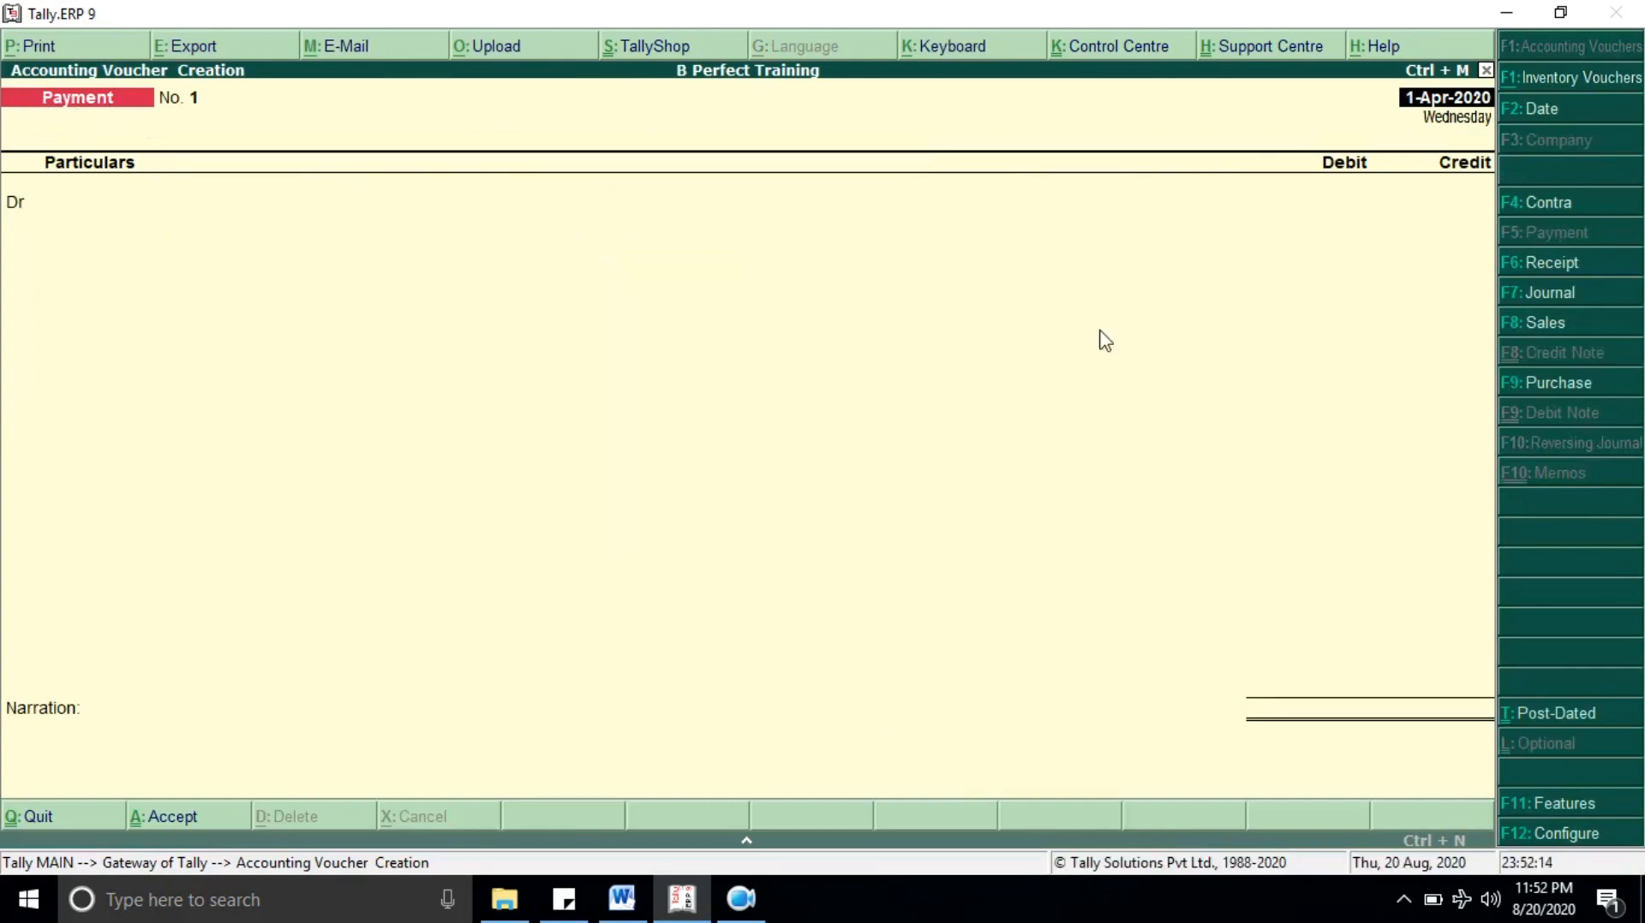
click(1542, 264)
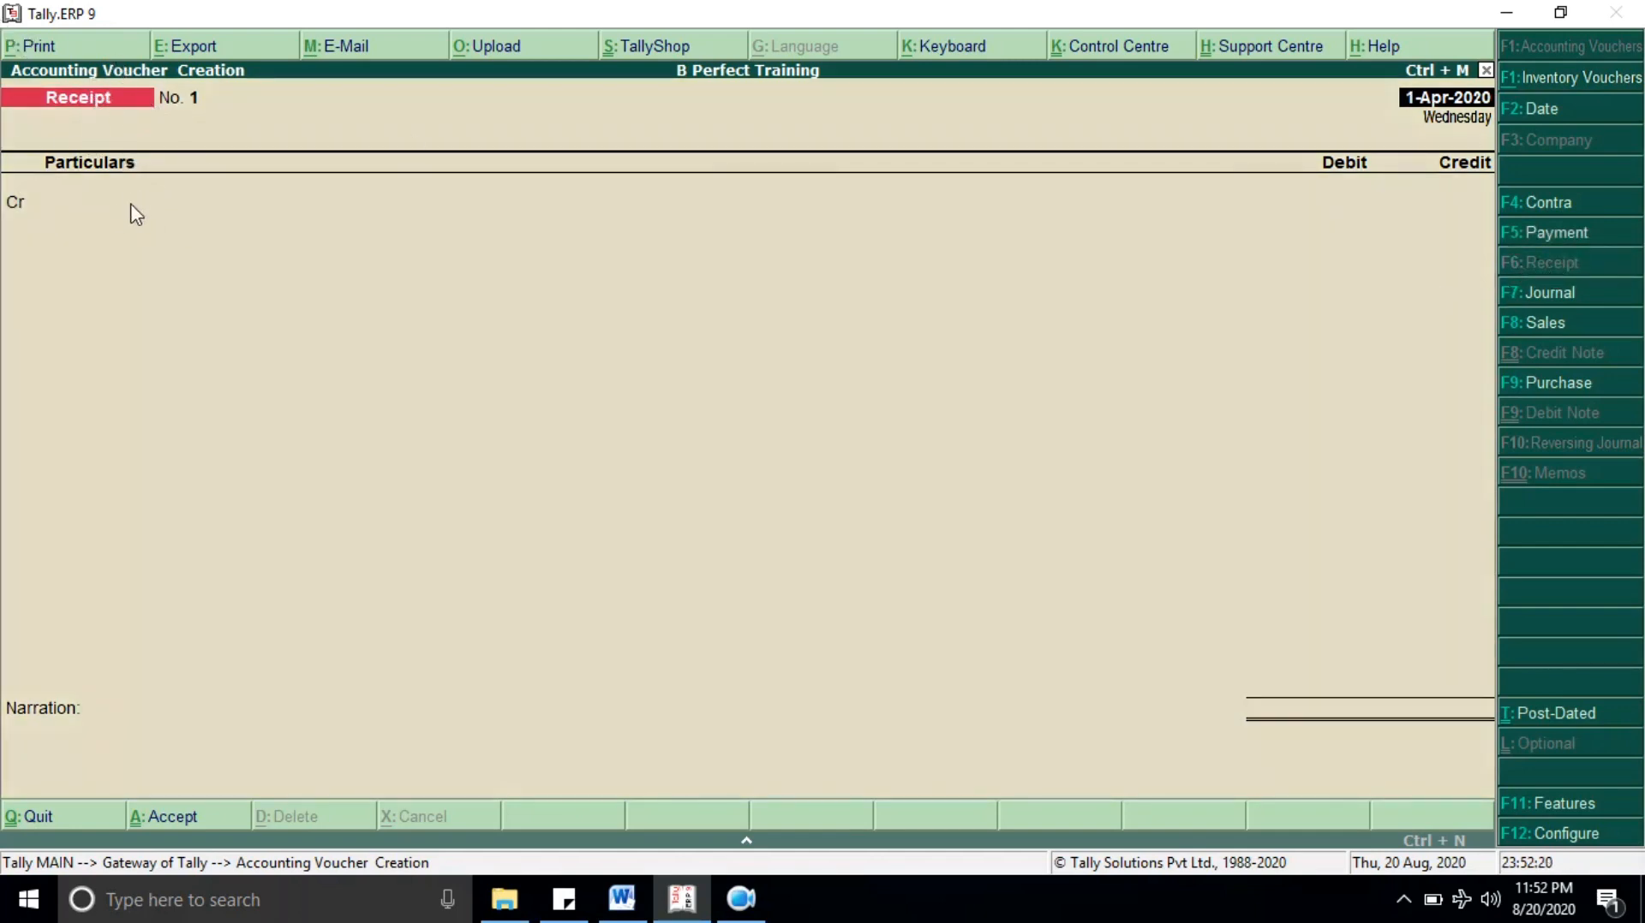
key(Return)
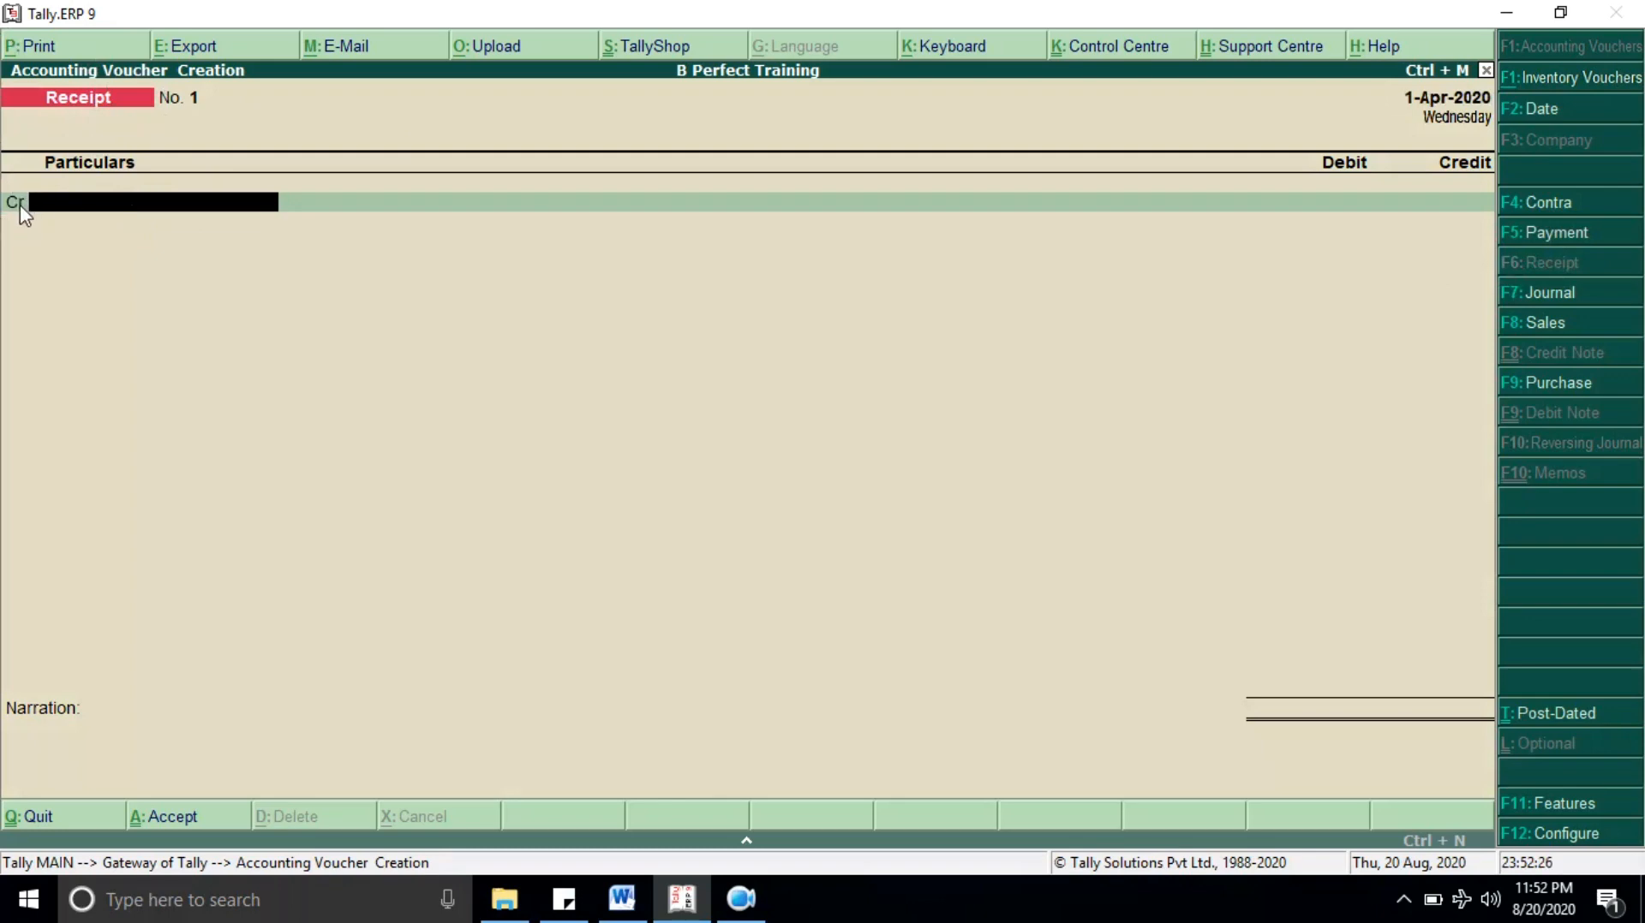
Step: Create the ledger B Perfect Training under Capital Account for the Cr line and enter 1000000 as its credit amount
key(alt+c)
text(C)
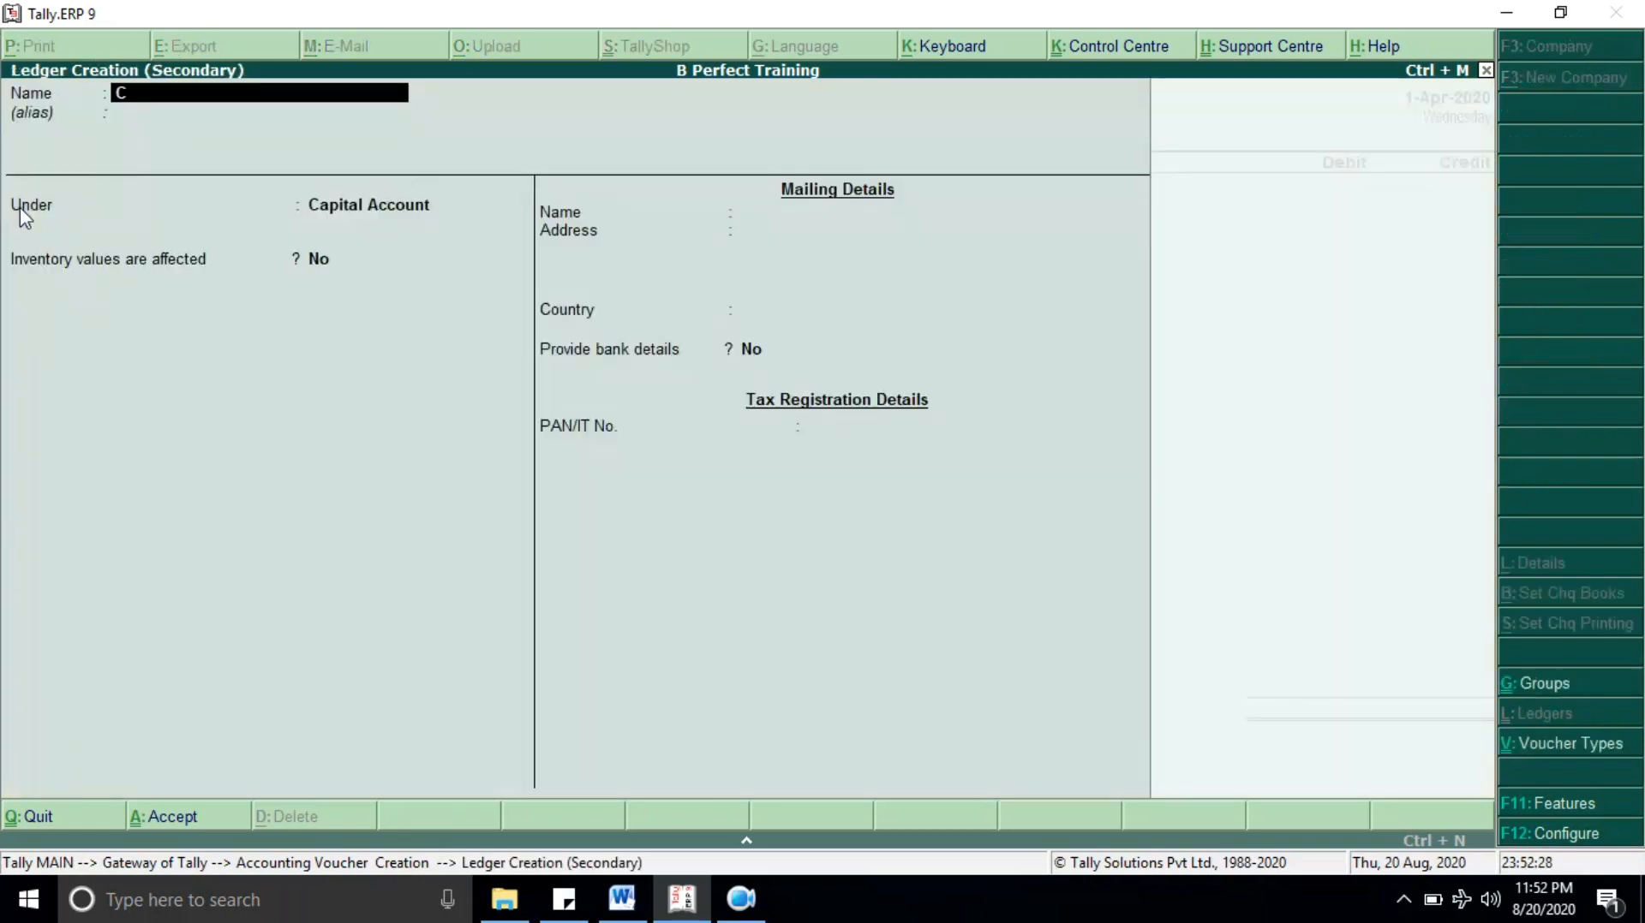
key(BackSpace)
text(B Perfect Training)
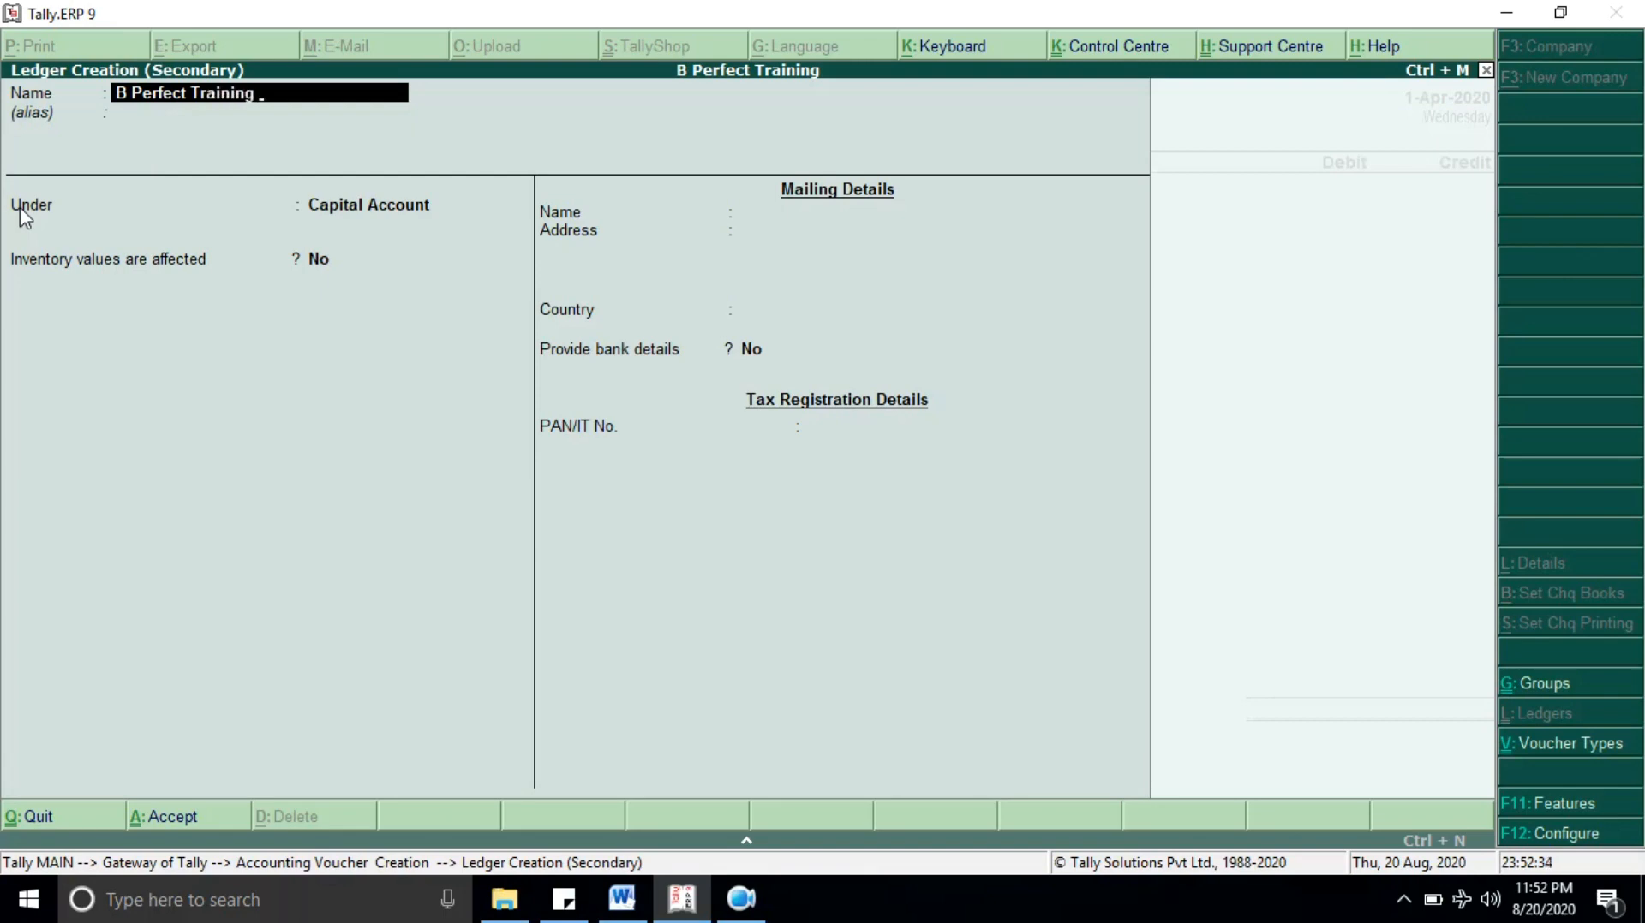
key(Return)
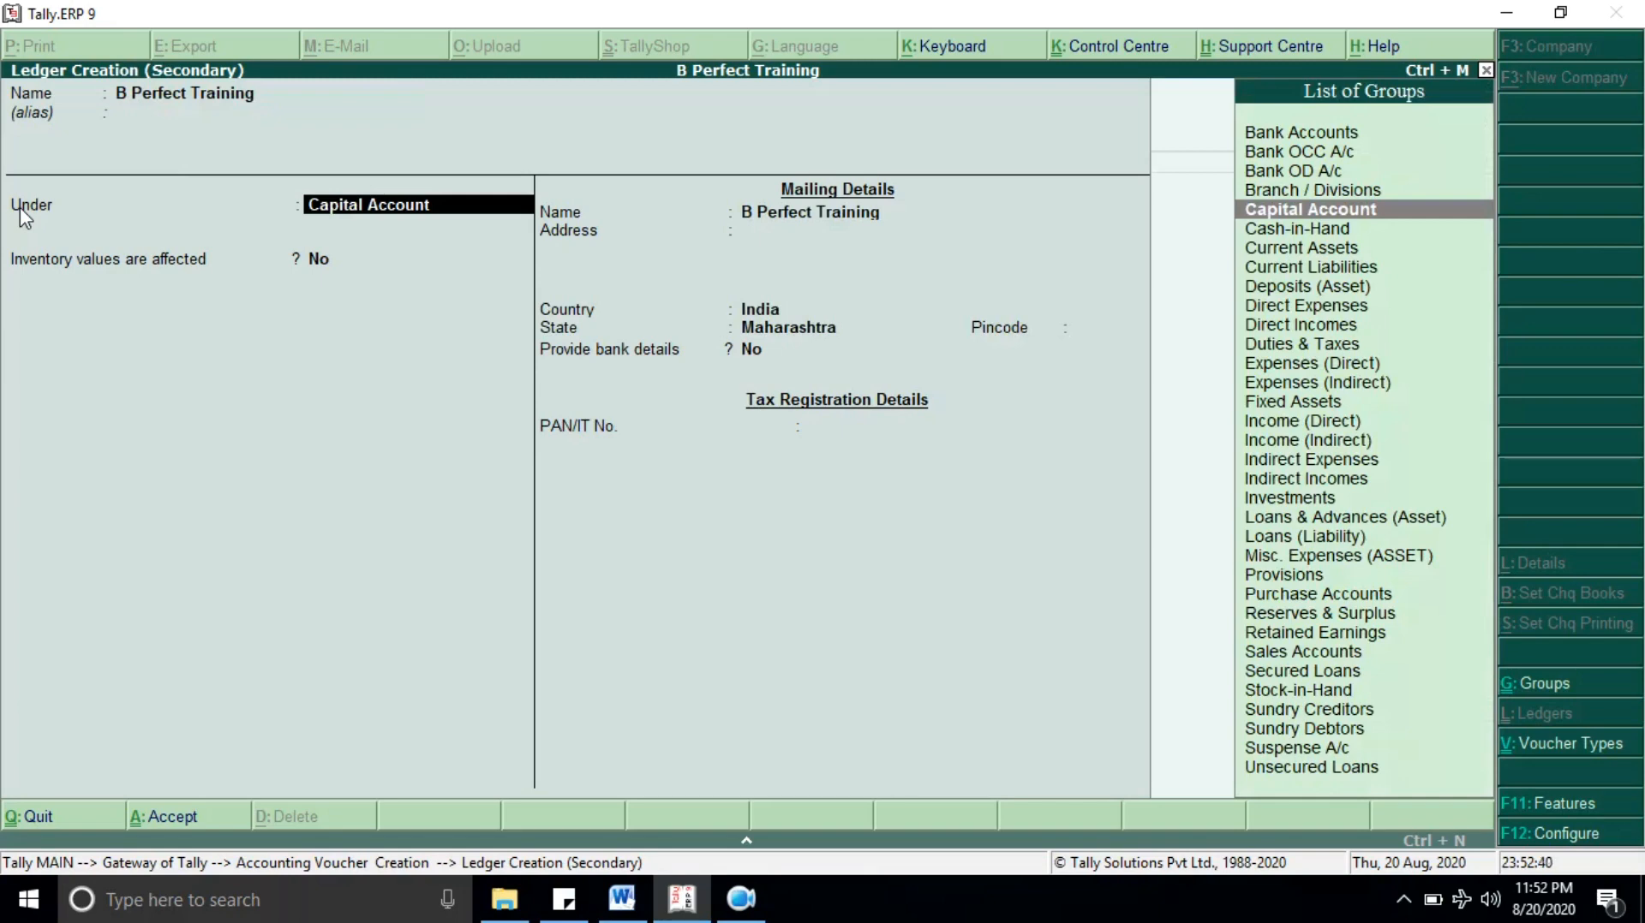
key(Return)
key(Return)
key(Return)
key(Return)
key(Return)
key(Return)
key(Return)
key(Return)
key(Return)
text(1000000)
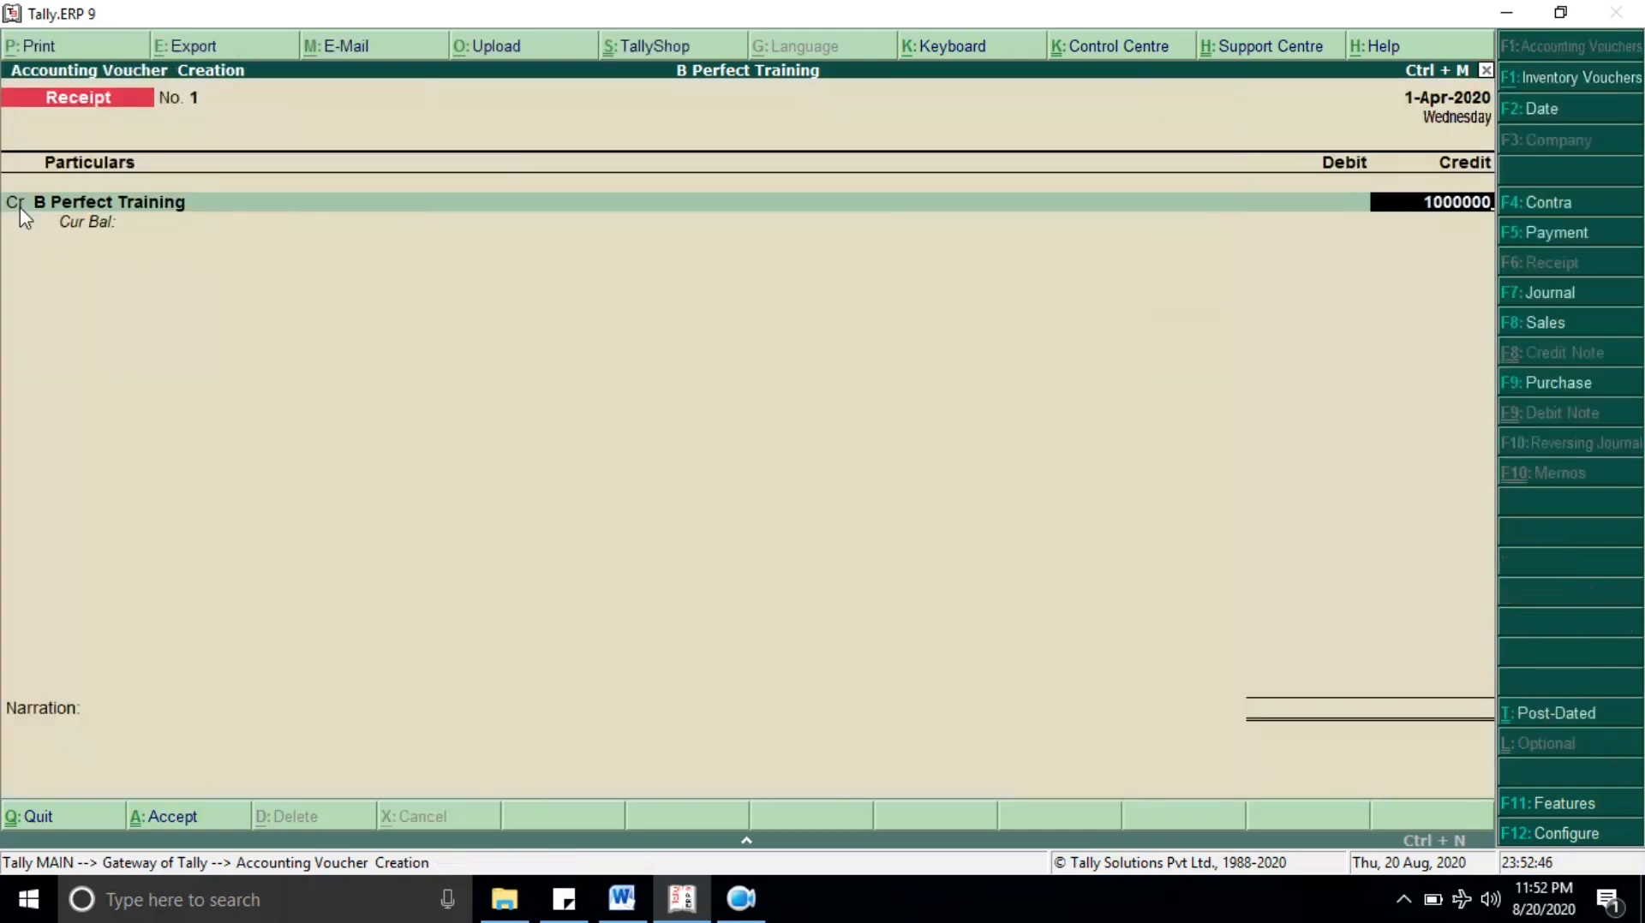
Step: Complete the Receipt voucher with Cash as the Dr account for 10,00,000.00 and save it without a narration
key(Return)
key(Return)
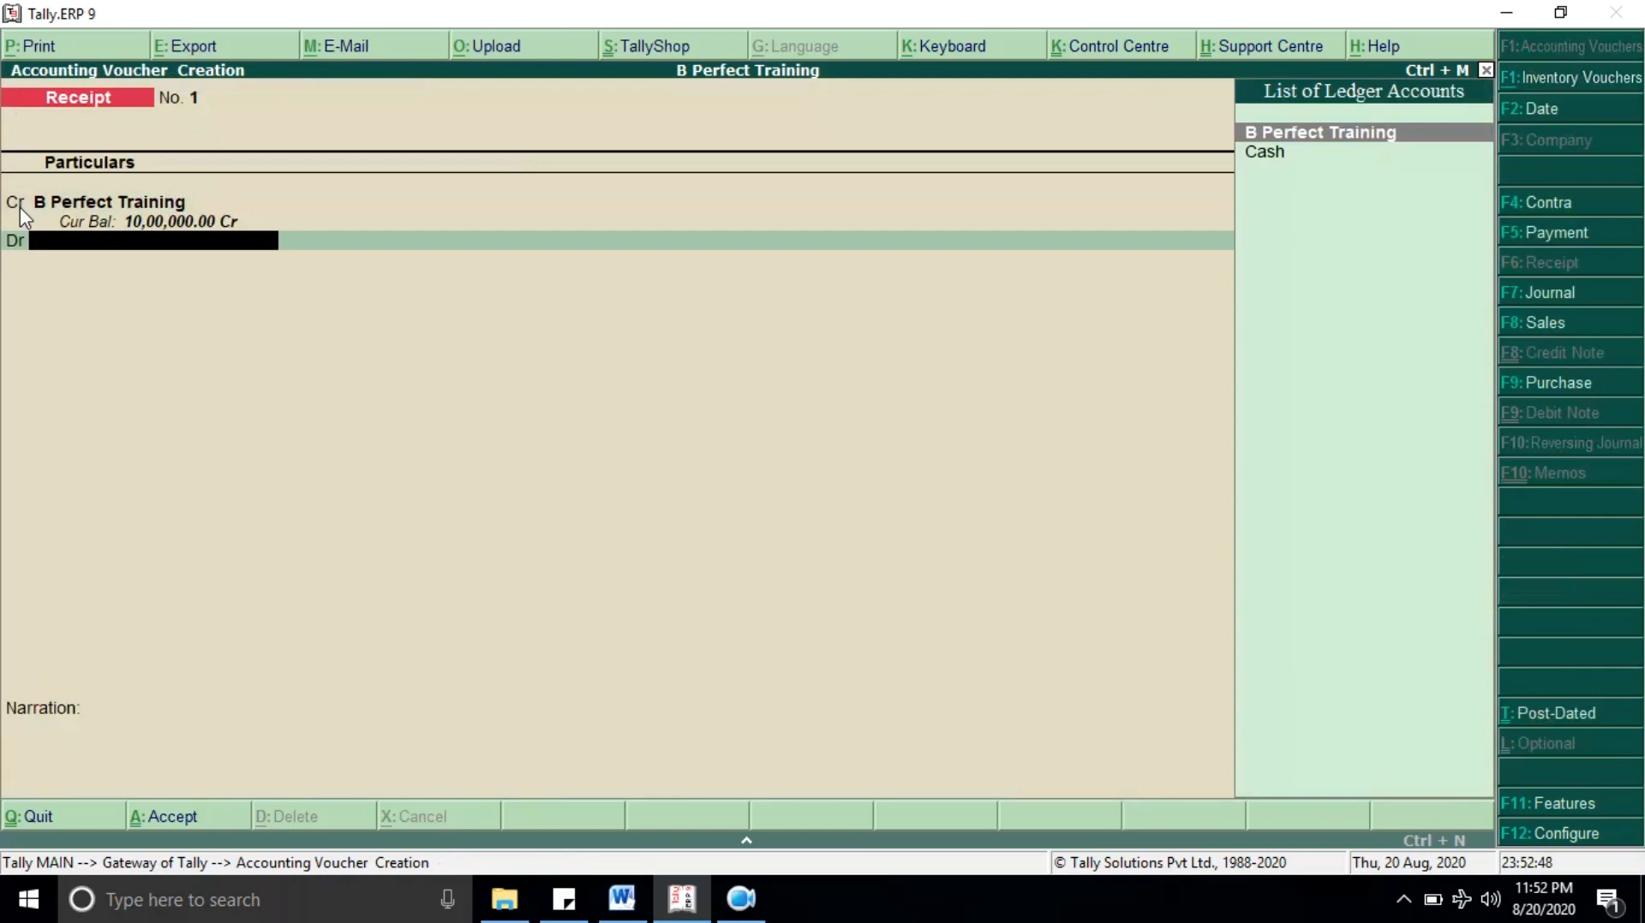
key(Down)
key(Return)
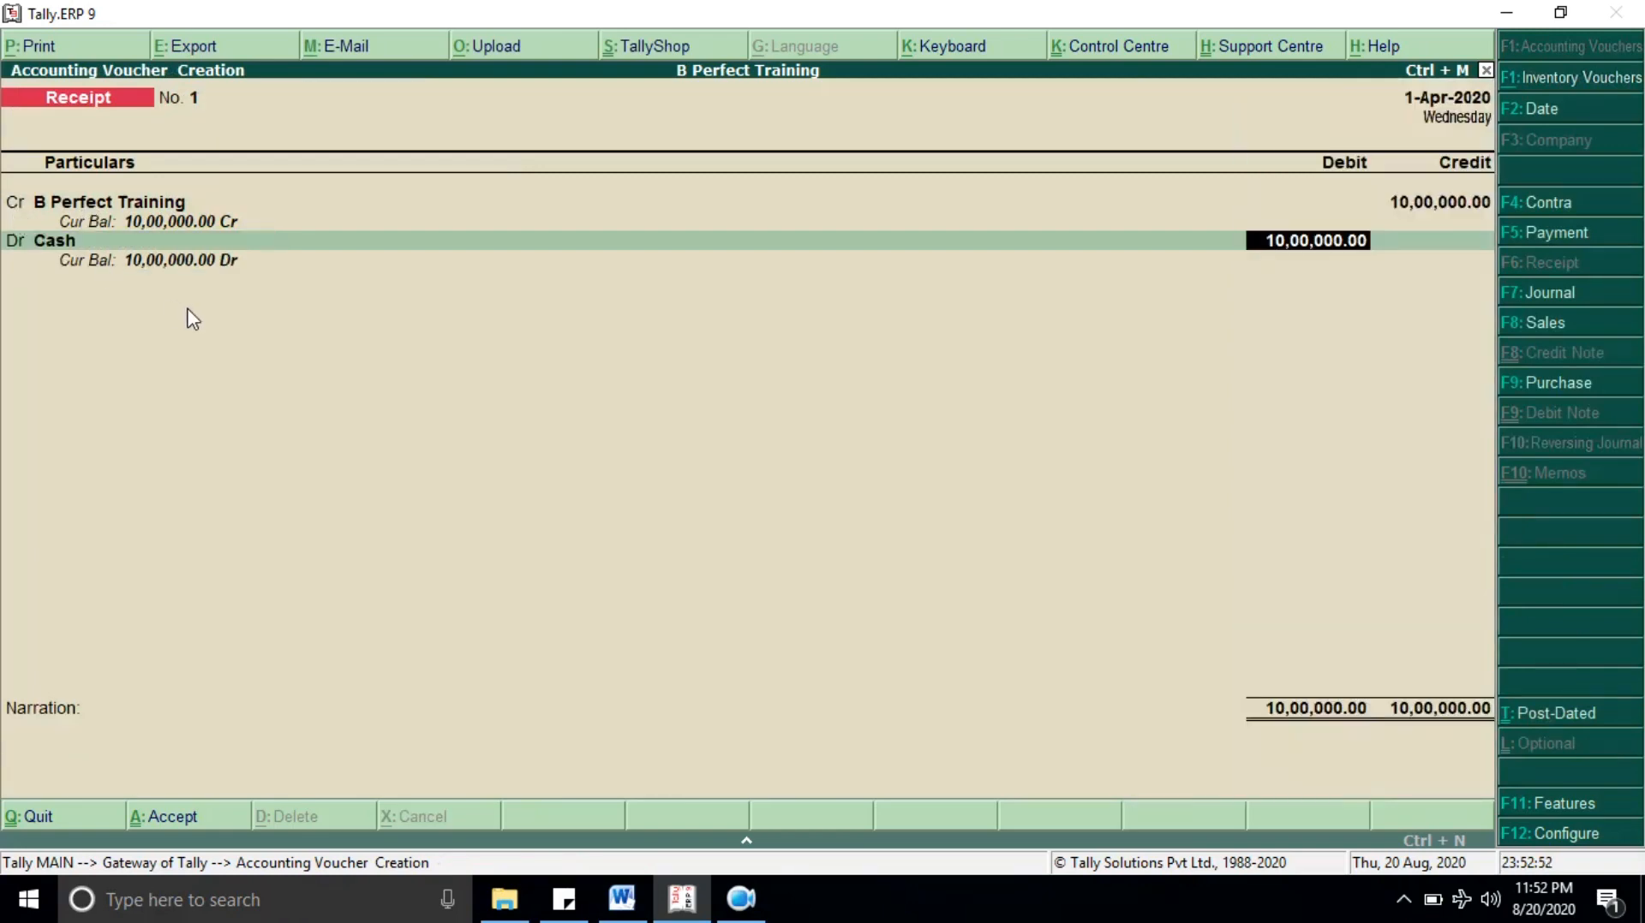
key(Return)
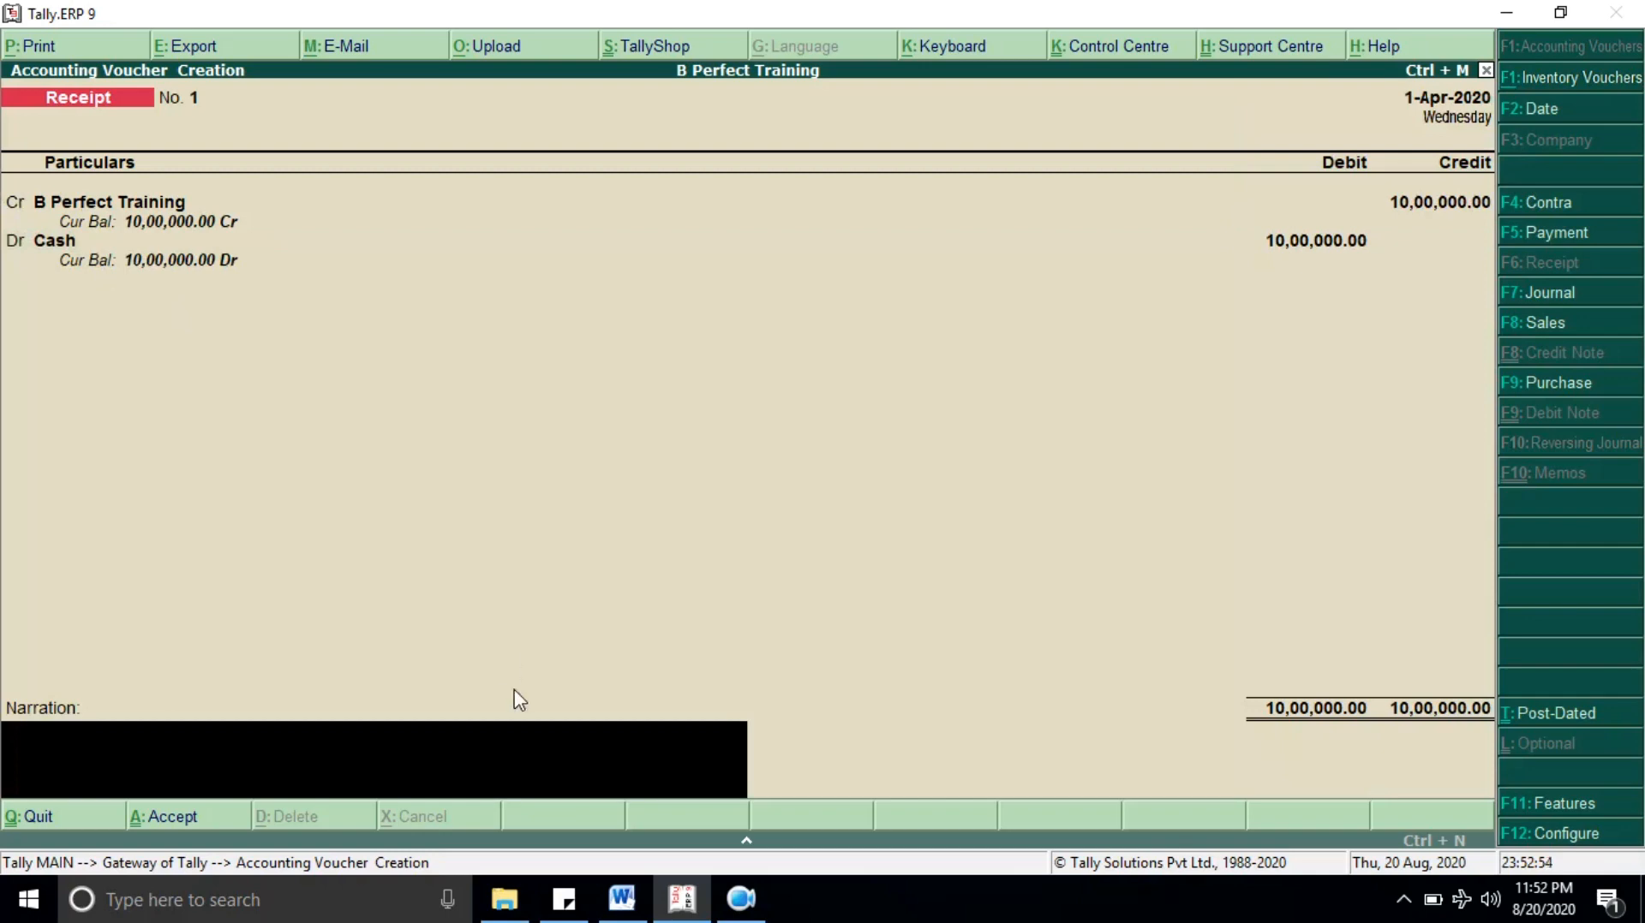
key(Return)
key(Return)
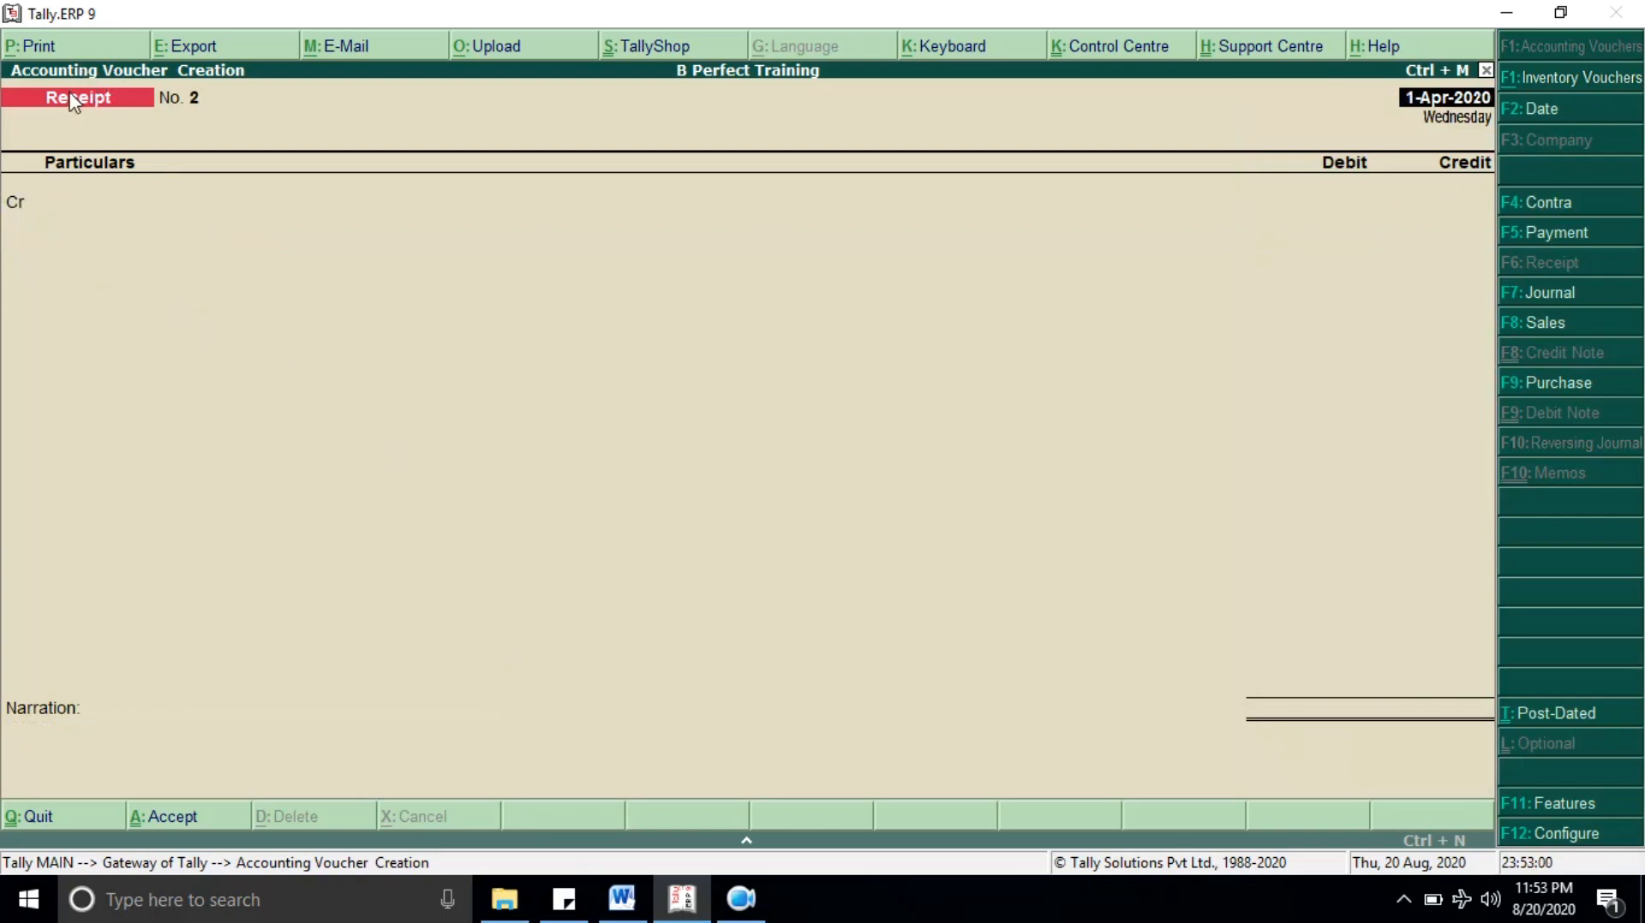
Step: Switch to the Word document and insert blank lines below transaction 02 about the computers purchase
click(622, 898)
scroll(612, 612, down, 5)
drag(249, 354, 1152, 368)
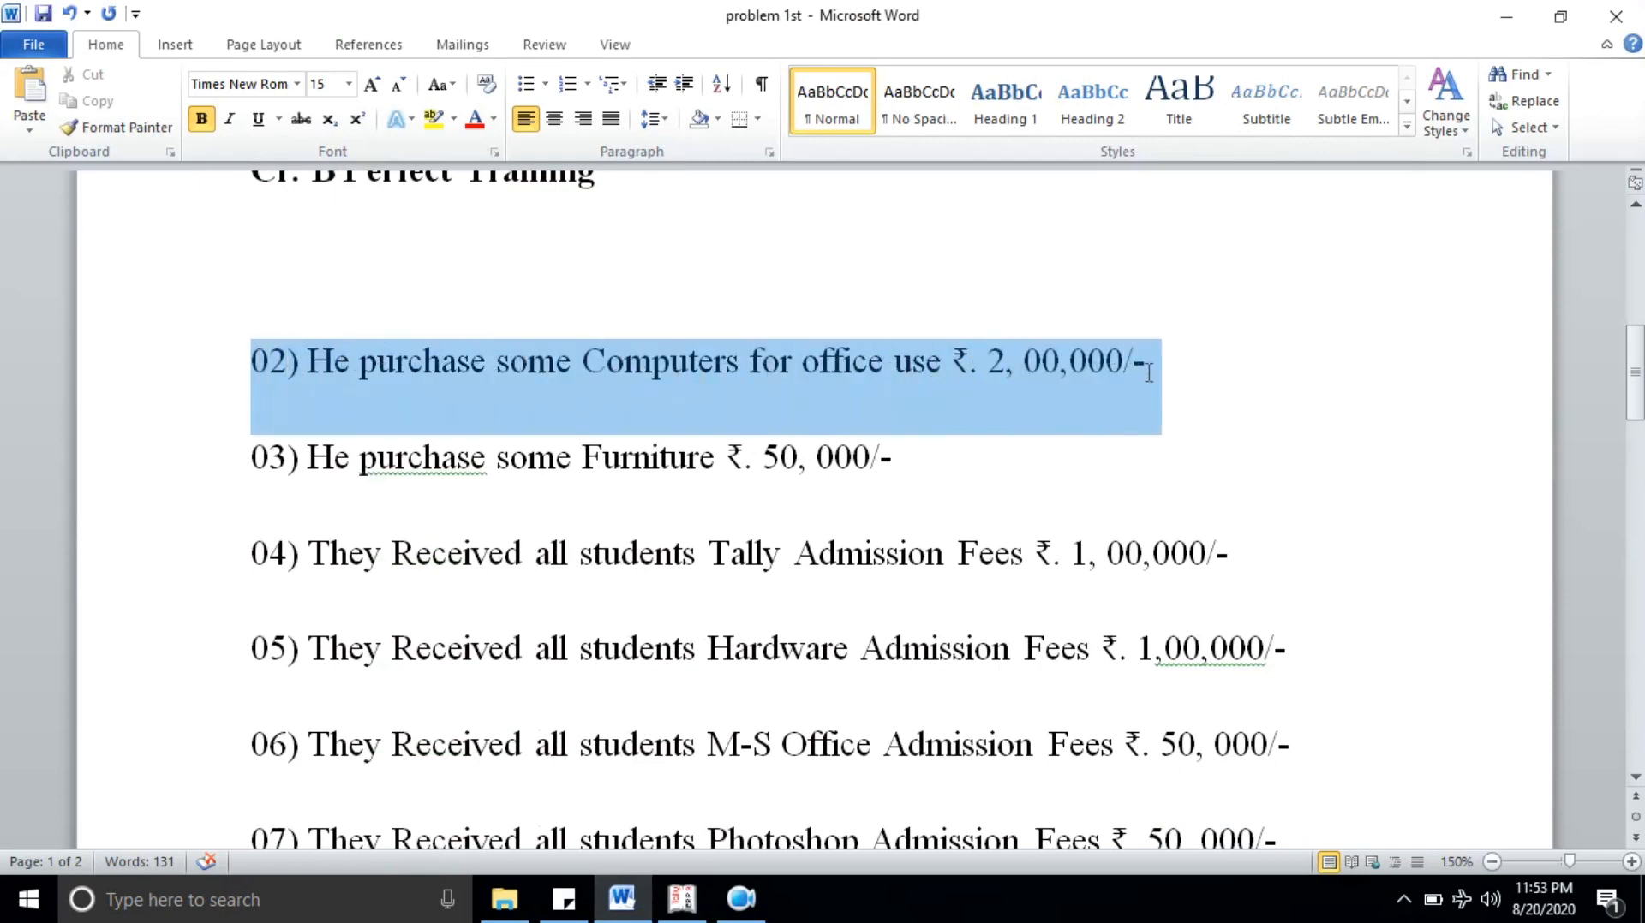
click(1195, 364)
key(Return)
key(Return)
key(Return)
key(Return)
key(Return)
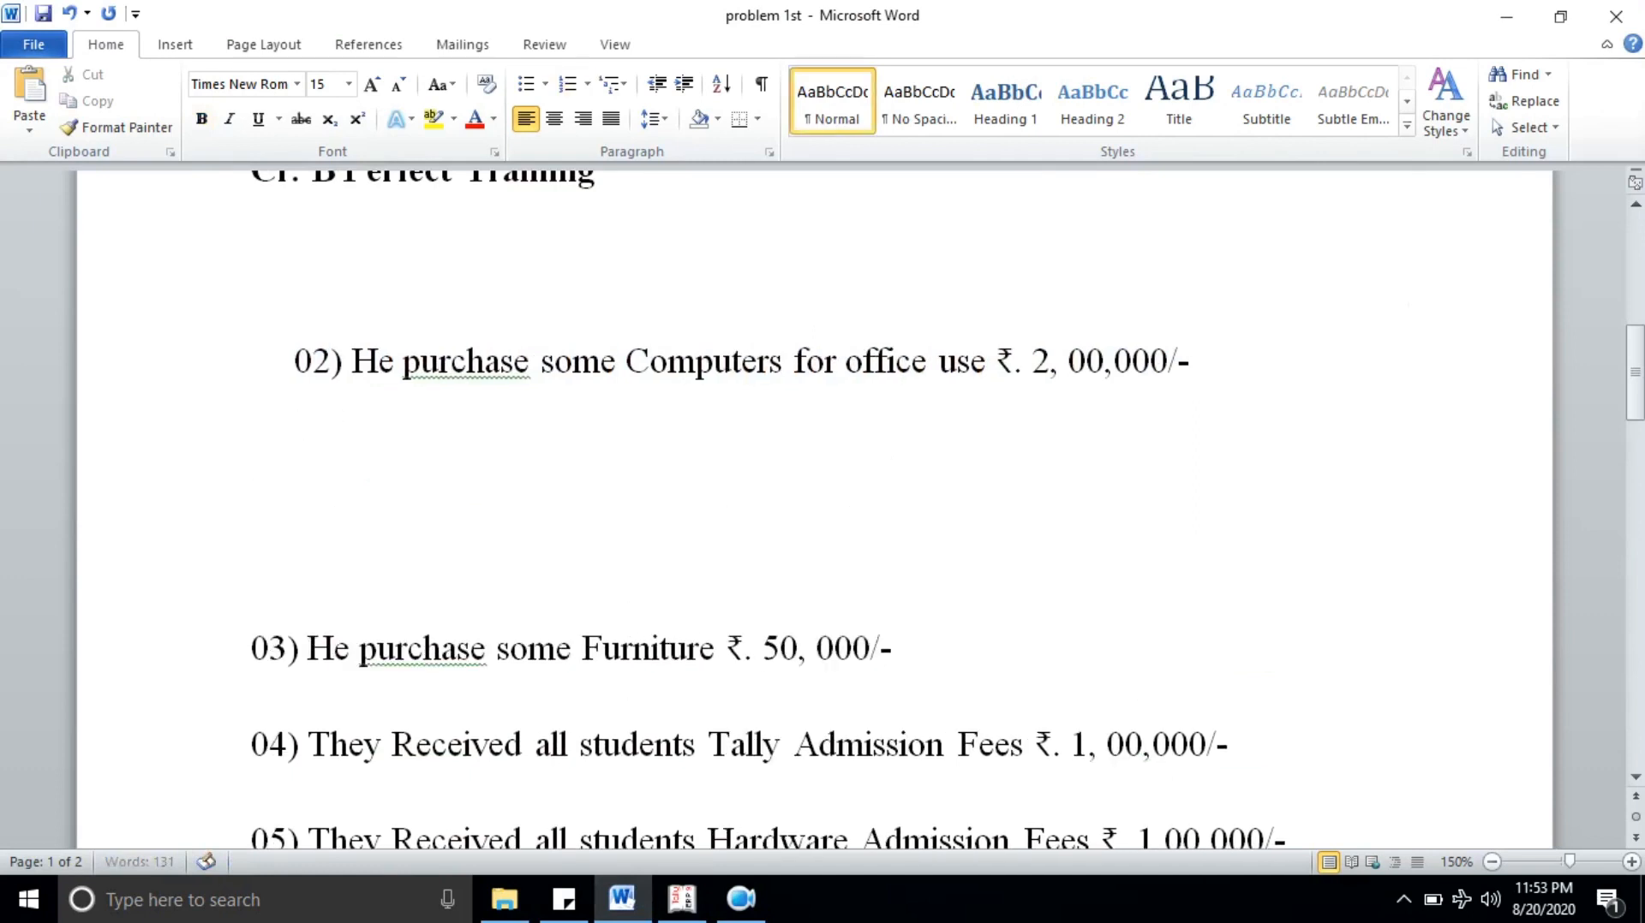
Step: Examine the purchased item and the amount stated in transaction 02
scroll(1160, 370, up, 1)
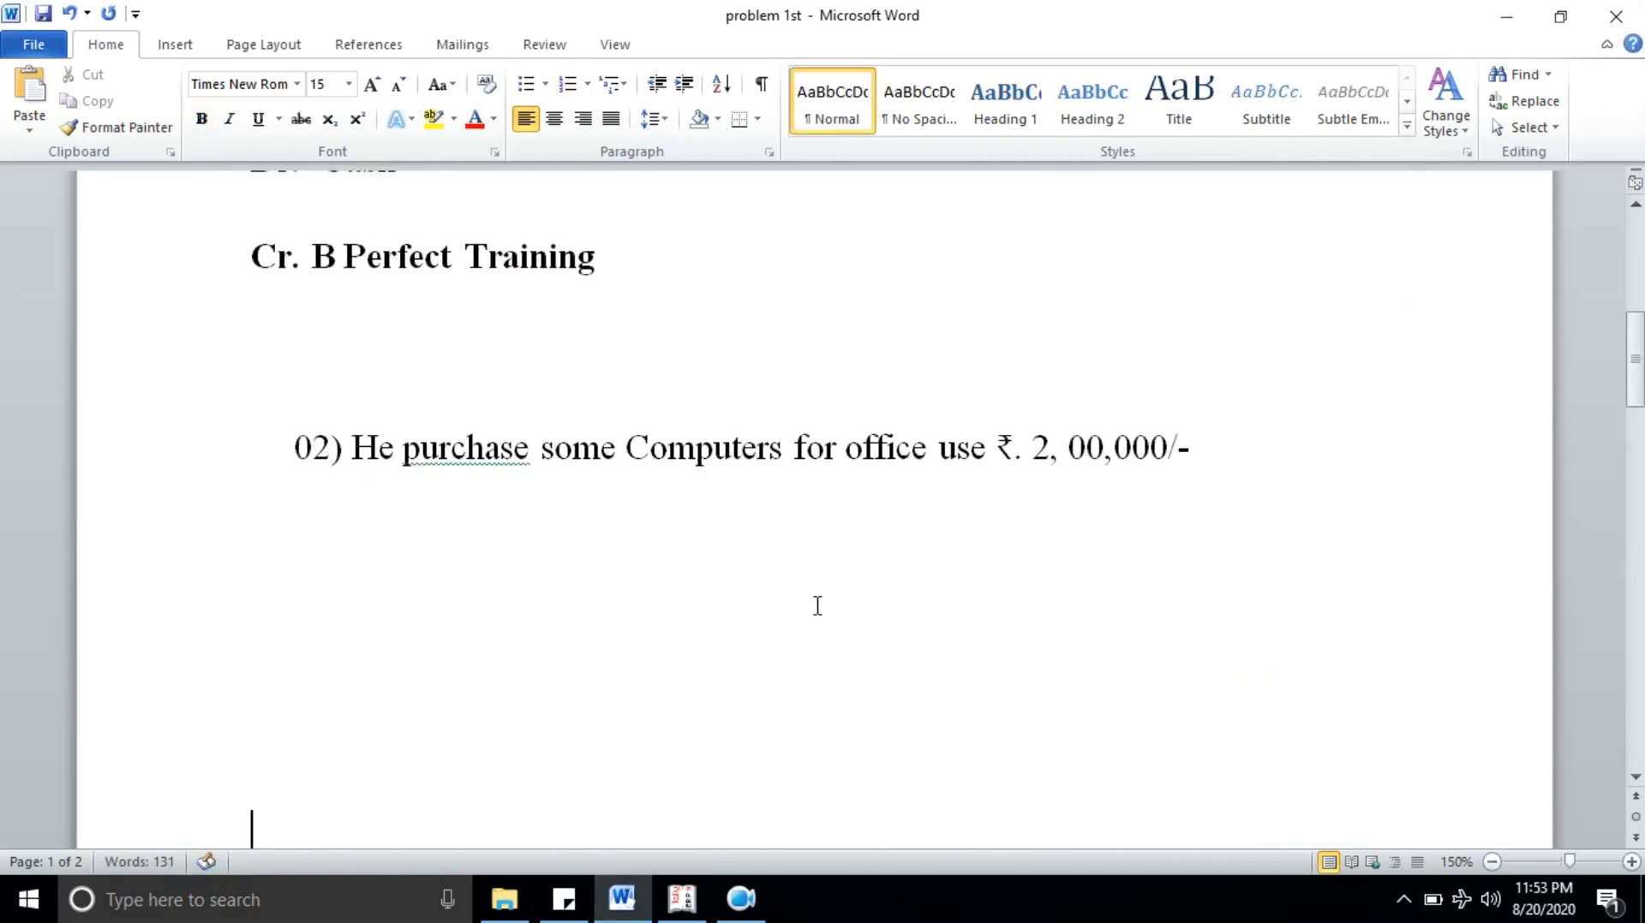
drag(1195, 450, 466, 469)
click(466, 469)
drag(1028, 447, 1167, 452)
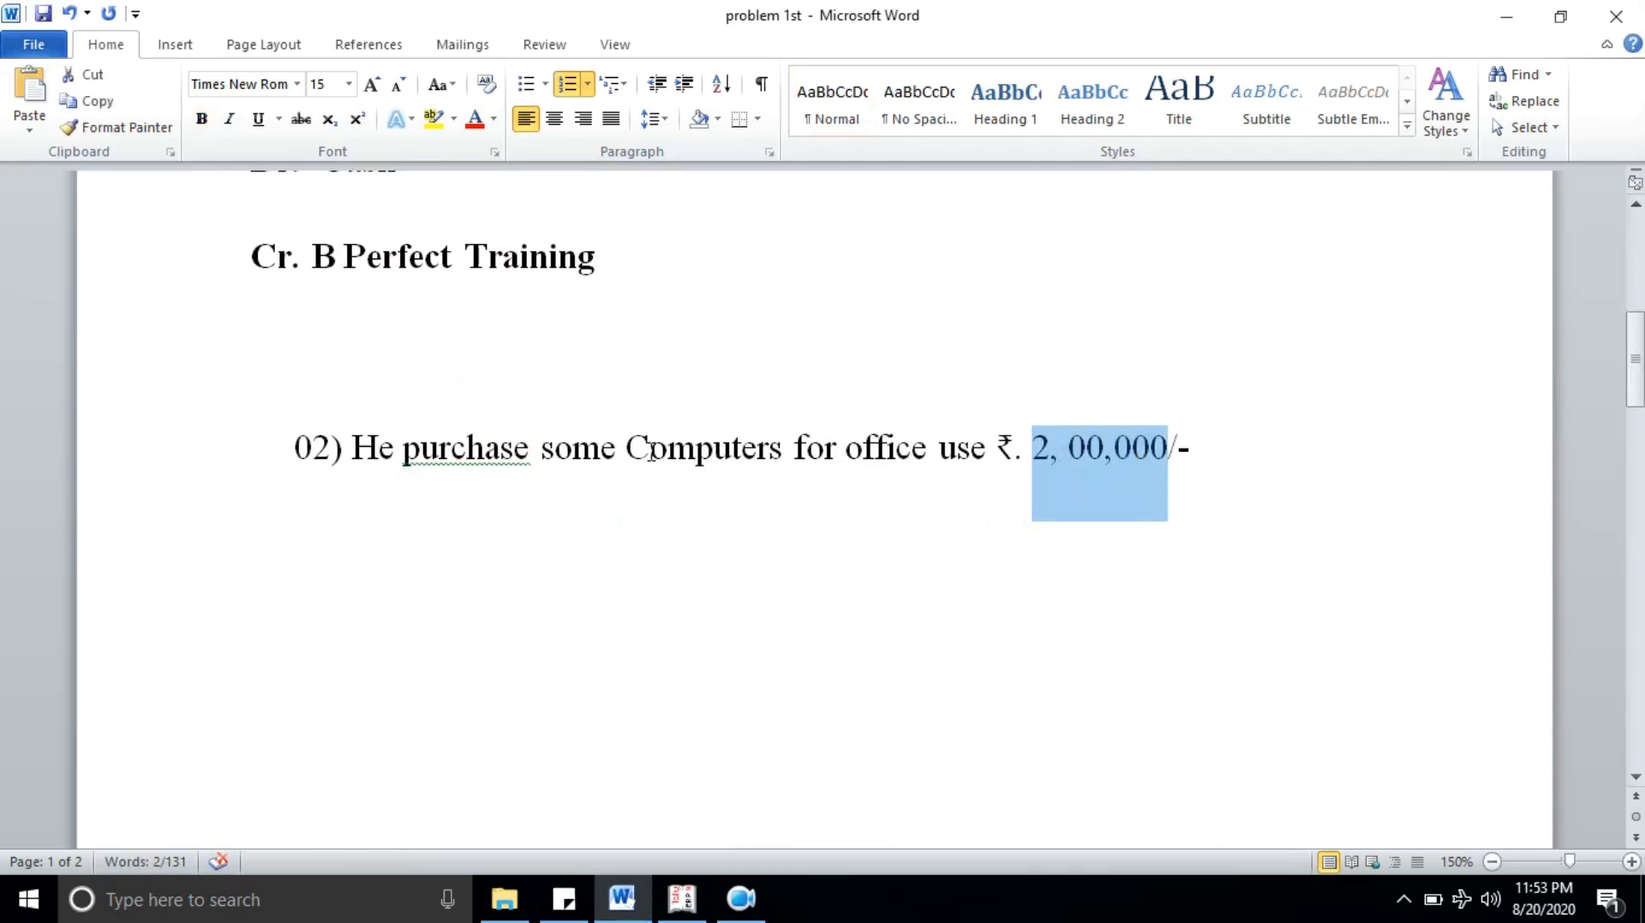
drag(631, 447, 775, 453)
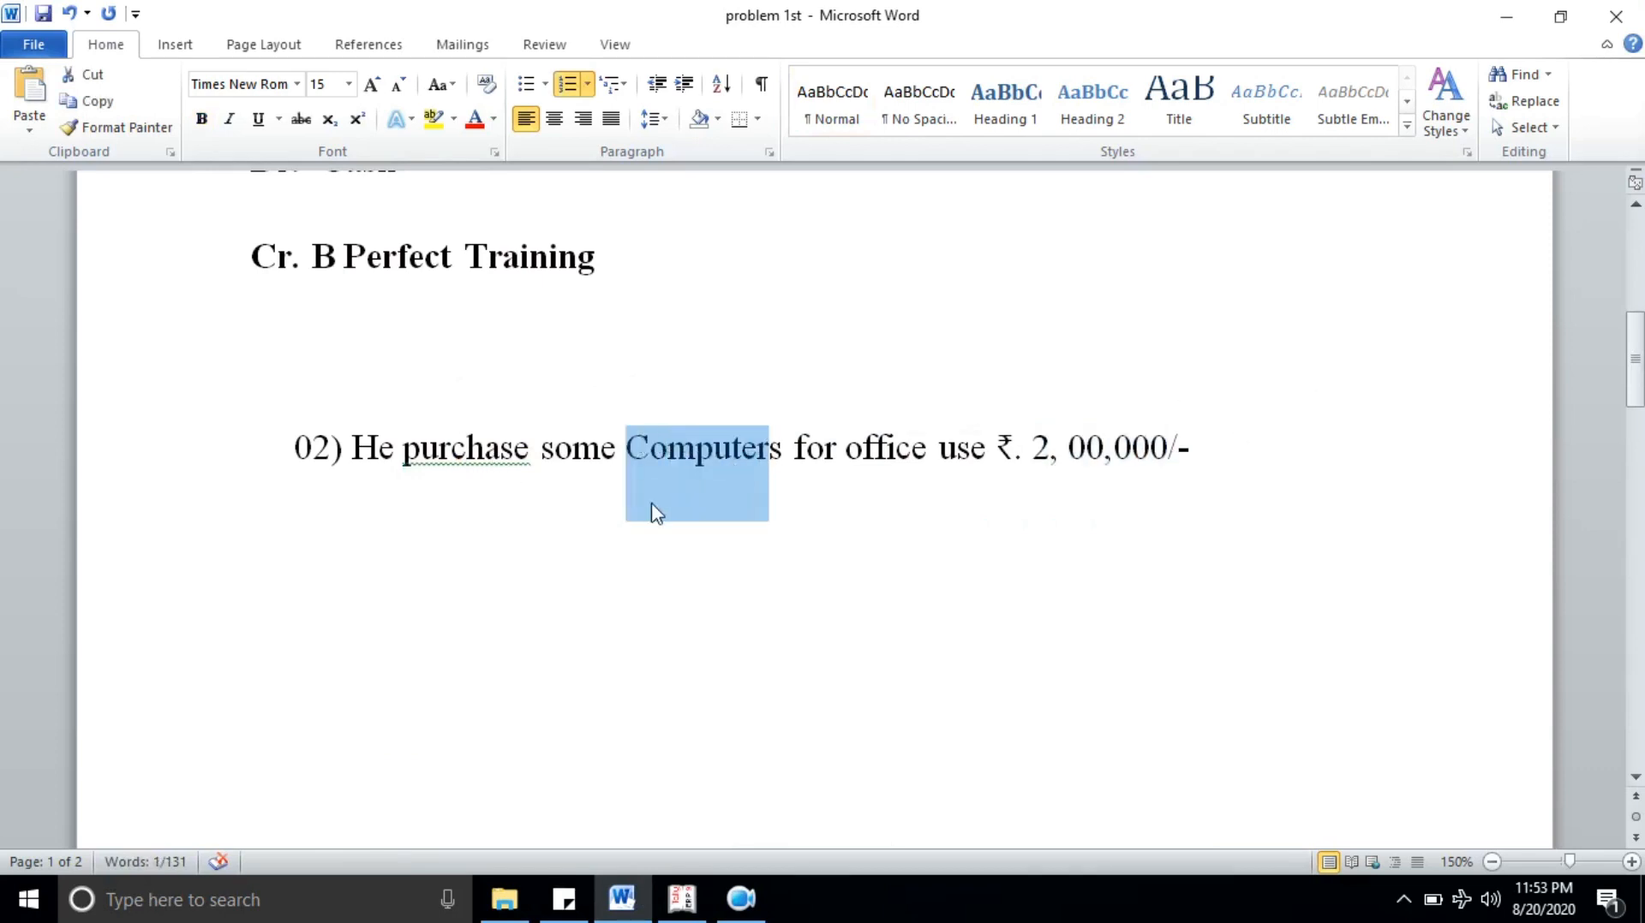
click(417, 574)
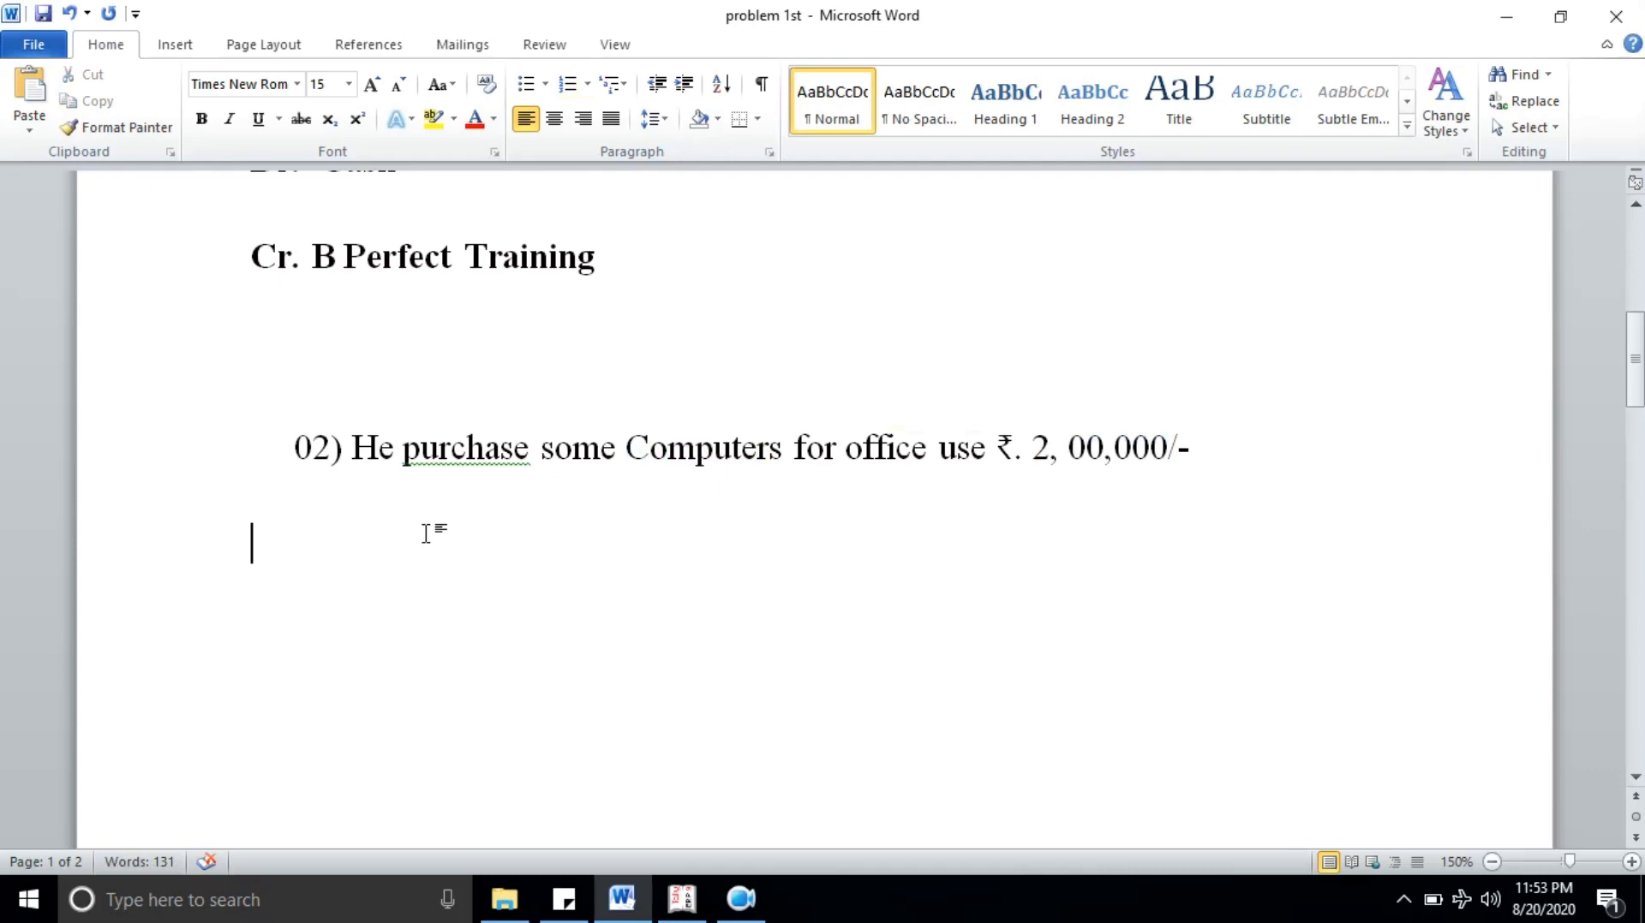
drag(654, 446, 737, 447)
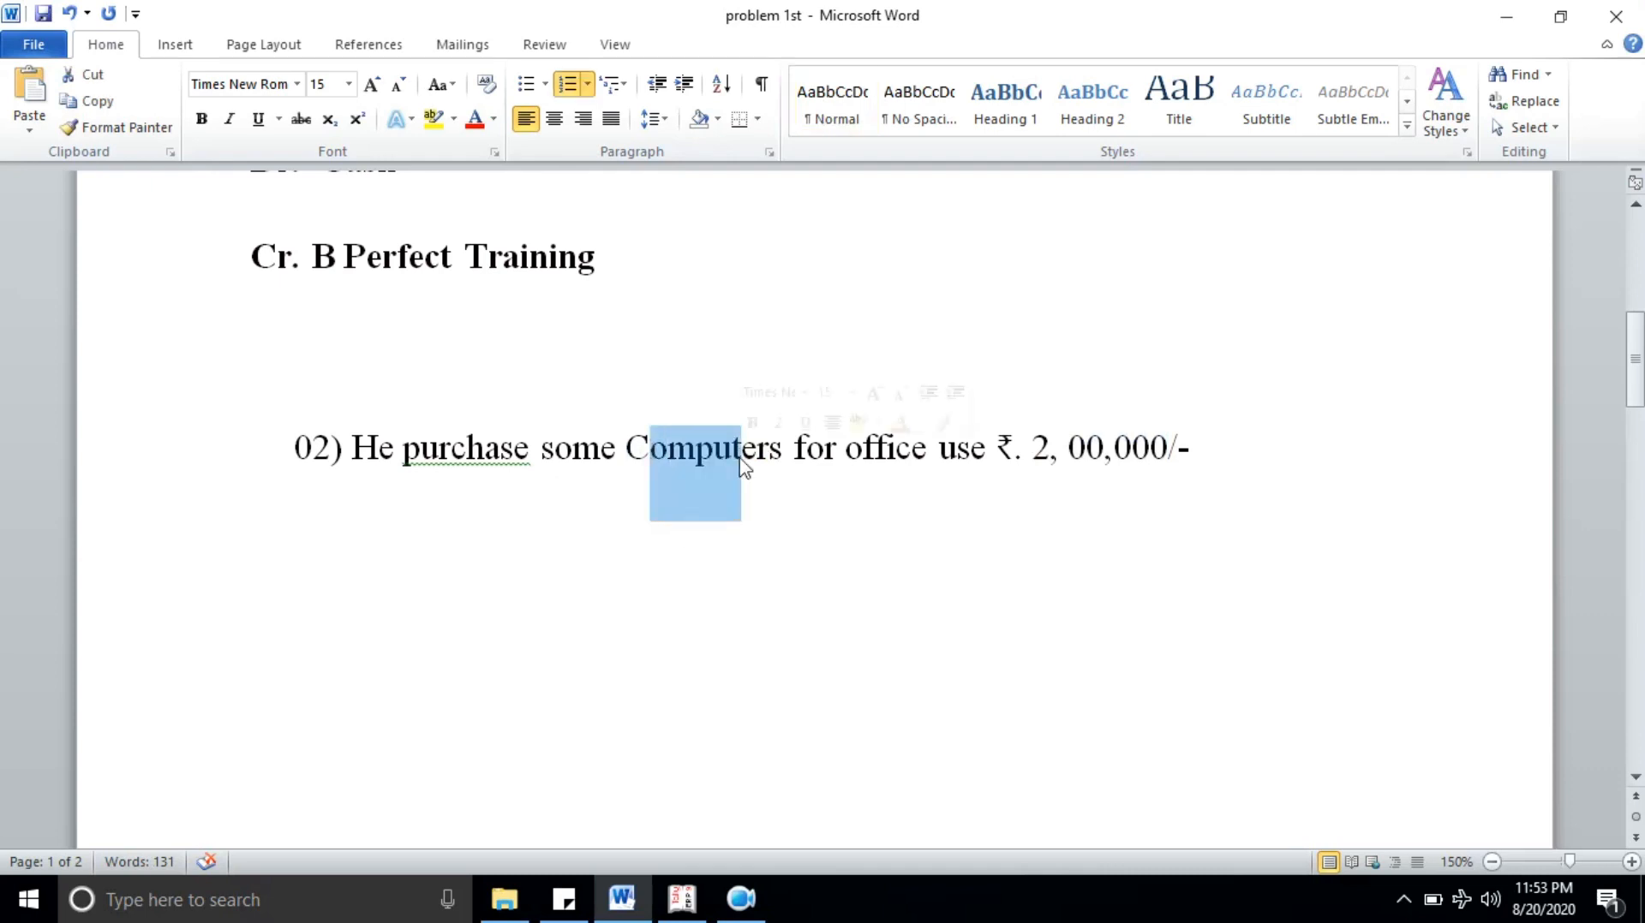
Step: Write the lines "Payment", "Dr." and "Cr." below transaction 02
click(390, 604)
text(Payment)
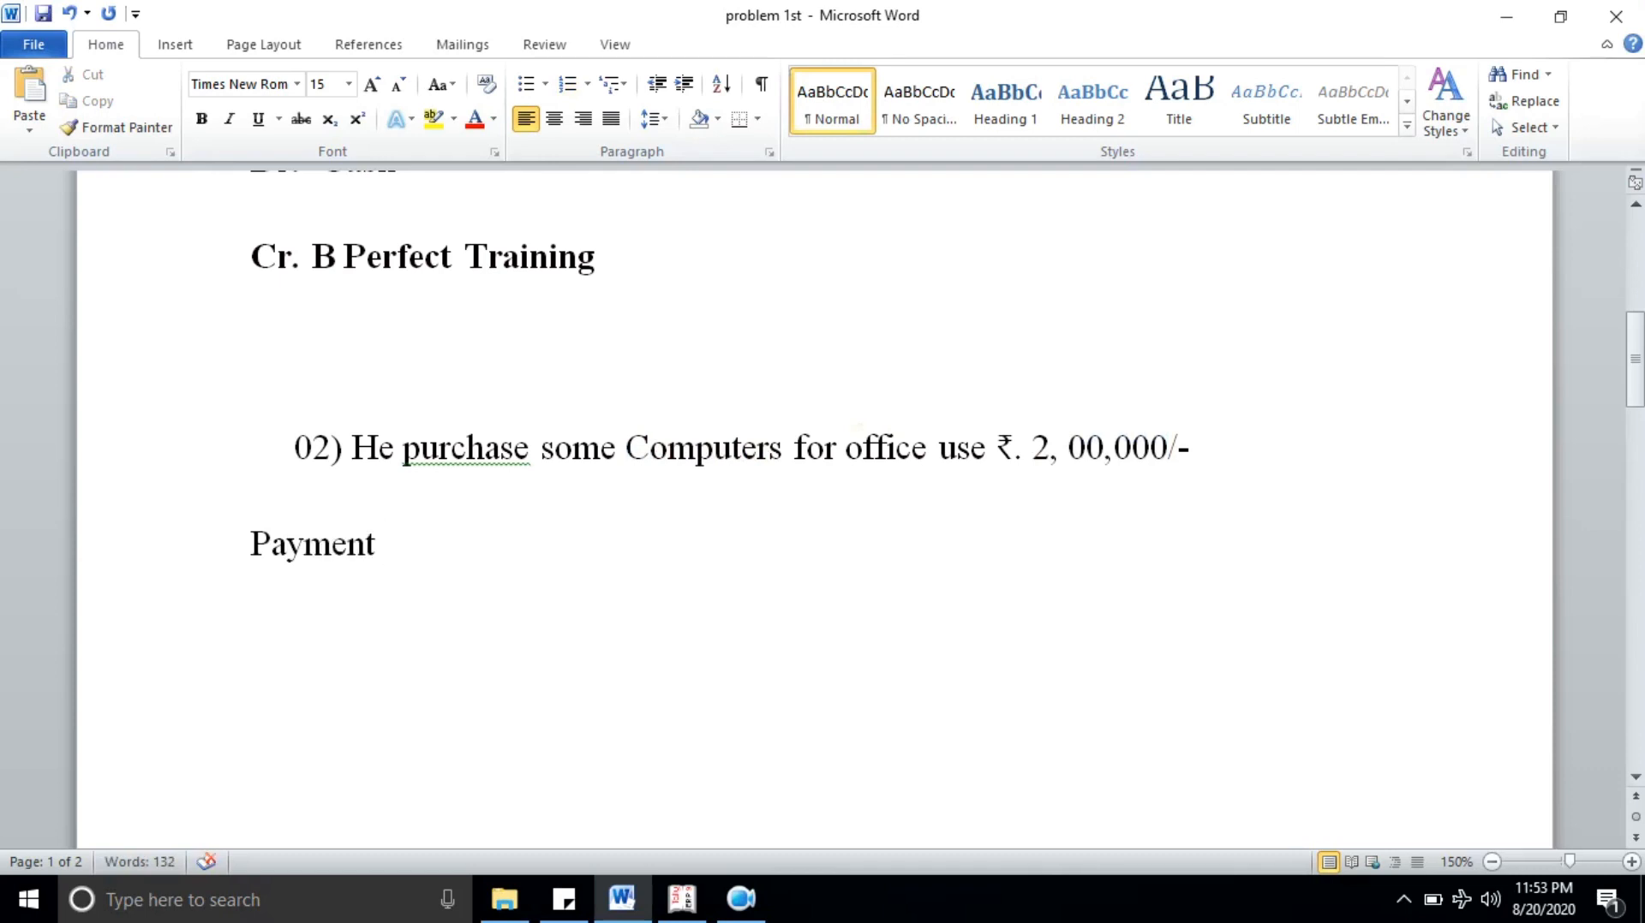
key(Return)
text(Dr.)
key(Return)
text(Cr.)
Step: Complete the entry for transaction 02 with Computer as Dr. and Cash as Cr., and make "Payment" bold
drag(352, 447, 1202, 484)
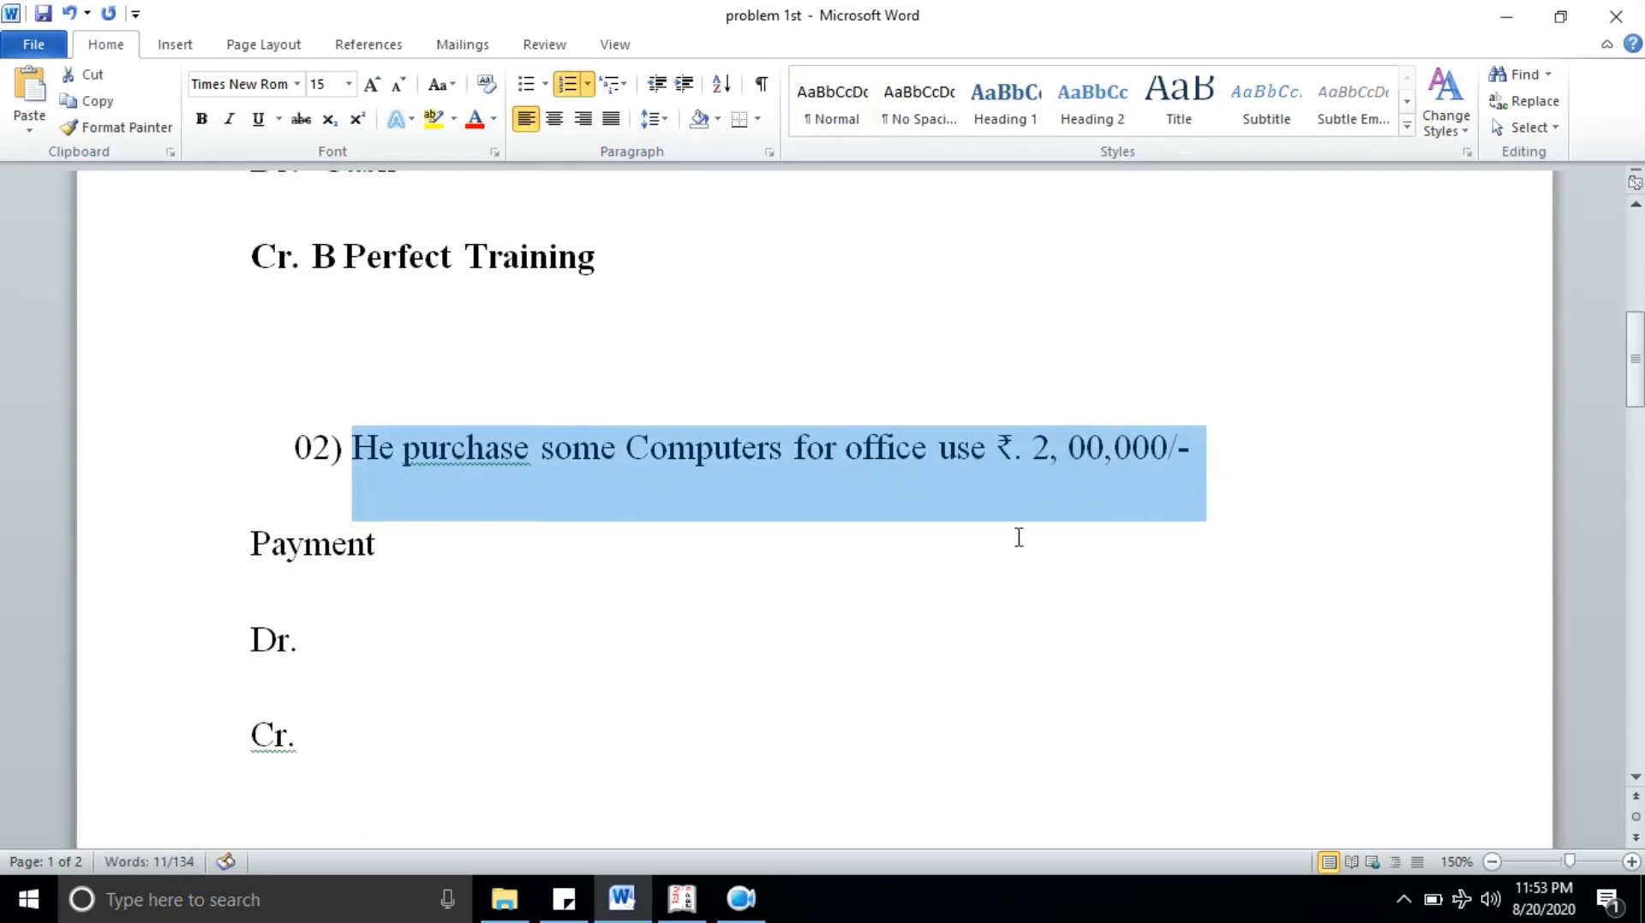
click(614, 635)
text(C)
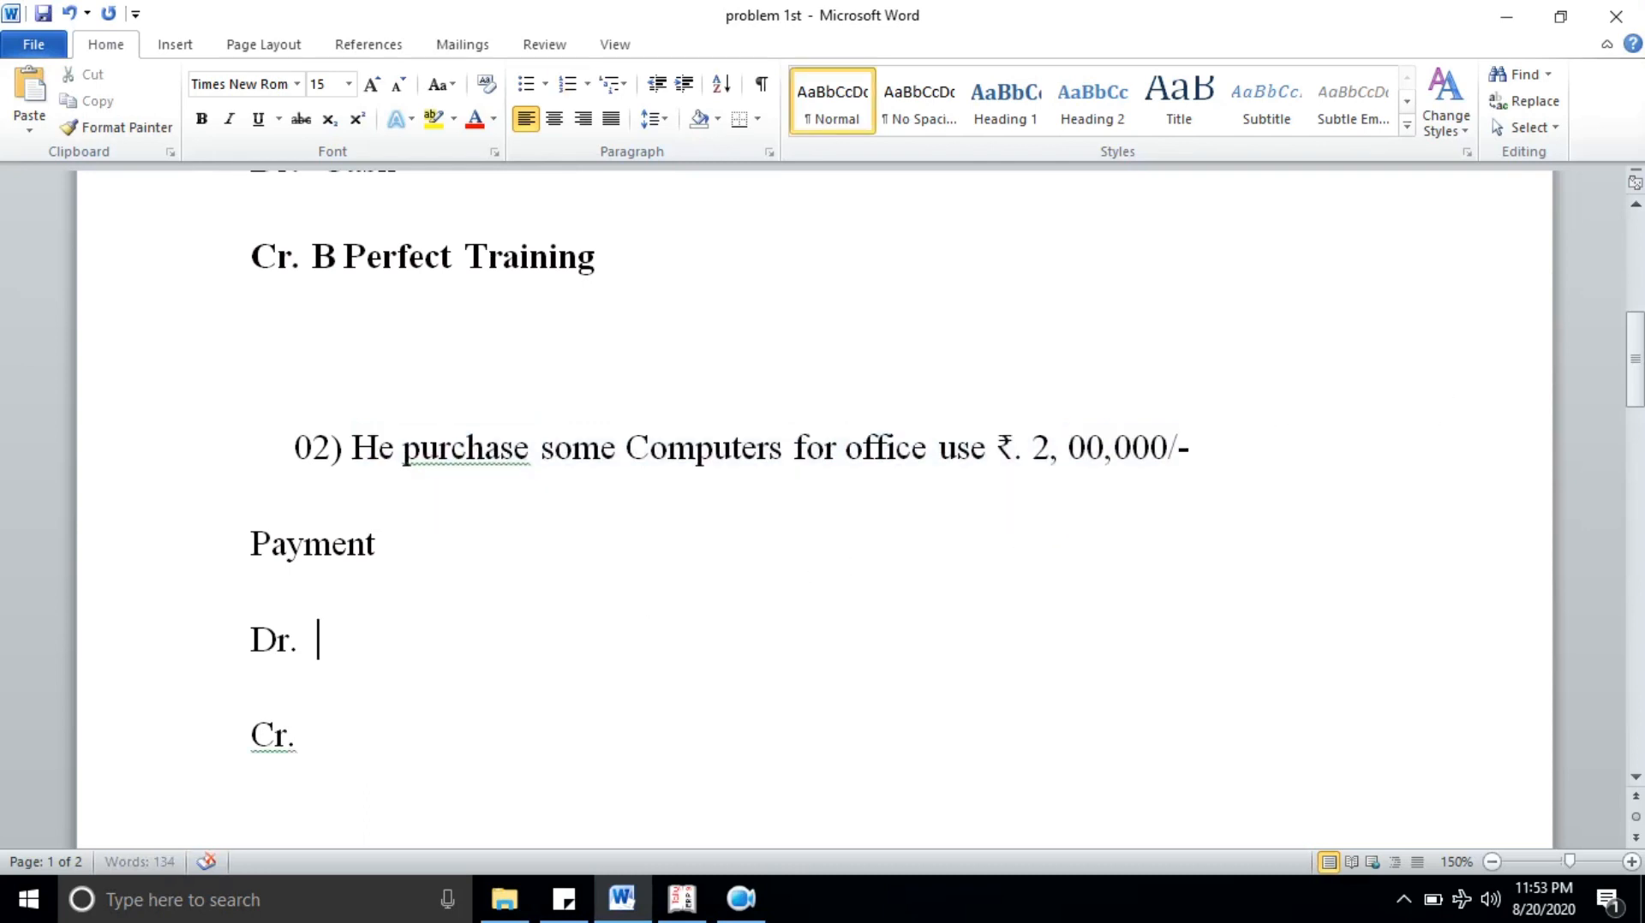
text(omputer Cr. )
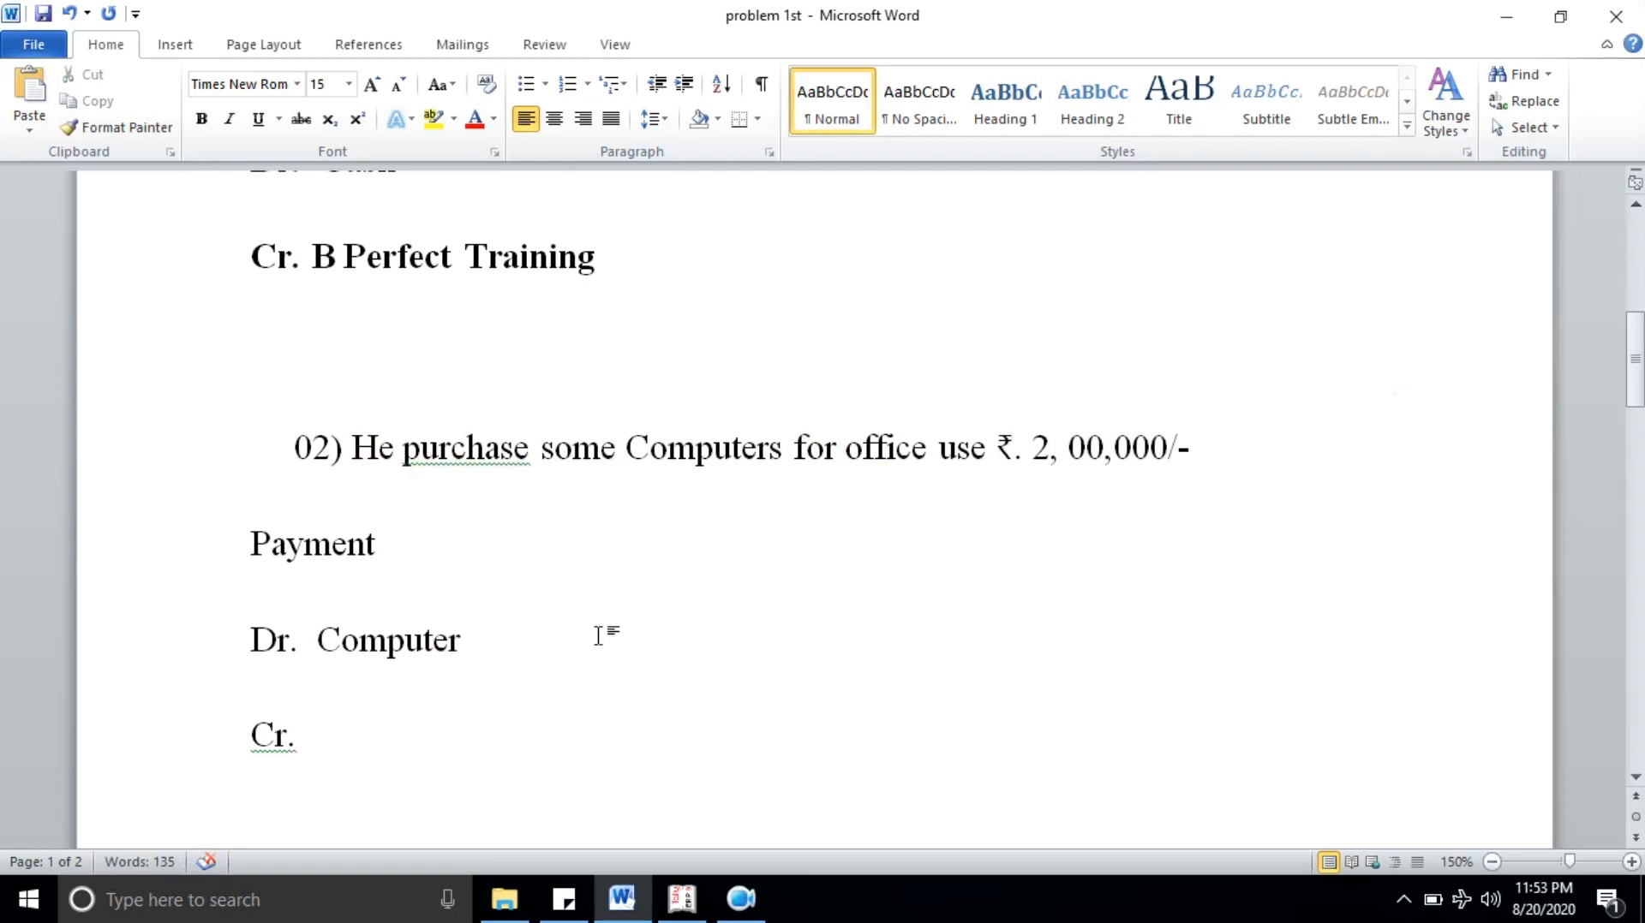
text(Cash)
drag(452, 539, 248, 545)
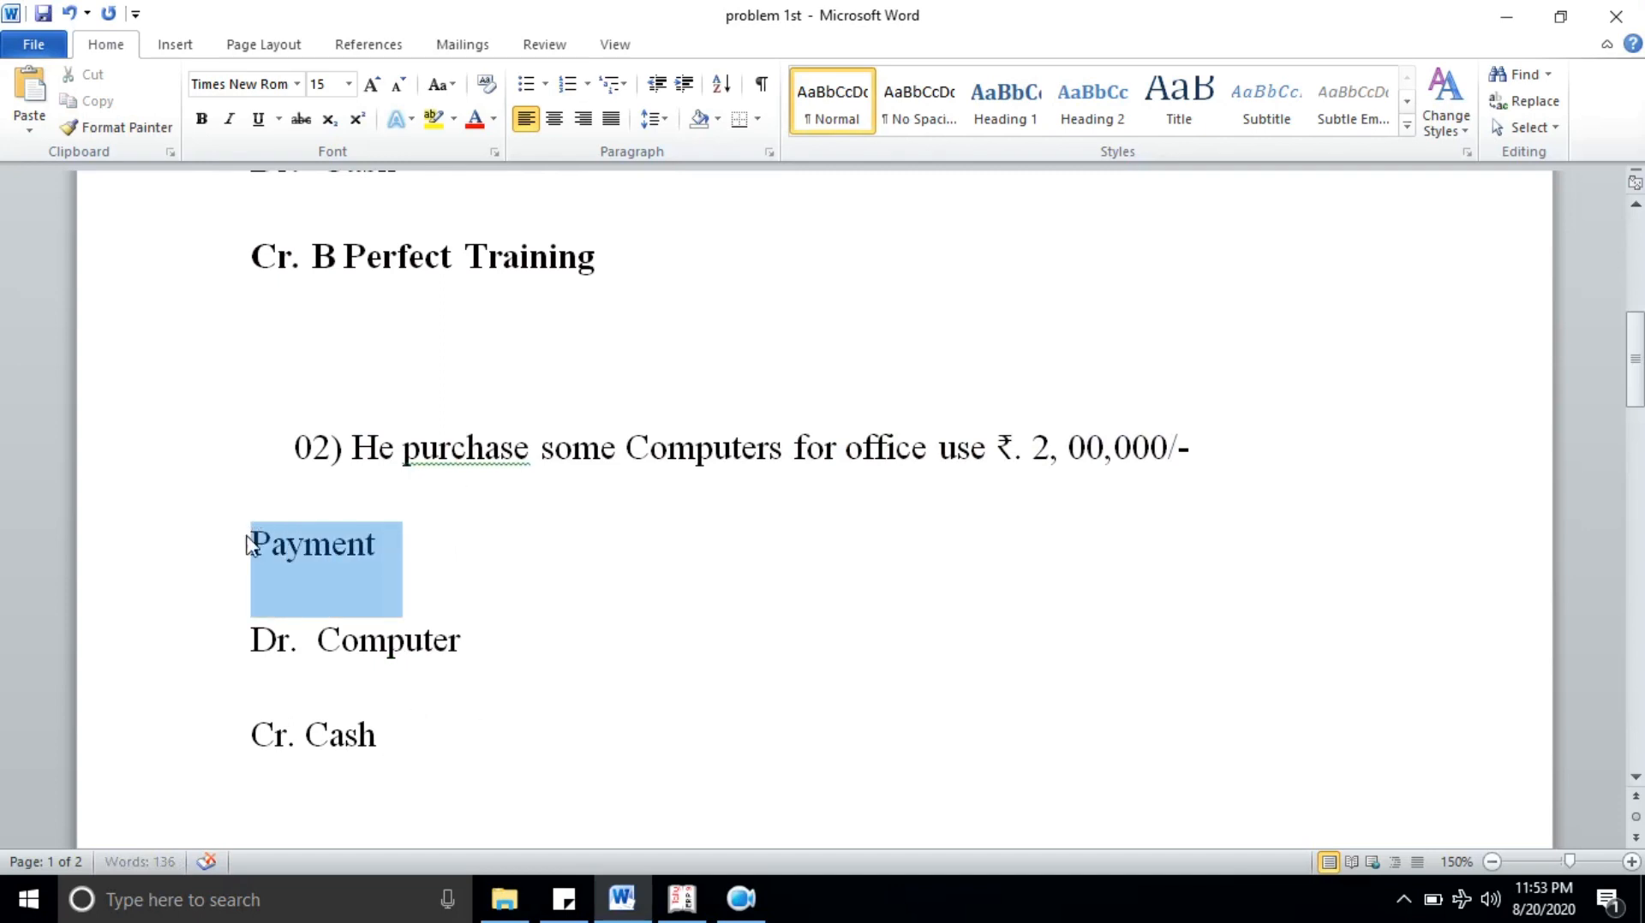
key(ctrl+b)
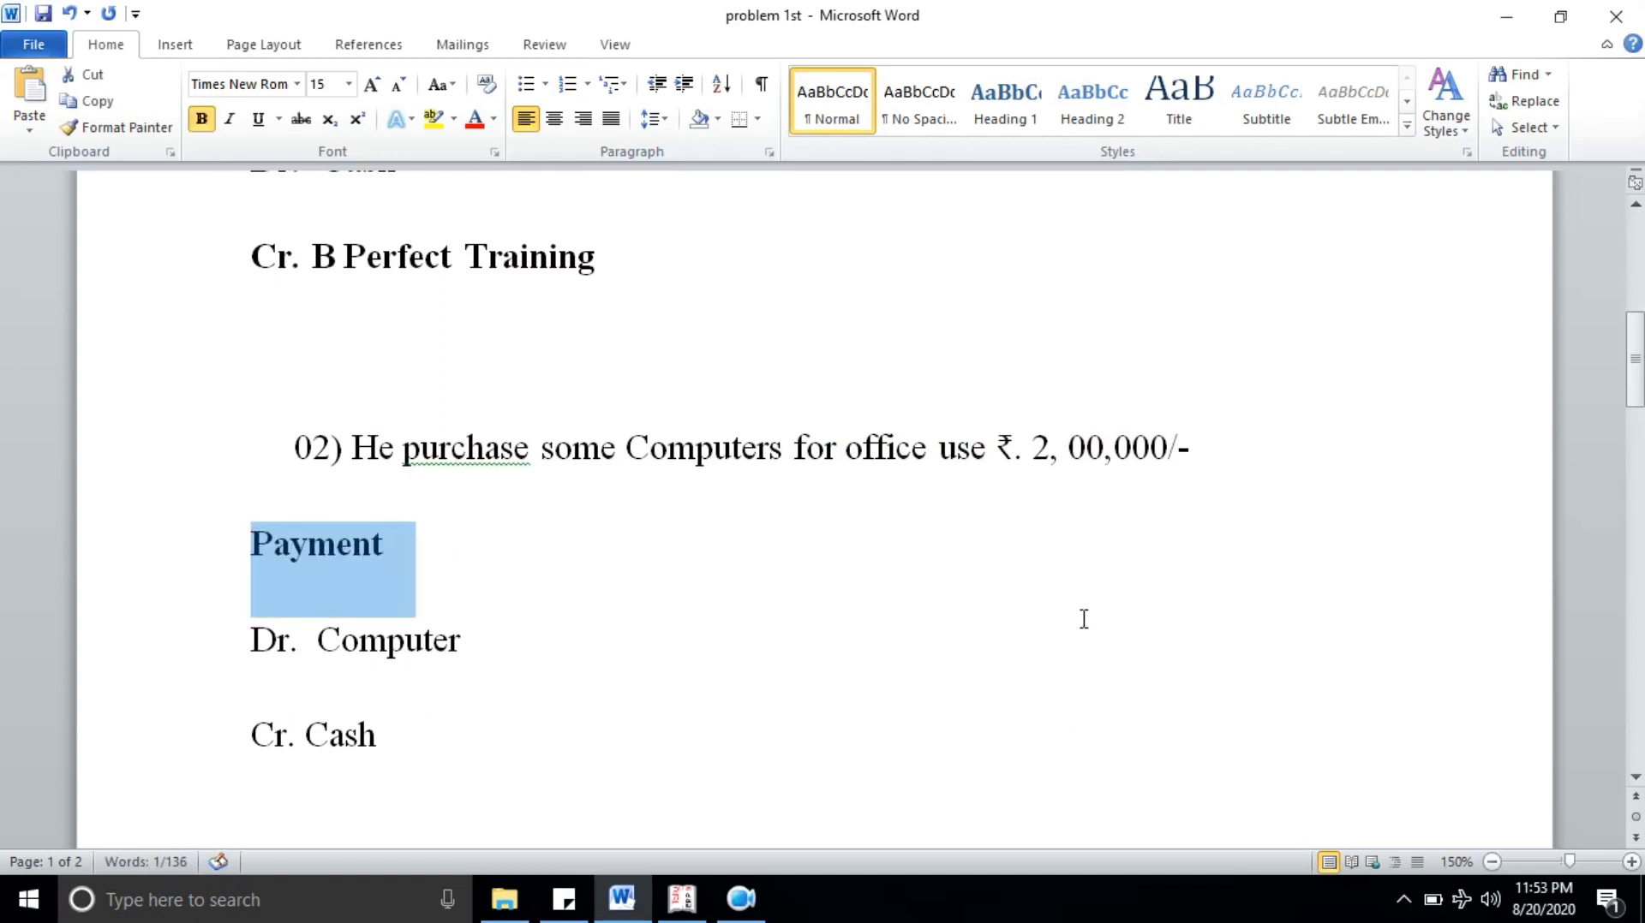
Step: Switch to Tally.ERP 9 and start a Payment voucher dated 1-Apr-2020, ready for its Dr account
key(alt+Tab)
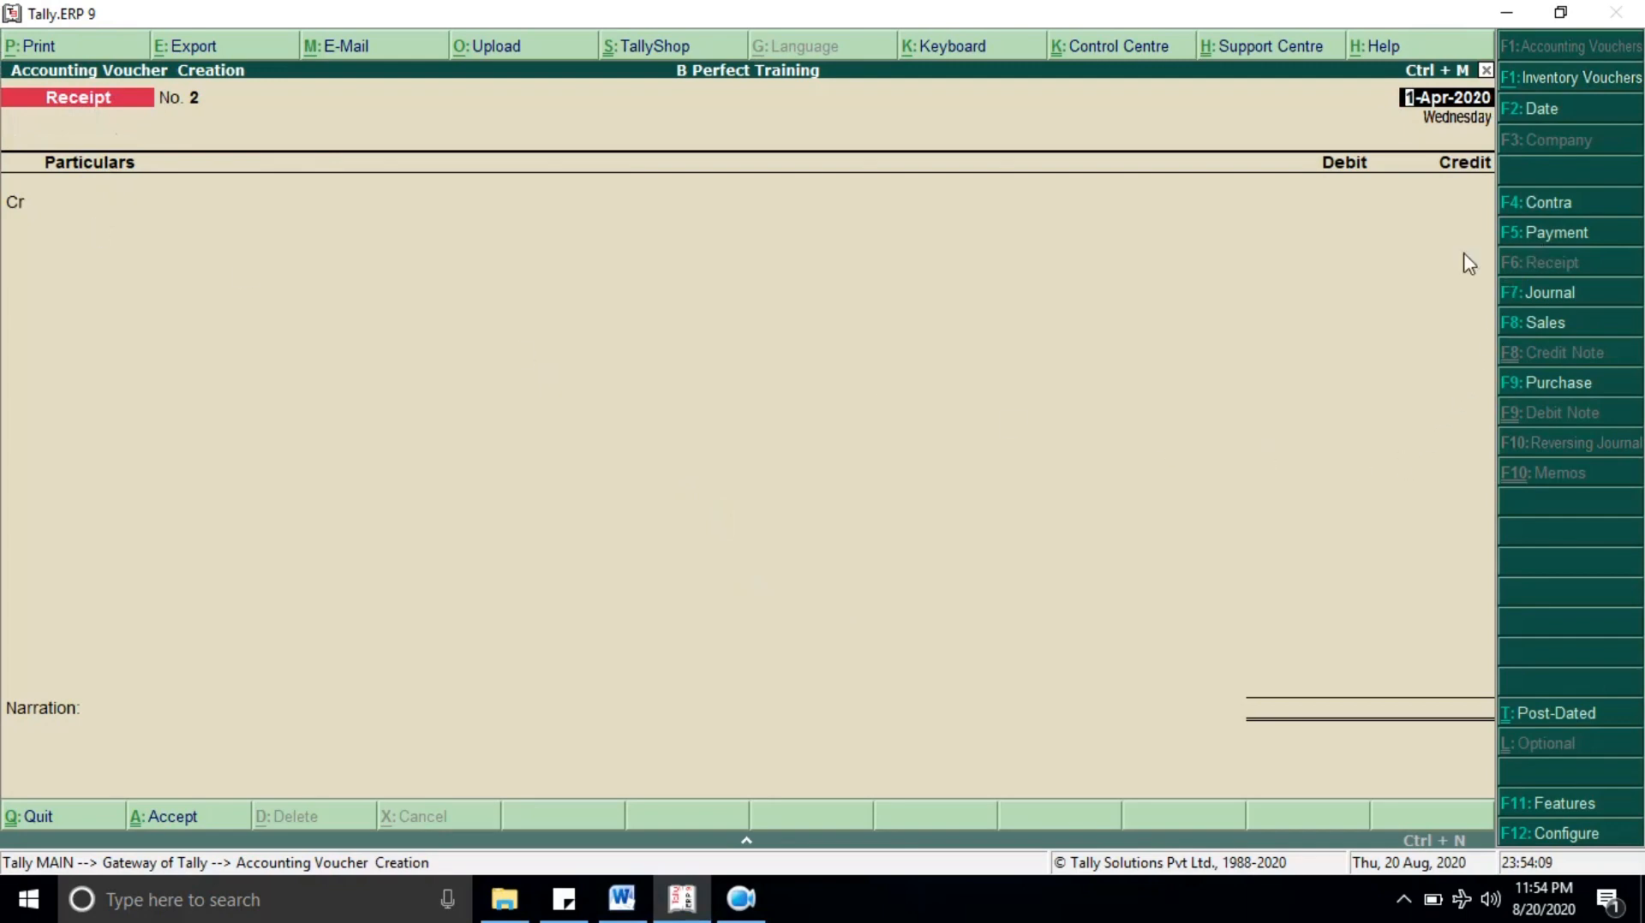
key(F5)
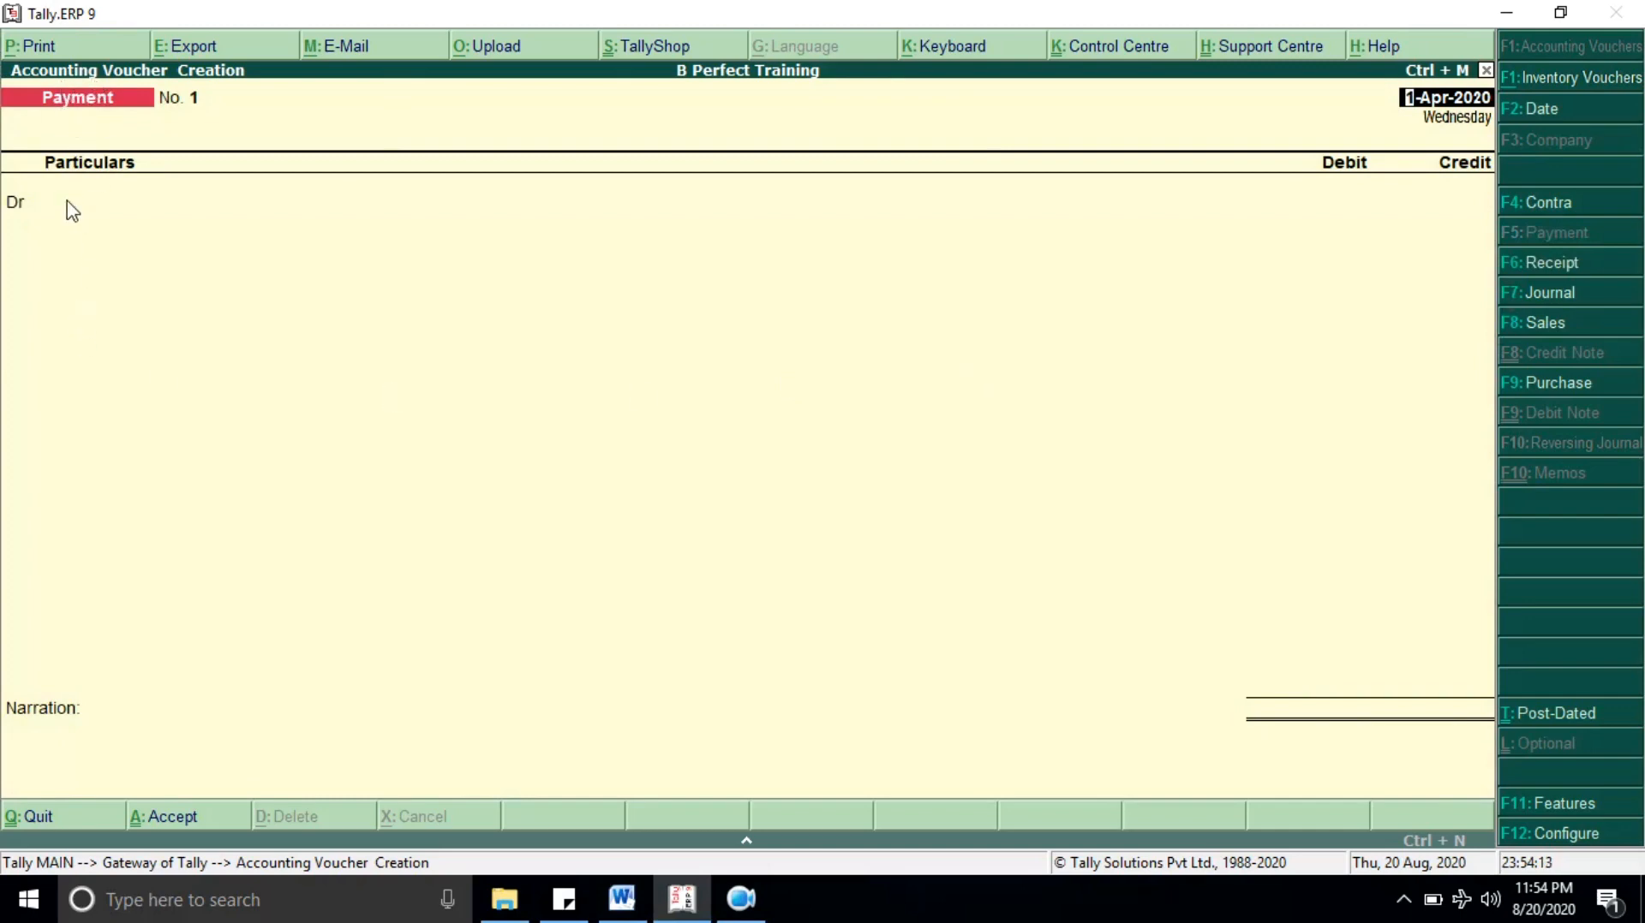
click(44, 201)
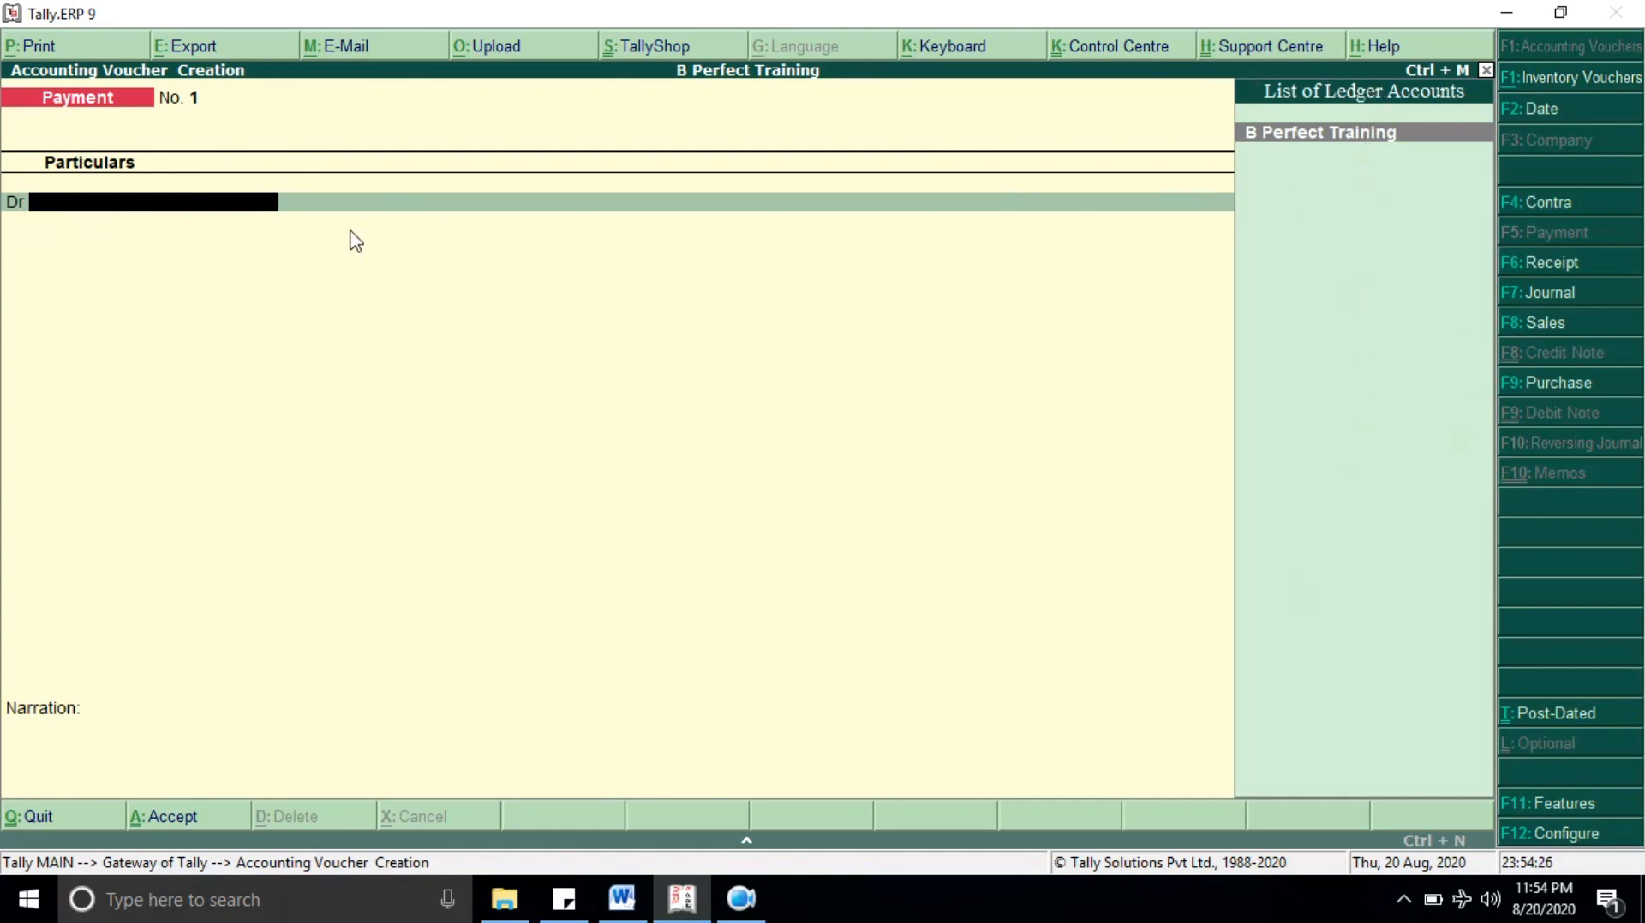
Step: Create the ledger Computer A/c under Fixed Assets for the Dr line, keeping the default mailing and tax details
key(alt+c)
text(Computer A/c)
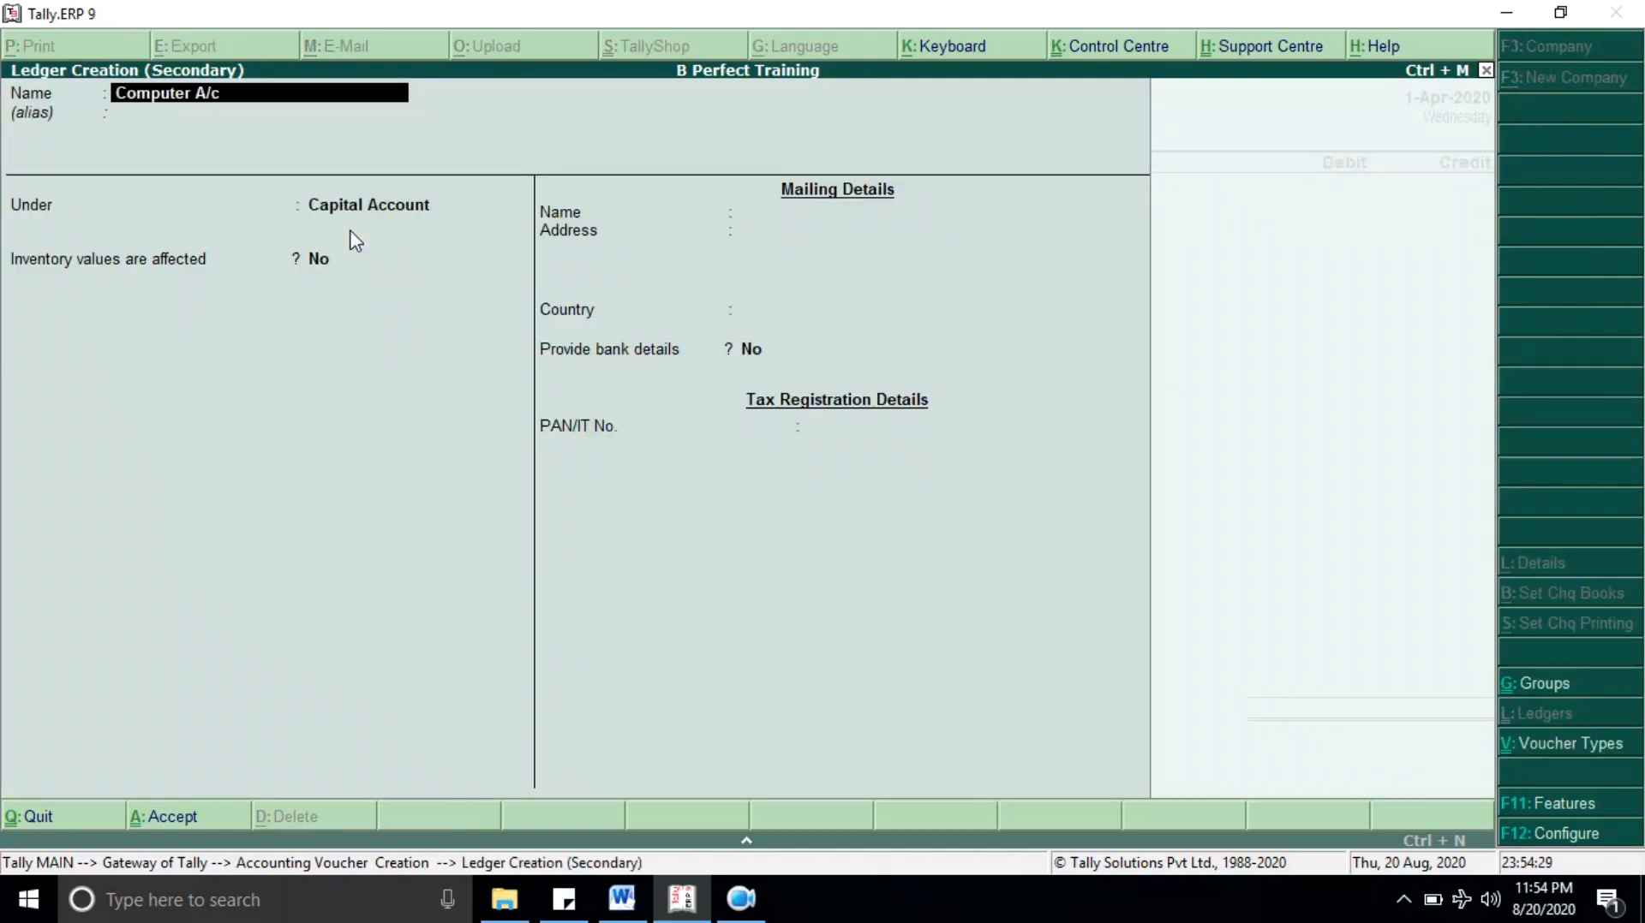
key(Return)
key(Return)
text(Fi)
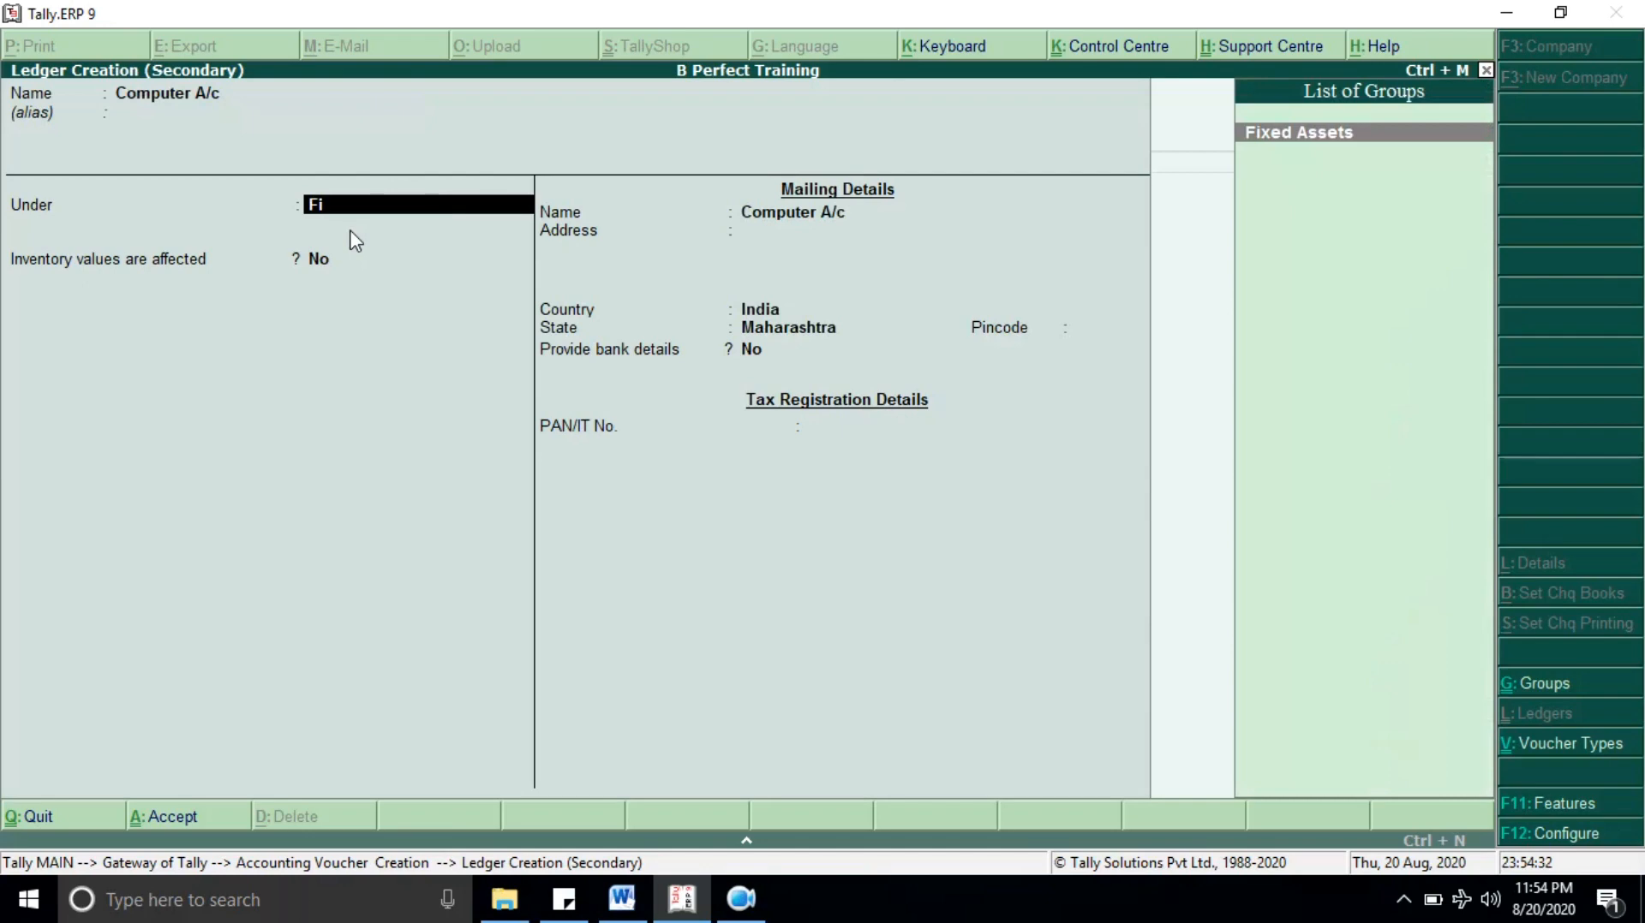
key(Return)
key(Return)
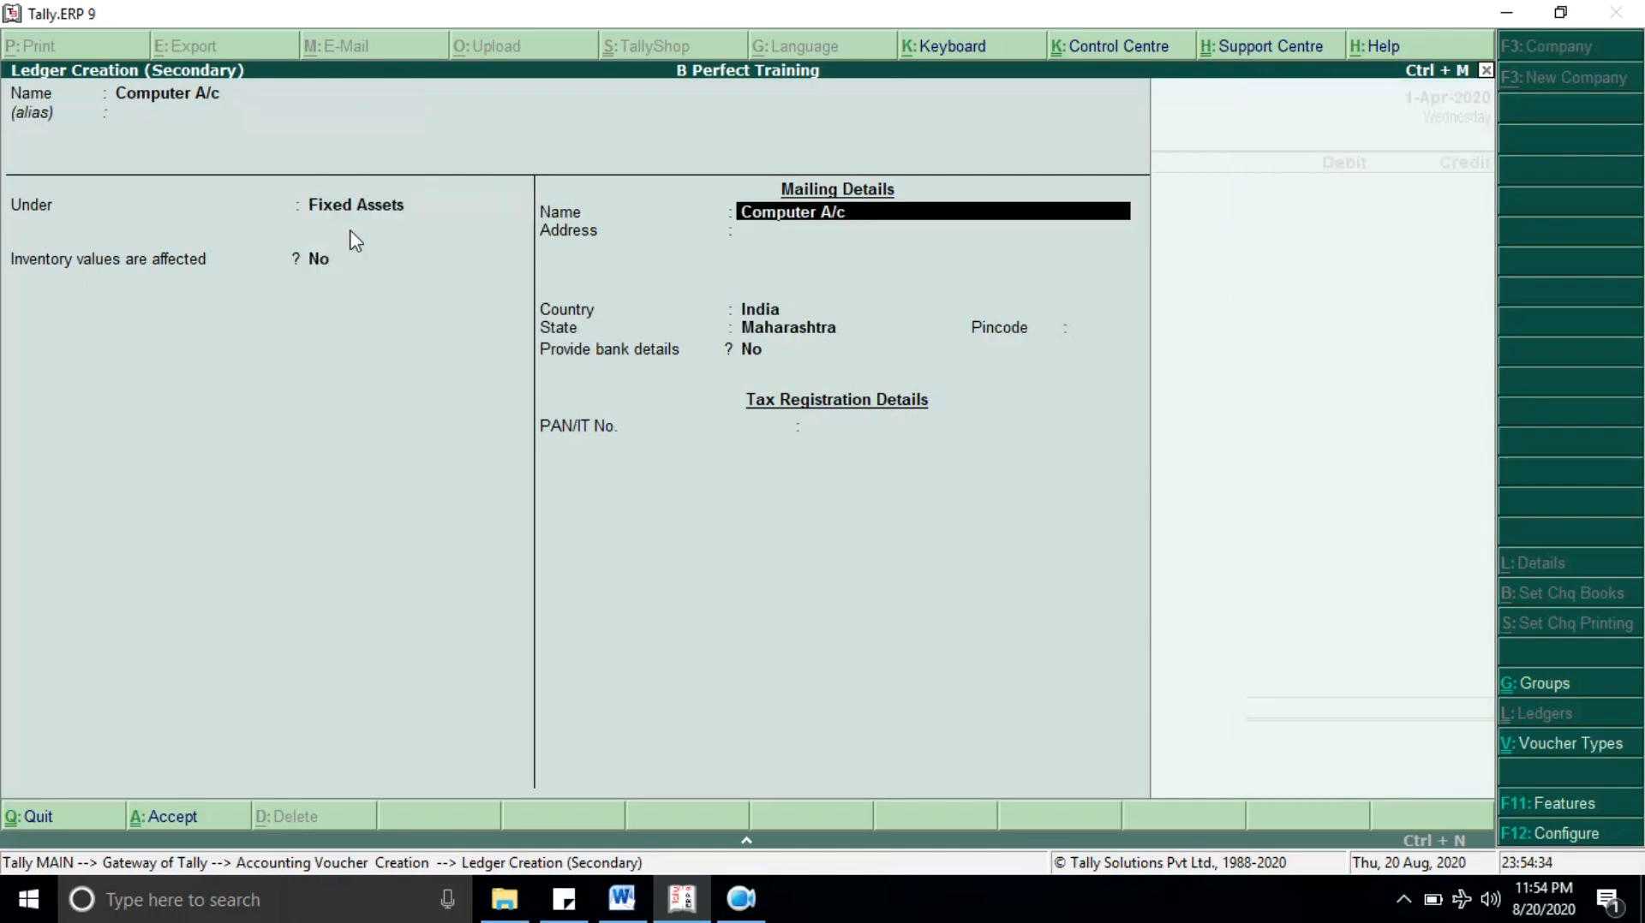
key(Return)
key(Return)
key(Return)
key(Return)
key(Return)
key(Return)
key(Return)
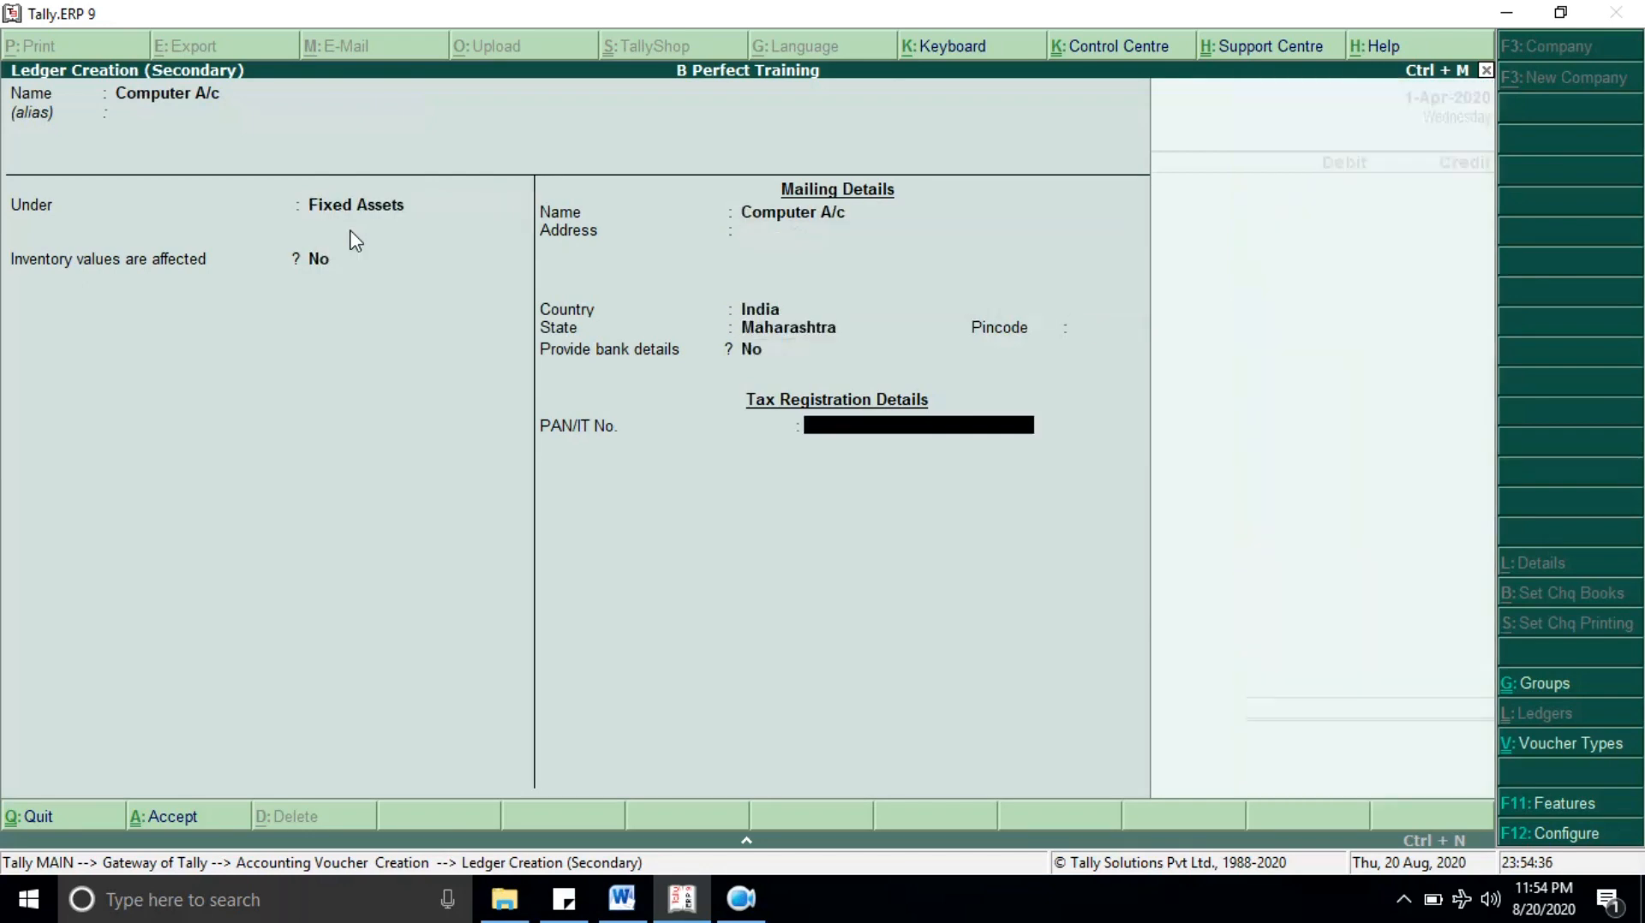
key(Return)
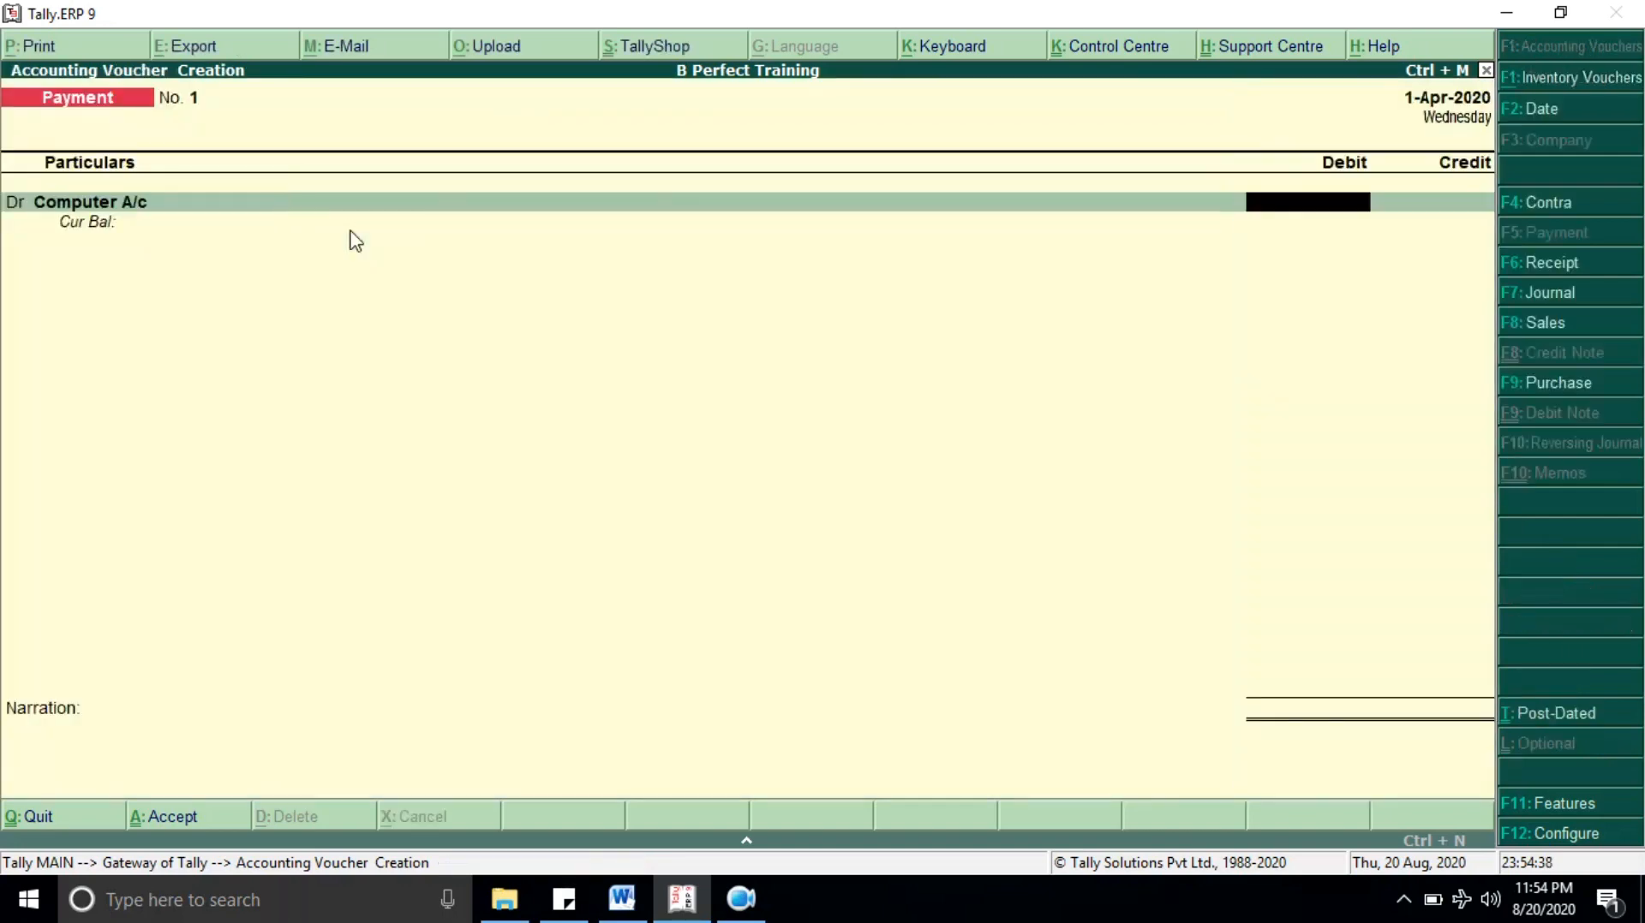
Step: Debit Computer A/c with 200000, credit Cash with the same amount, and save the Payment voucher without a narration
text(200000)
key(Return)
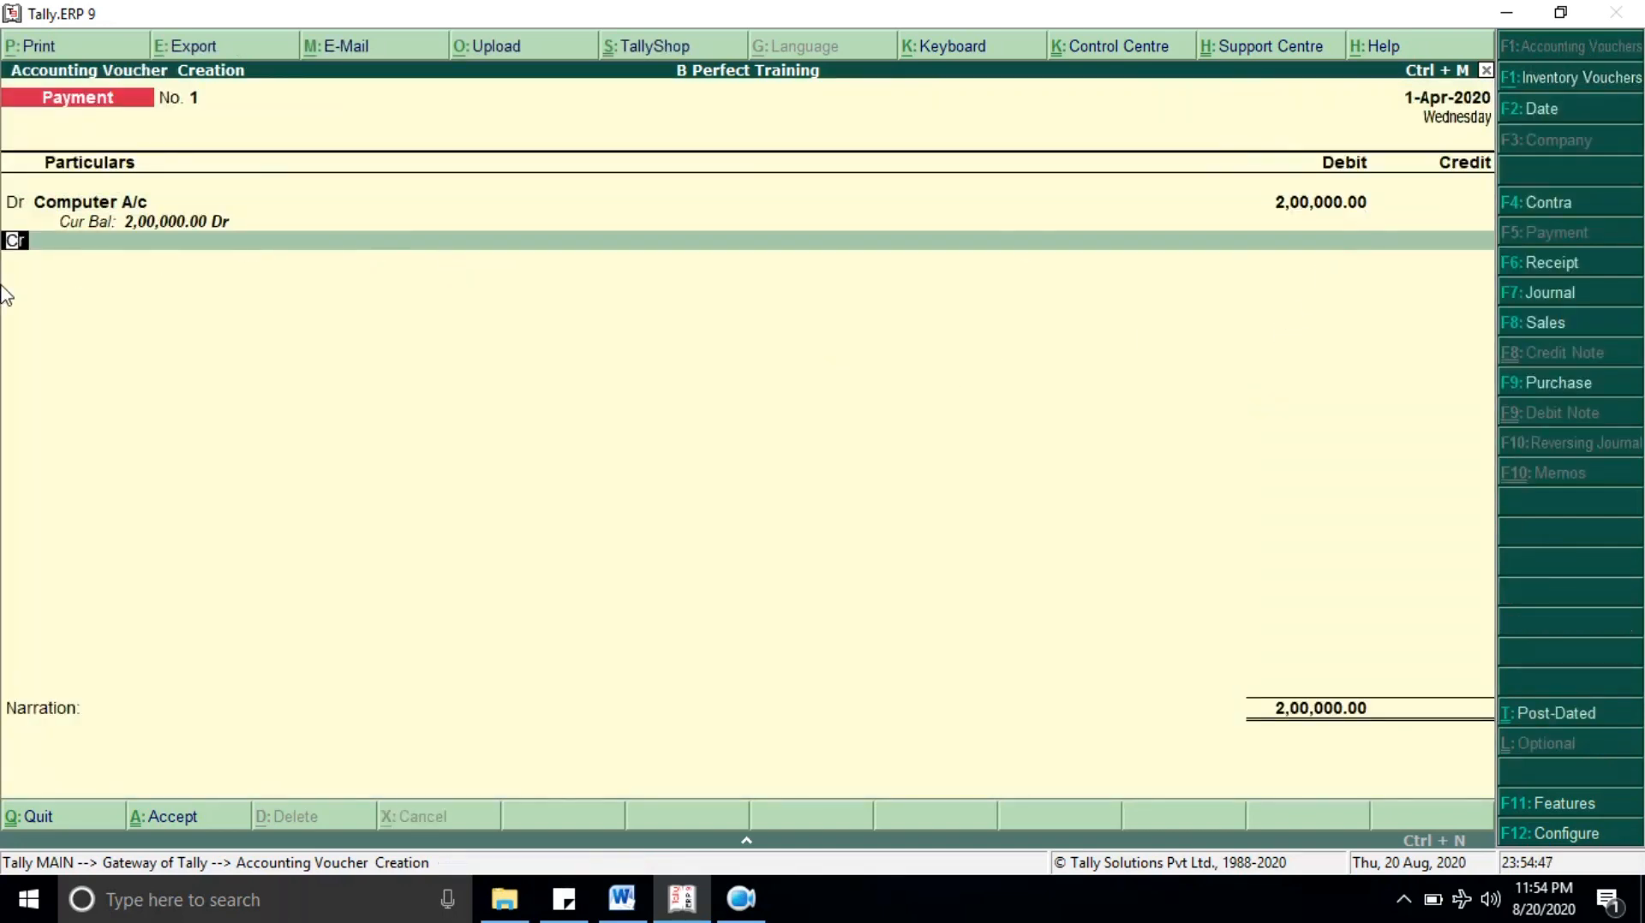
key(Return)
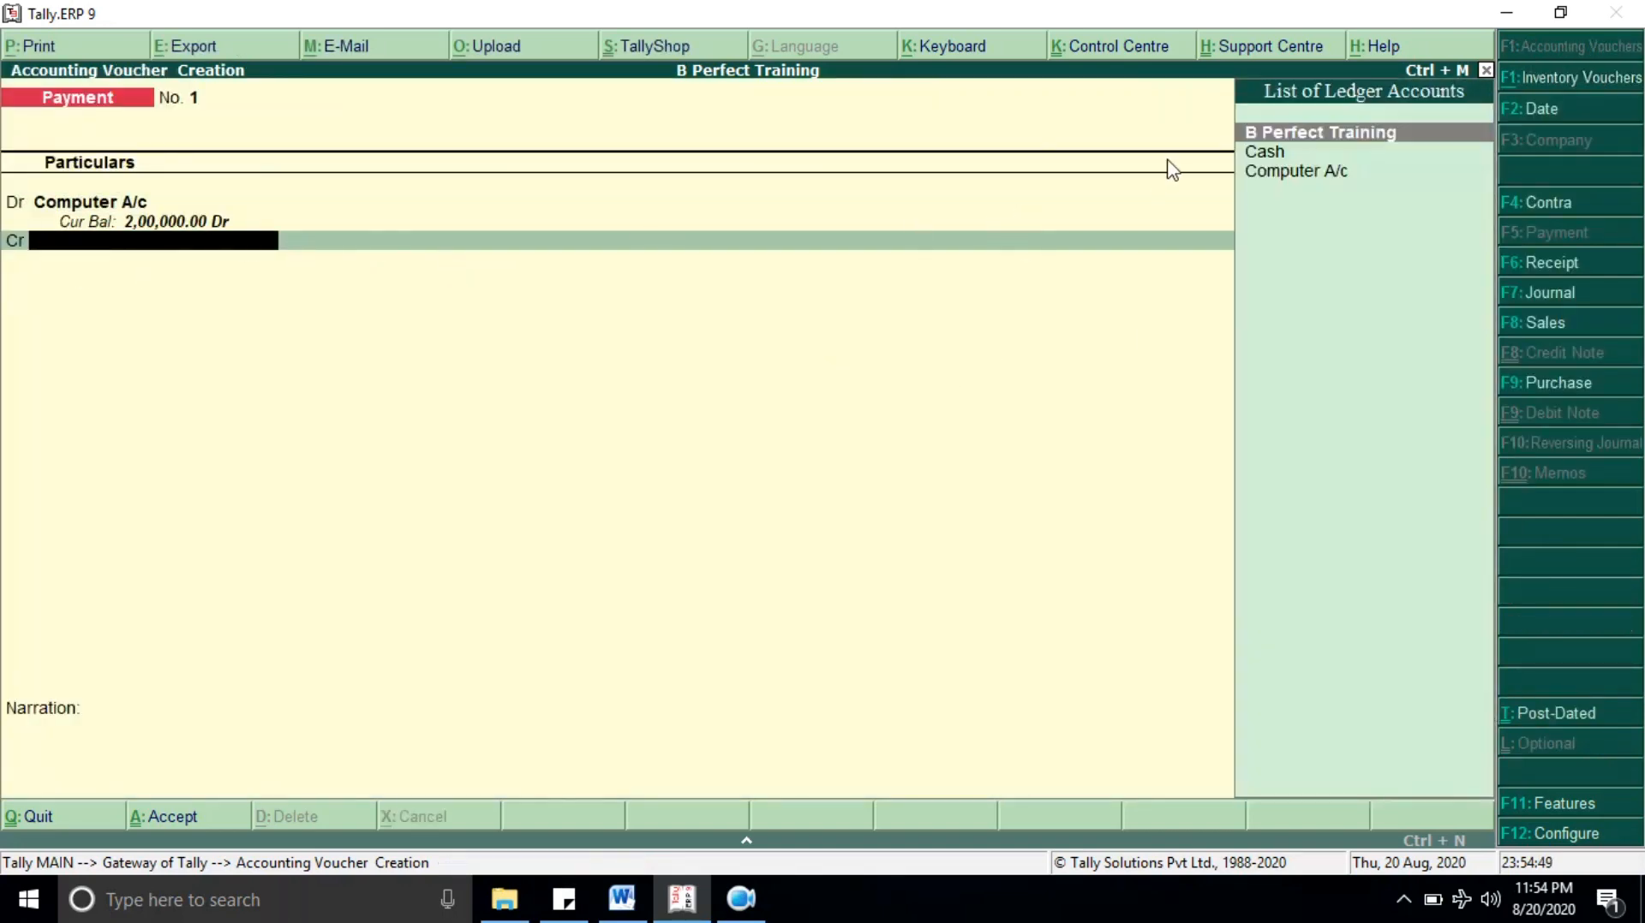
click(1293, 156)
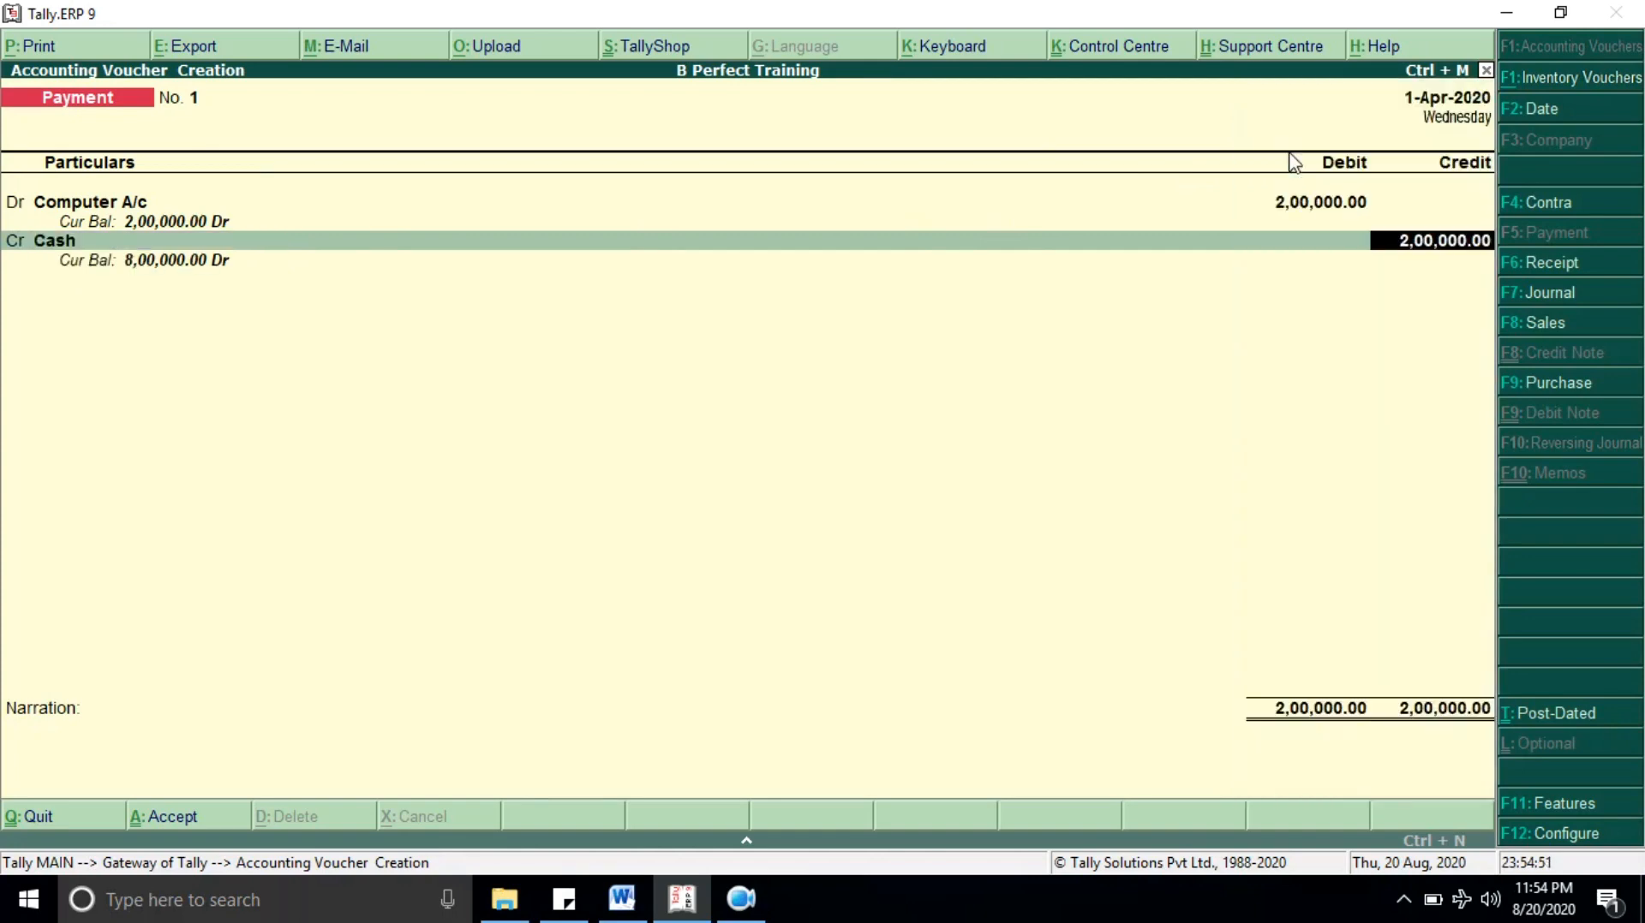
key(Return)
key(Return)
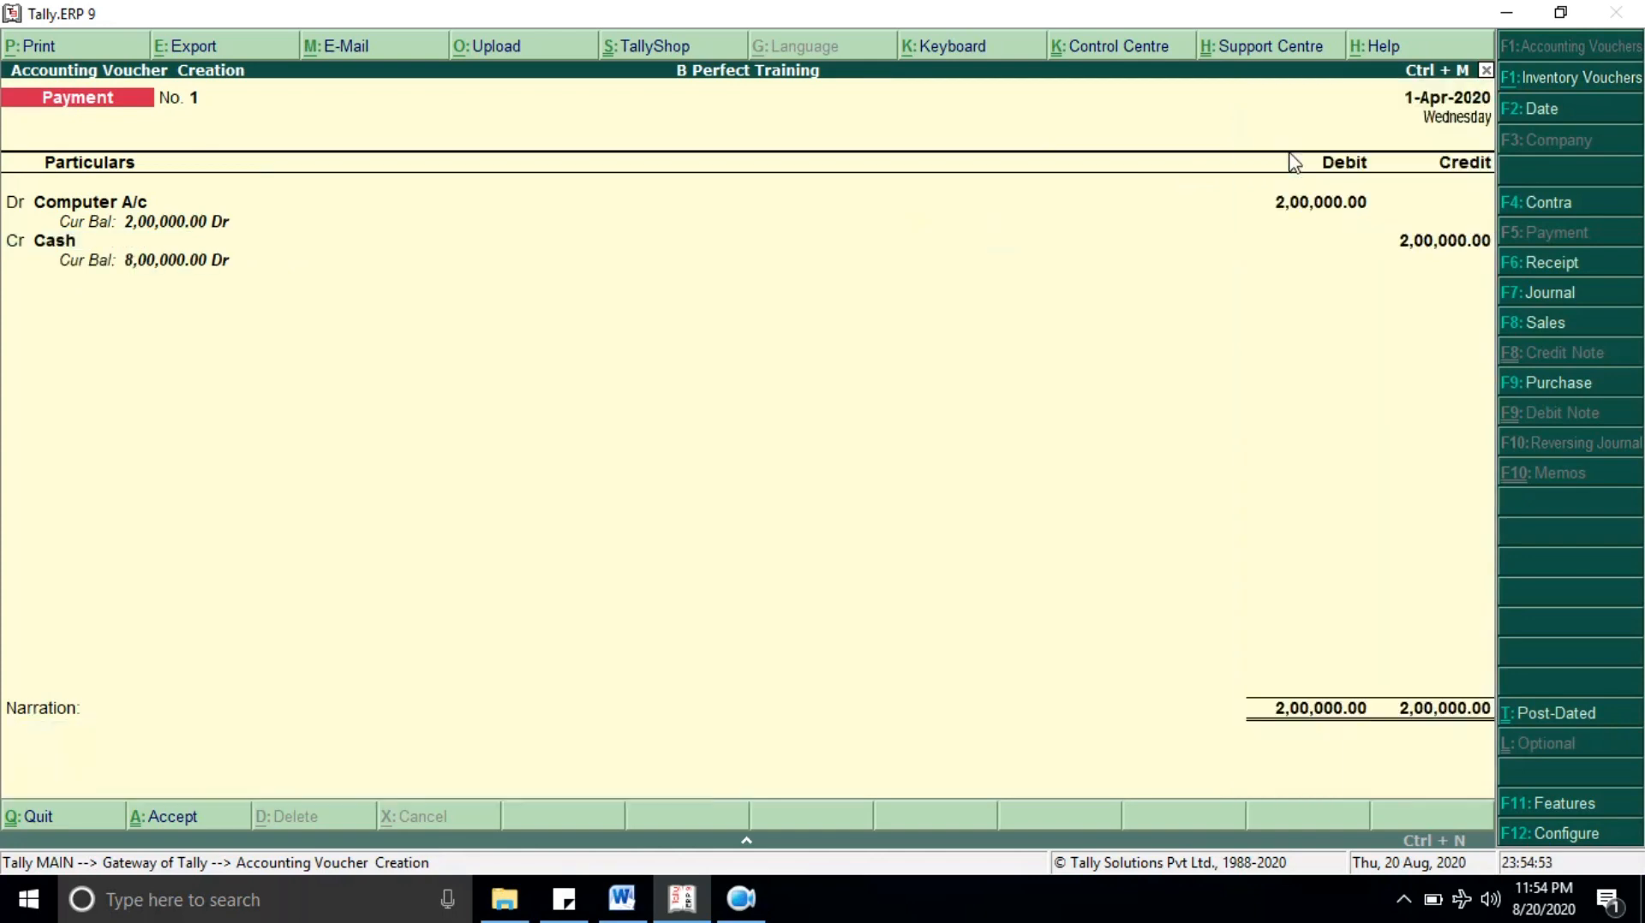
key(Return)
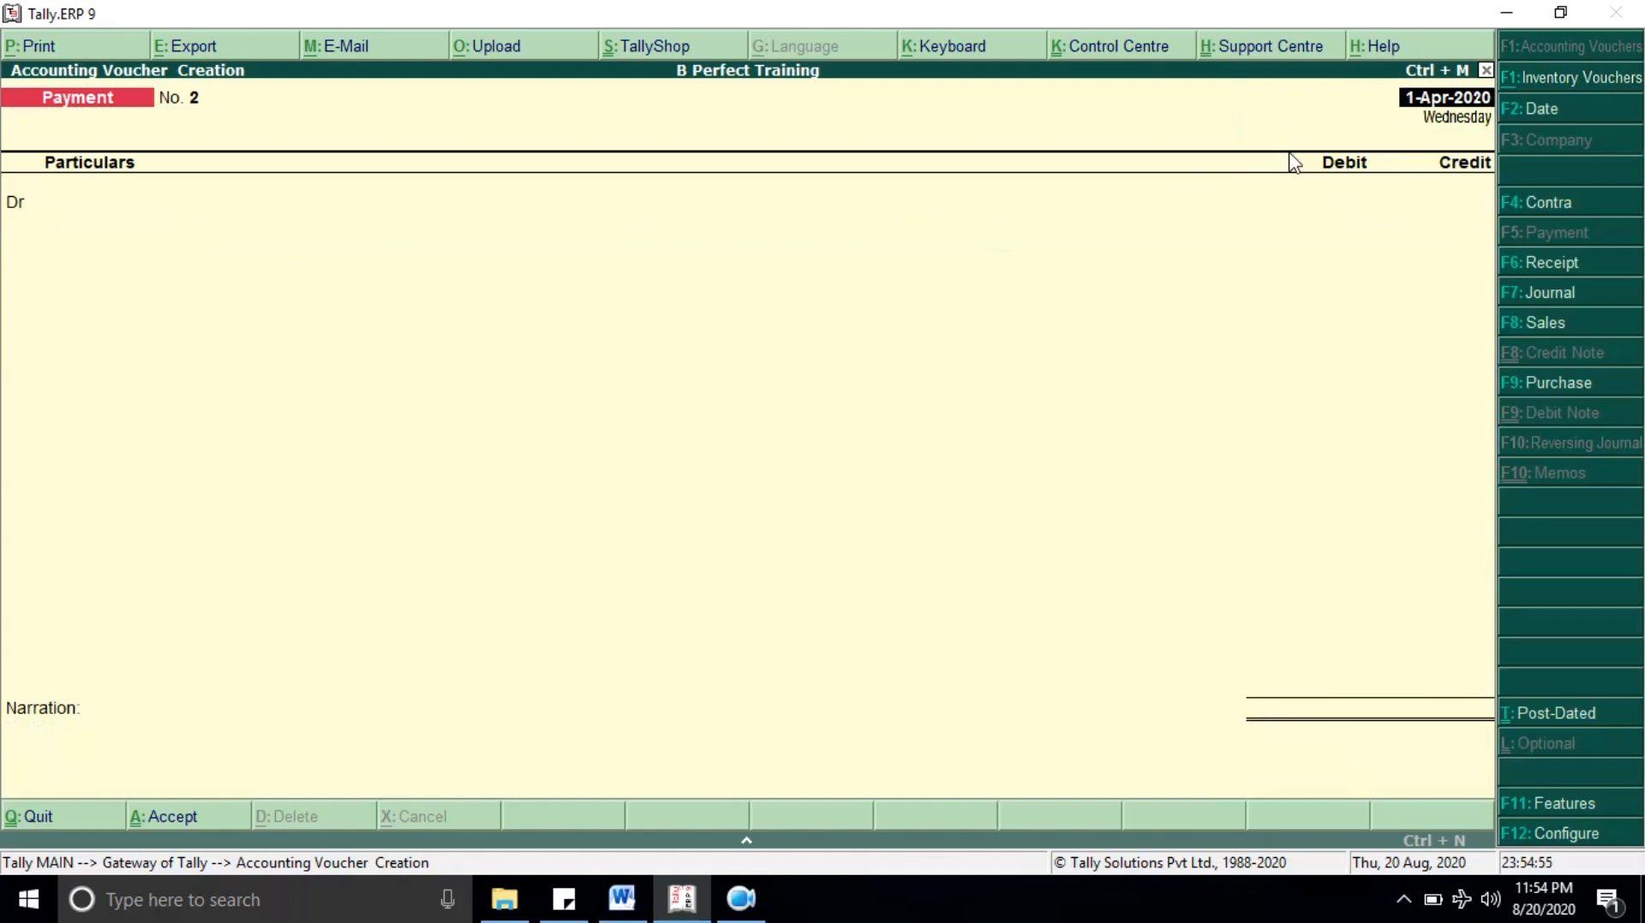
Step: Switch to the Word document and add blank space below transaction 03, moving transaction 04 to the next page
key(alt+Tab)
scroll(1345, 231, down, 10)
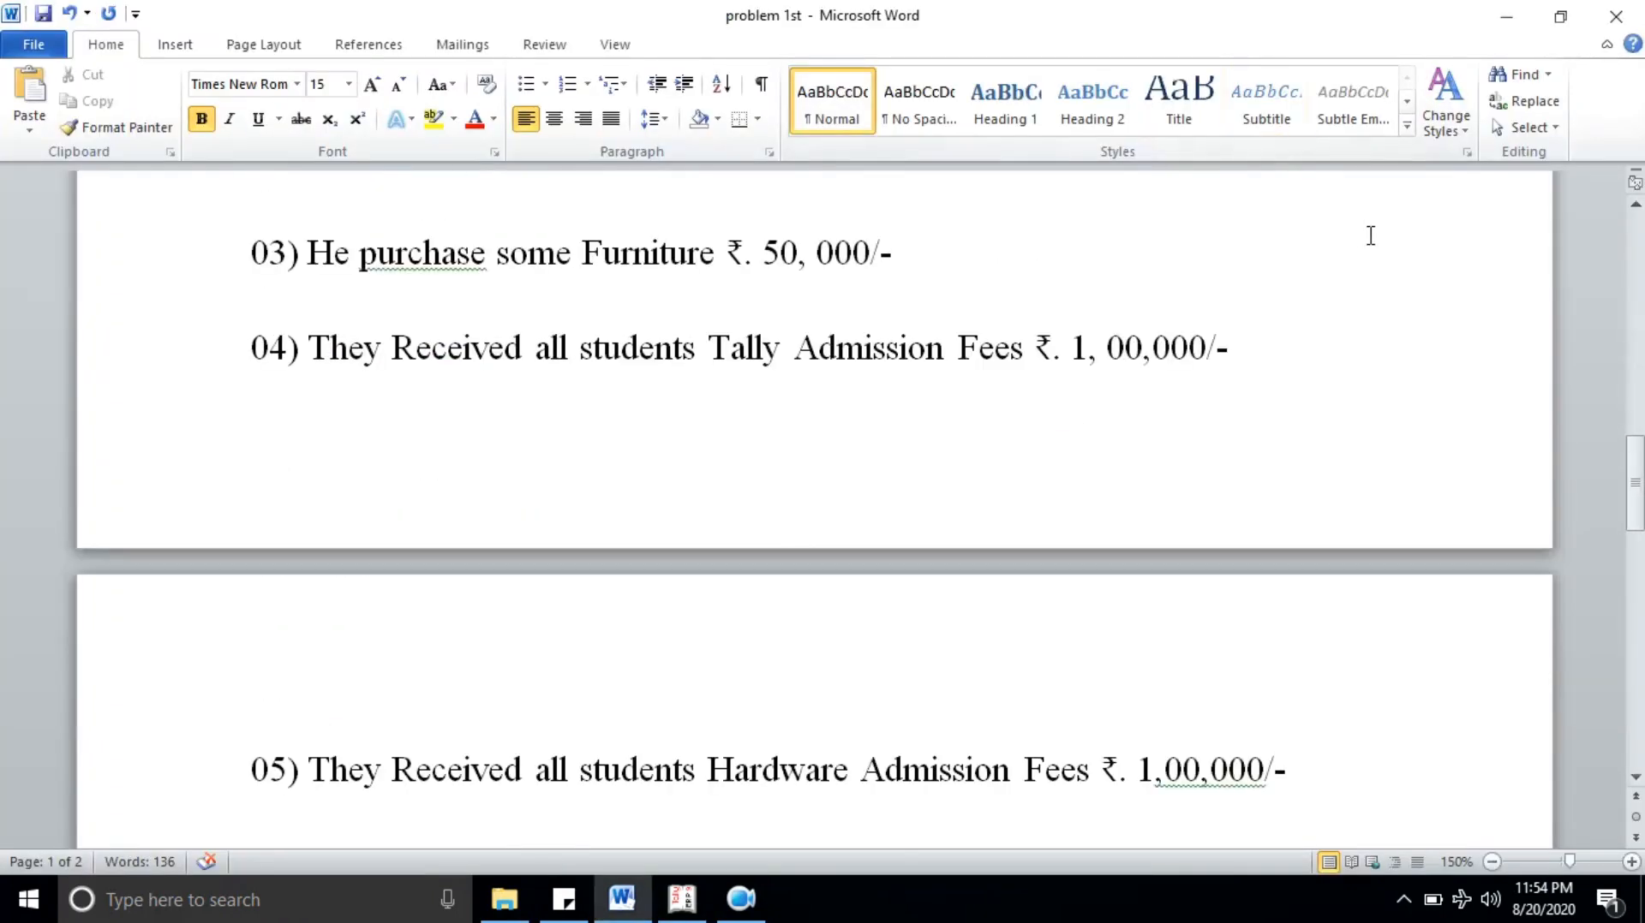
scroll(346, 361, up, 2)
drag(241, 424, 939, 439)
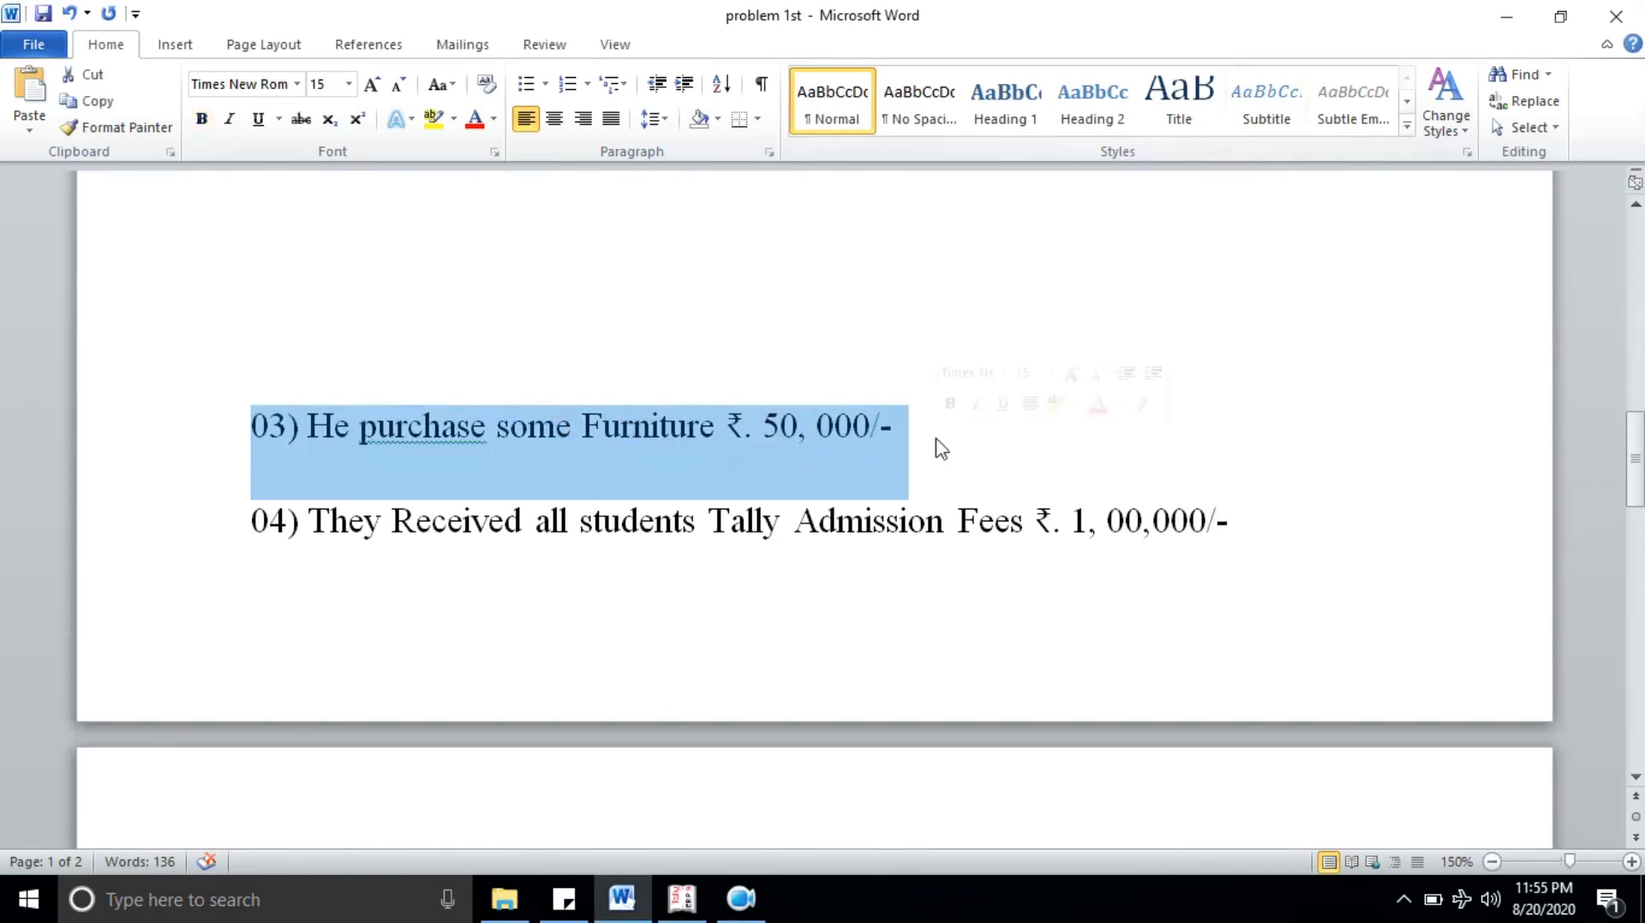
click(939, 438)
key(ctrl+Return)
Step: Examine the purchased item and the amount stated in transaction 03
scroll(932, 282, up, 1)
drag(918, 332, 155, 348)
click(614, 453)
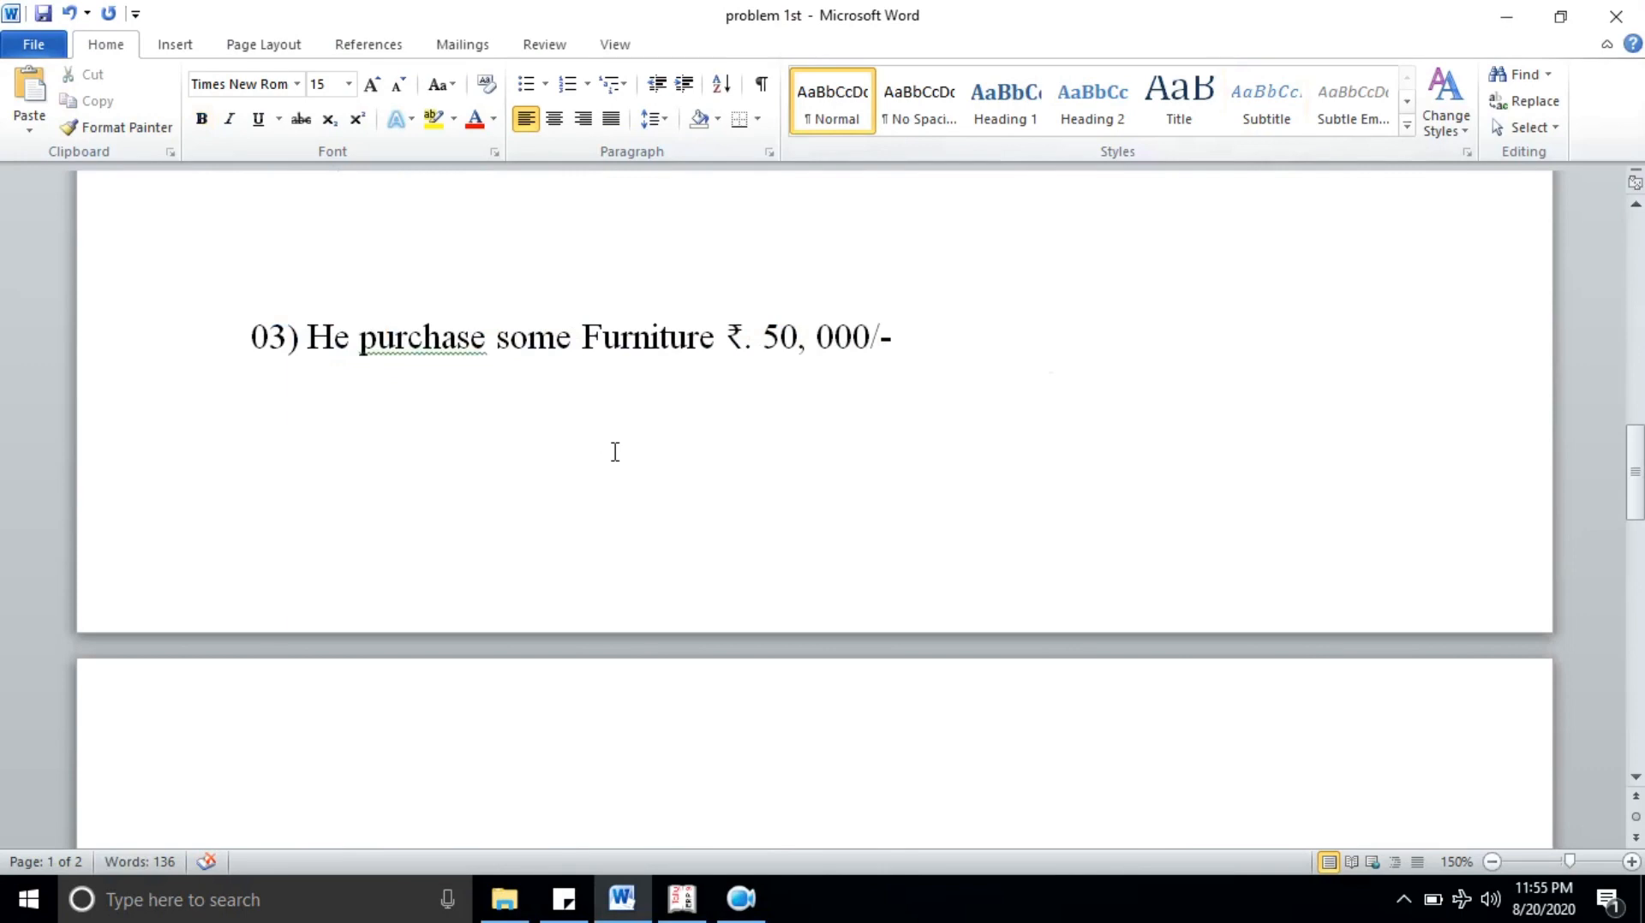
drag(583, 336, 937, 333)
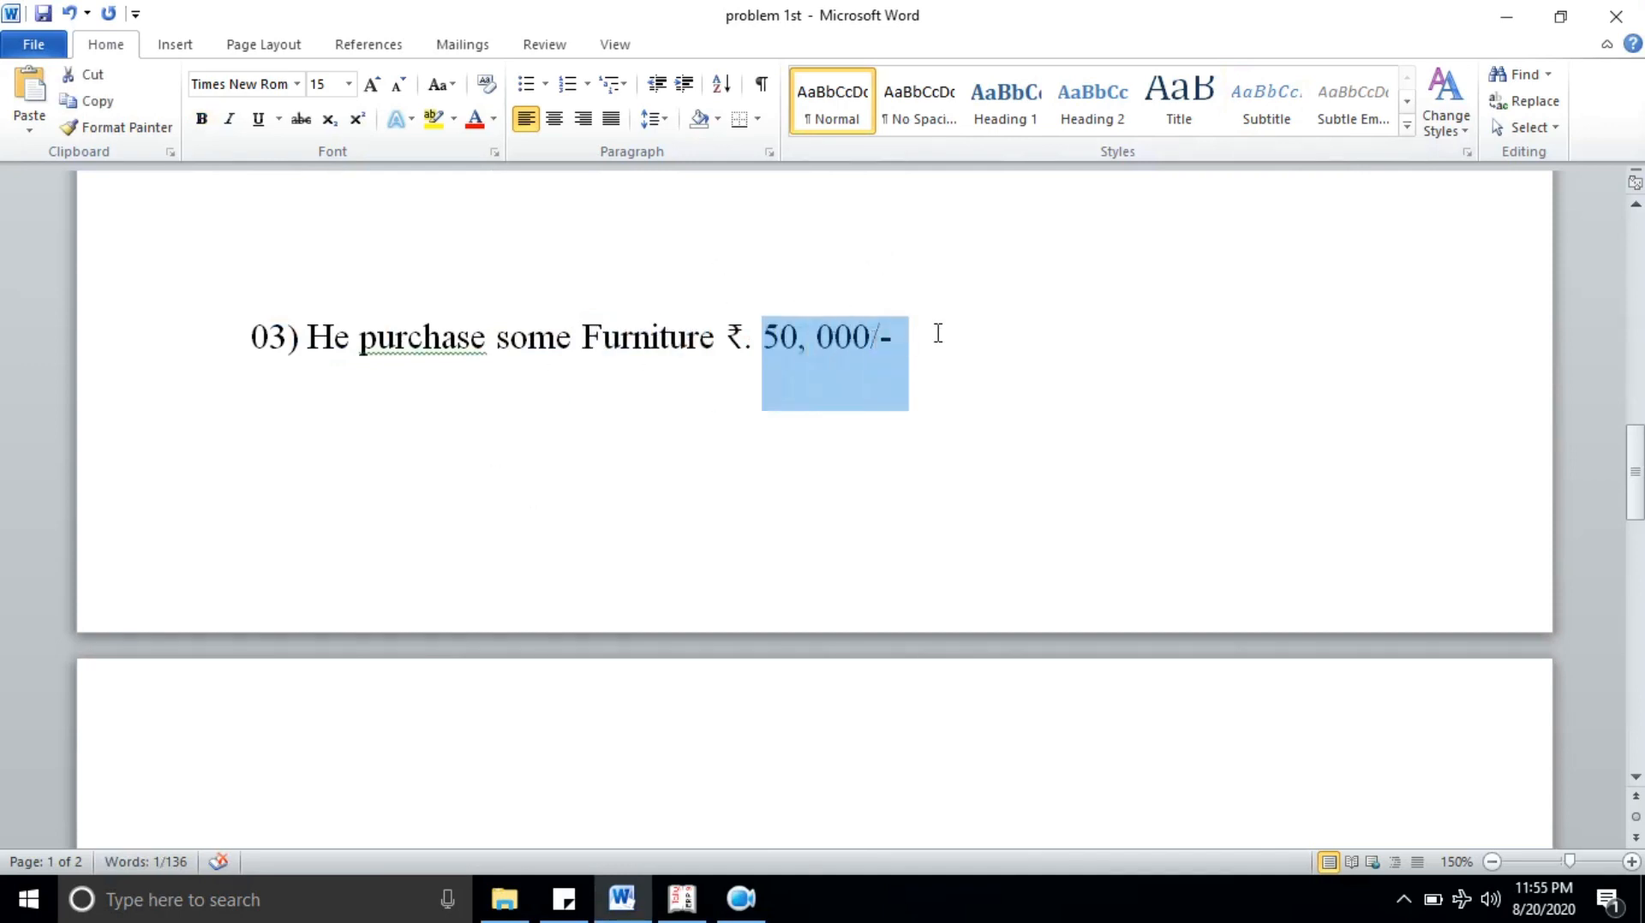
click(198, 345)
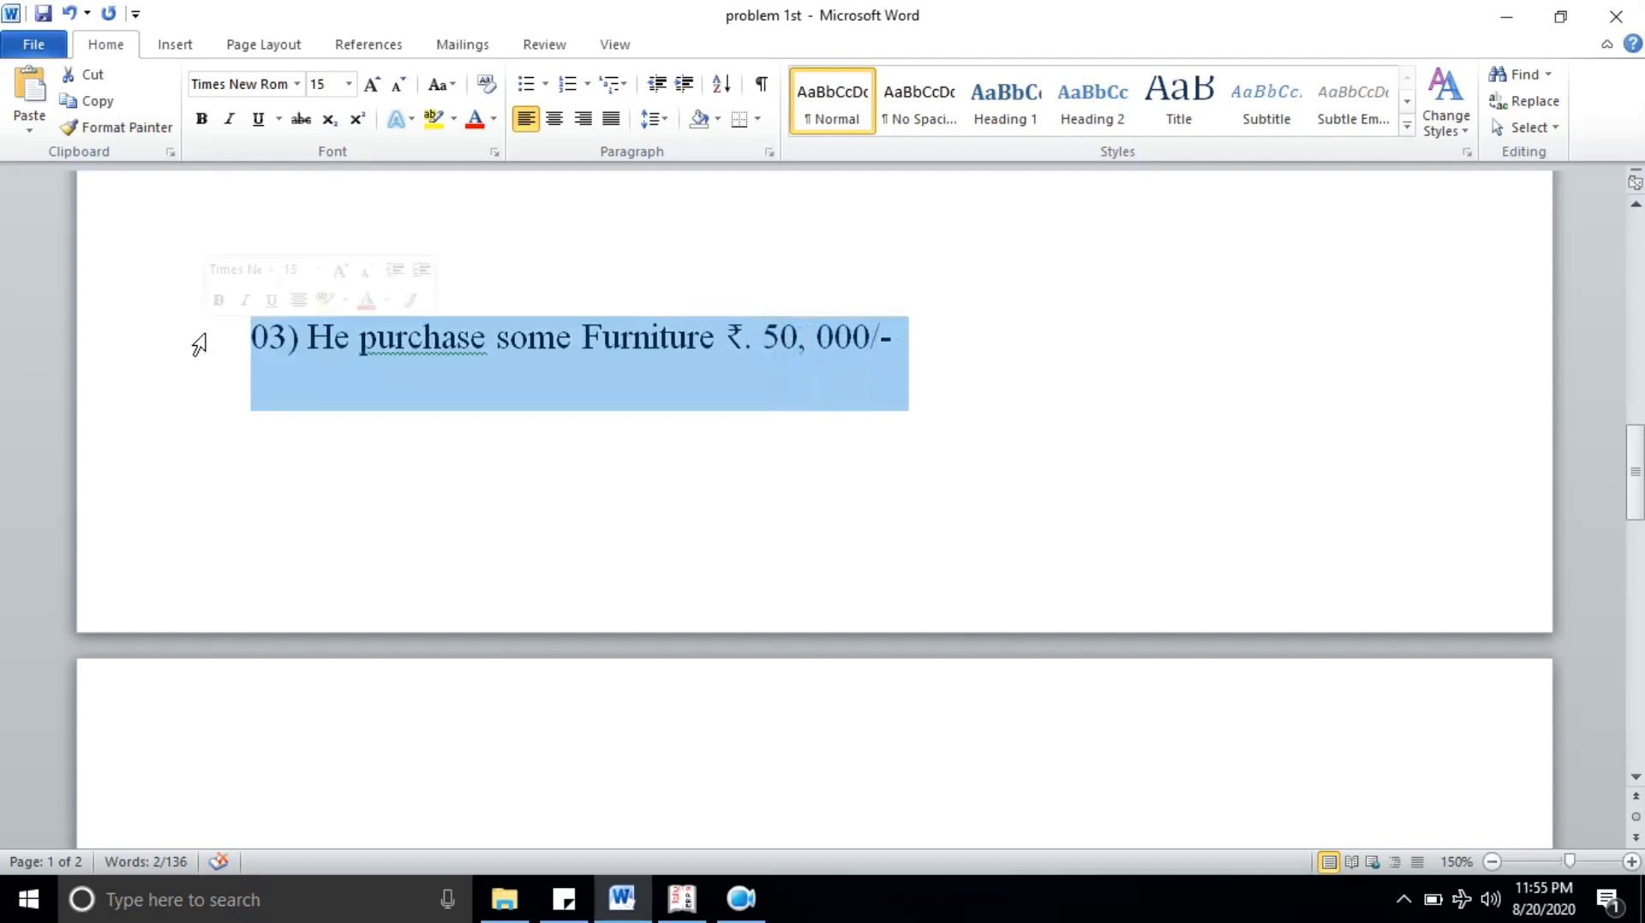
Step: Switch to Tally.ERP 9 and create the ledger Furntiure A/c under Fixed Assets for the Dr line of the Payment voucher
key(alt+Tab)
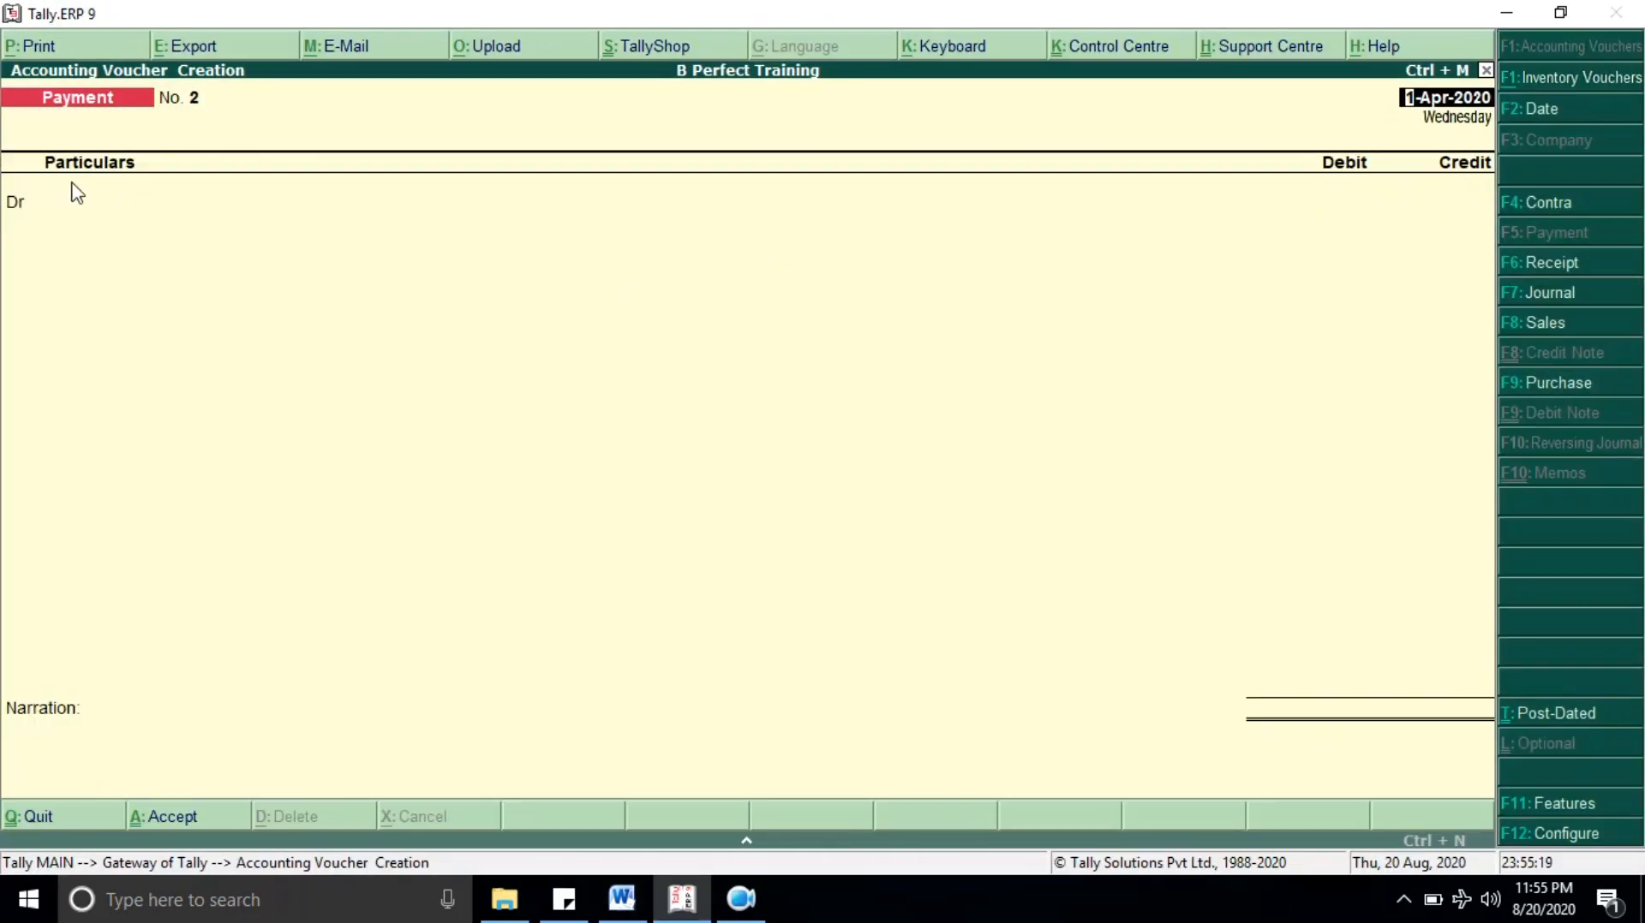
click(74, 210)
key(alt+c)
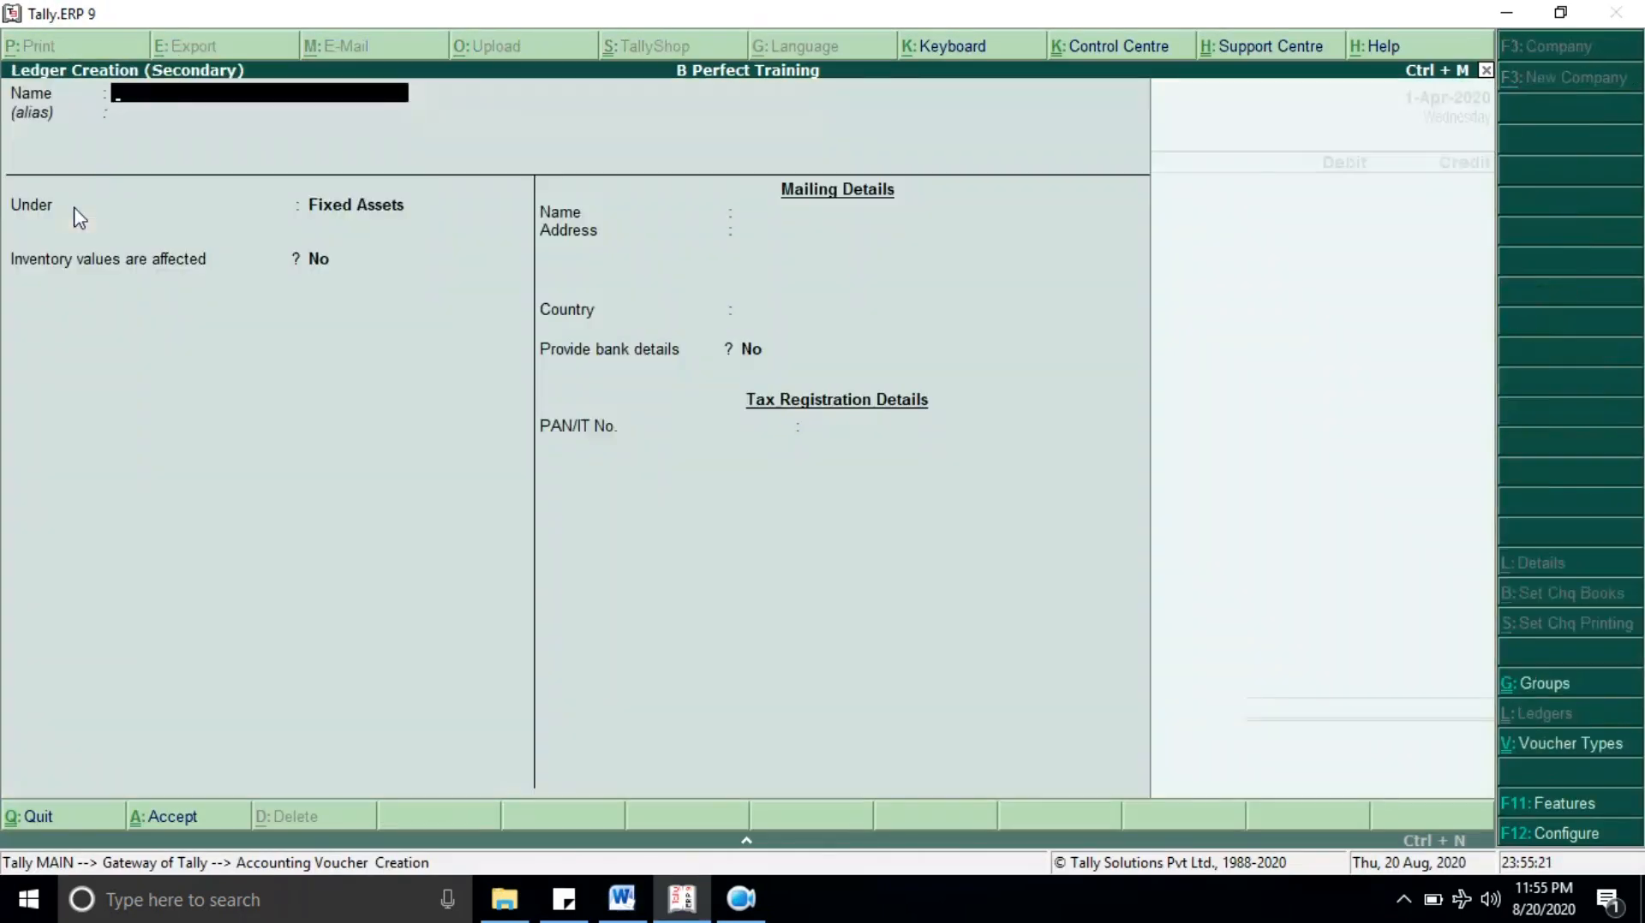
text(Furntiure A/c)
key(Return)
key(Return)
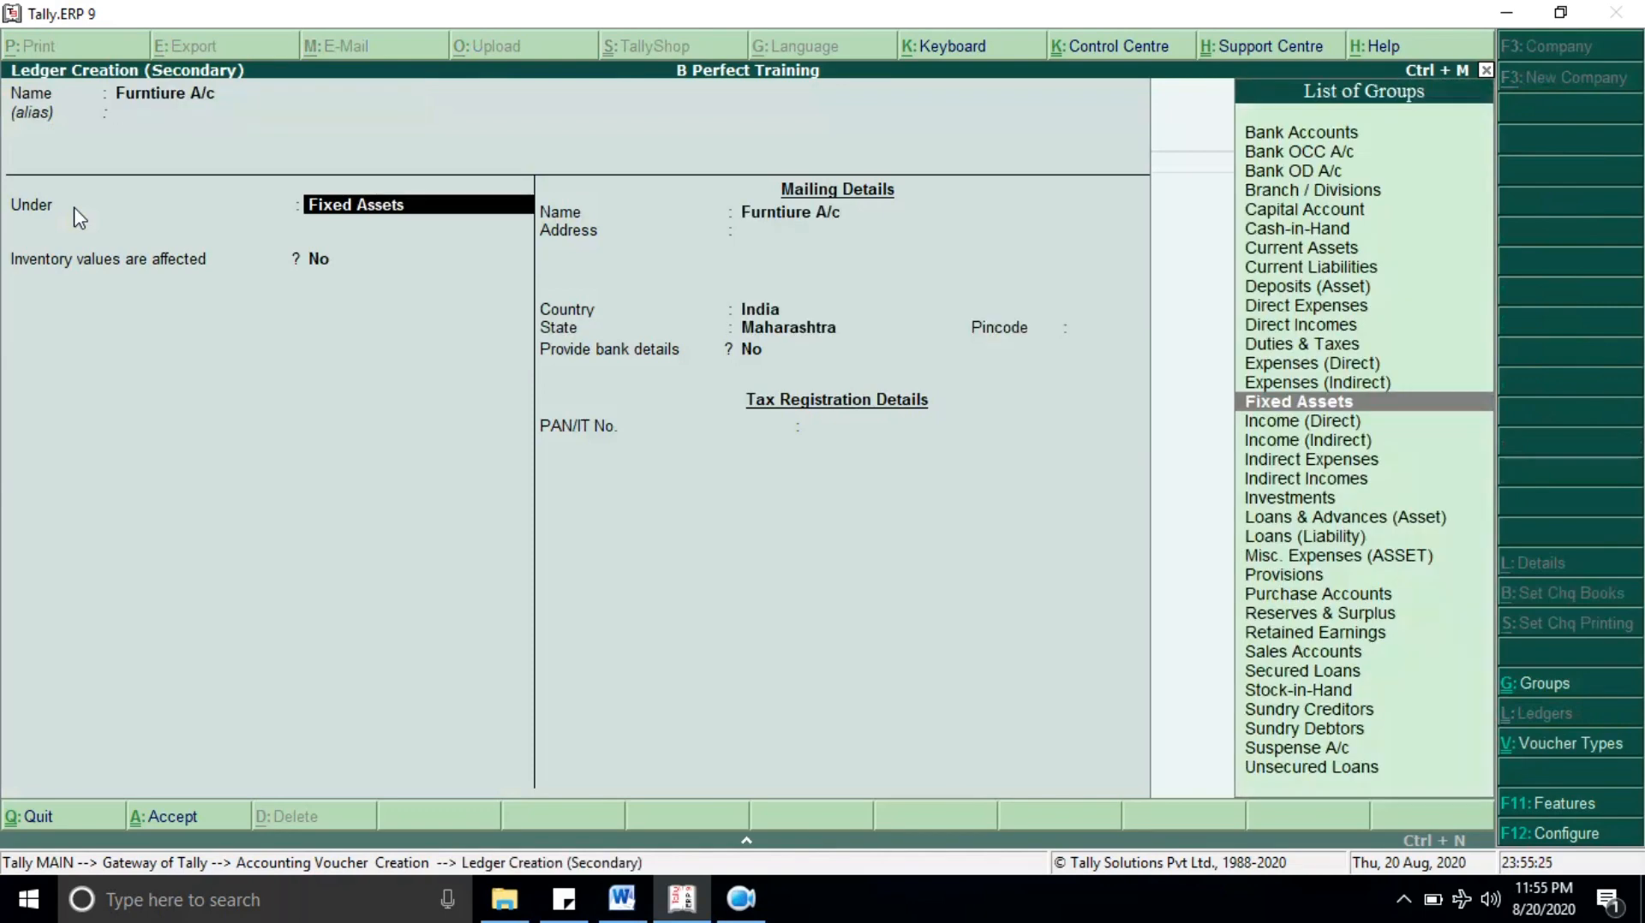
key(Return)
key(Return)
key(ctrl+a)
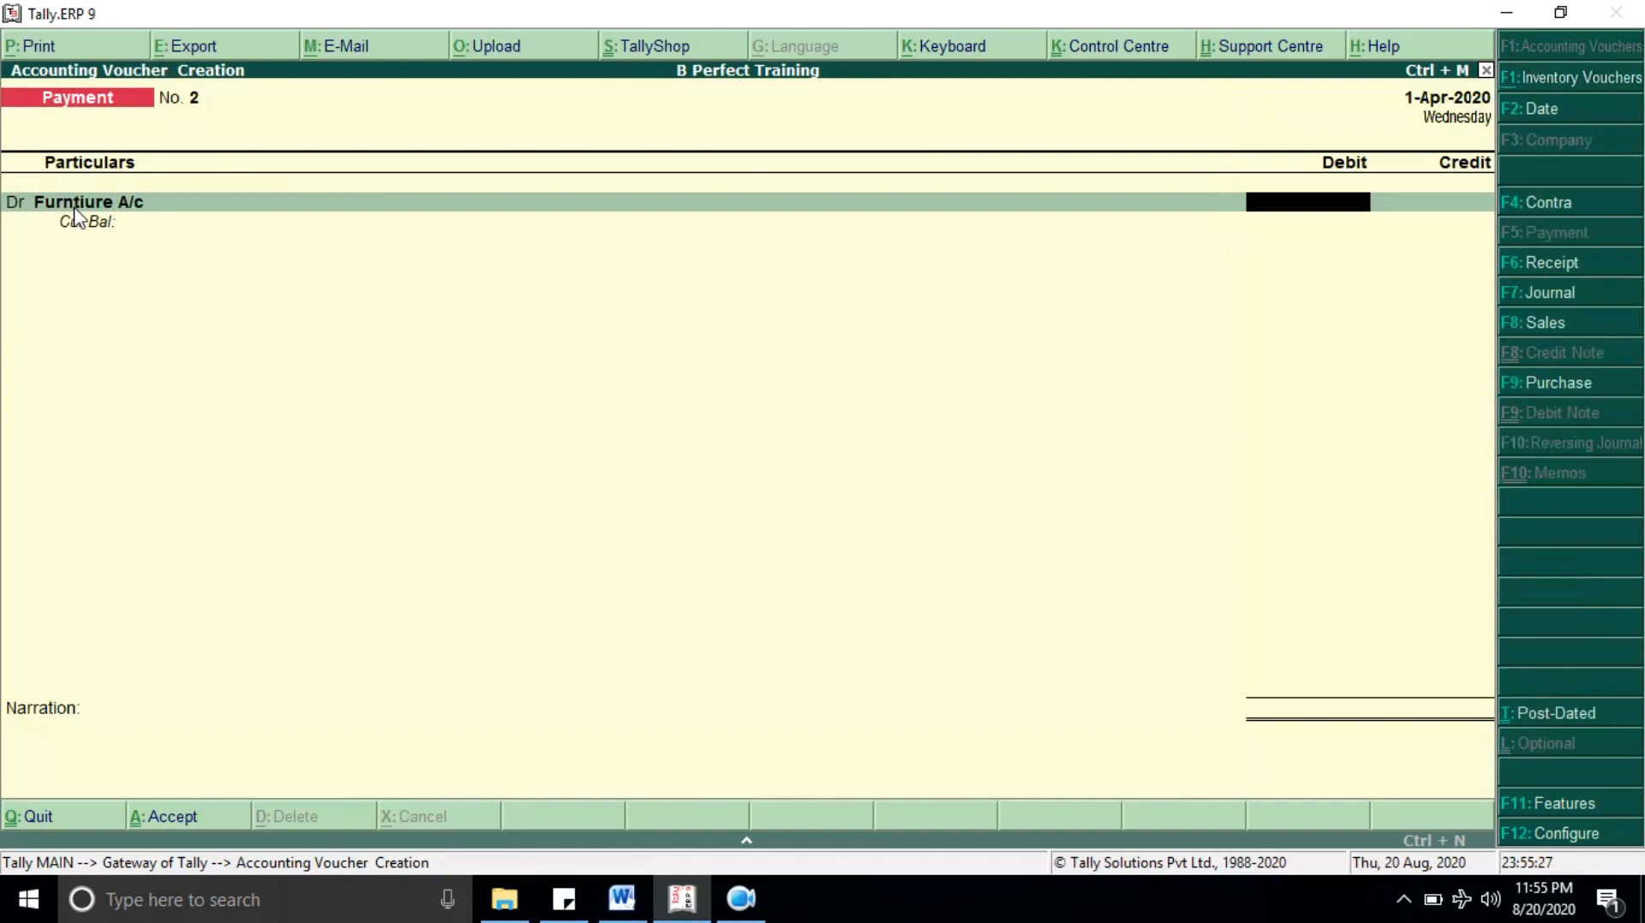
Step: Debit Furntiure A/c with 50000, credit Cash with the same amount, and save the Payment voucher without a narration
text(500)
key(Return)
key(Return)
key(Return)
key(Return)
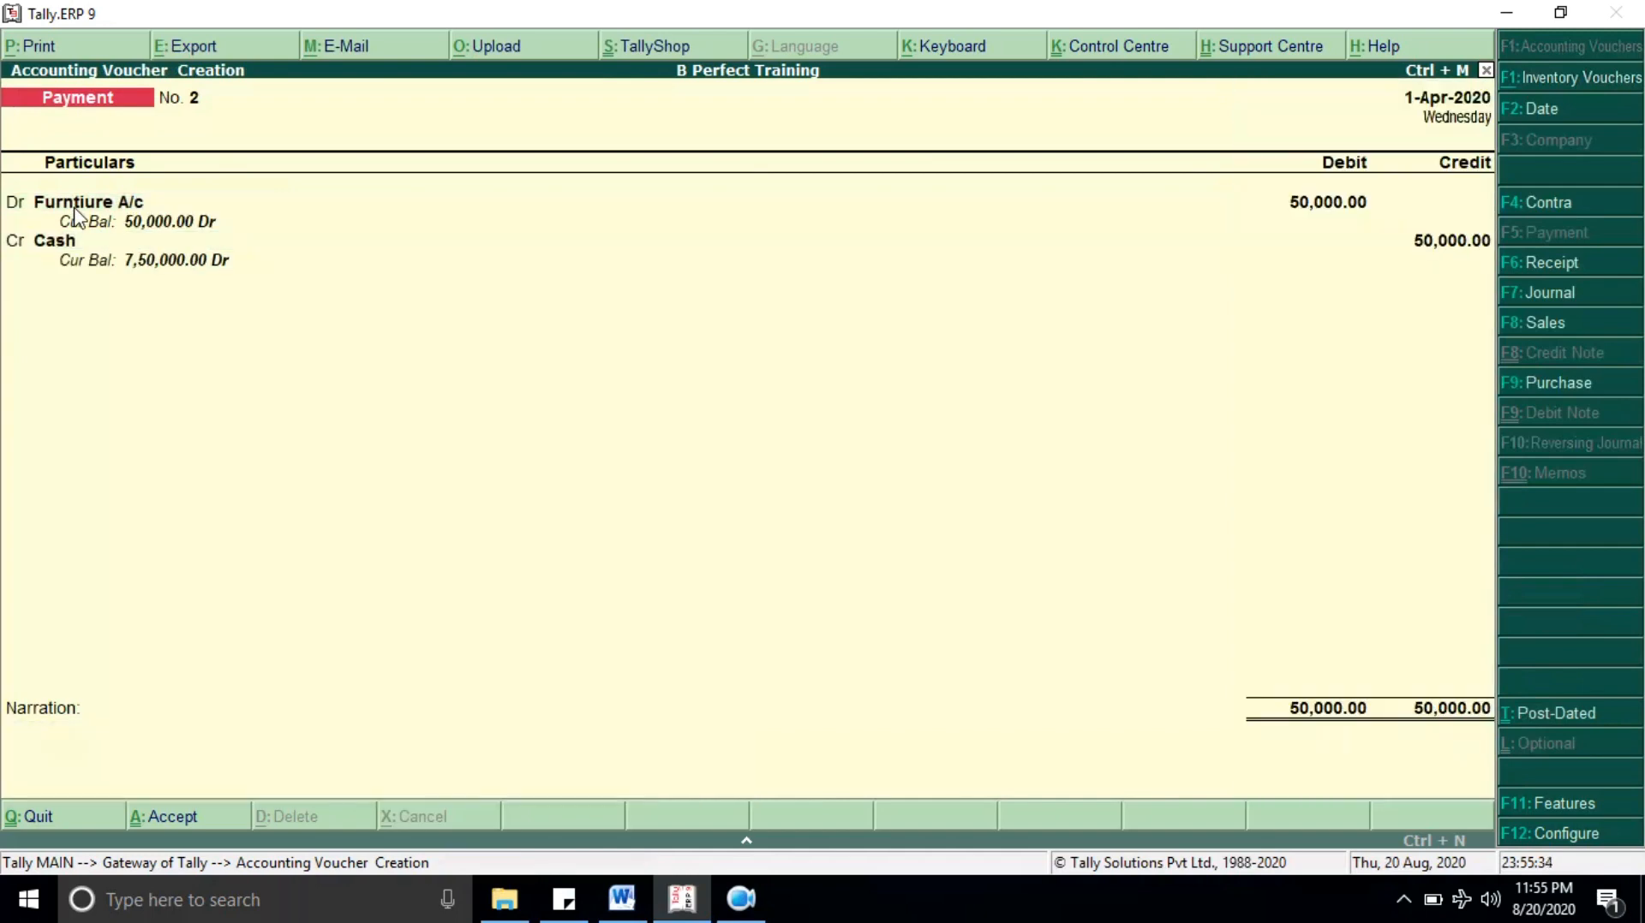
key(Return)
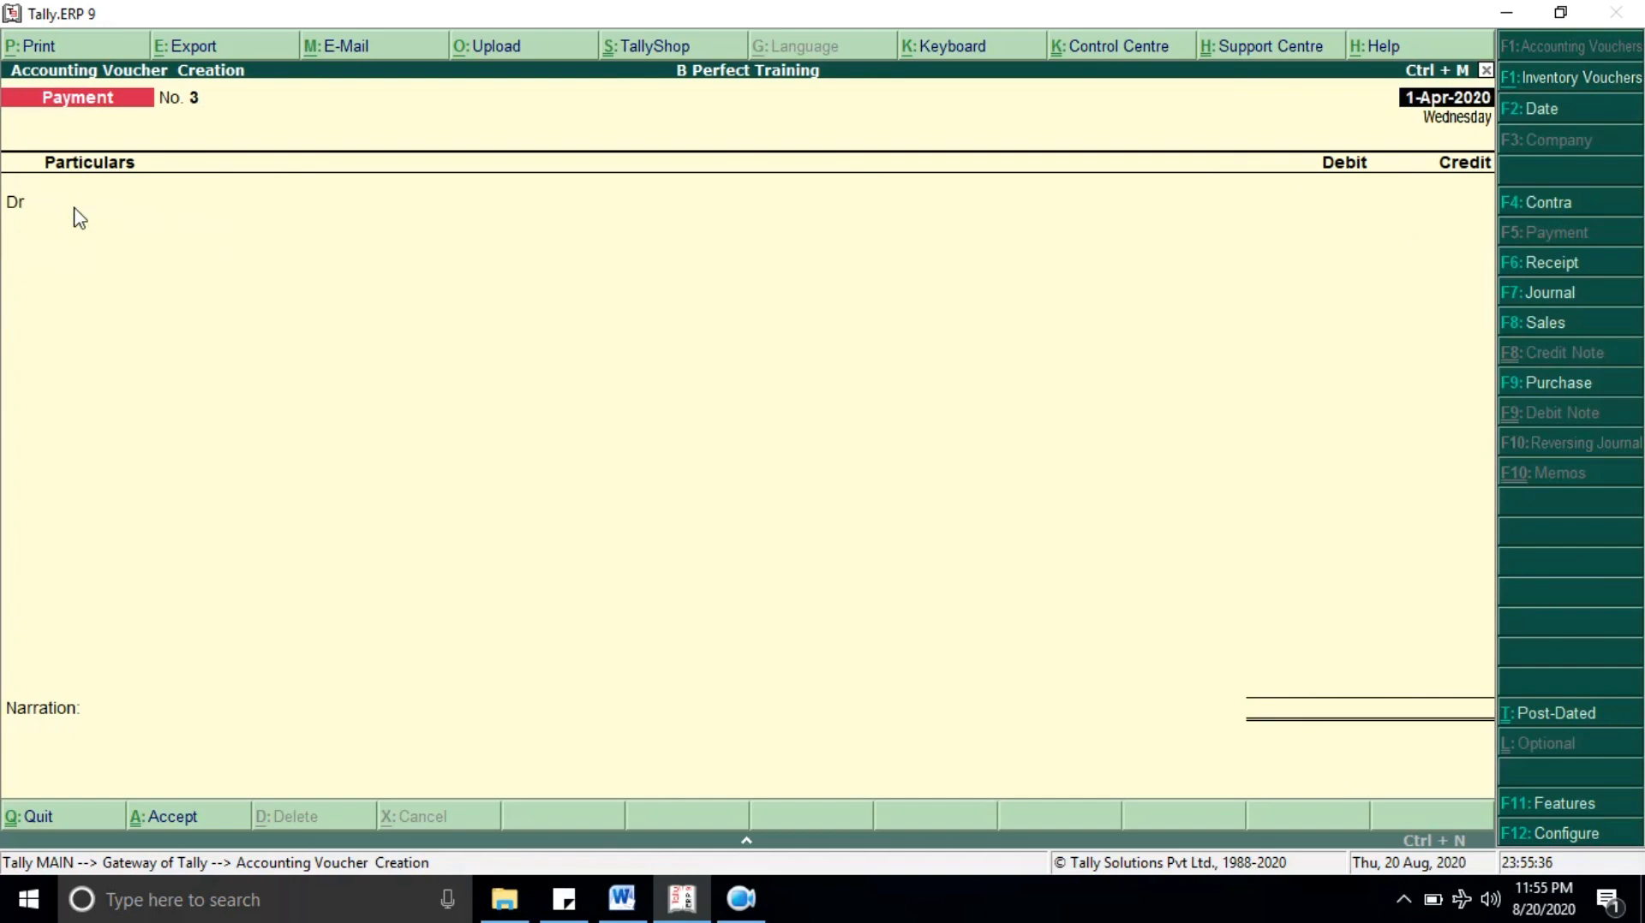
Step: Switch to the Word document and add blank space between transactions 04 and 05
key(alt+Tab)
scroll(1150, 527, down, 8)
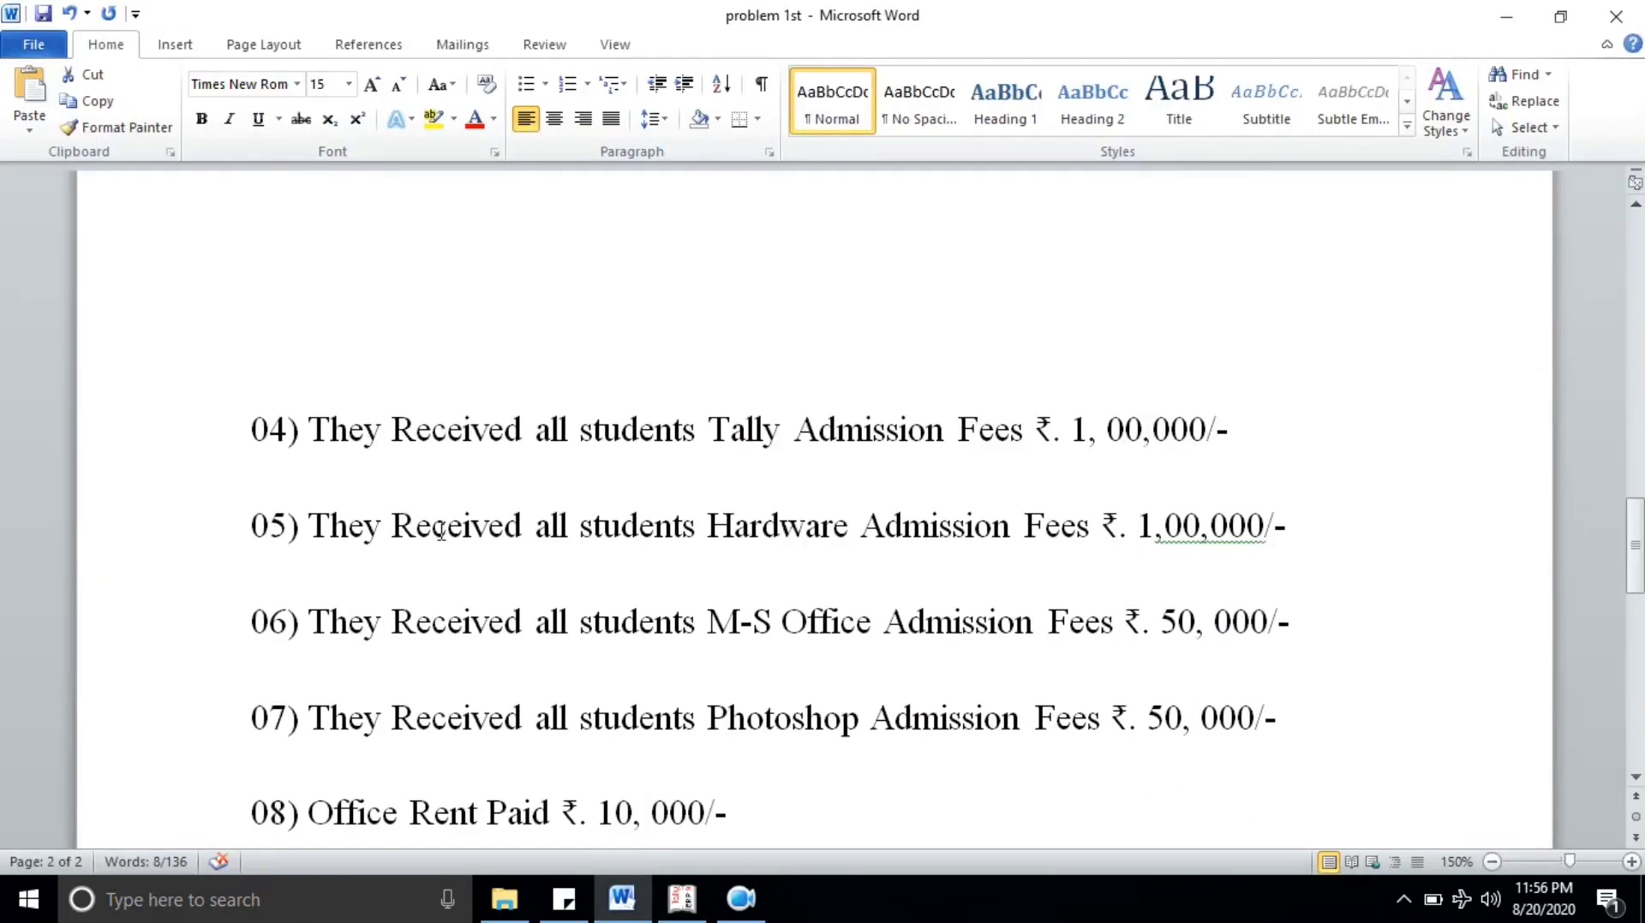
scroll(233, 480, down, 3)
click(242, 331)
click(245, 353)
key(Return)
key(Return)
key(Return)
key(Return)
key(Return)
key(Return)
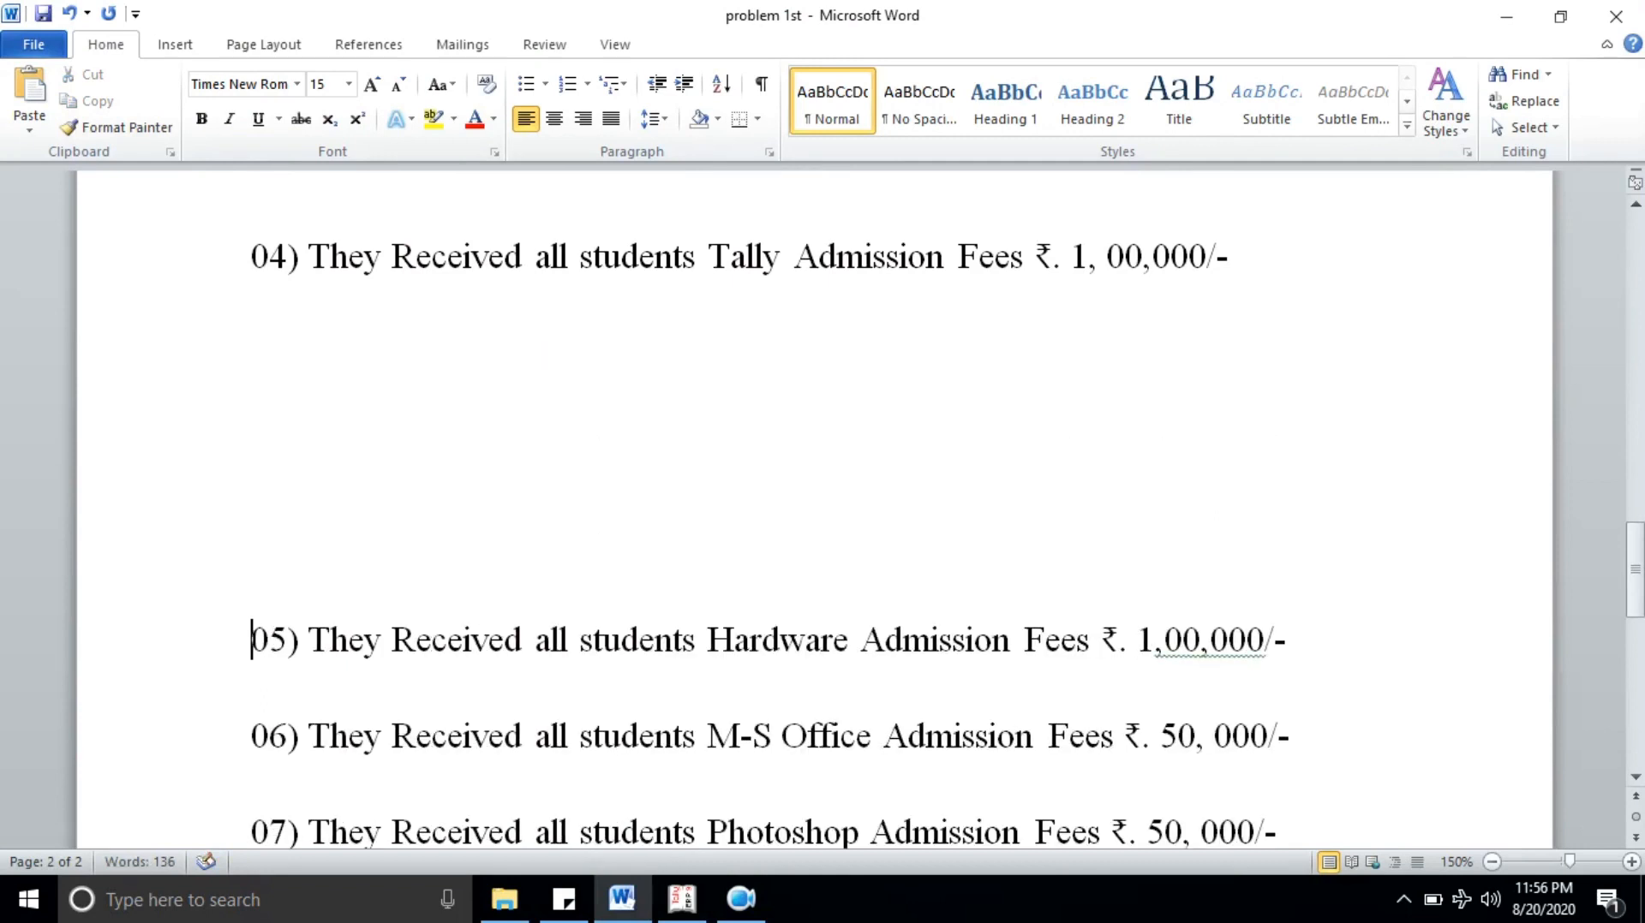
scroll(333, 290, up, 1)
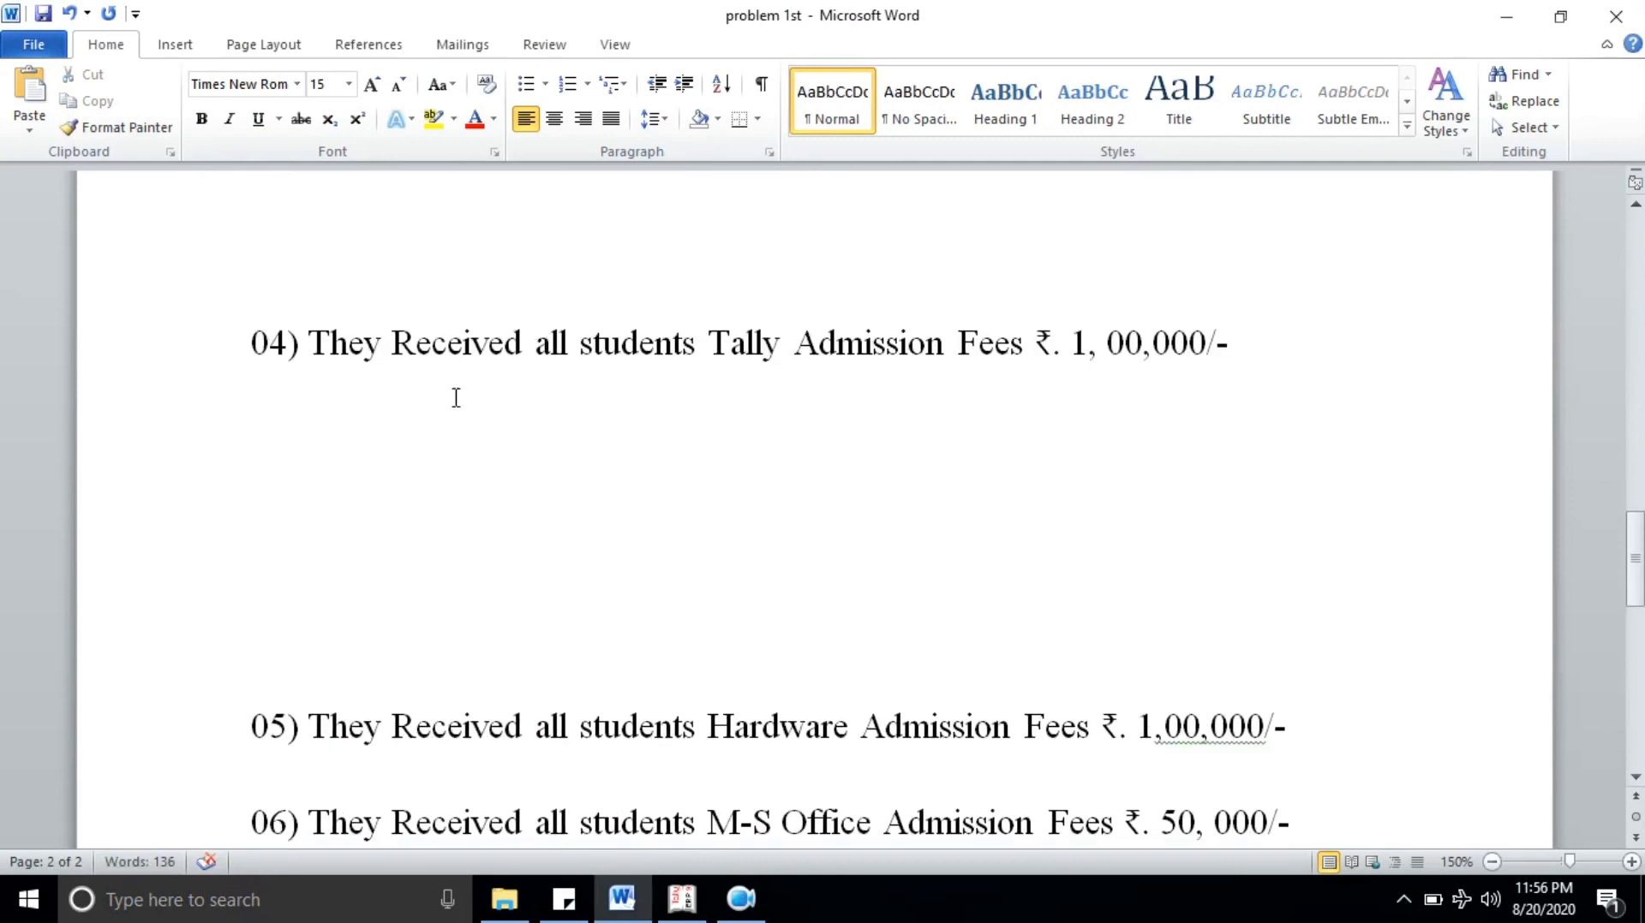
Step: Examine the wording of transaction 04 for the kind of transaction, the fee involved and the amount
drag(316, 350, 1072, 354)
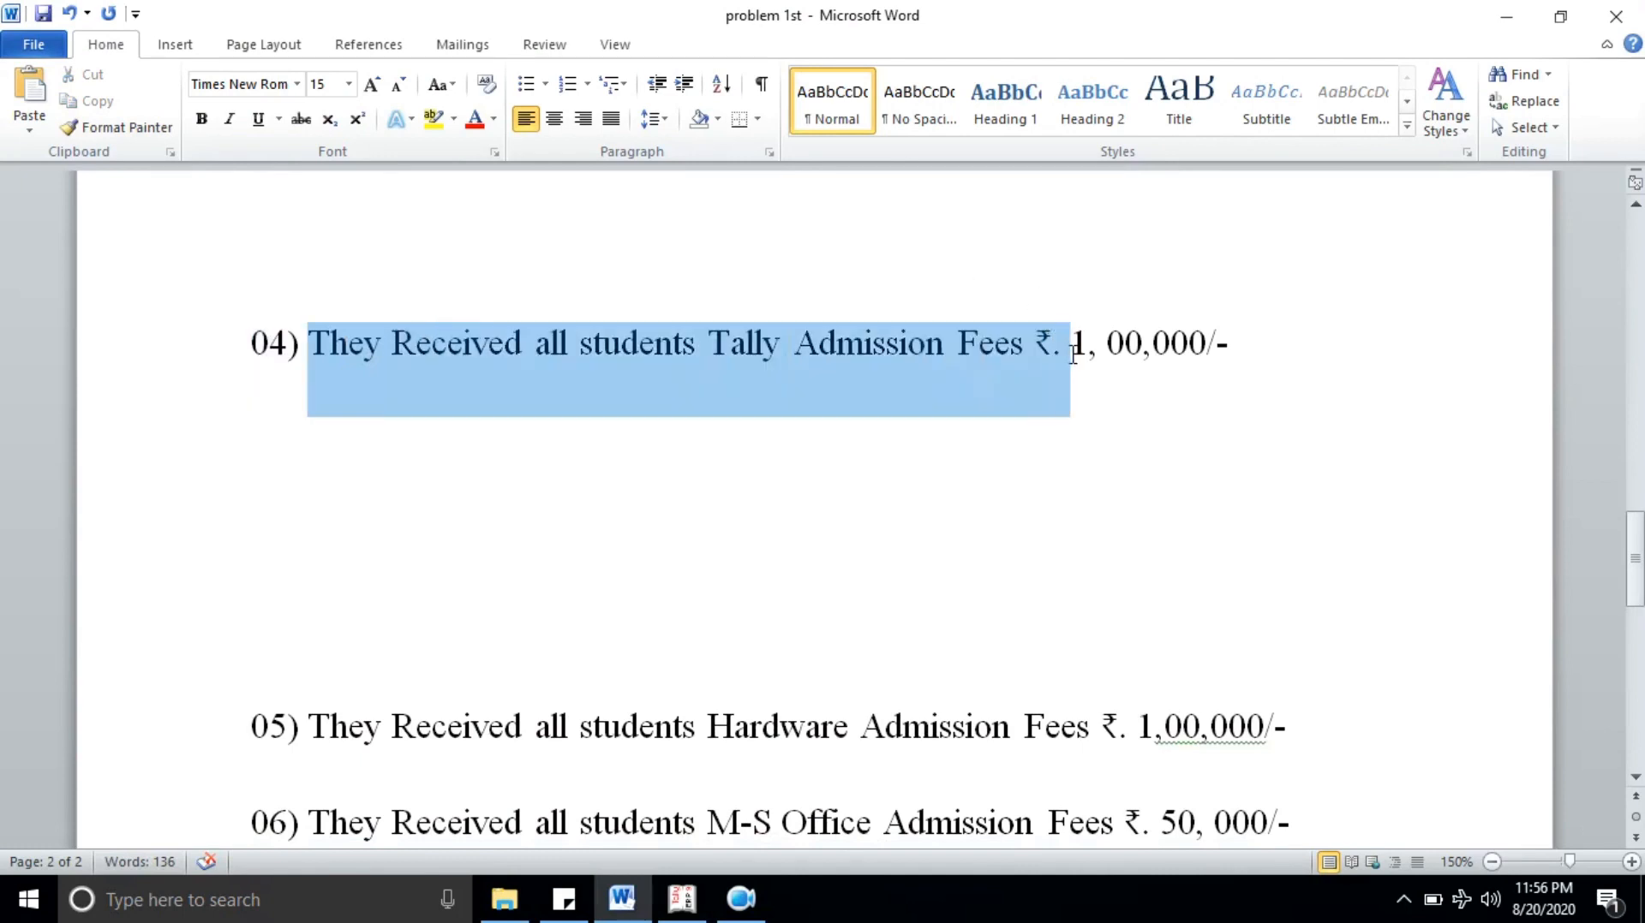
click(857, 357)
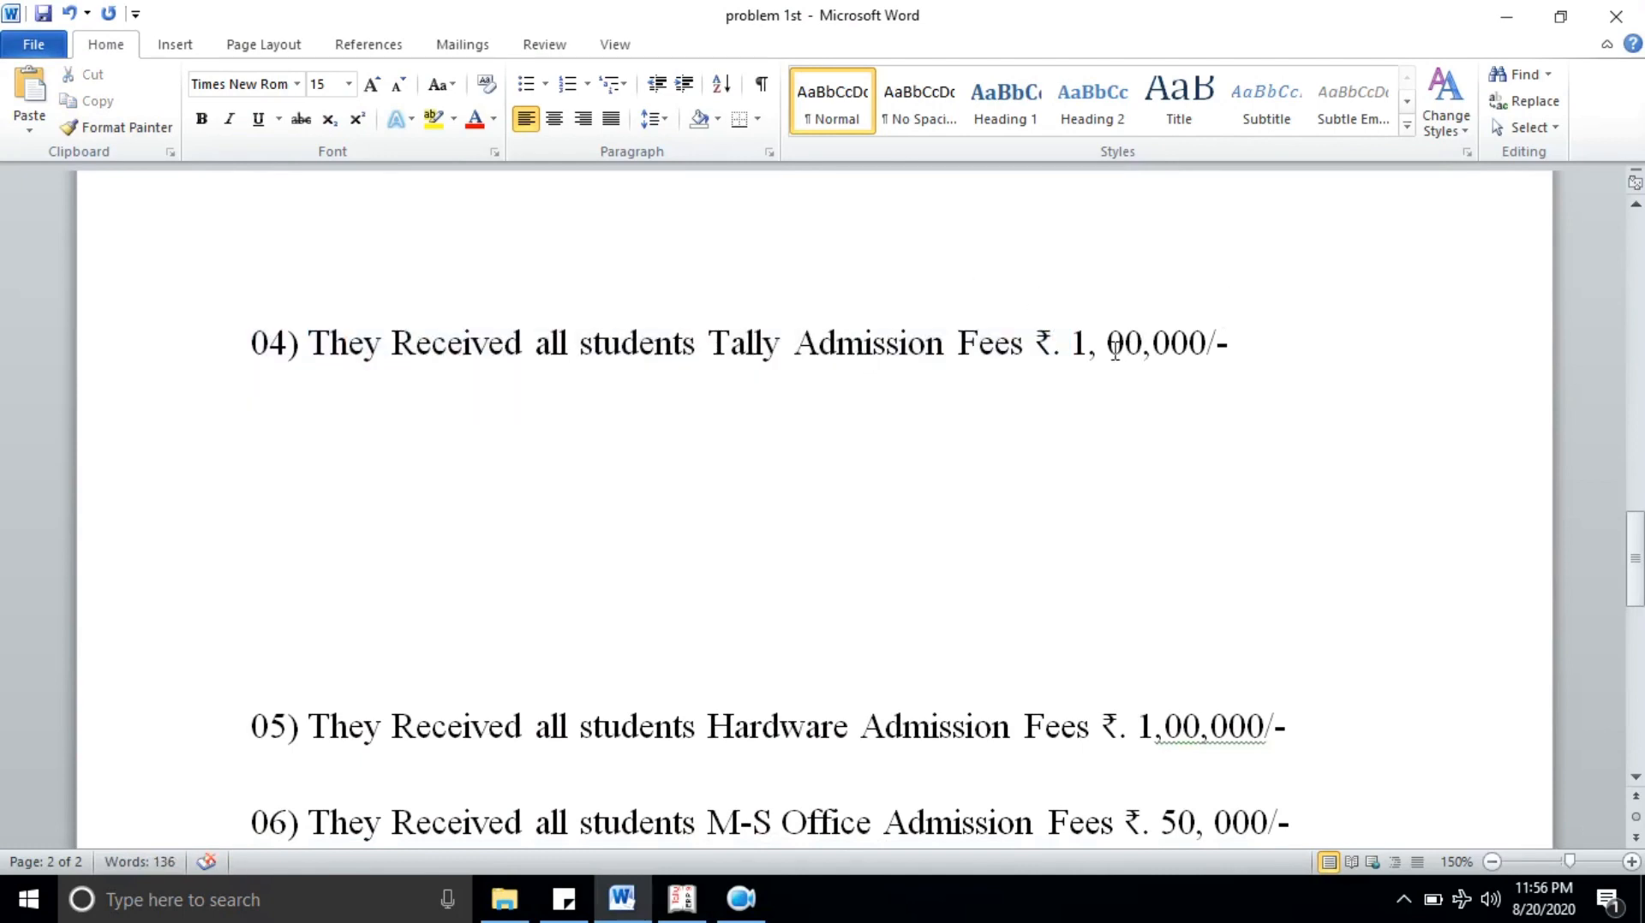
drag(1072, 347, 1234, 336)
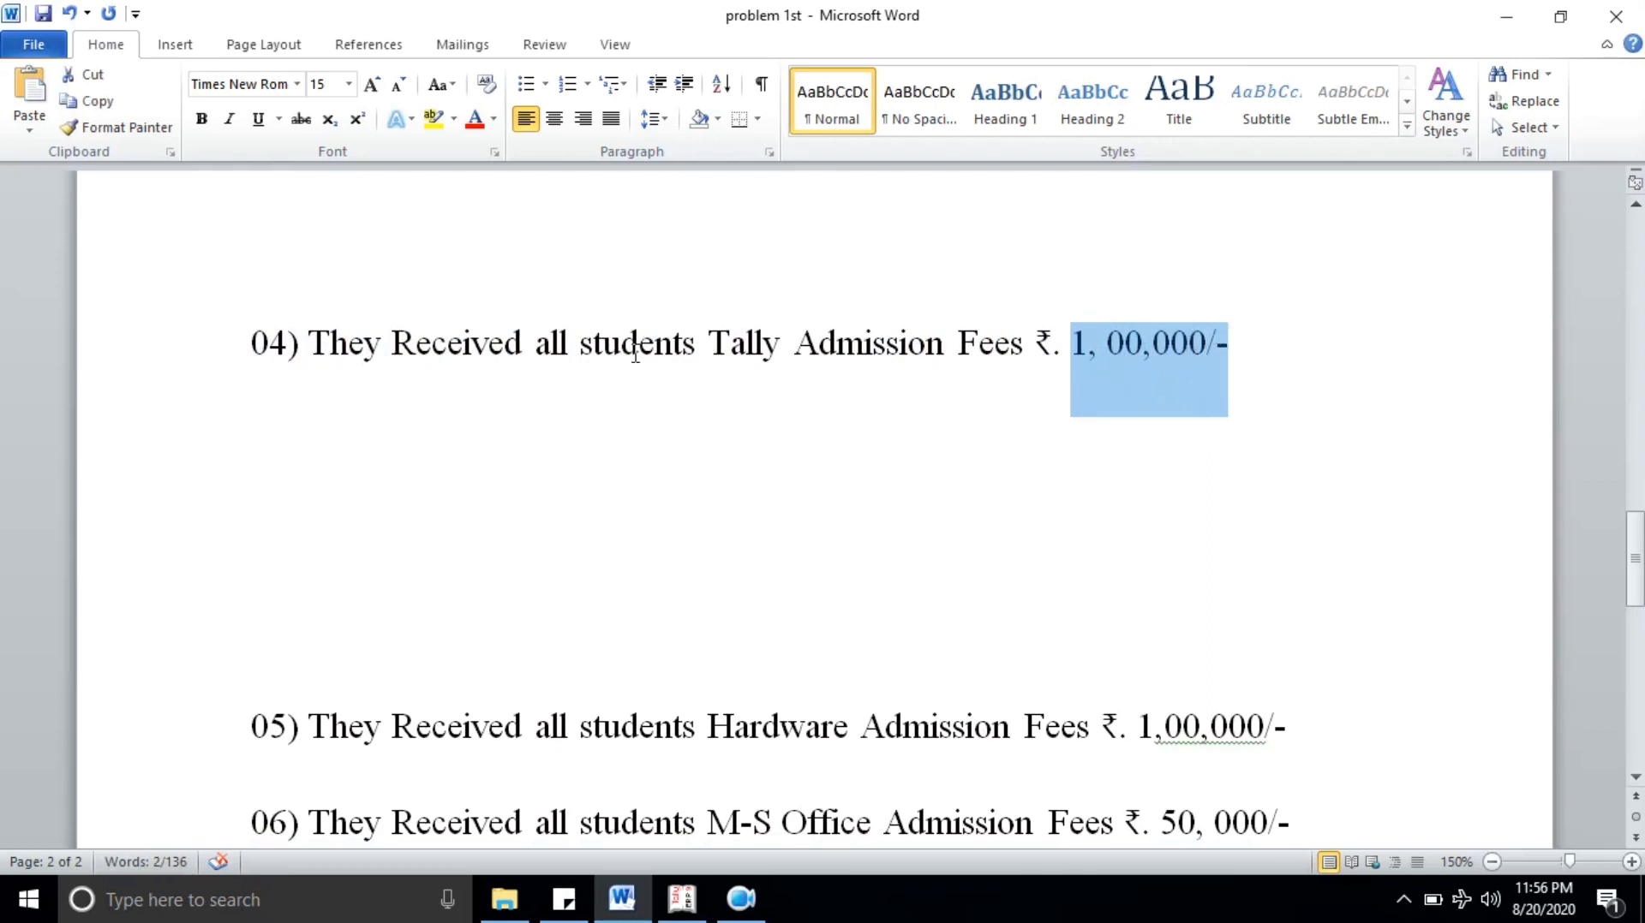
click(582, 447)
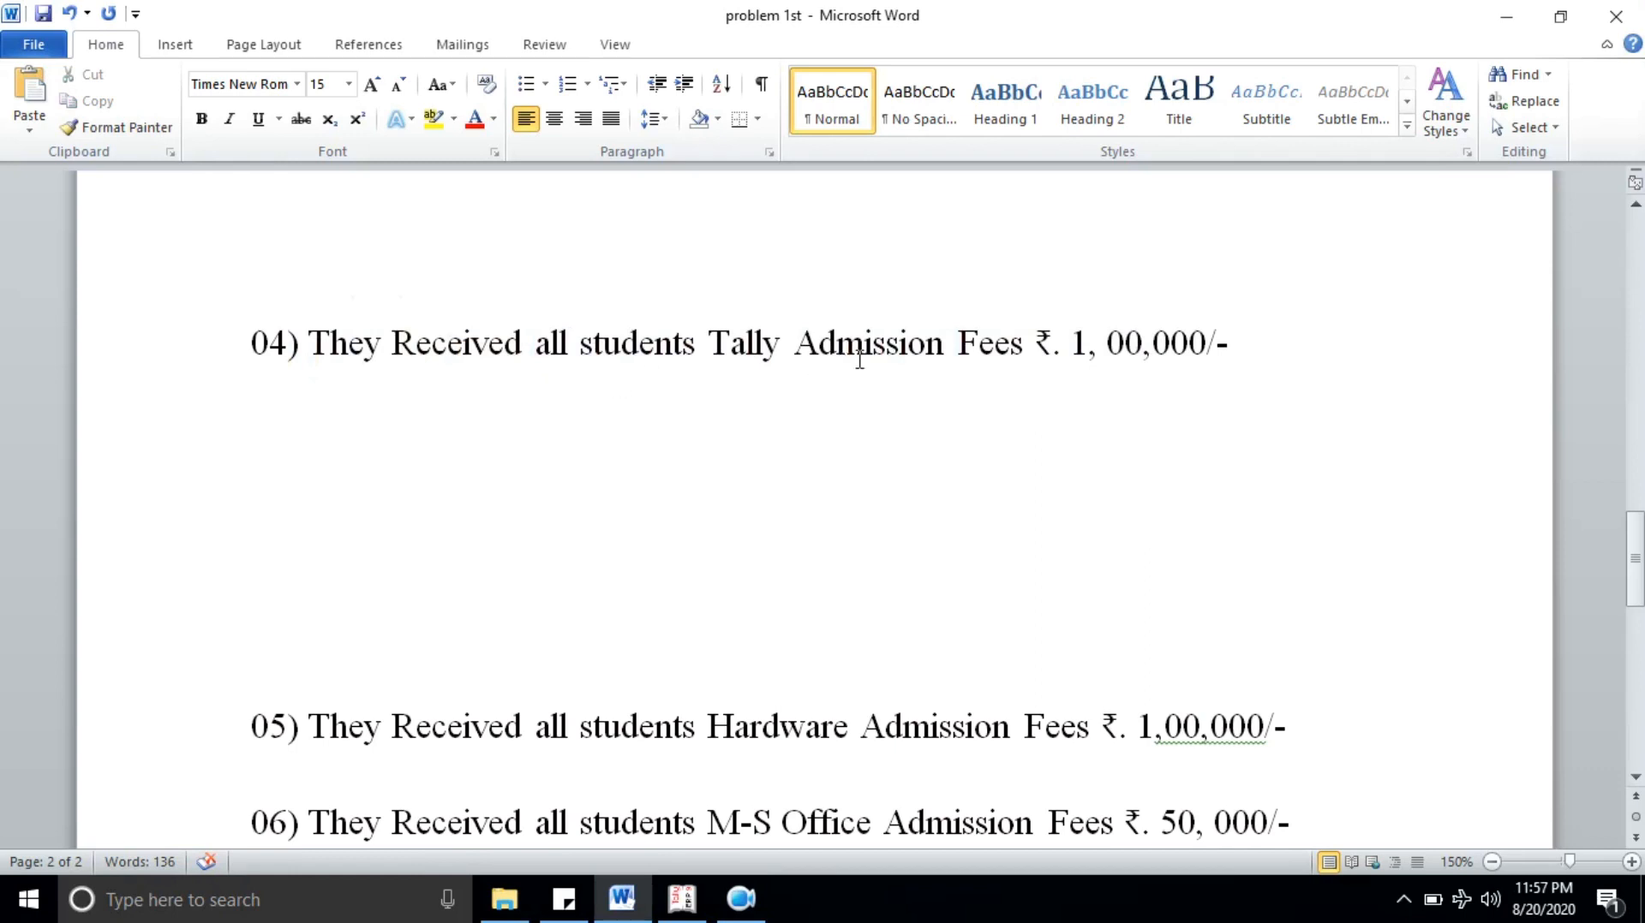
drag(1062, 351, 1257, 355)
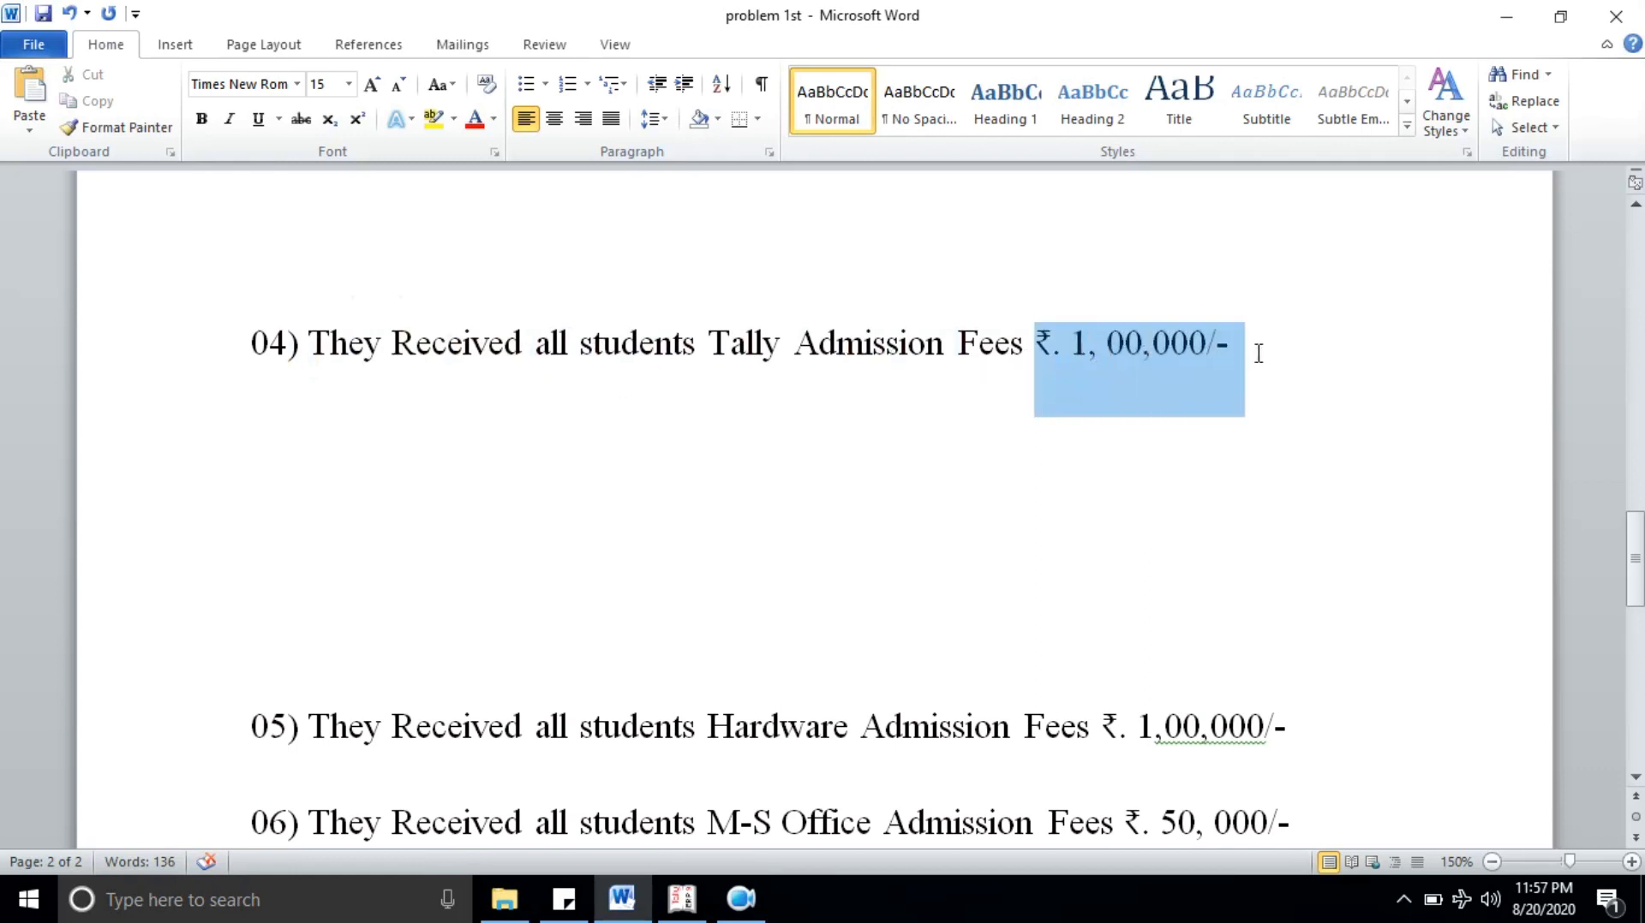
click(420, 433)
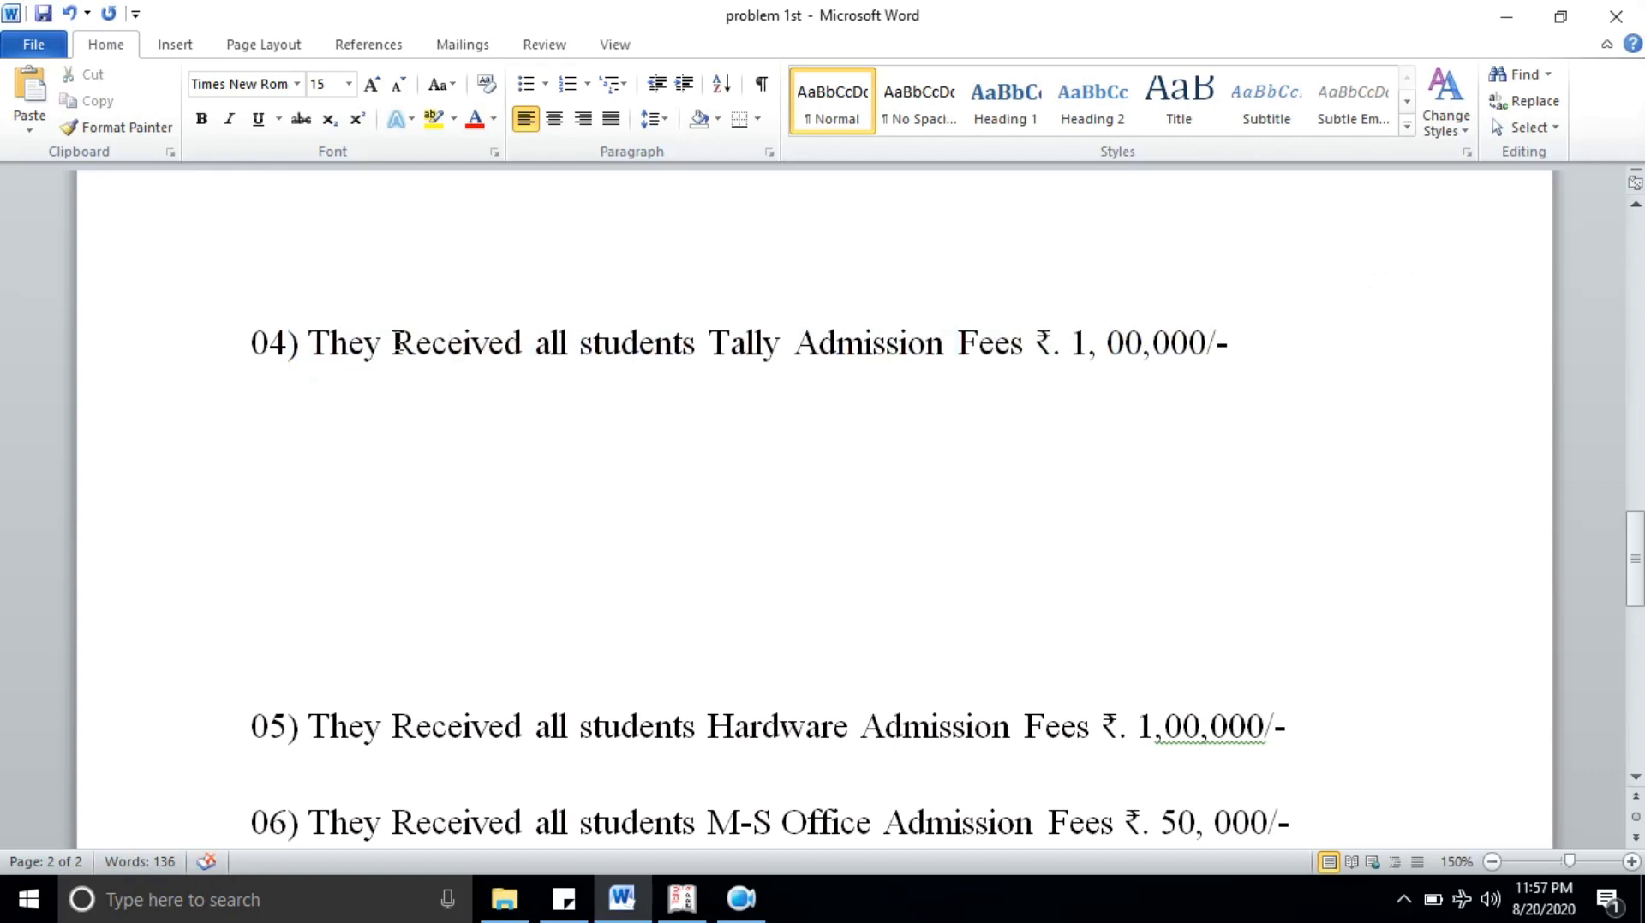
drag(394, 343, 531, 341)
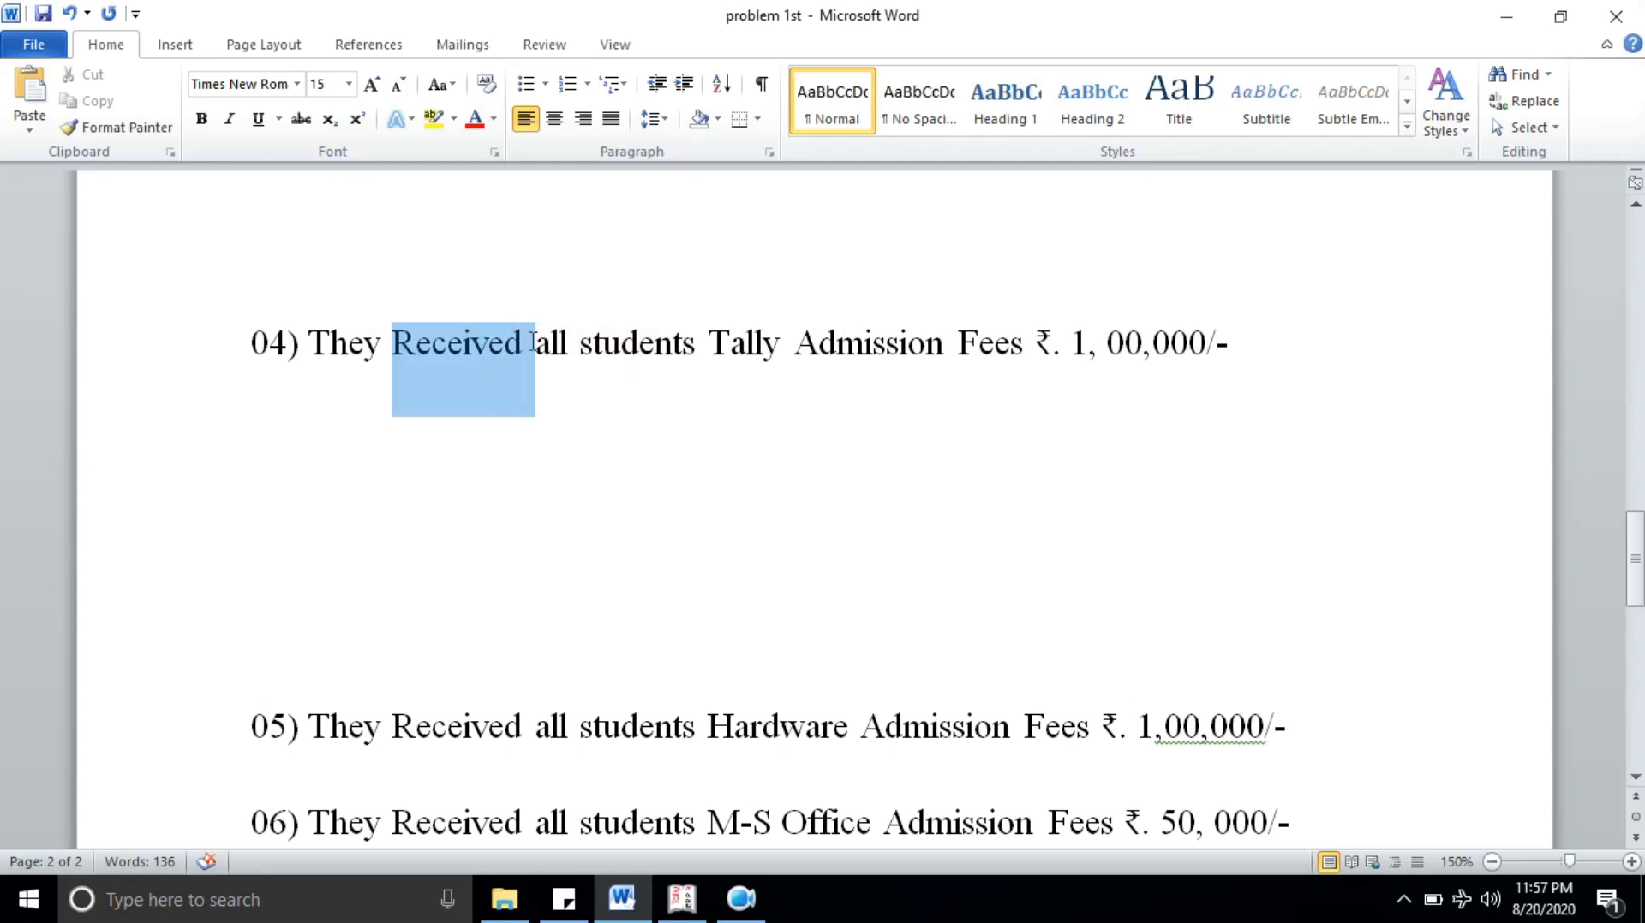
Step: Write Receive below transaction 04, followed by separate Dr. and Cr. lines for its journal entry
click(391, 445)
text(Receiv)
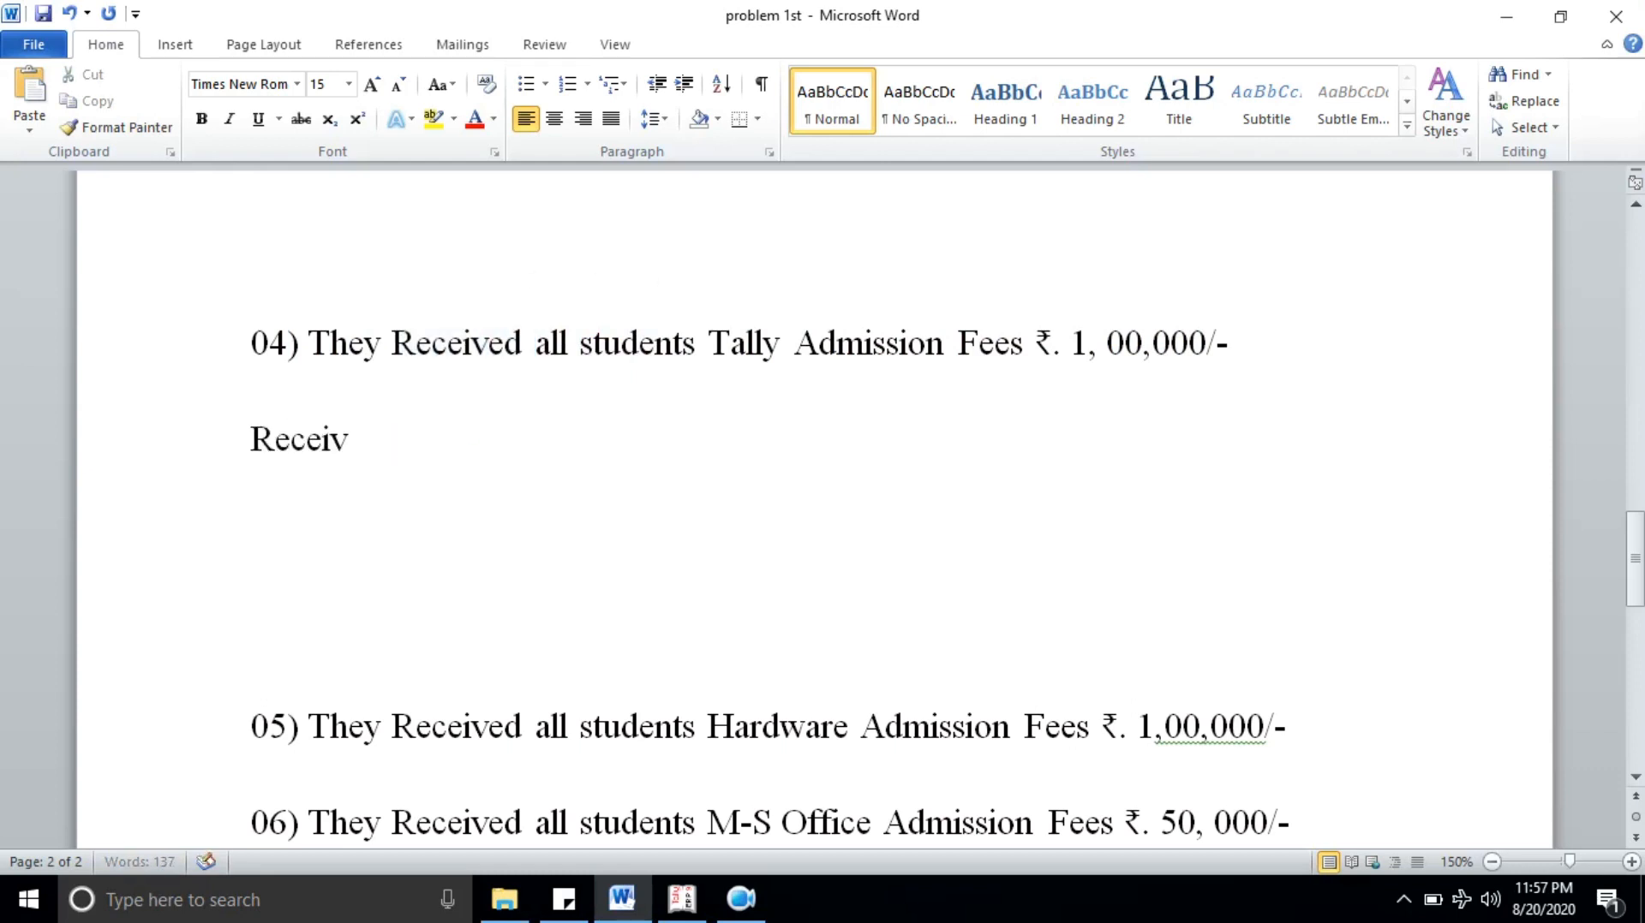
text(e)
key(Return)
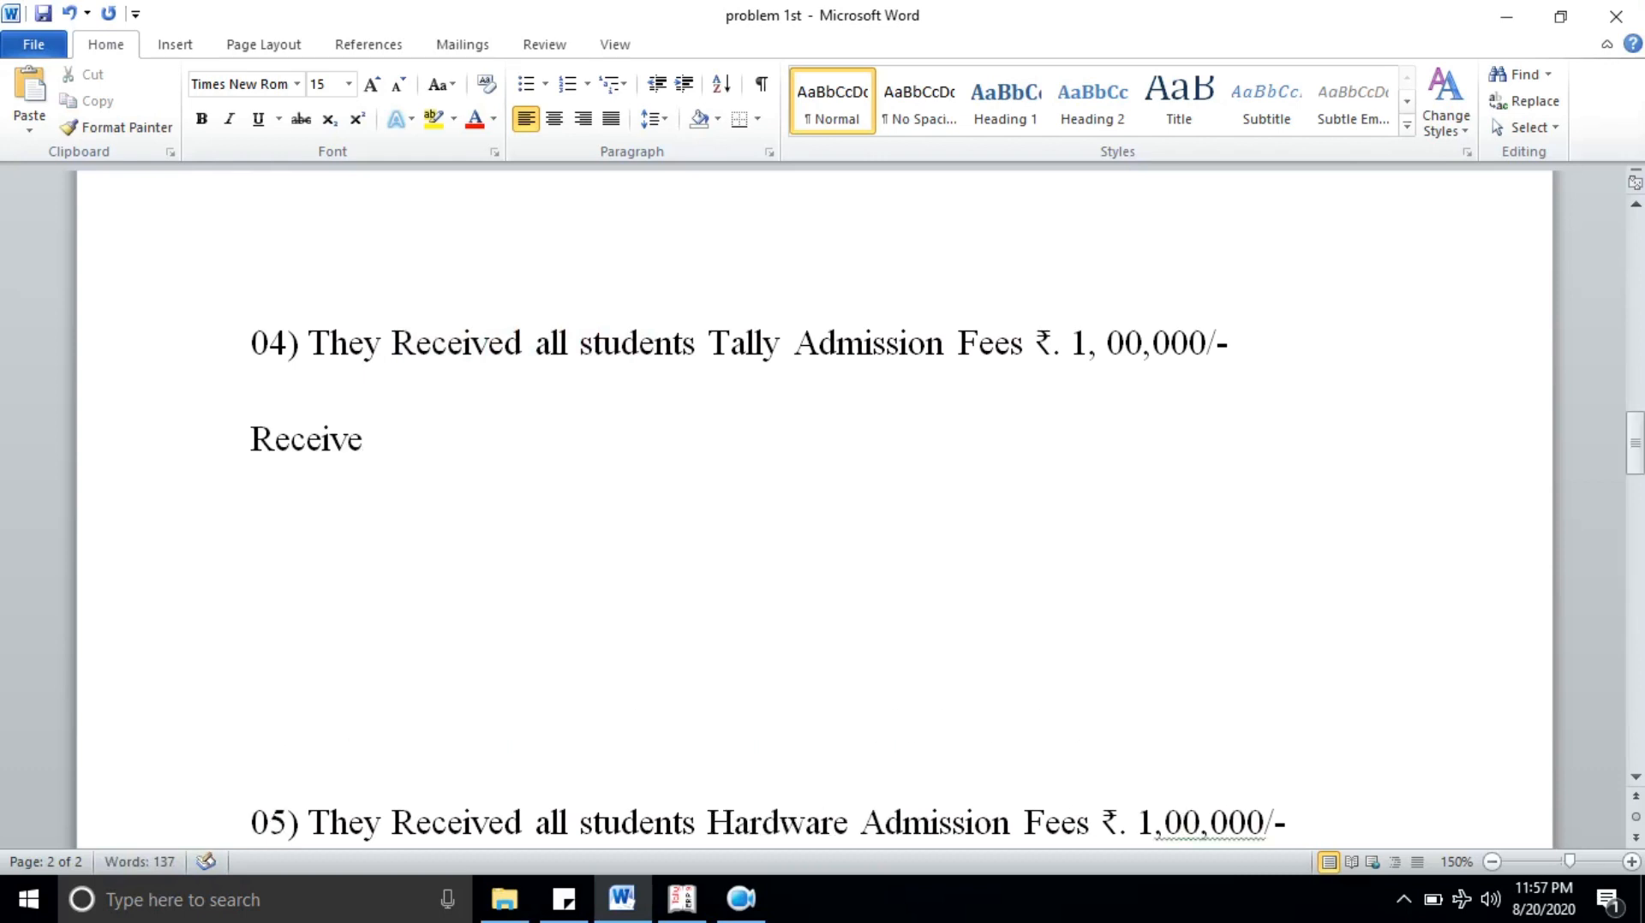
text(Dr.)
key(Delete)
text(Dr.)
key(Return)
text(Cr.)
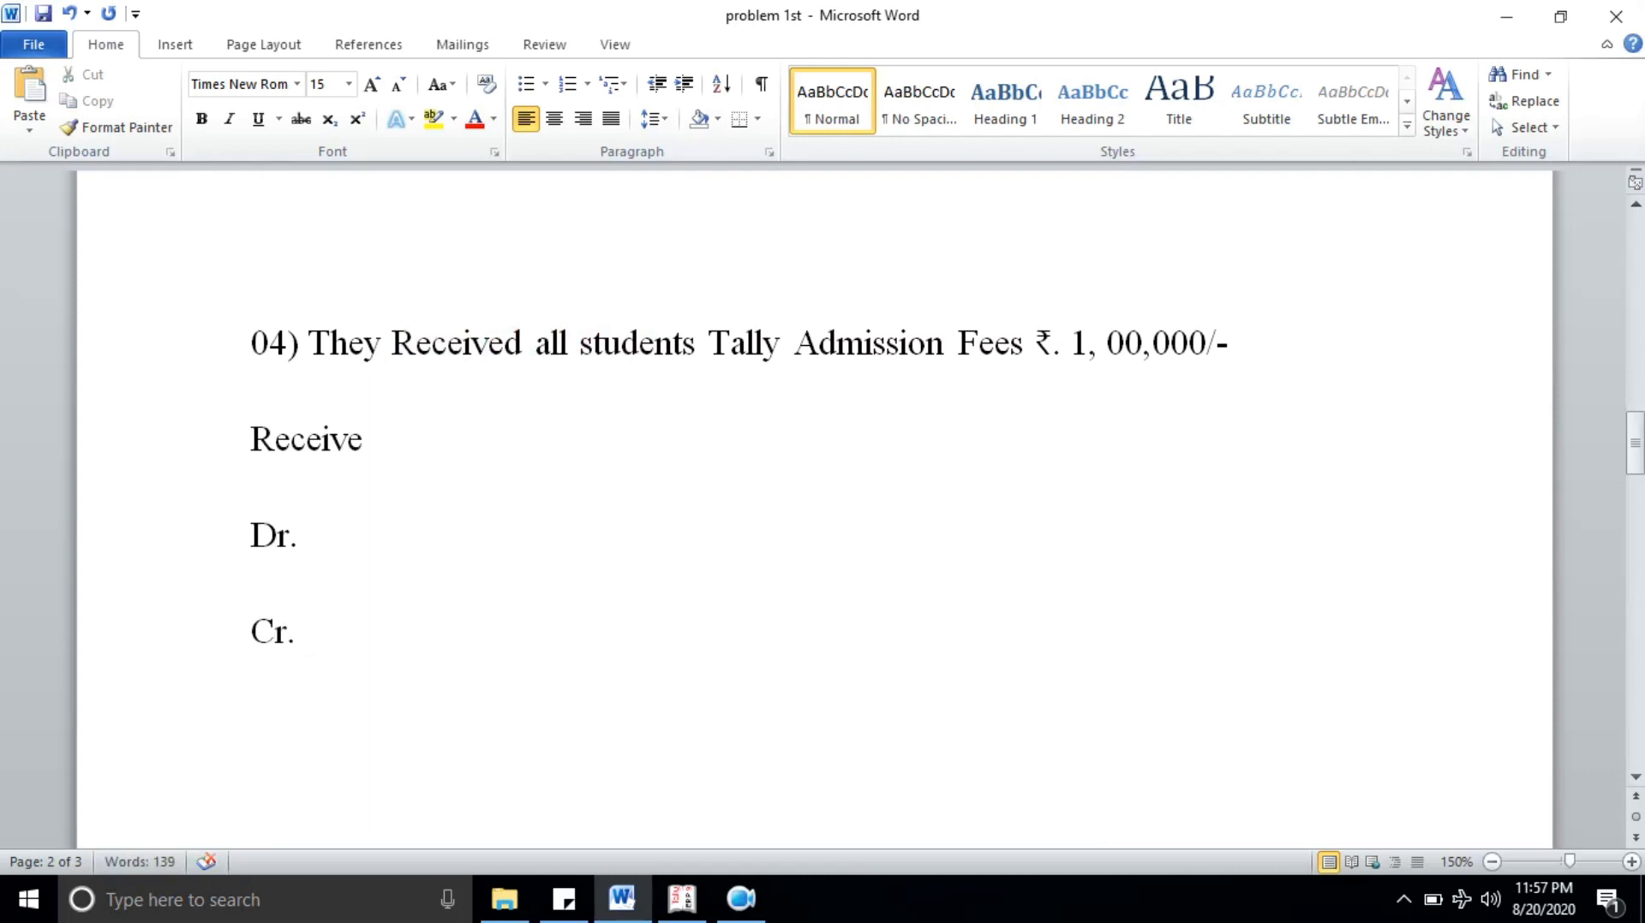
Step: Enter Cash on the Dr. line and Tally Course on the Cr. line, and check both against transaction 04
click(329, 543)
click(324, 636)
click(350, 537)
text(Cash)
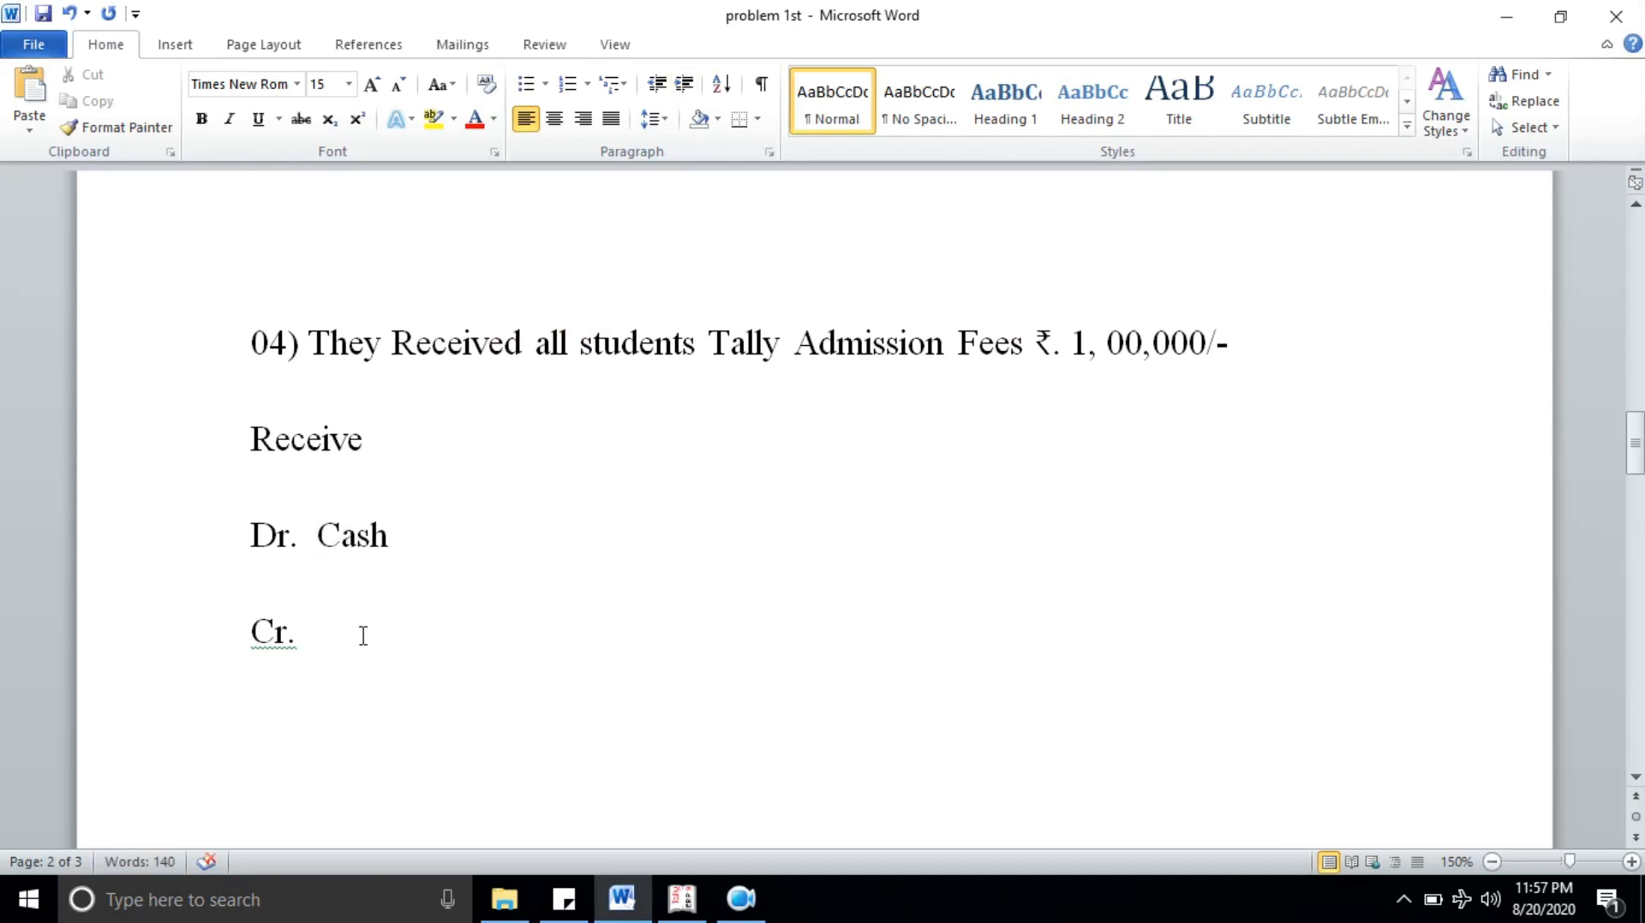
click(358, 638)
text(Ta)
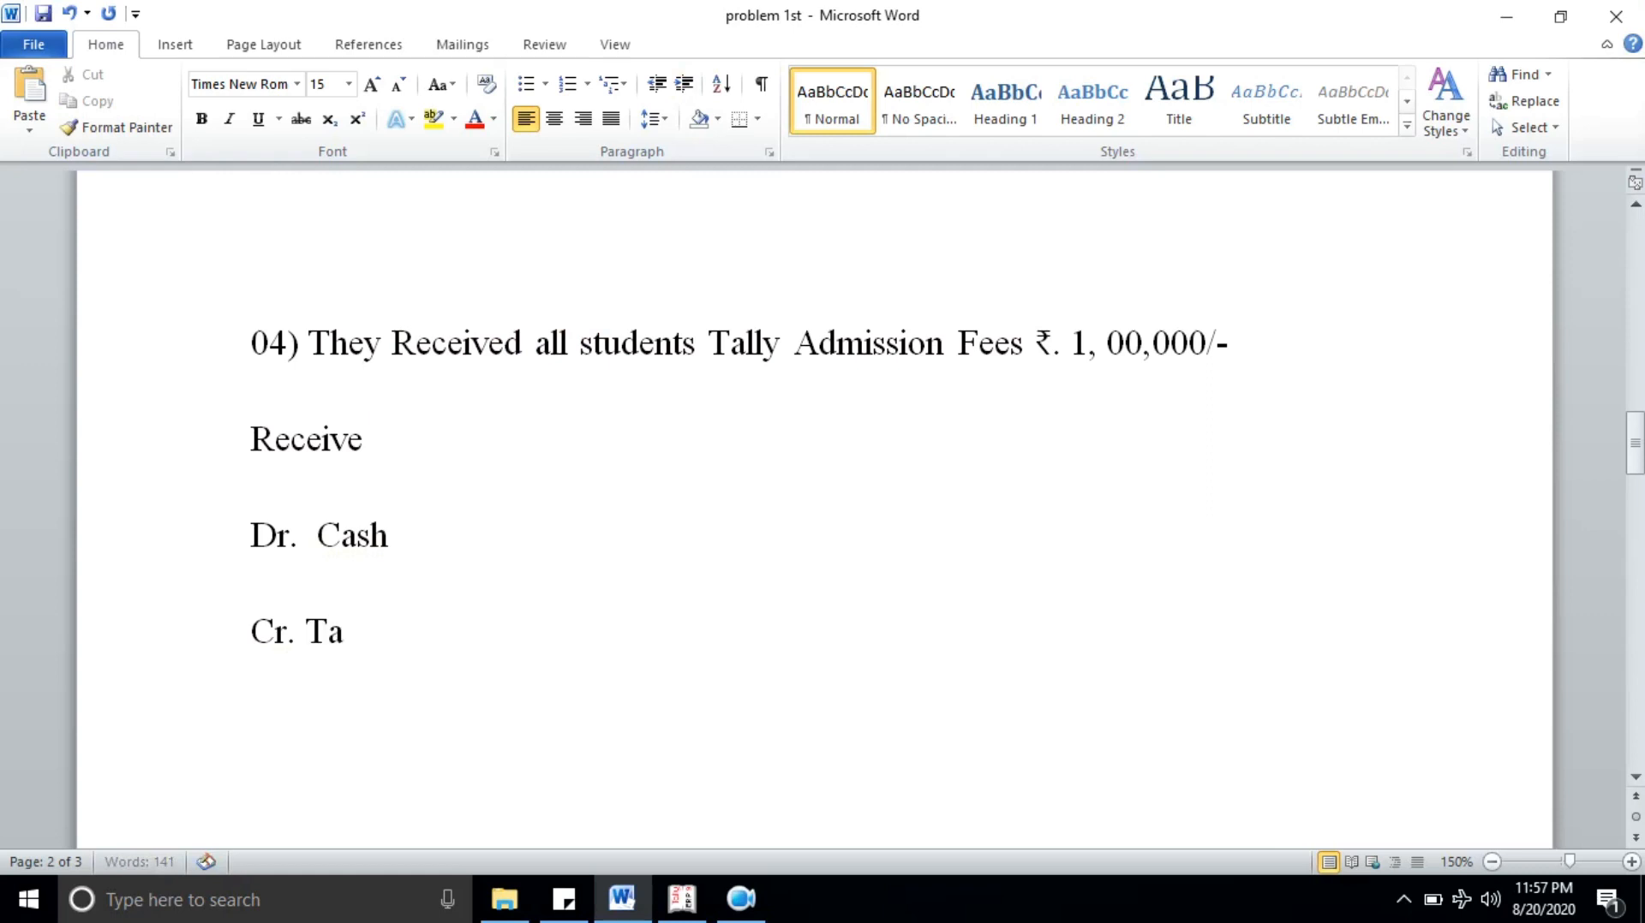
text(lly Course)
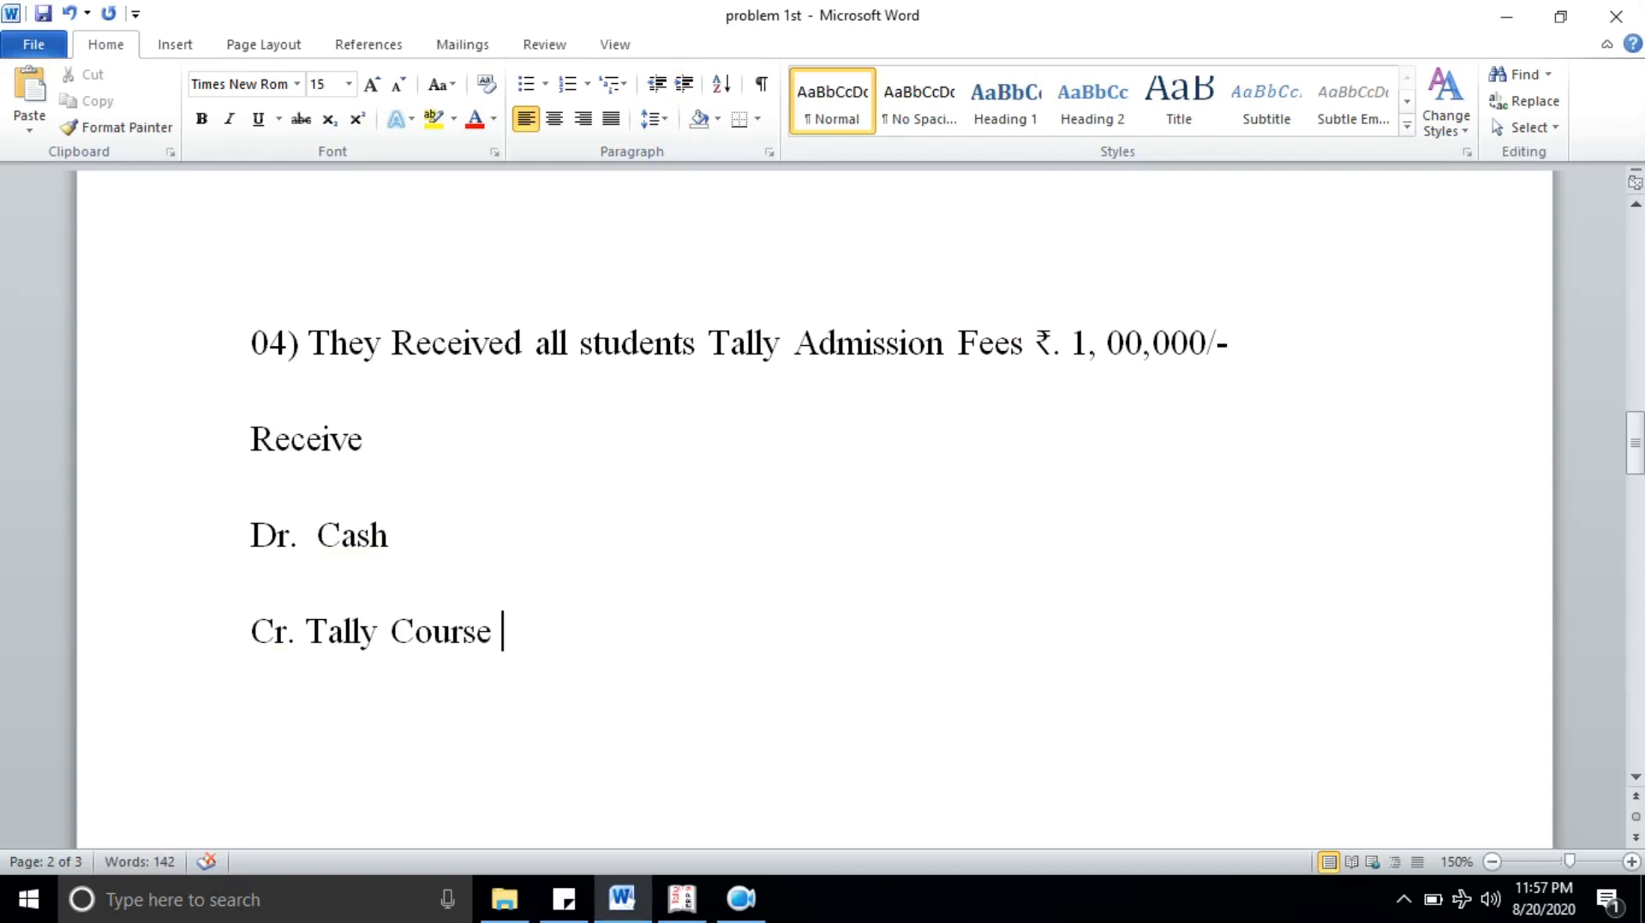
drag(457, 643, 268, 645)
drag(437, 517, 291, 540)
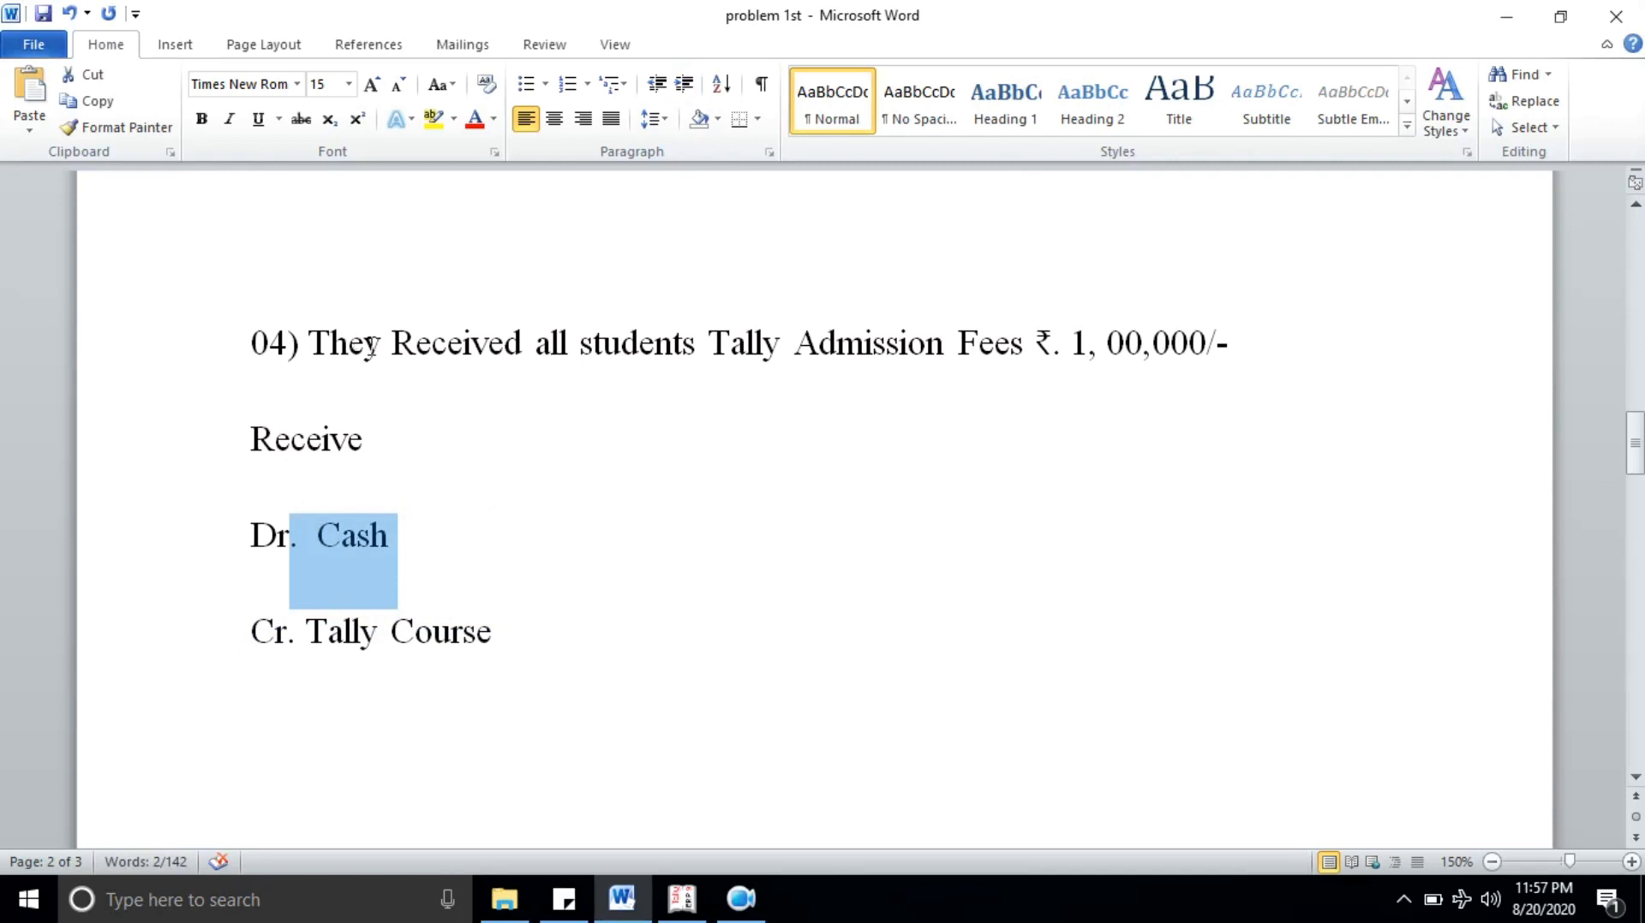
drag(289, 344, 985, 343)
drag(1192, 342, 1082, 346)
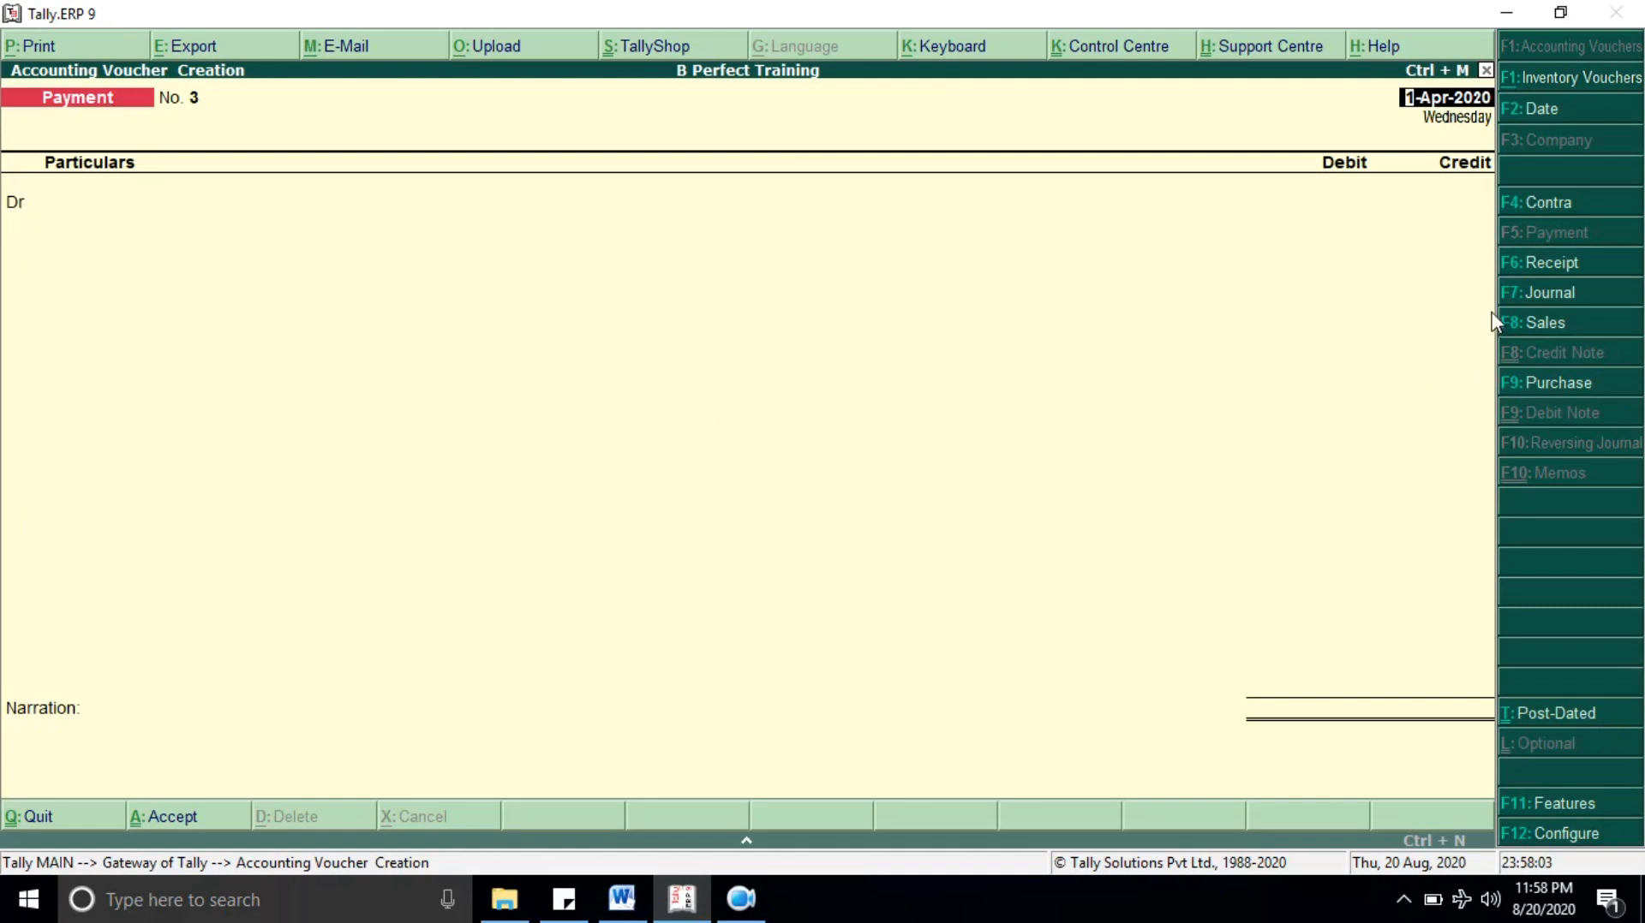
Step: Change to a Receipt voucher and create the ledger Tally Fees under Direct Incomes for its Cr line, keeping the other defaults
click(1546, 264)
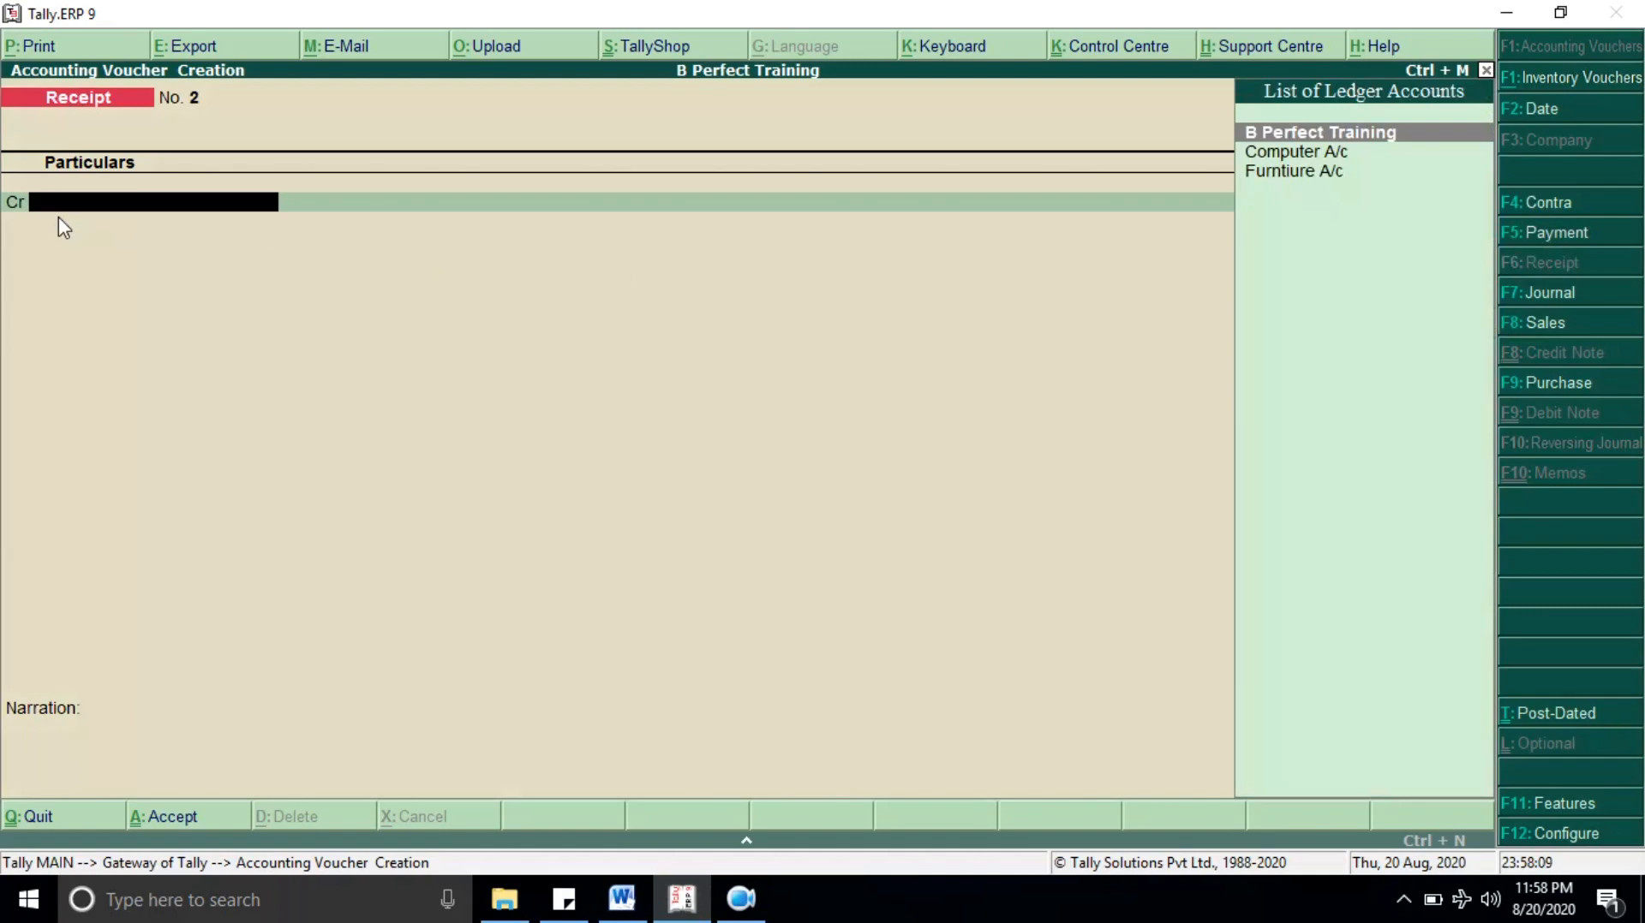
key(alt+c)
text(Tally Fees)
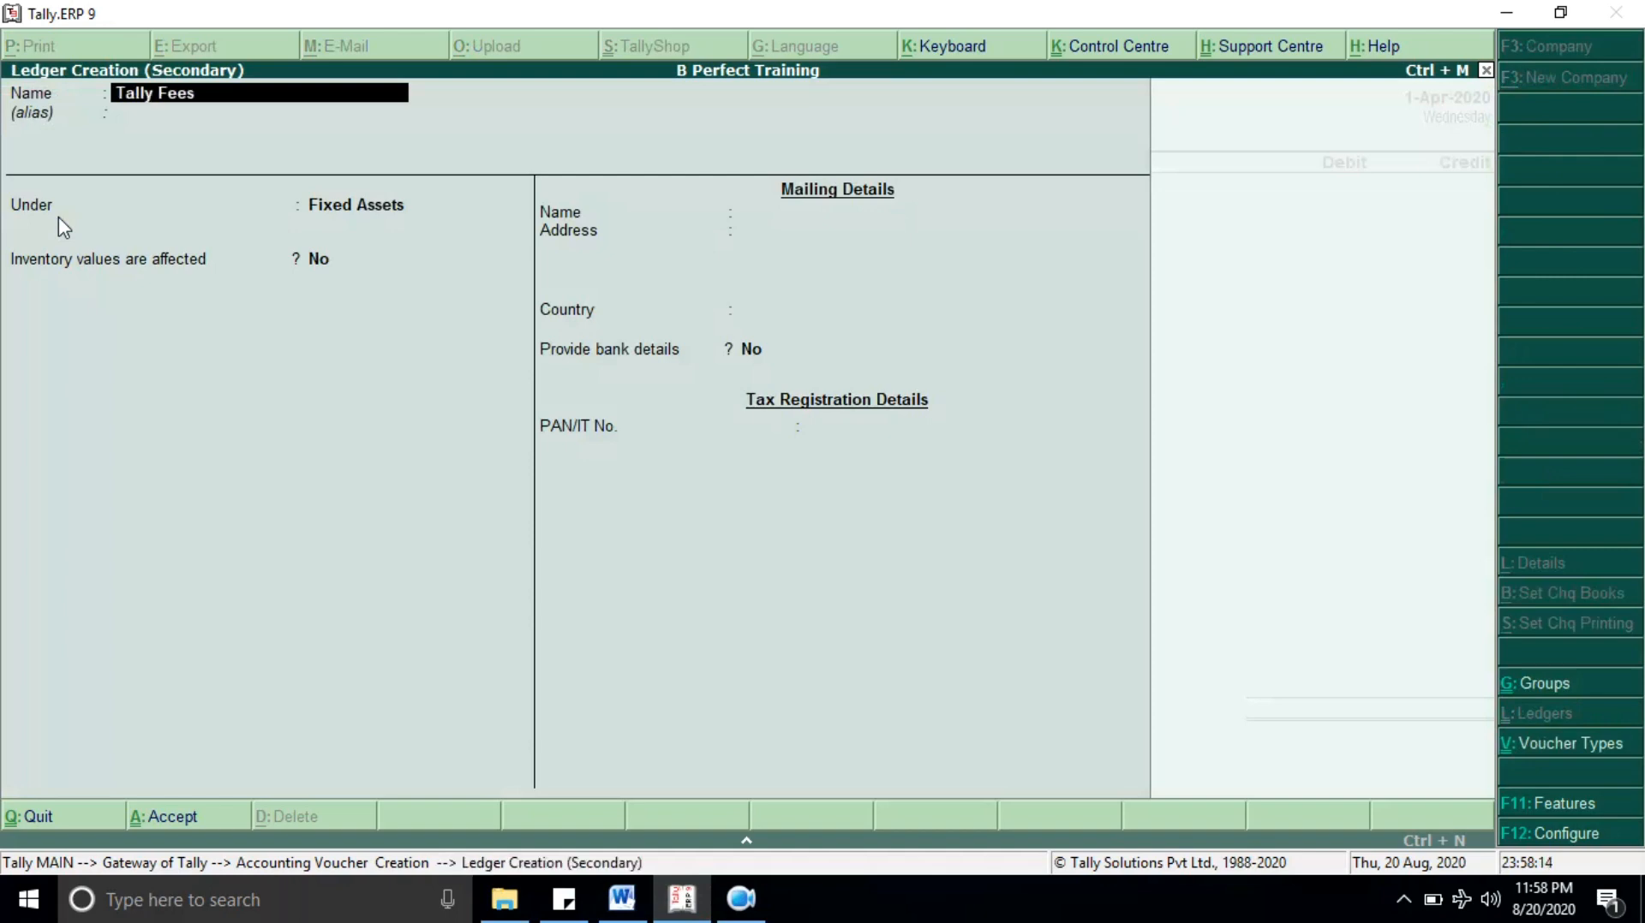
key(Return)
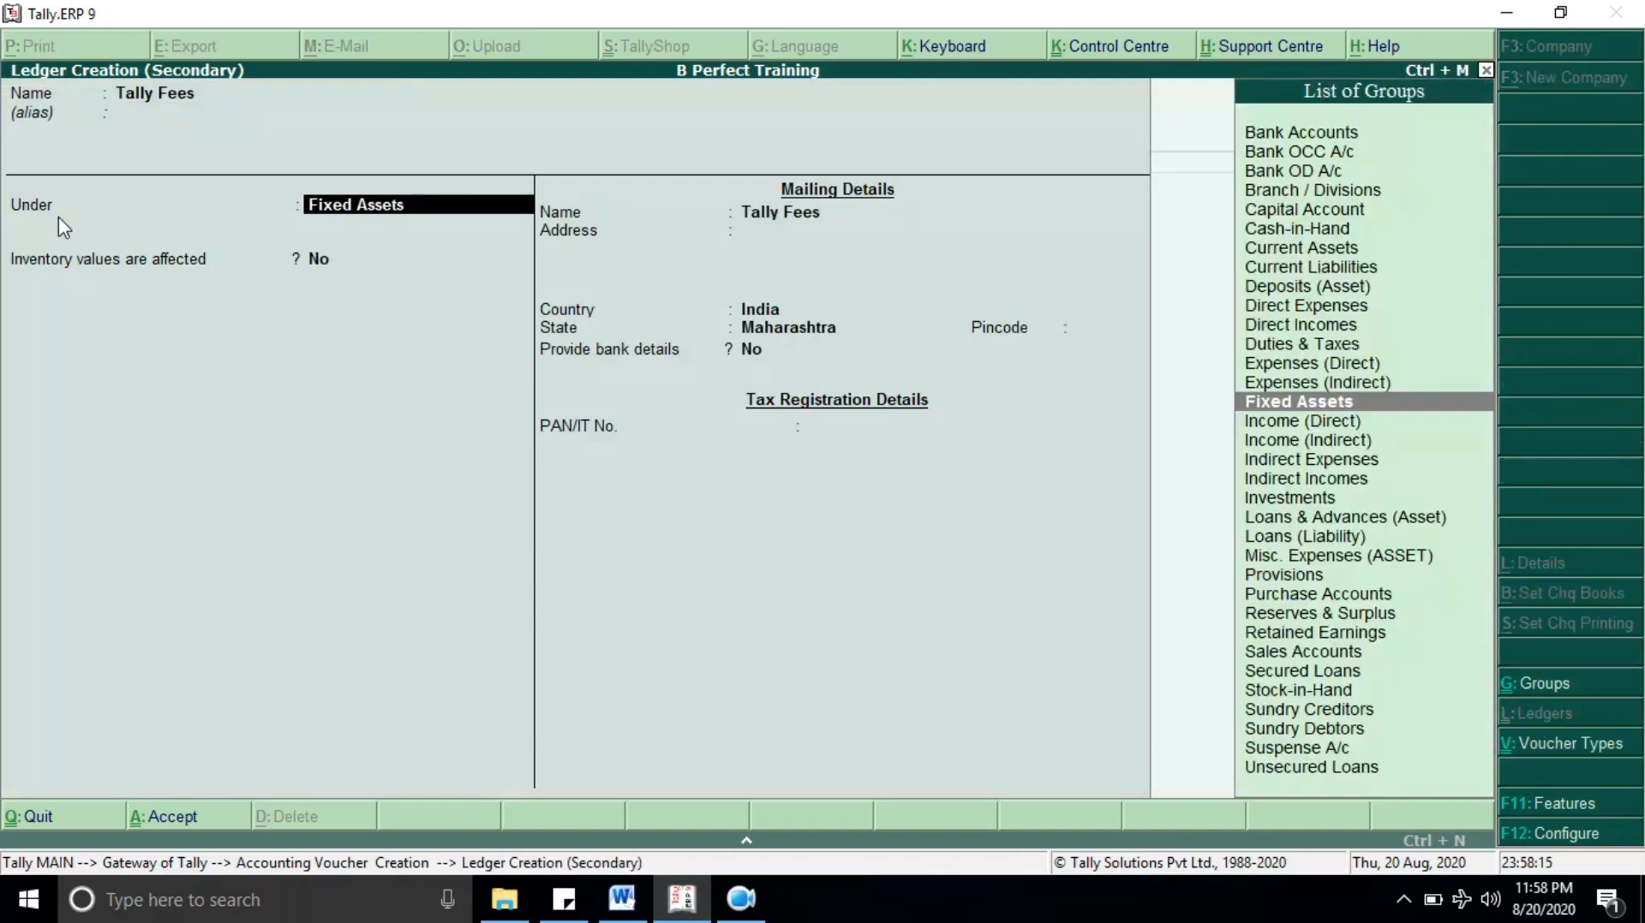
text(Dir)
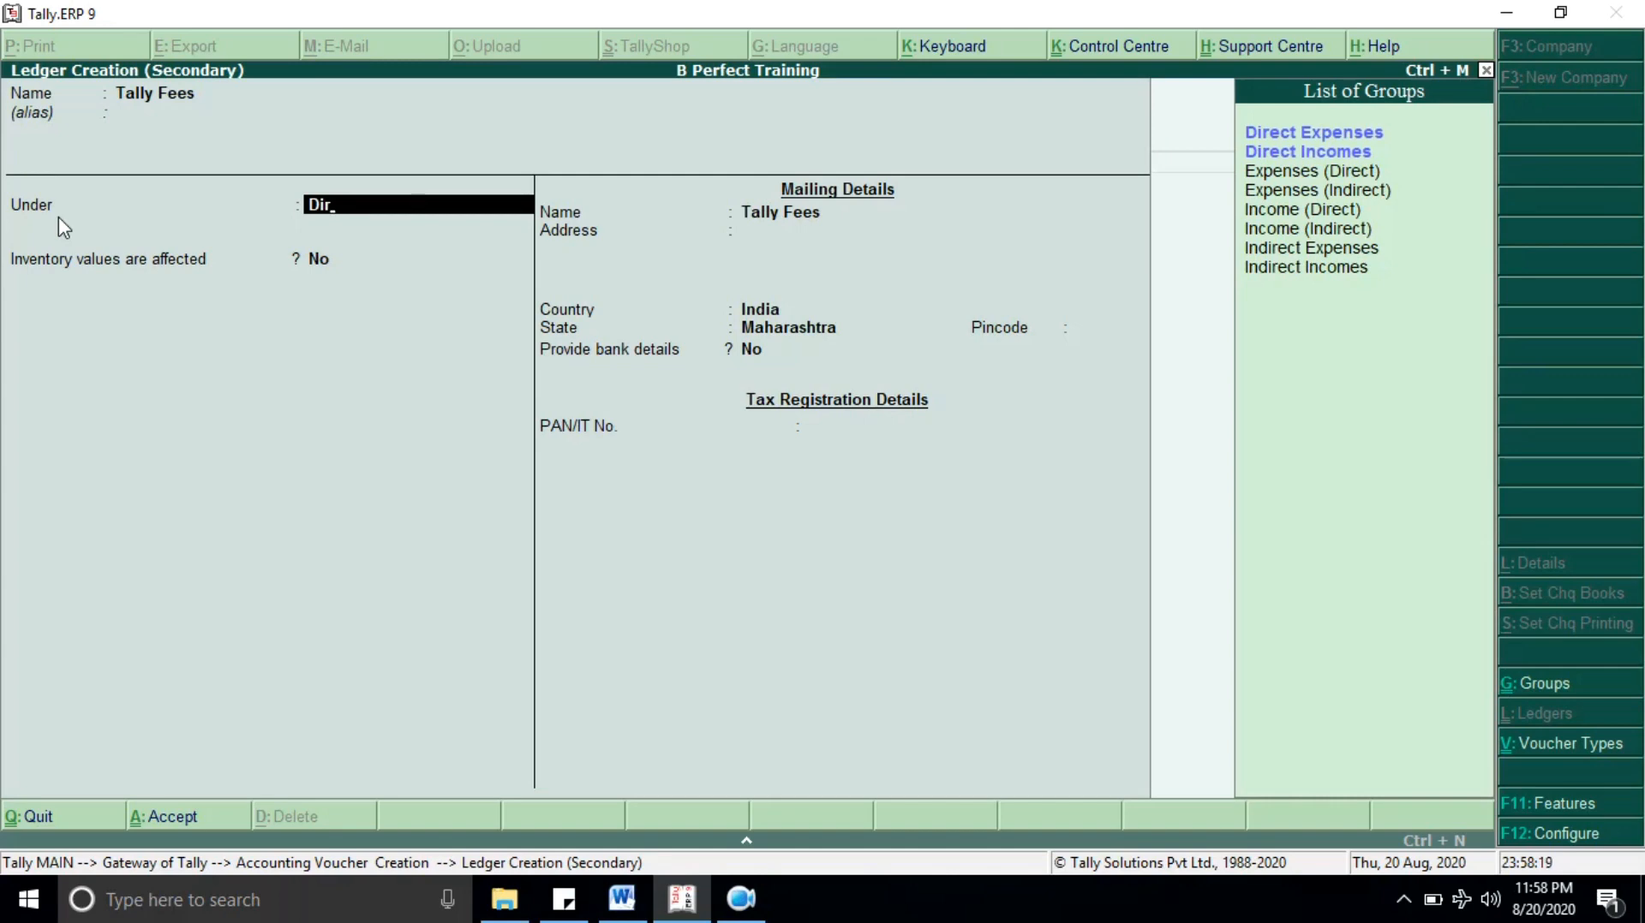
key(Down)
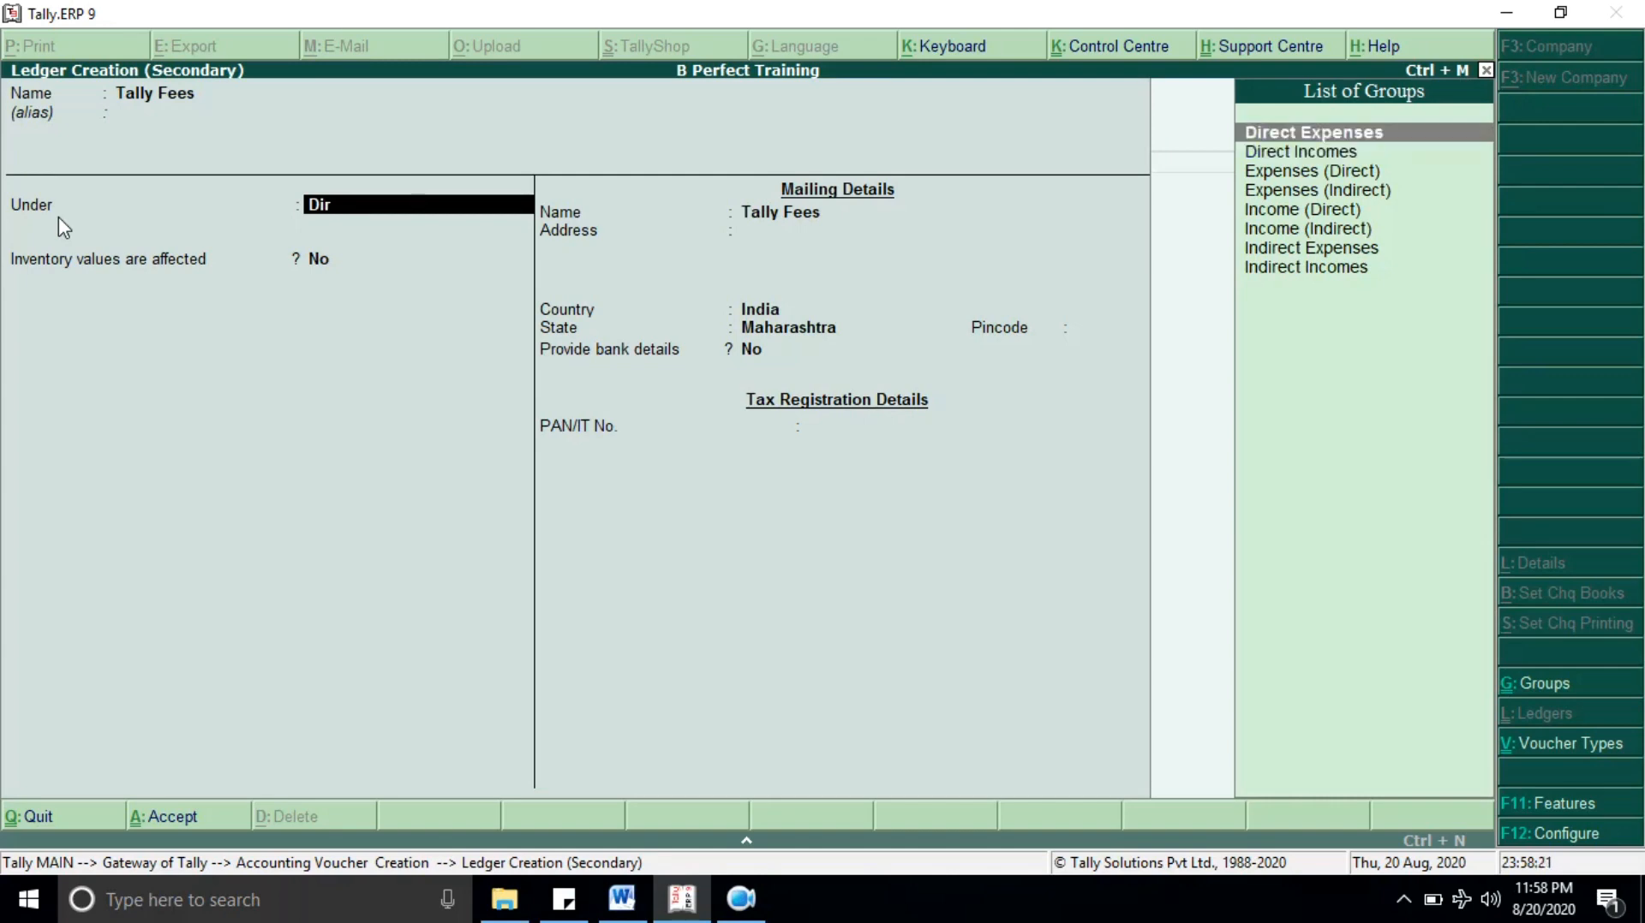
key(Down)
key(Return)
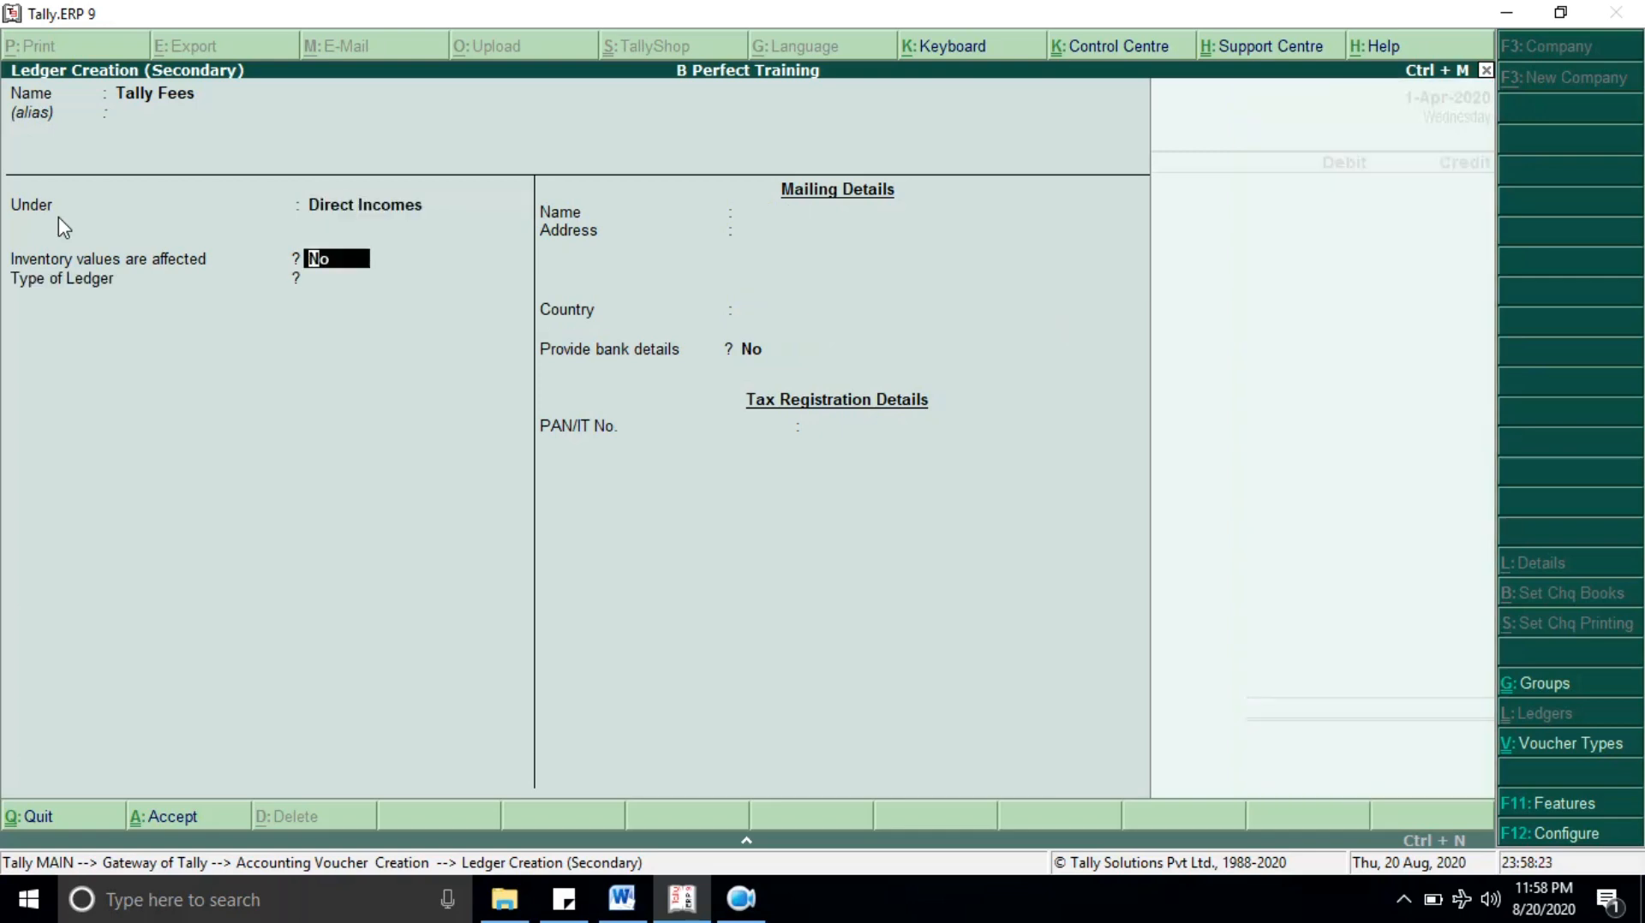
key(Return)
key(Return)
key(Return)
key(Return)
key(Return)
key(Return)
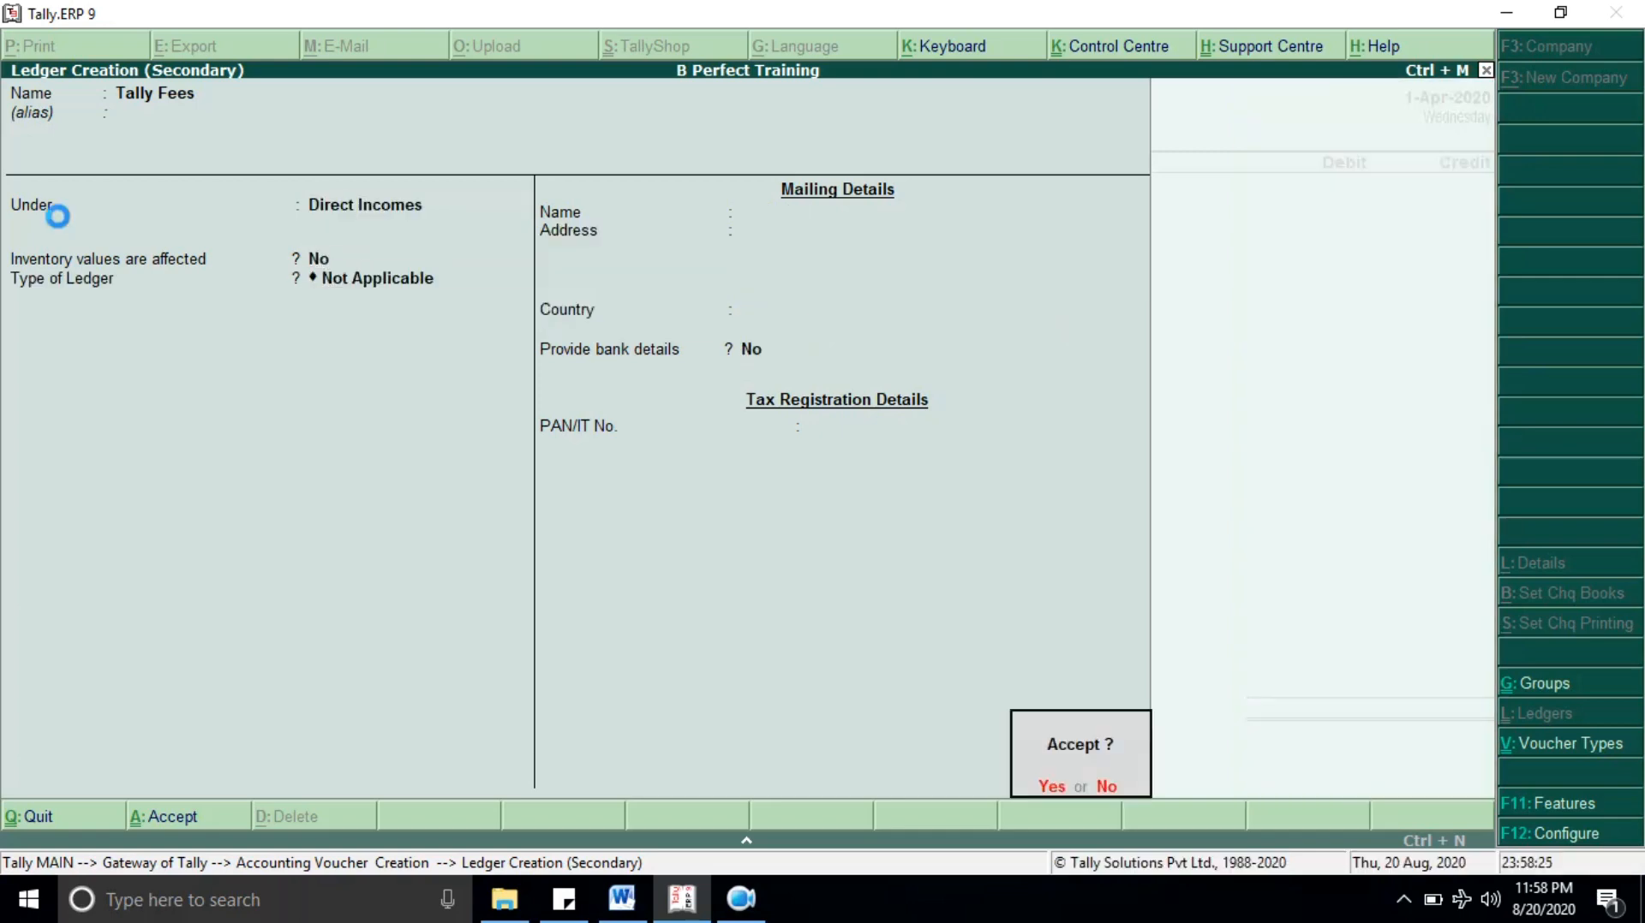
key(Return)
Step: Credit Tally Fees with 100000, debit Cash with the same amount, and accept the Receipt voucher without a narration
text(1000000)
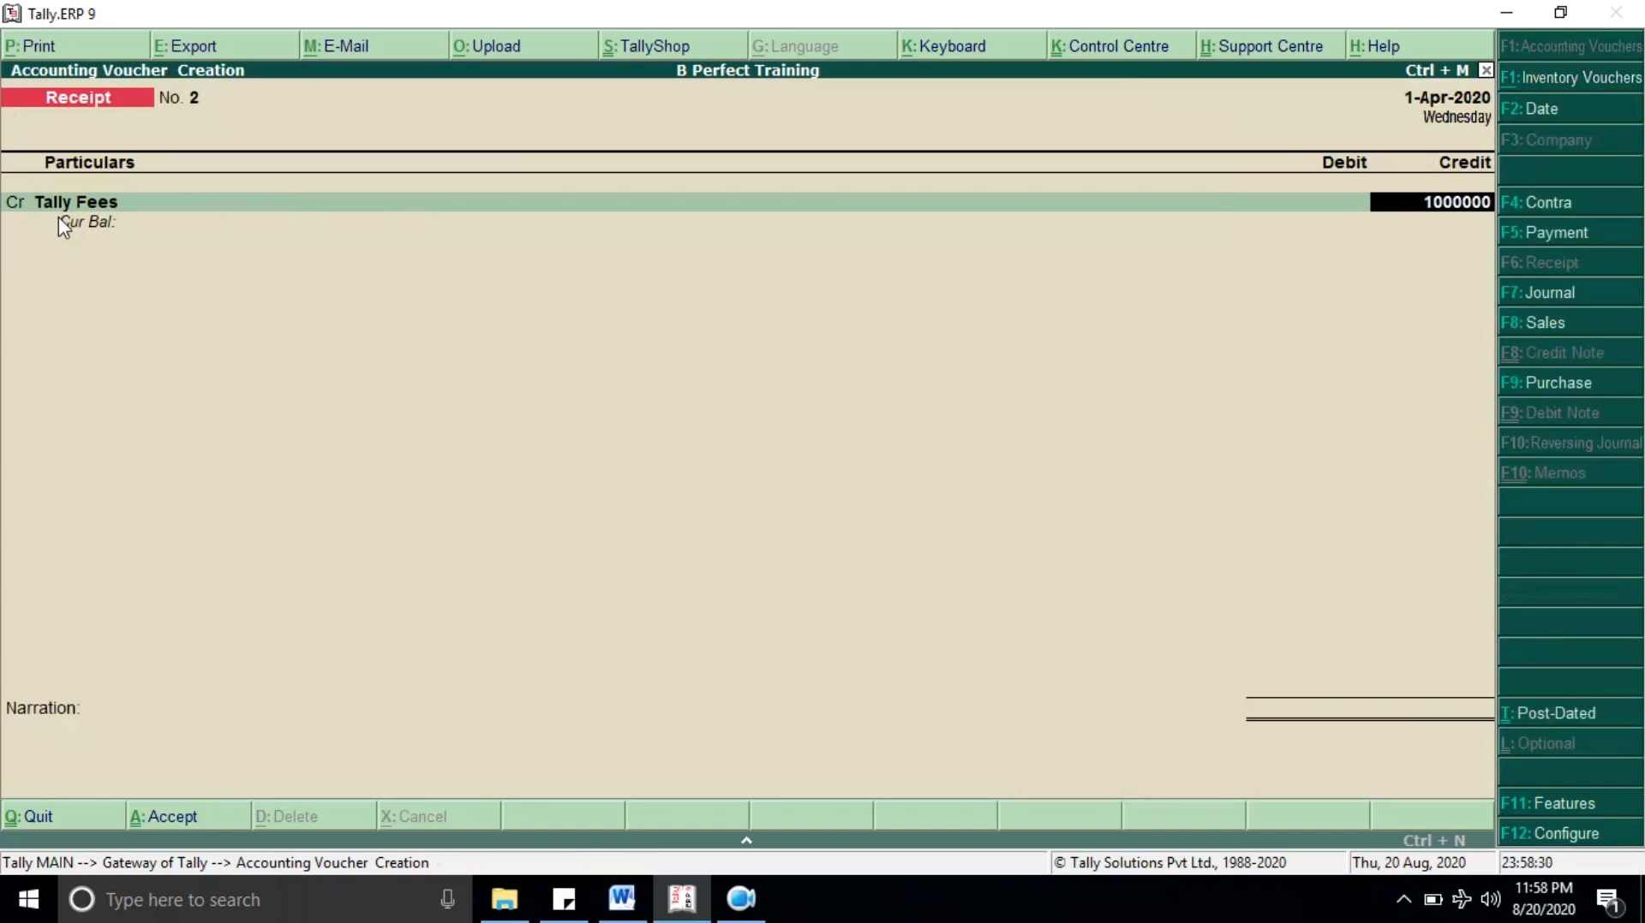
key(Return)
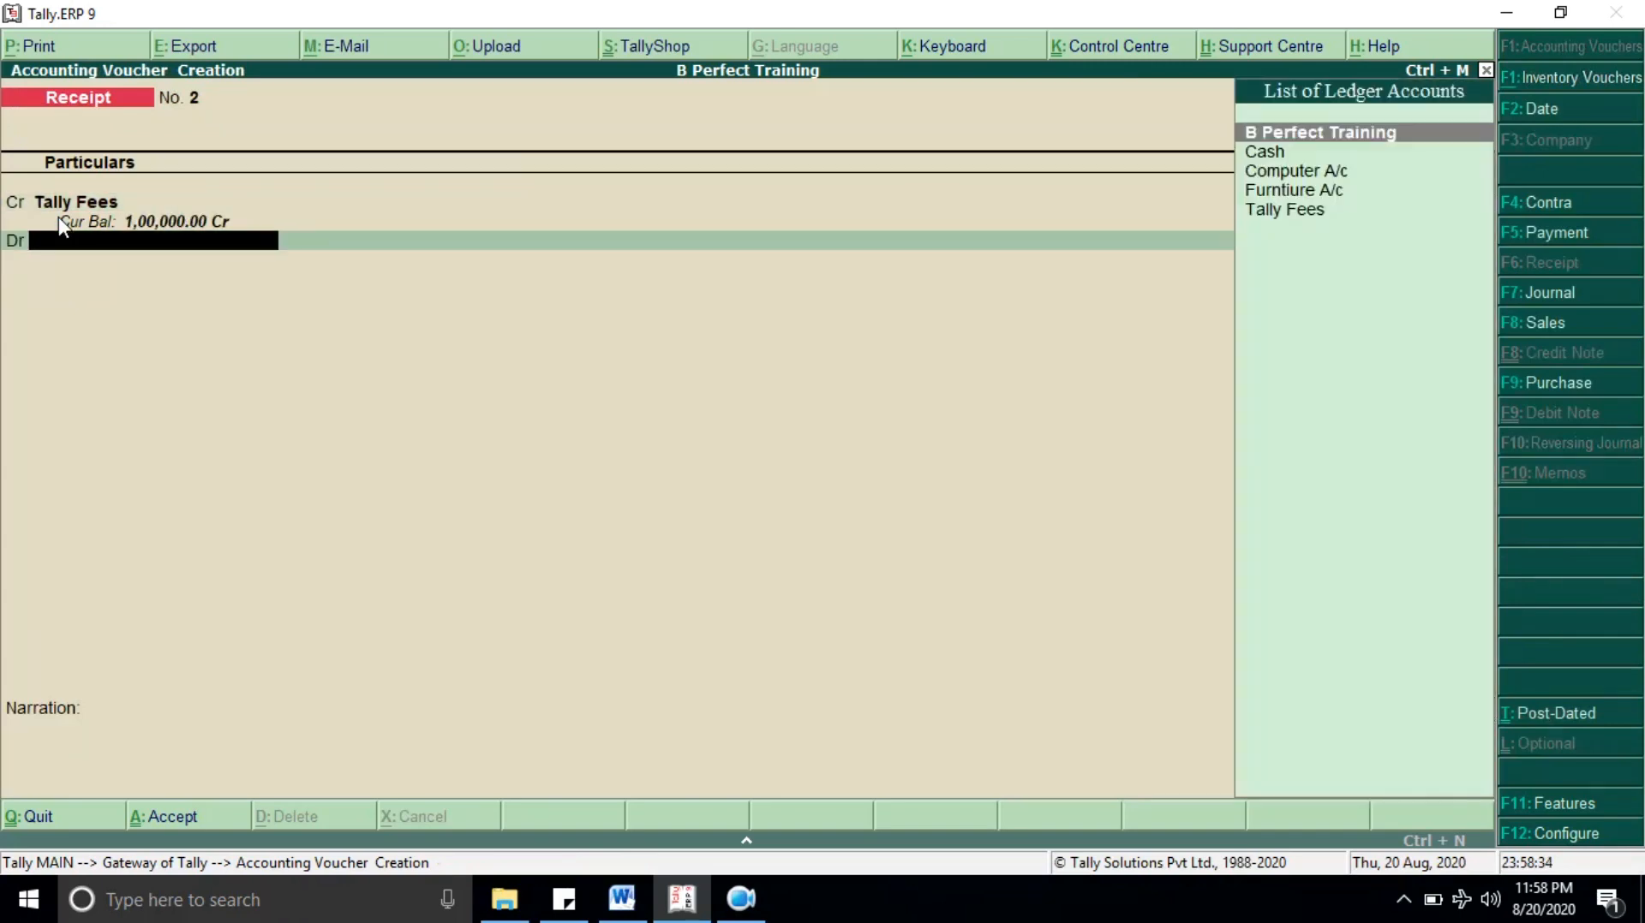
key(Down)
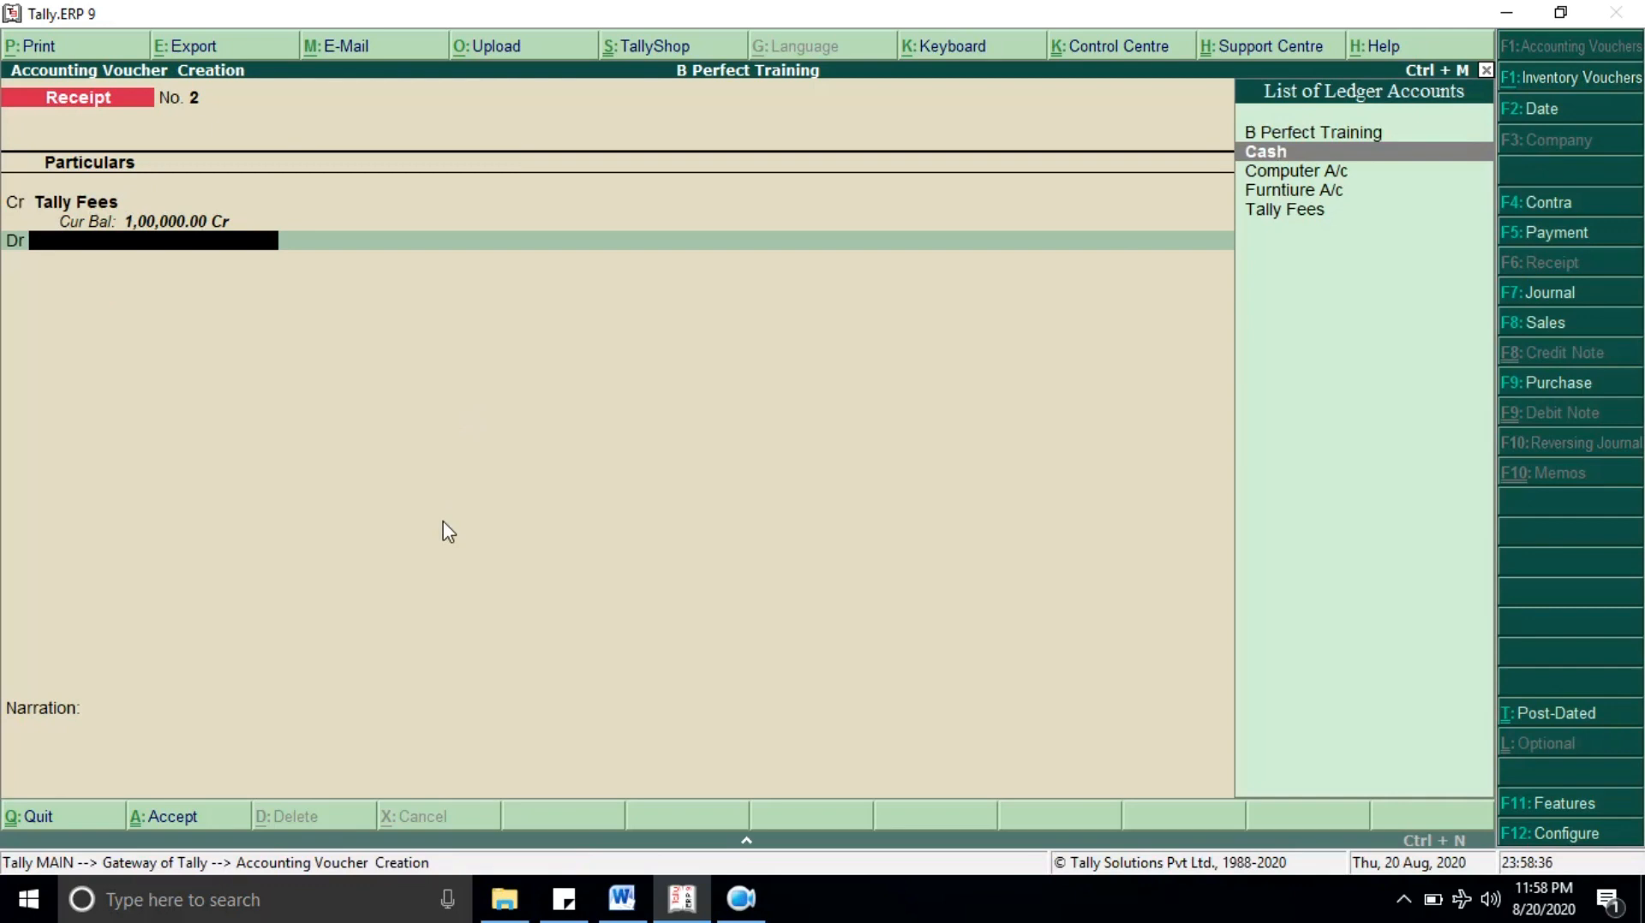
key(Return)
key(Return)
key(Return)
key(Return)
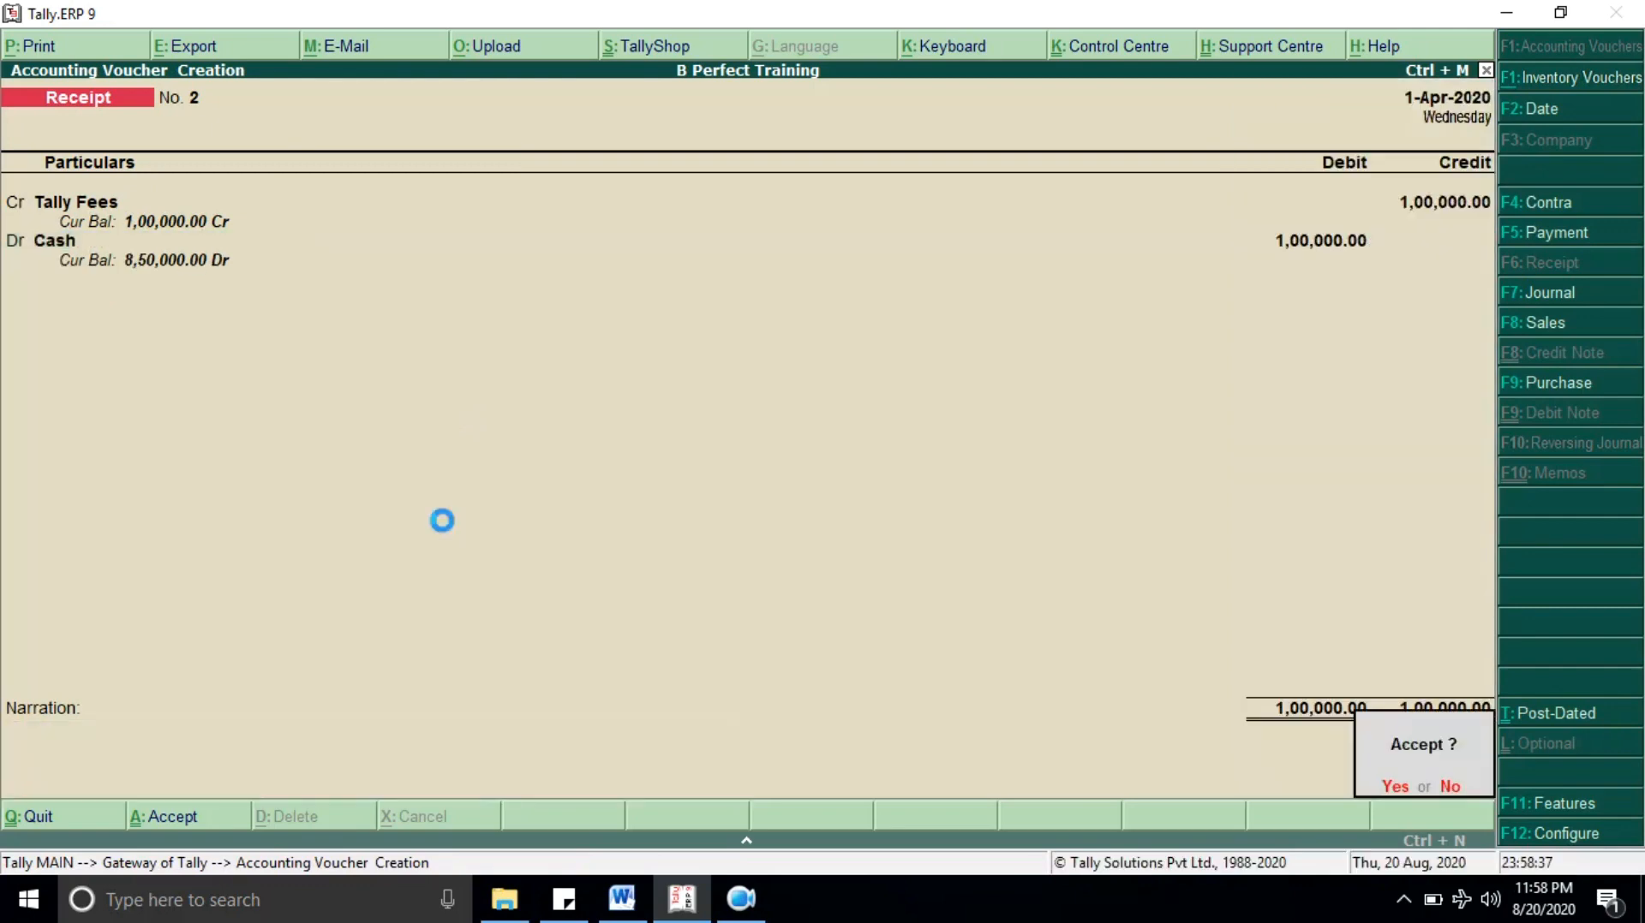
Step: Switch to Word and examine transaction 05 for the type of fees received and the amount
key(alt+Tab)
scroll(485, 518, down, 3)
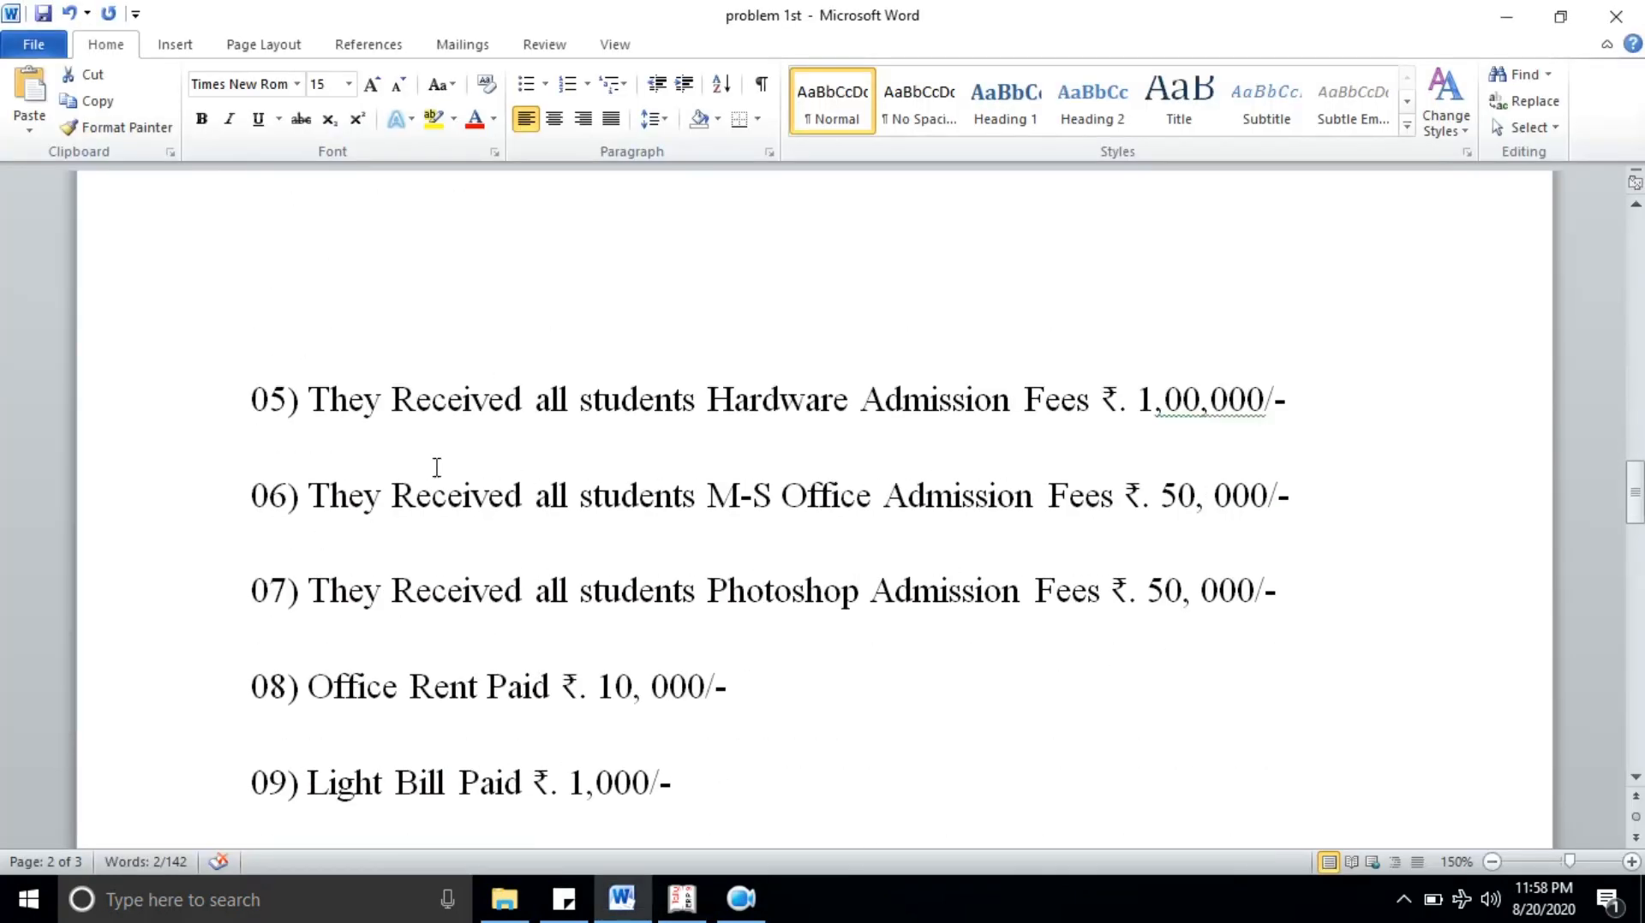
drag(256, 397, 1235, 415)
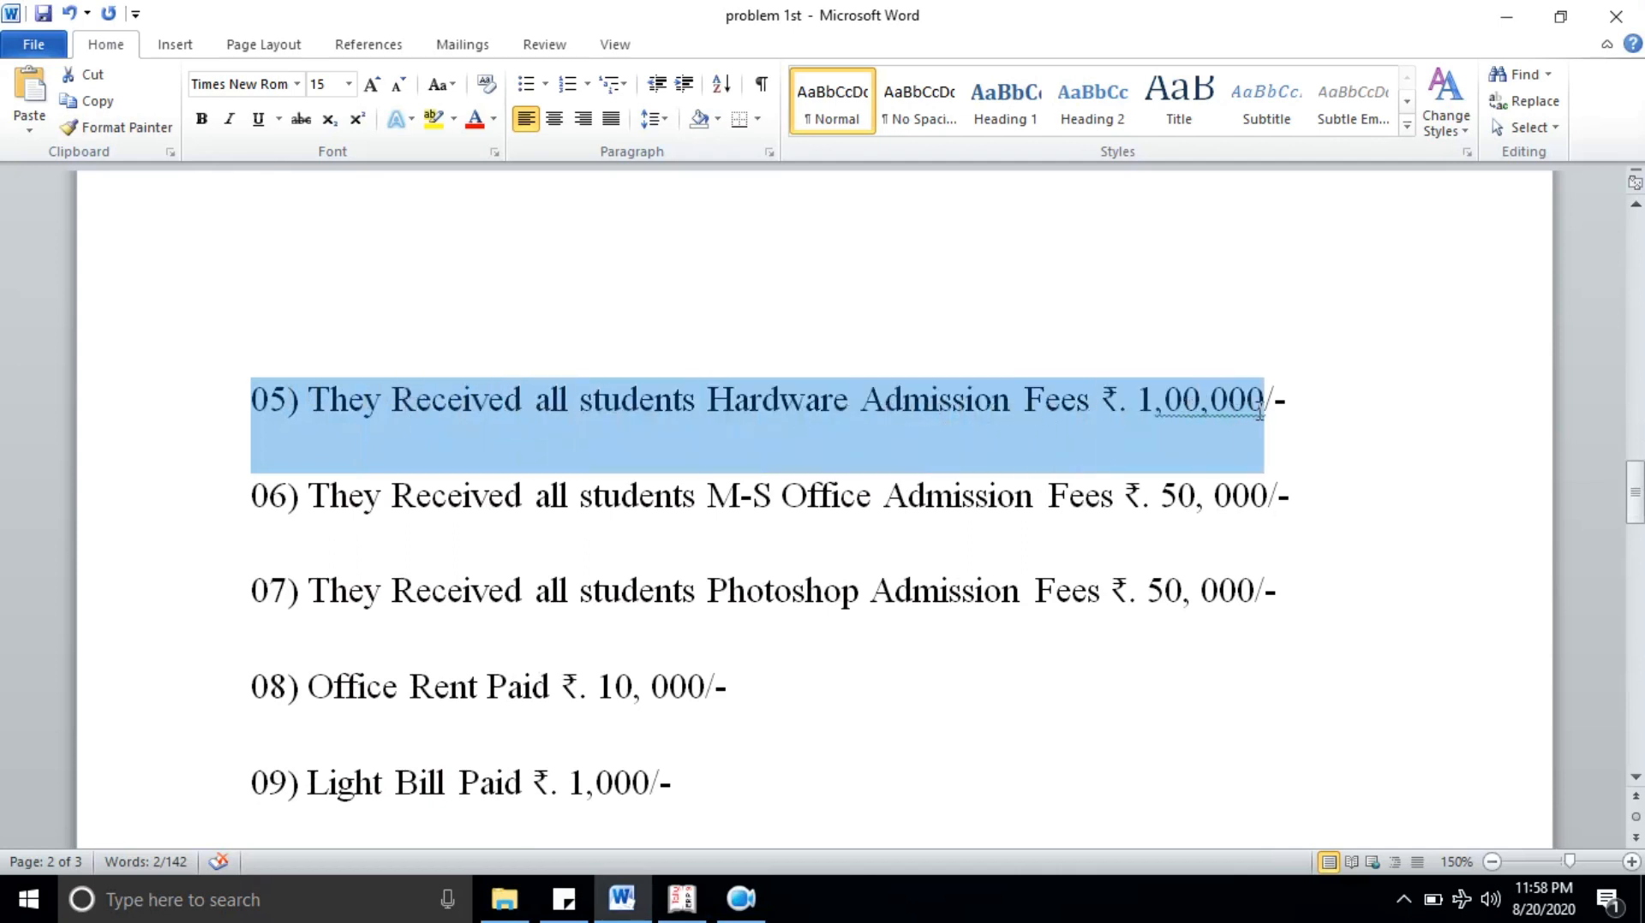
click(1259, 414)
drag(1139, 415, 1294, 400)
click(1293, 400)
Step: Switch back to Tally.ERP 9 and create the ledger Hardware Fees under Direct Incomes for the Cr line, keeping the other defaults
key(alt+Tab)
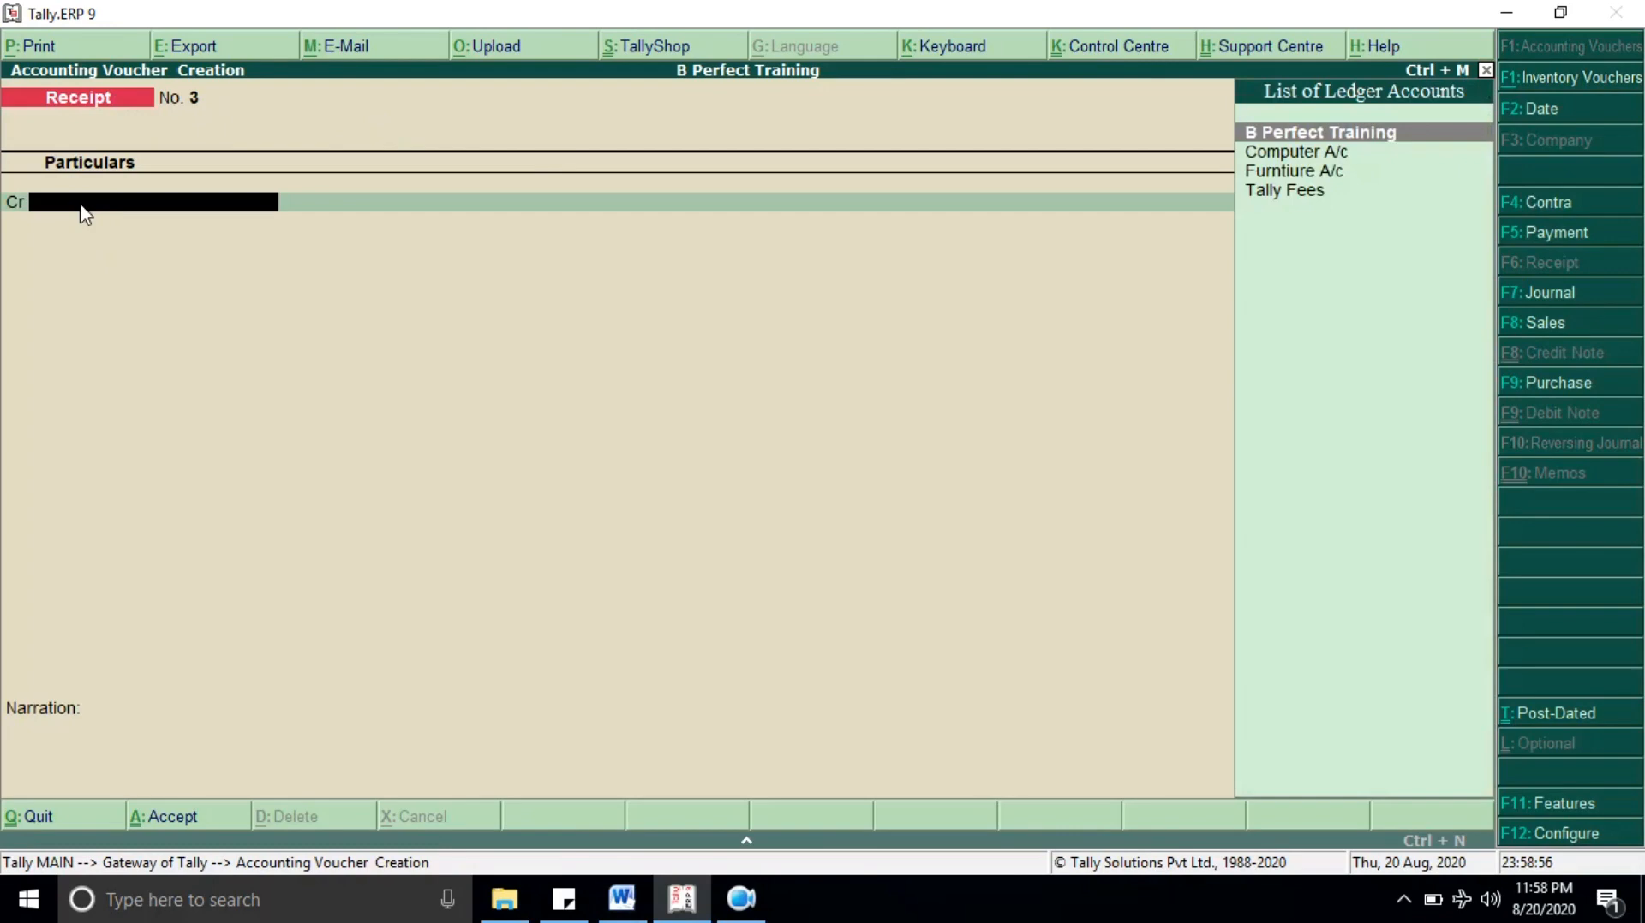
key(alt+c)
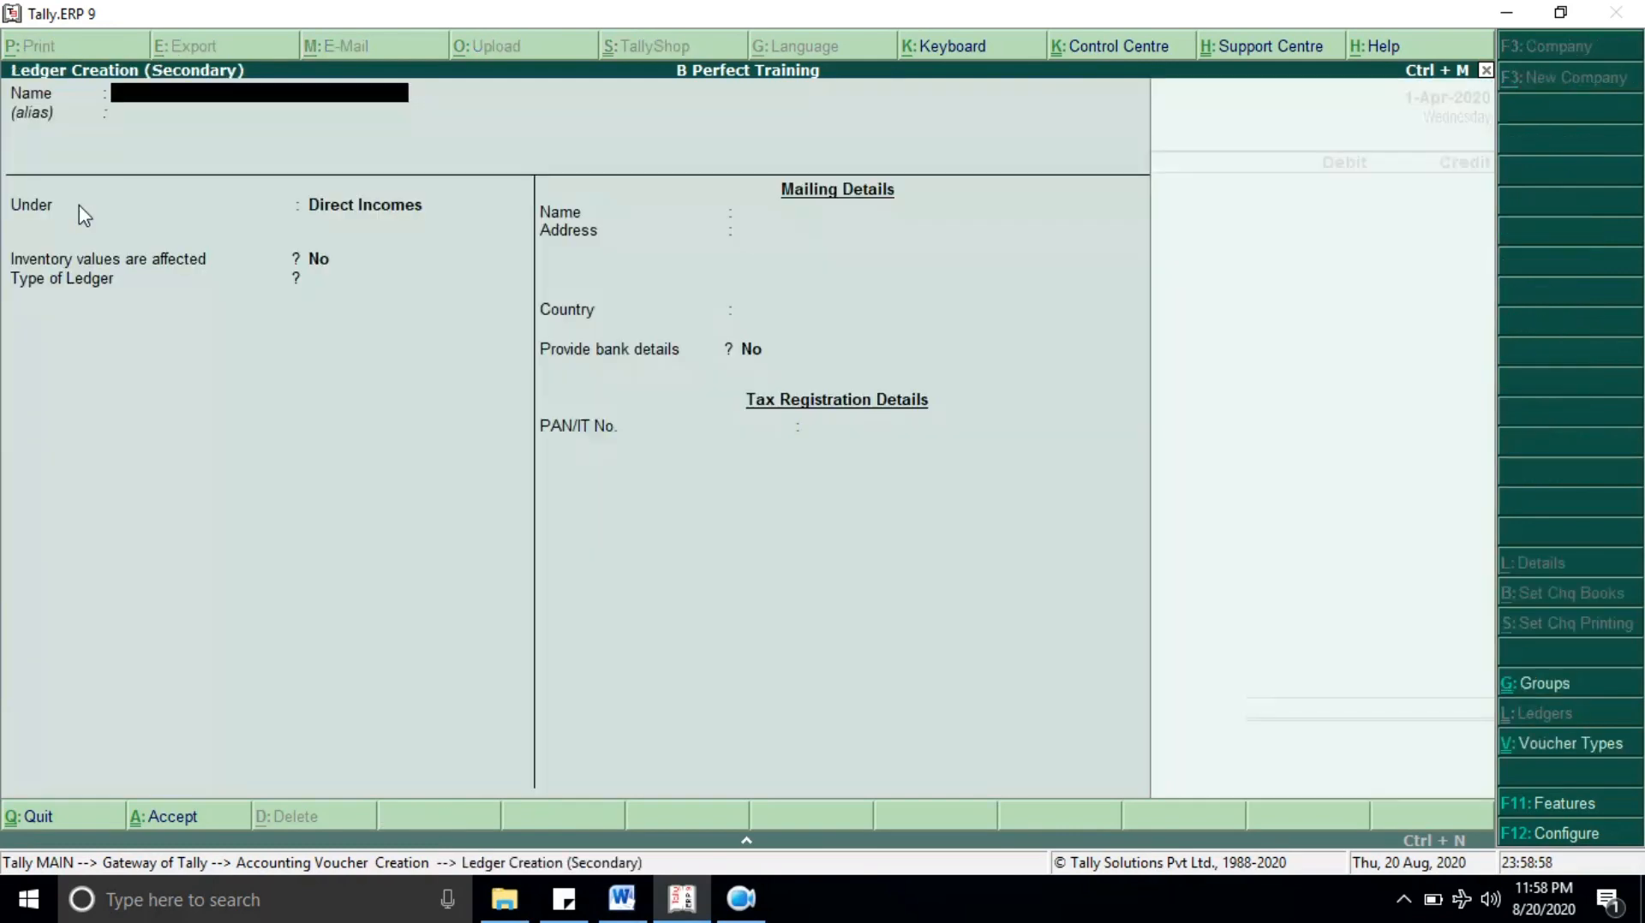
text(Hardware Fees)
key(Return)
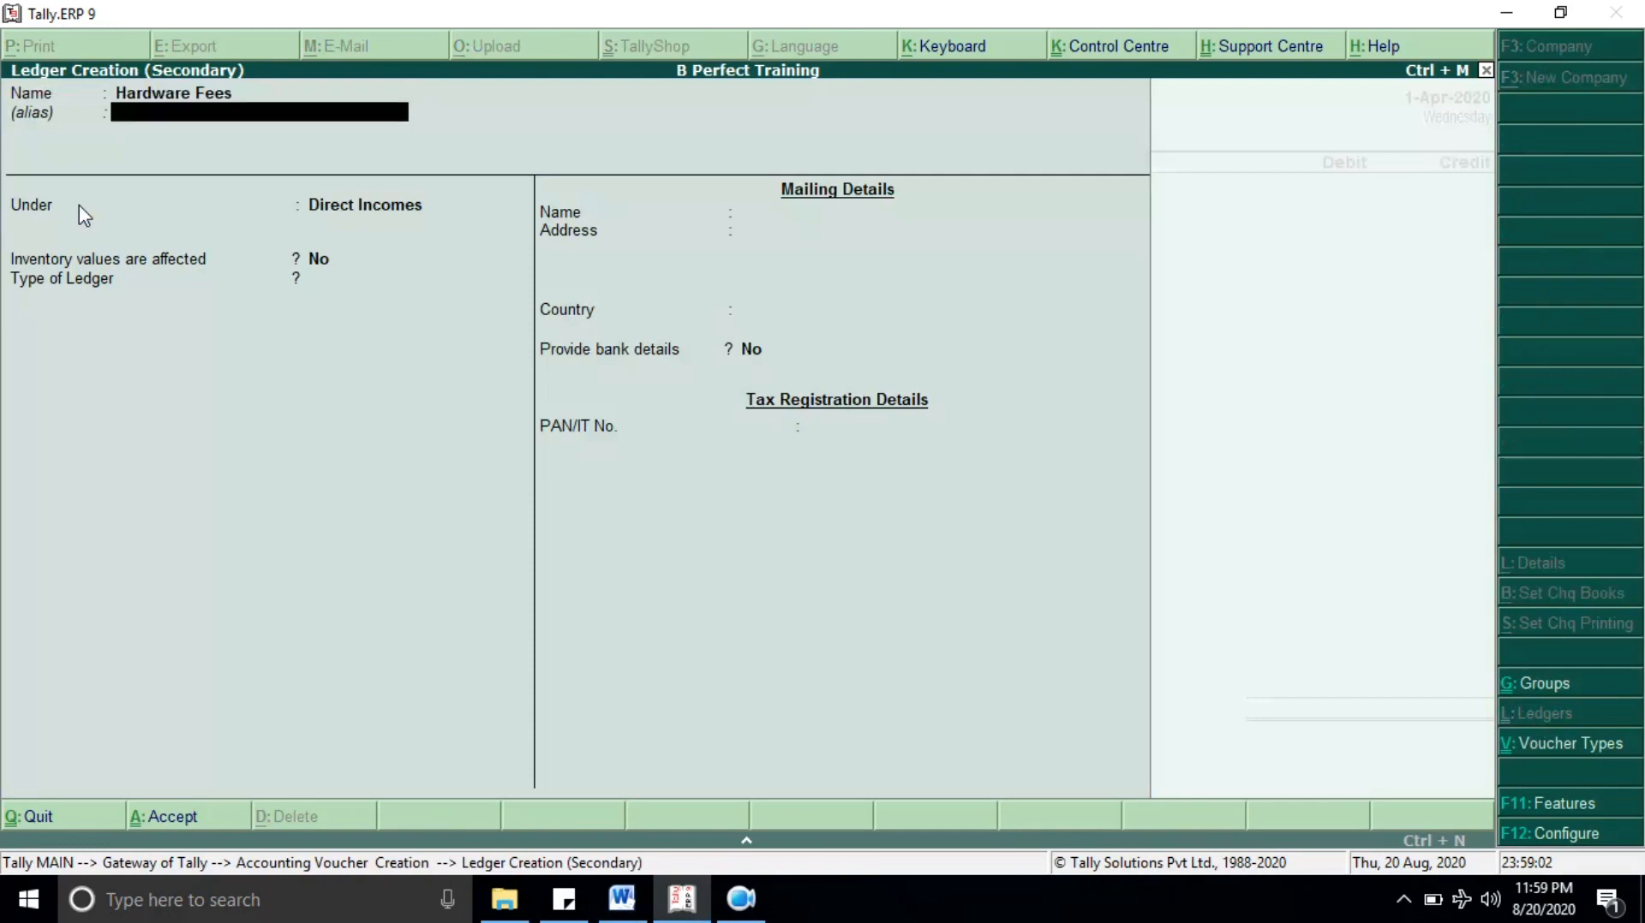
key(Return)
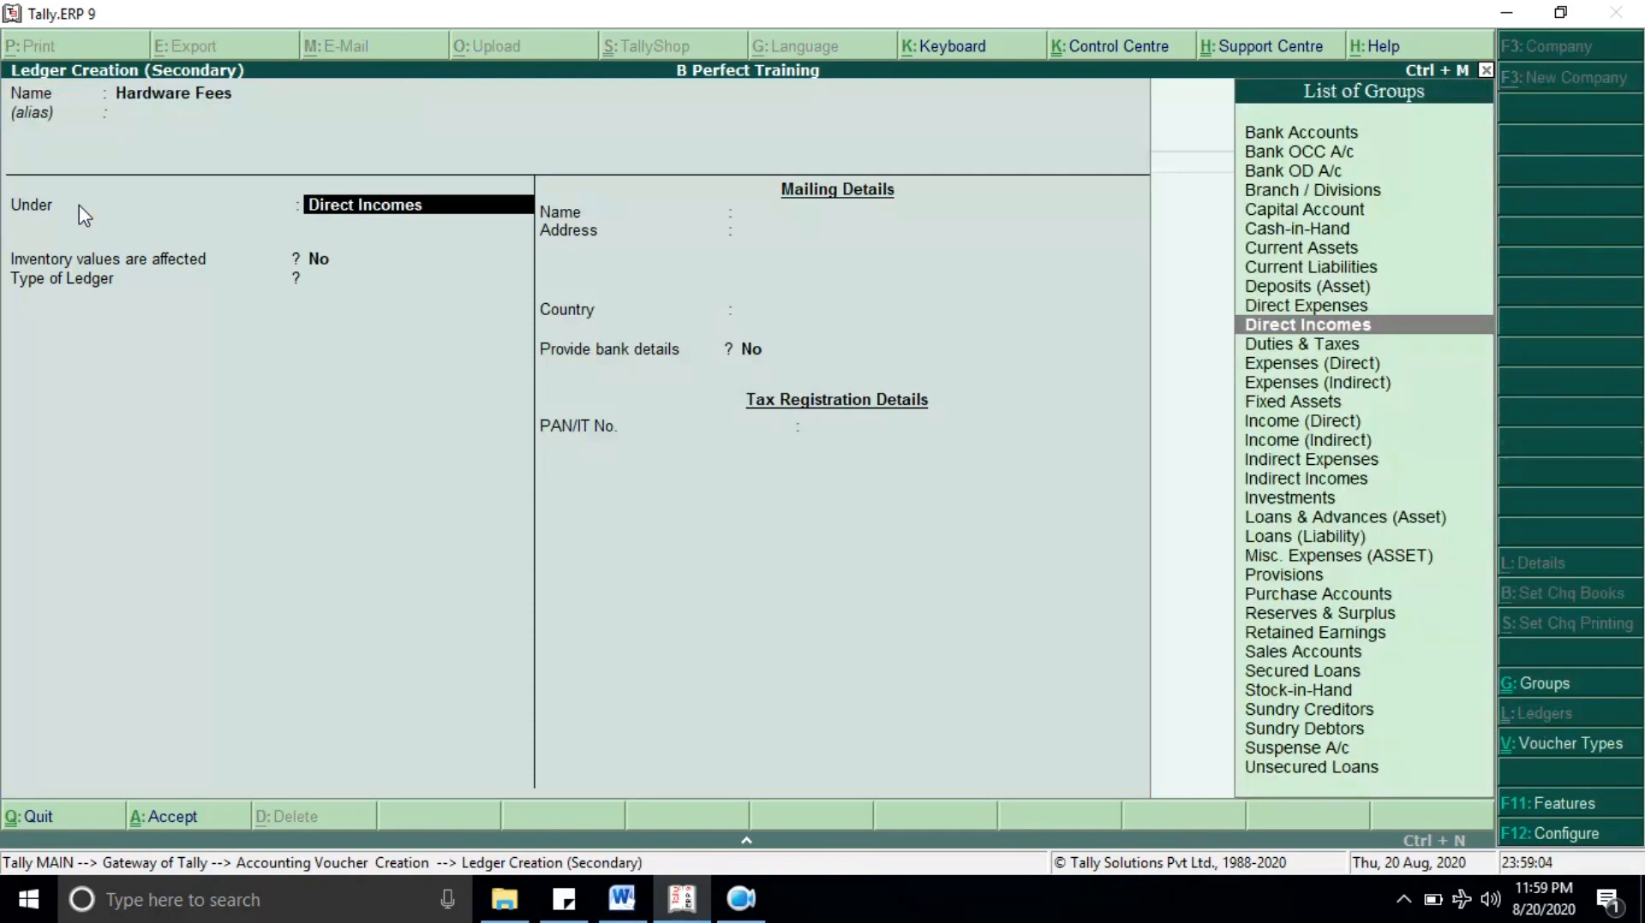
key(Return)
key(Return)
key(Return)
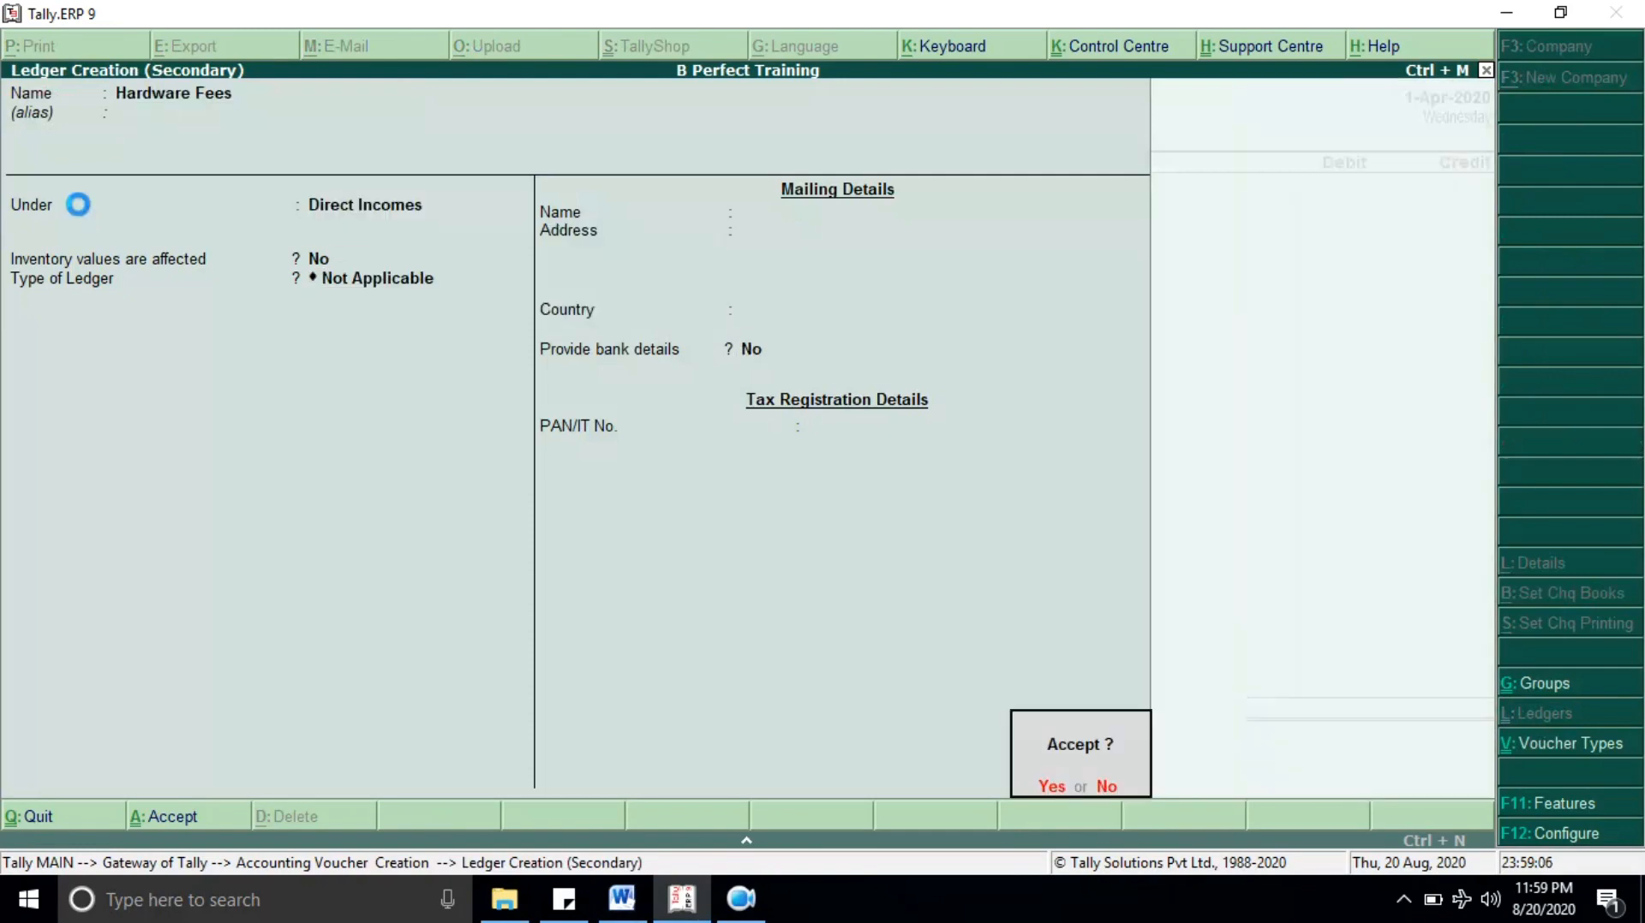
key(Return)
Step: Credit Hardware Fees with 100000, debit Cash with the same amount, and accept the Receipt voucher without a narration
text(100000)
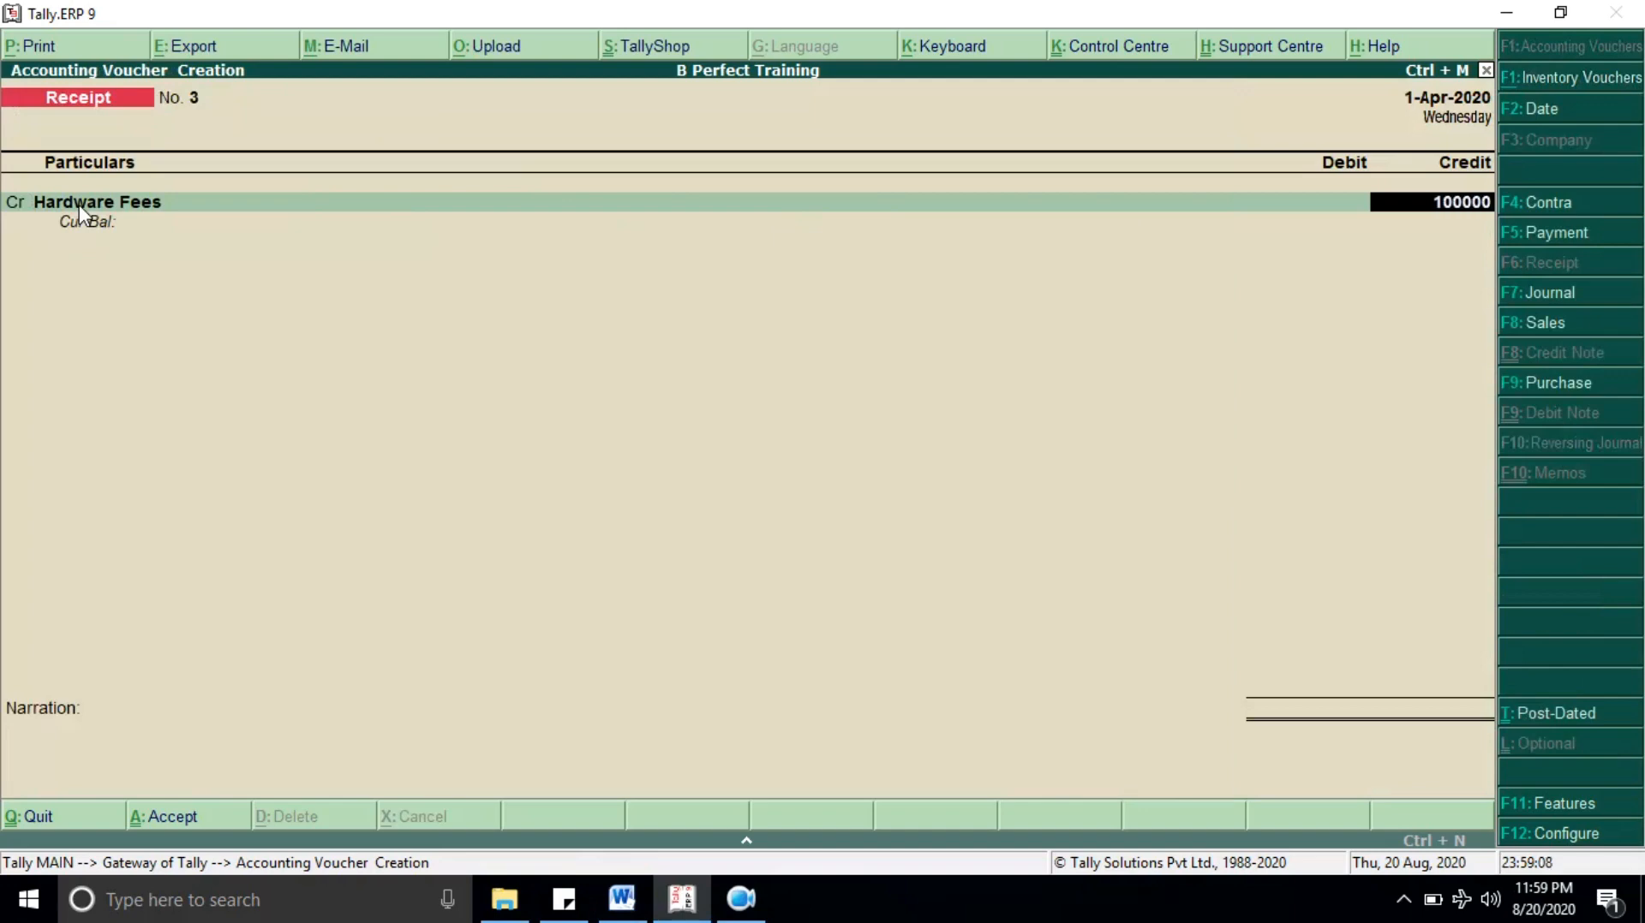
key(BackSpace)
key(BackSpace)
key(Return)
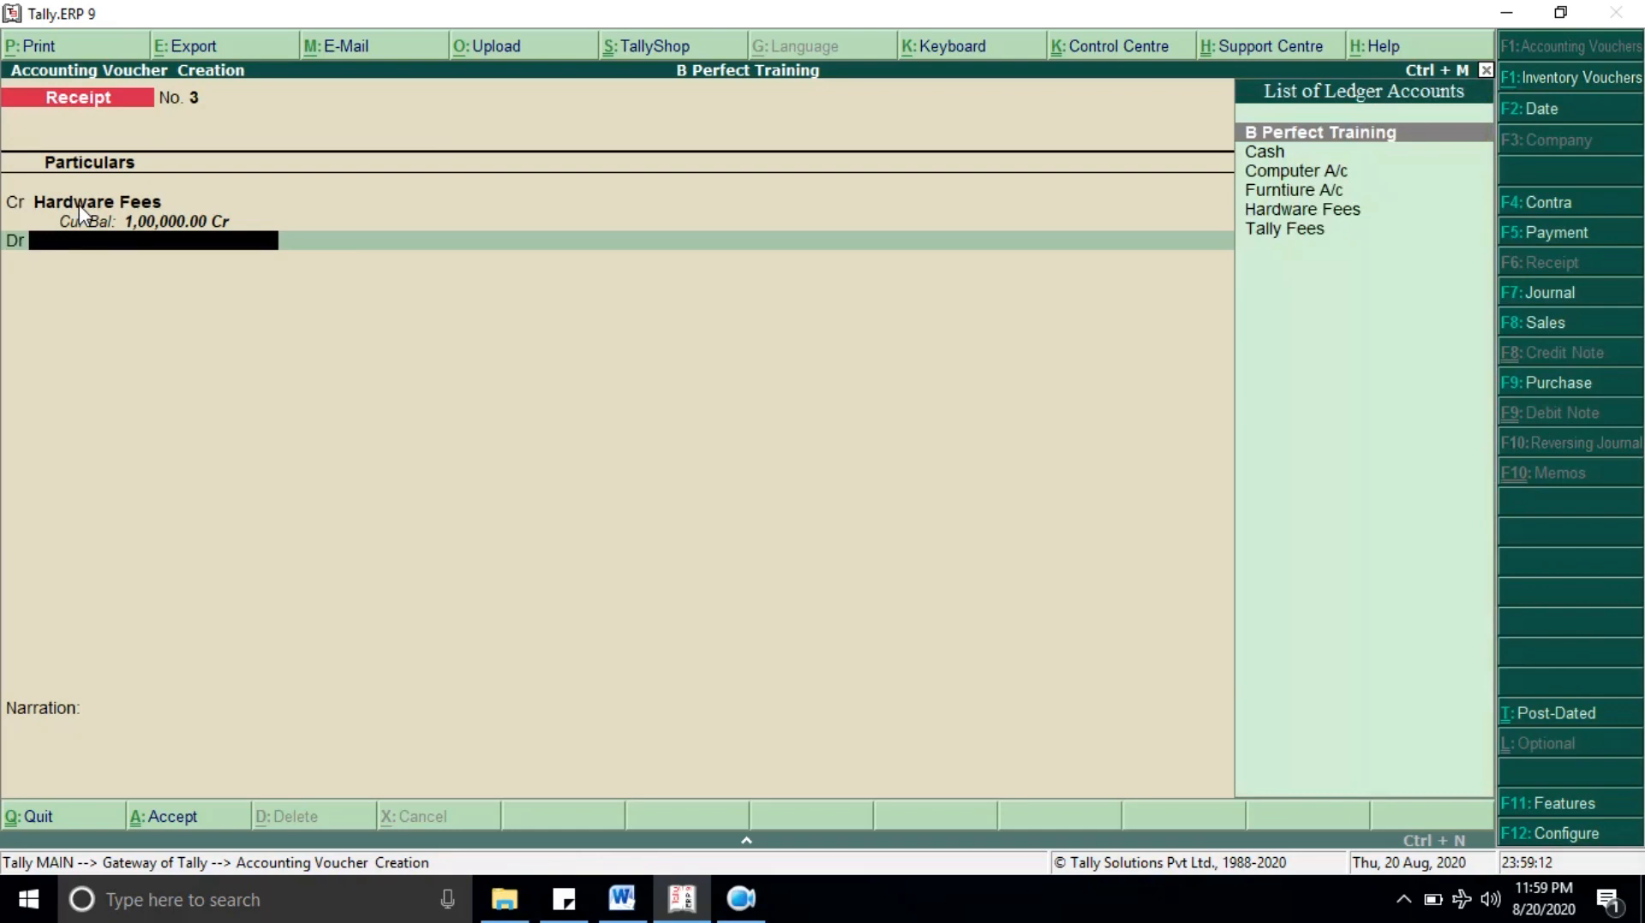
key(Down)
key(Return)
key(Return)
key(Return)
key(Return)
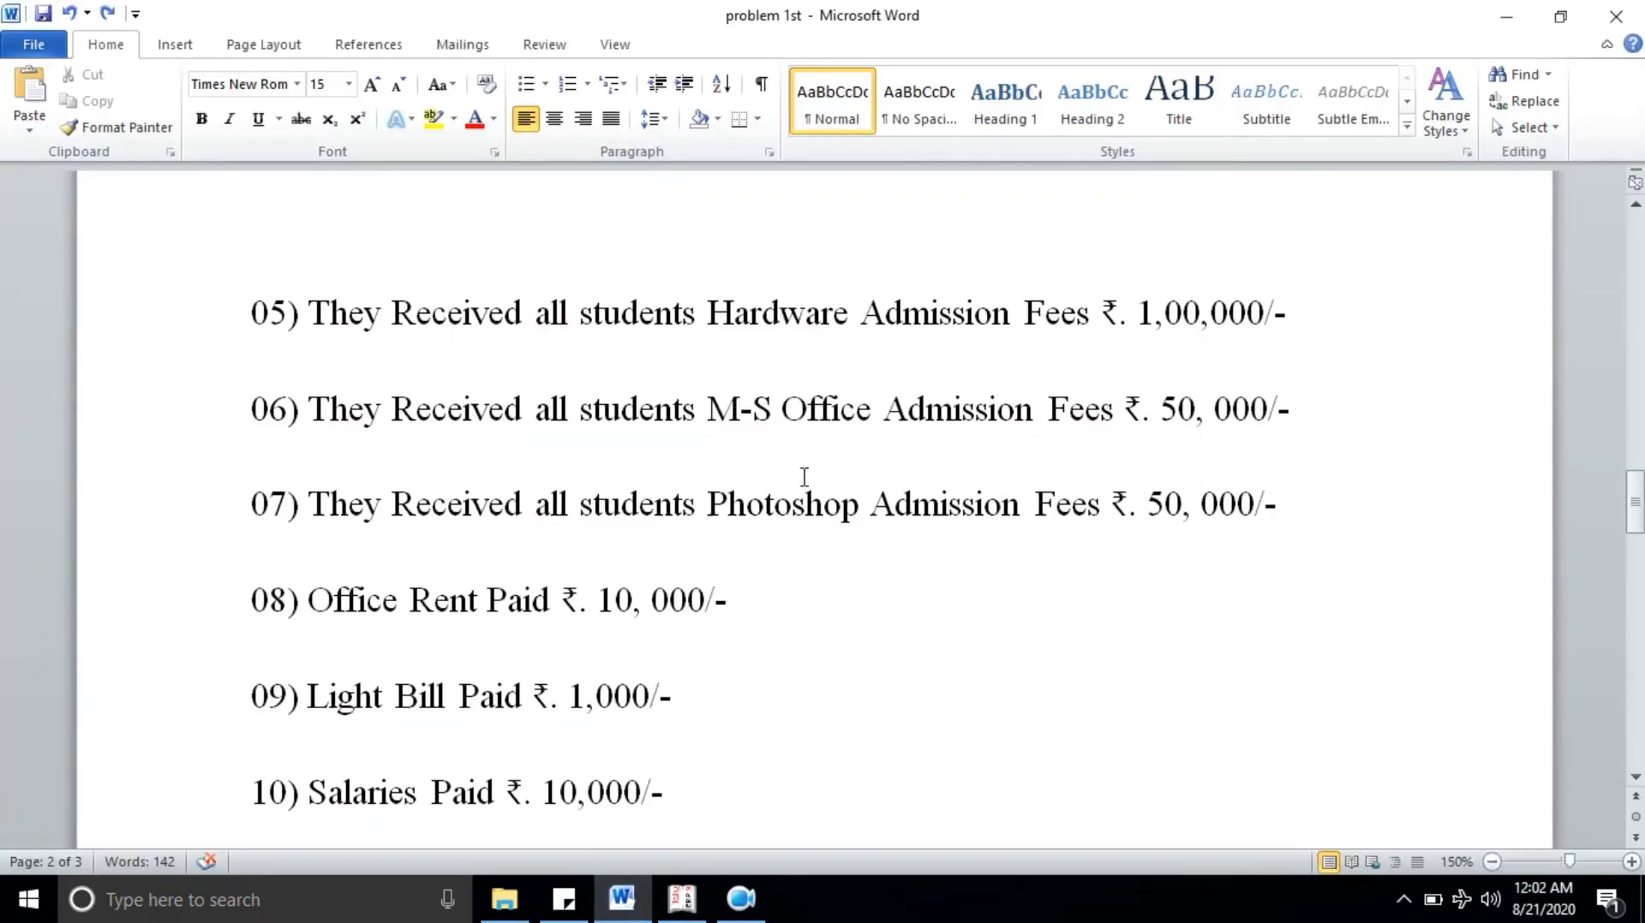
Step: Add a blank line above transaction 06 in the Word document and highlight that transaction and its amount for review
scroll(848, 449, down, 1)
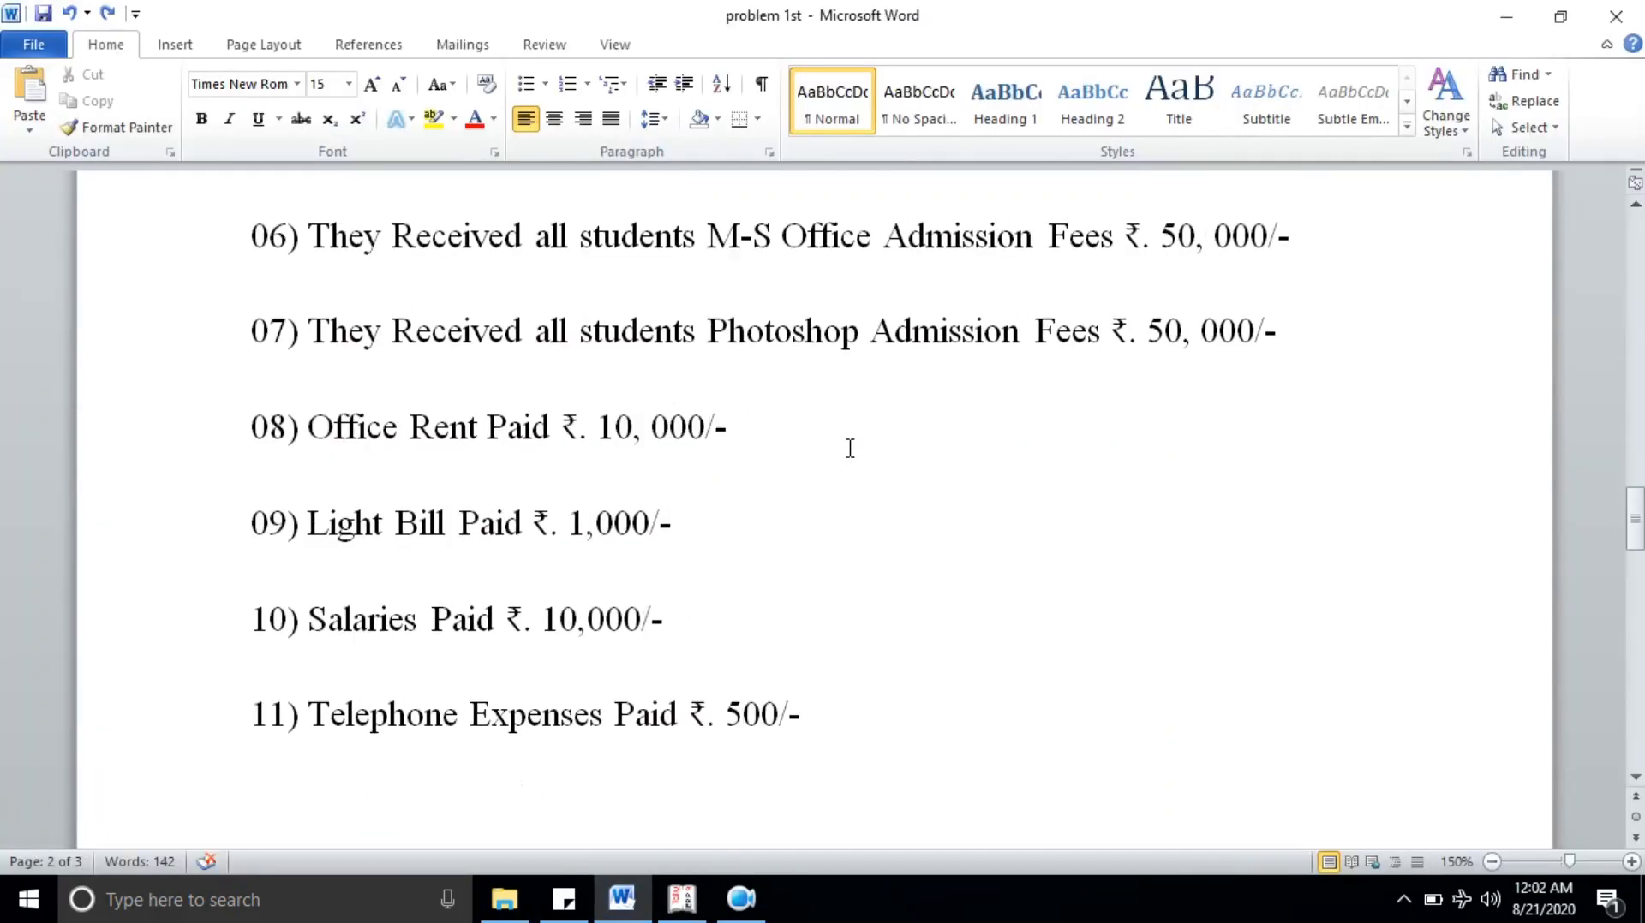
scroll(488, 467, up, 2)
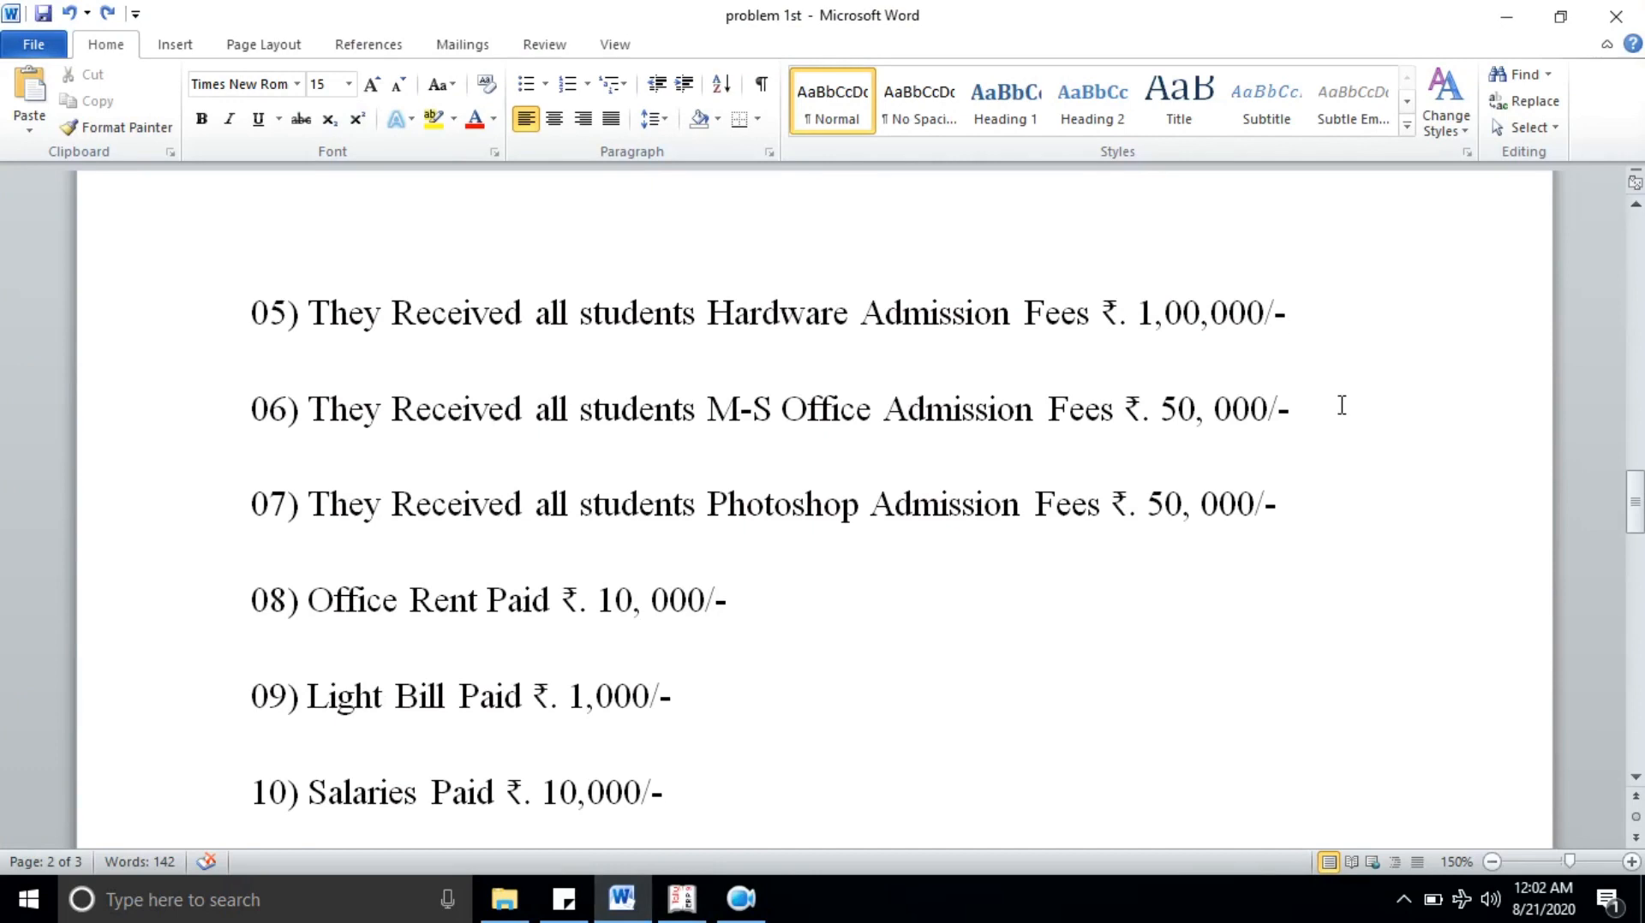
key(Return)
scroll(1311, 377, down, 2)
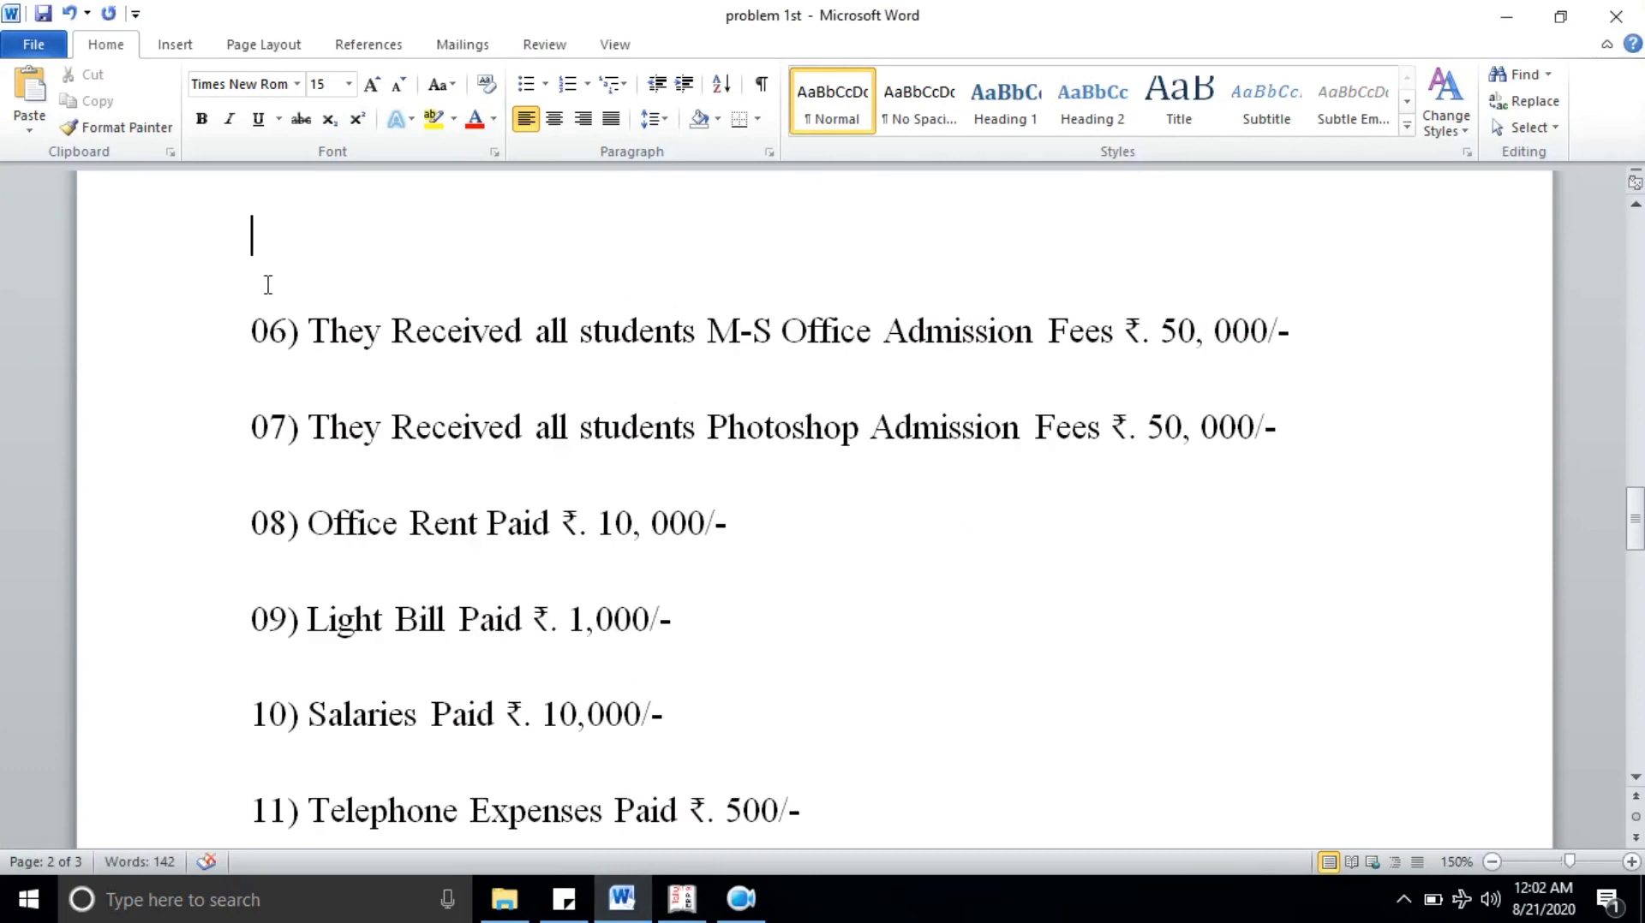
drag(255, 324, 1315, 333)
drag(1156, 328, 1283, 341)
drag(260, 331, 1301, 322)
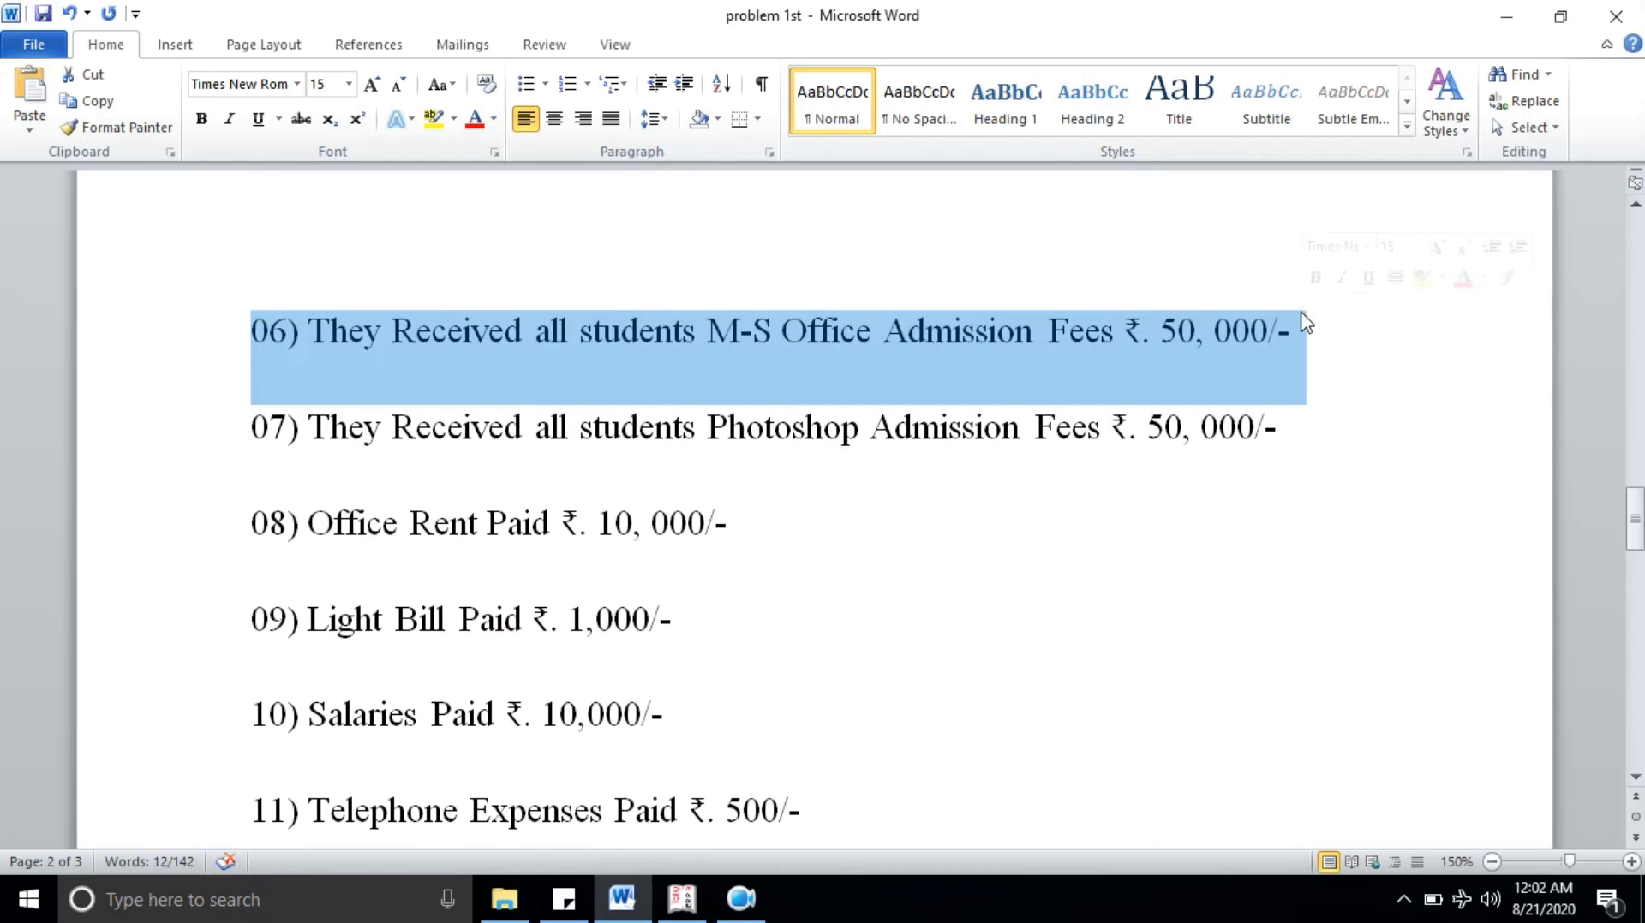
Step: Return to Tally.ERP 9 and create the ledger MS Office Fees under Direct Incomes for the new Receipt voucher's Cr line
key(alt+Tab)
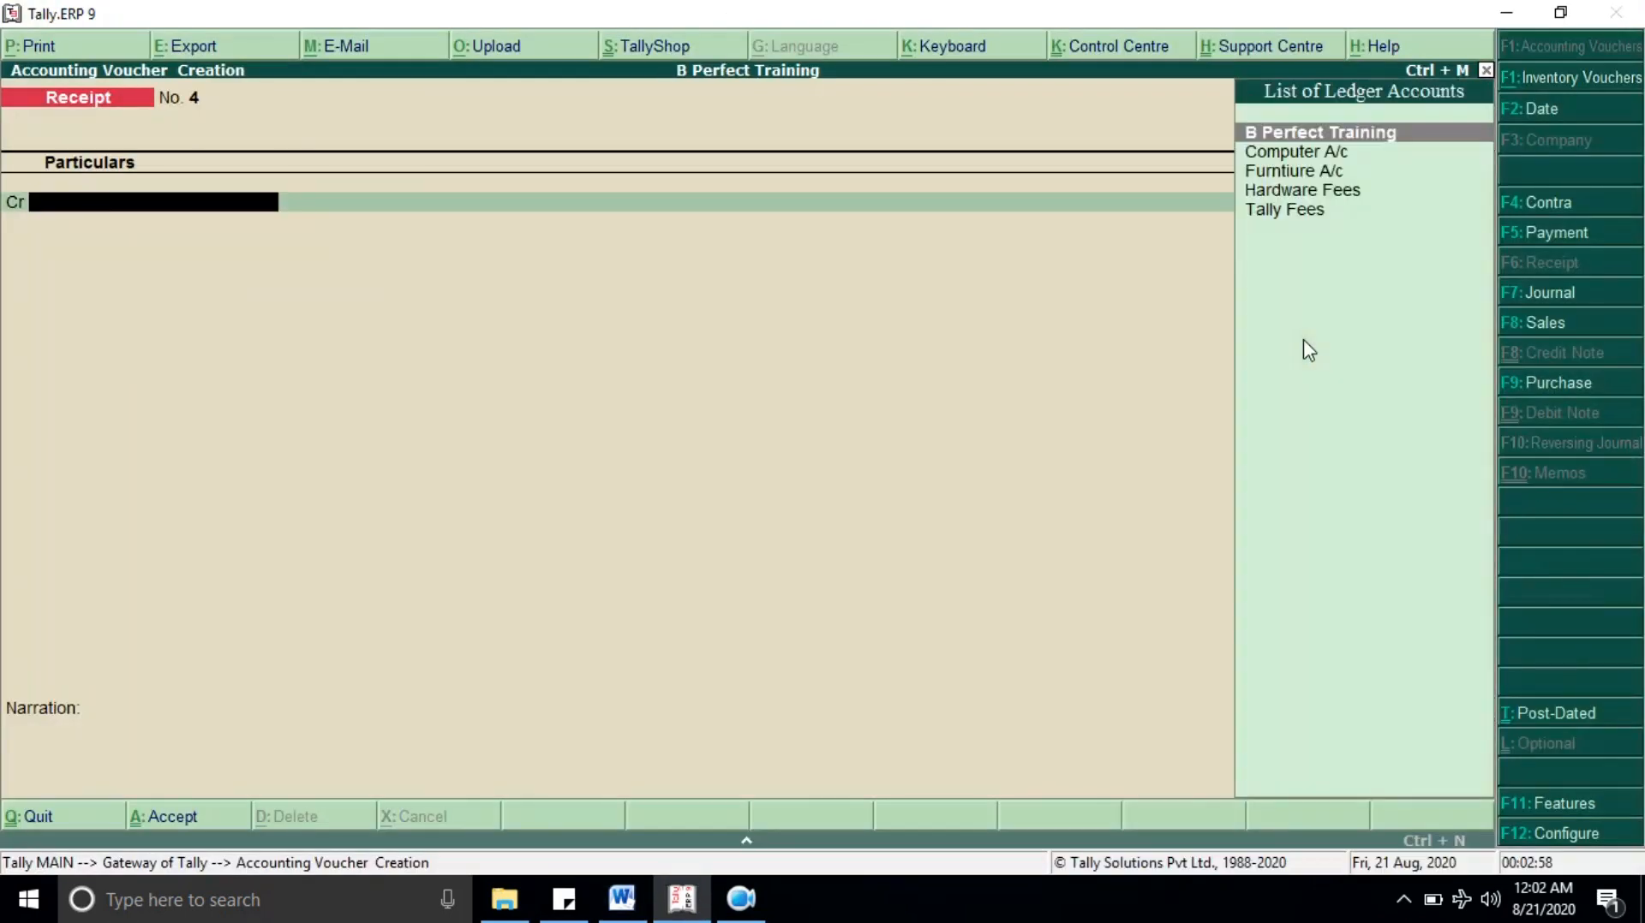
key(alt+c)
text(MS office Fees)
key(Return)
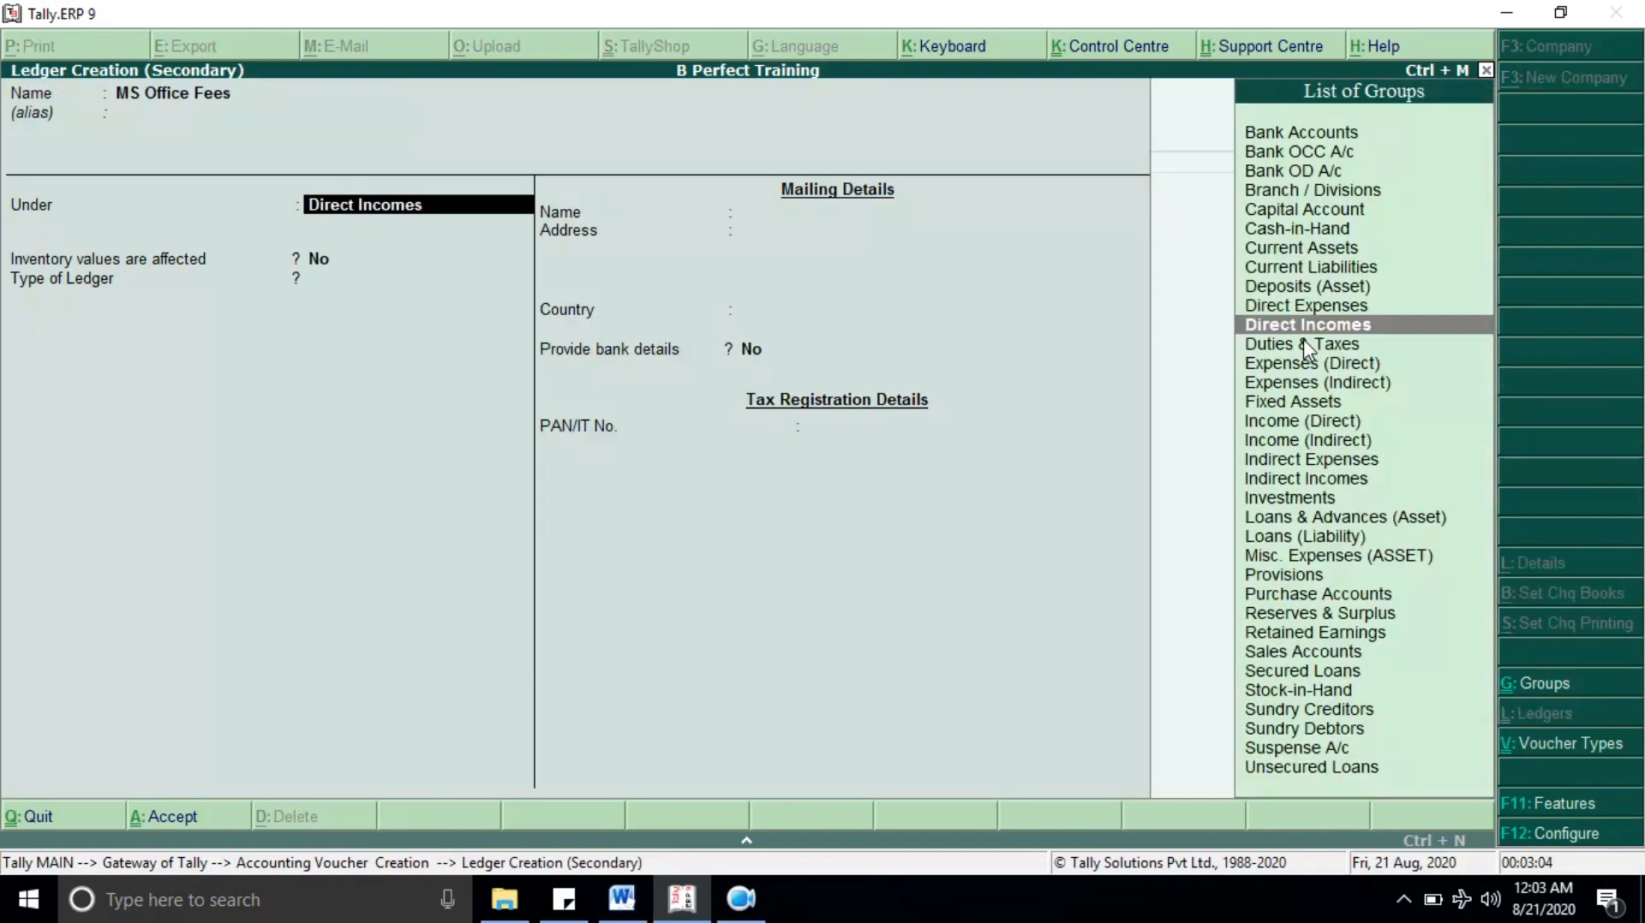
key(ctrl+a)
Step: Credit MS Office Fees with 50000, debit Cash with the same amount, and accept the Receipt voucher without a narration
text(50000)
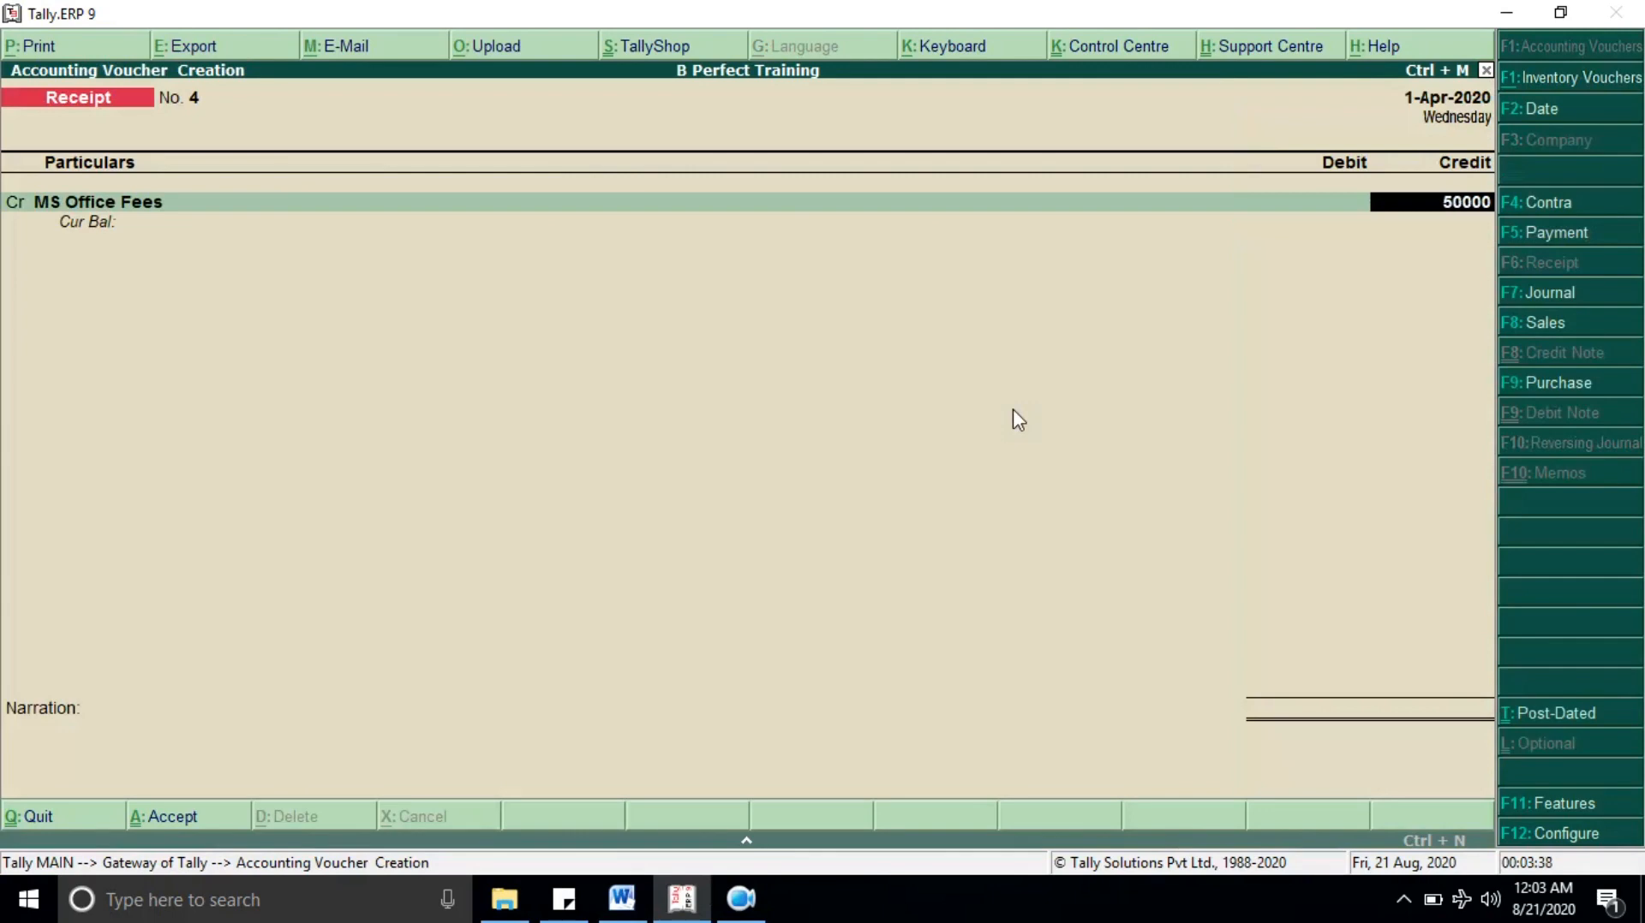
key(Return)
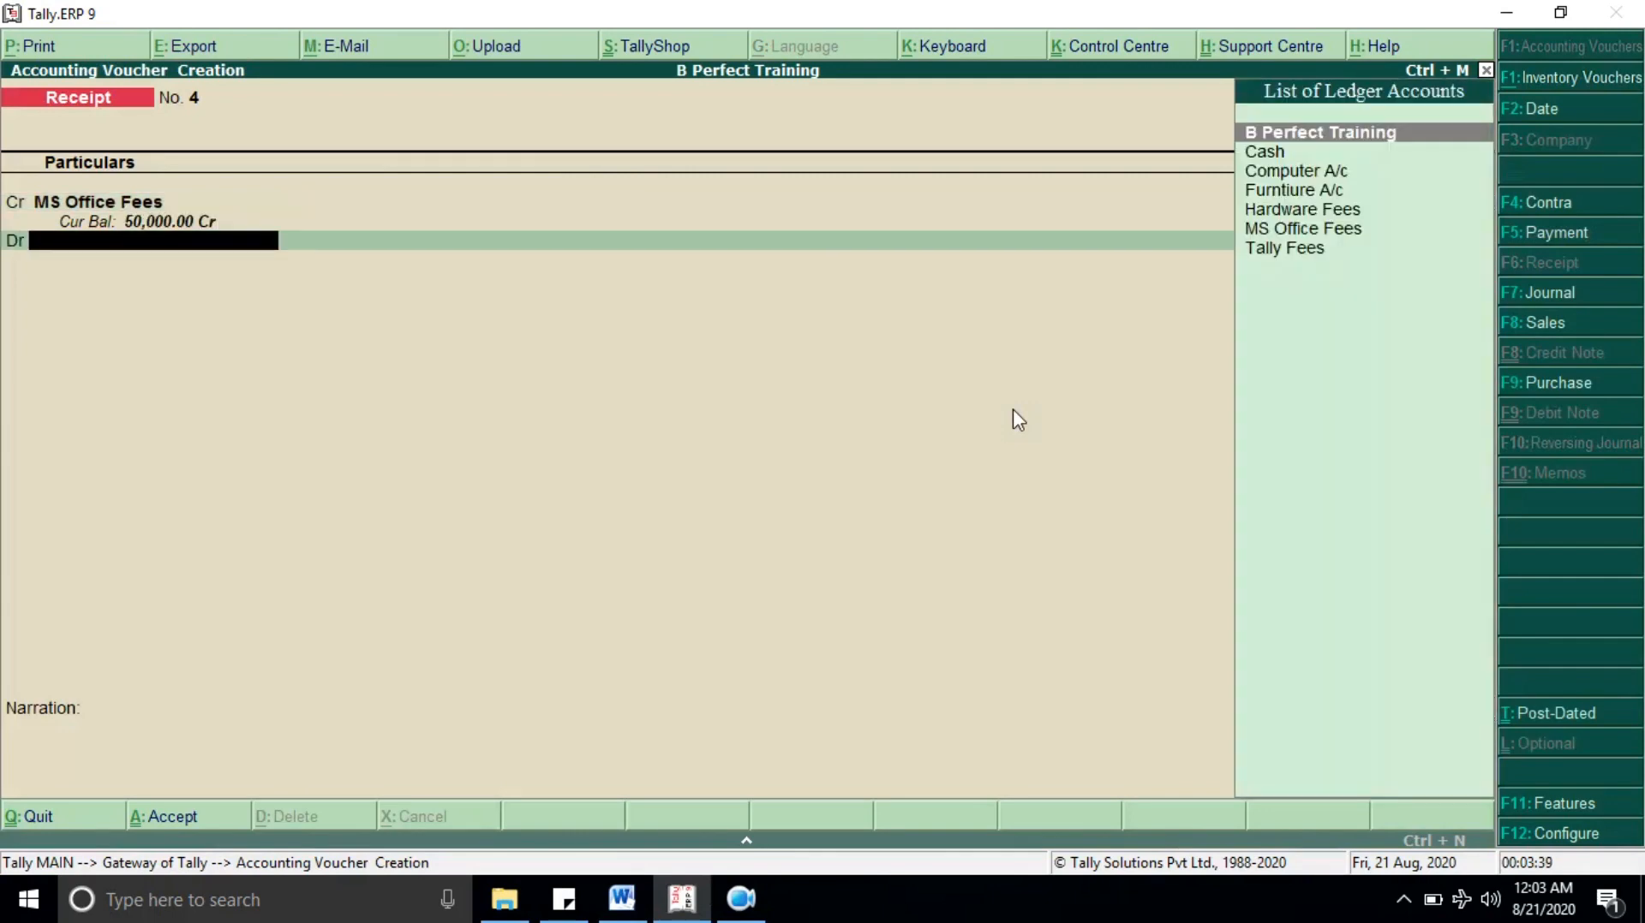
key(Down)
key(Return)
key(Return)
key(Return)
key(Return)
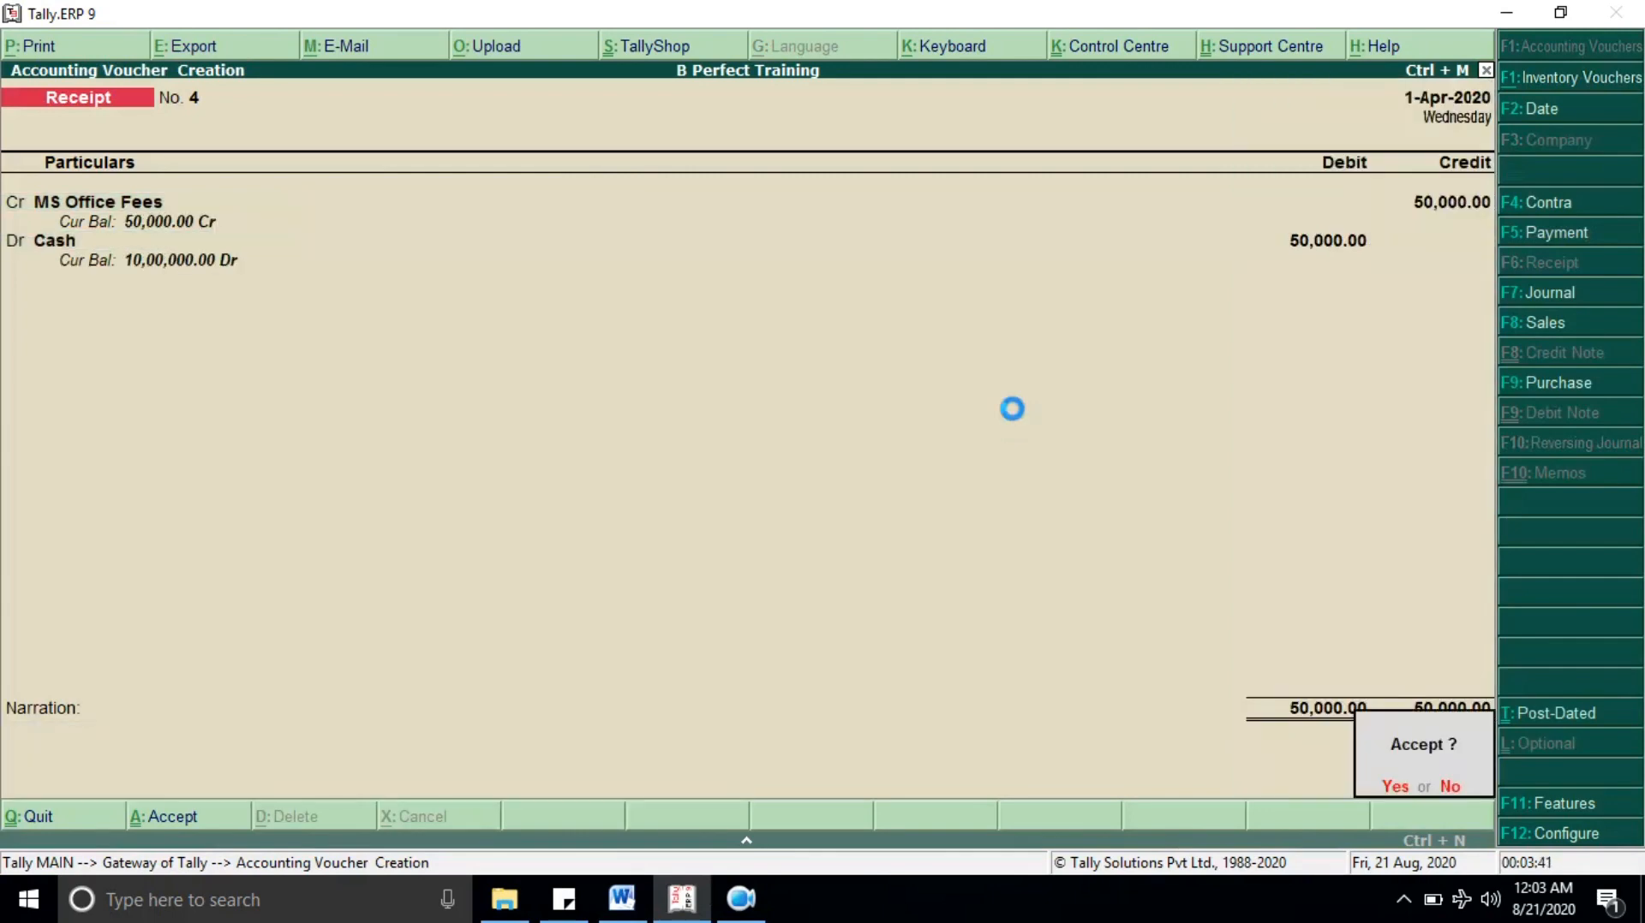
Step: Switch to Word, add two blank lines below transaction 07, and highlight that transaction for review
key(alt+Tab)
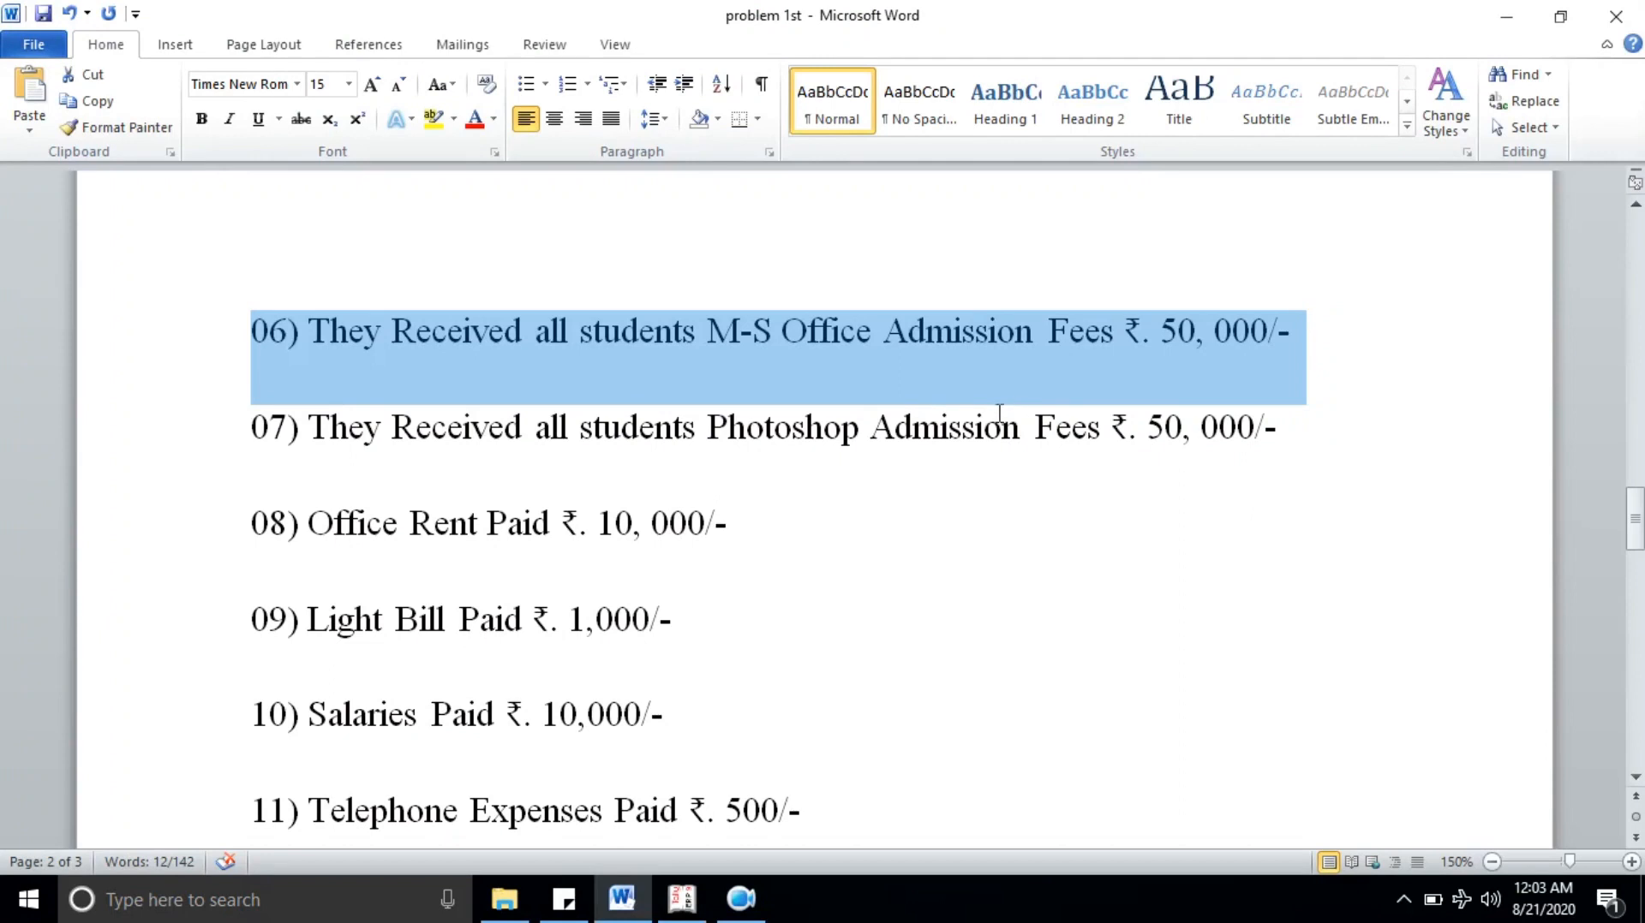
click(214, 450)
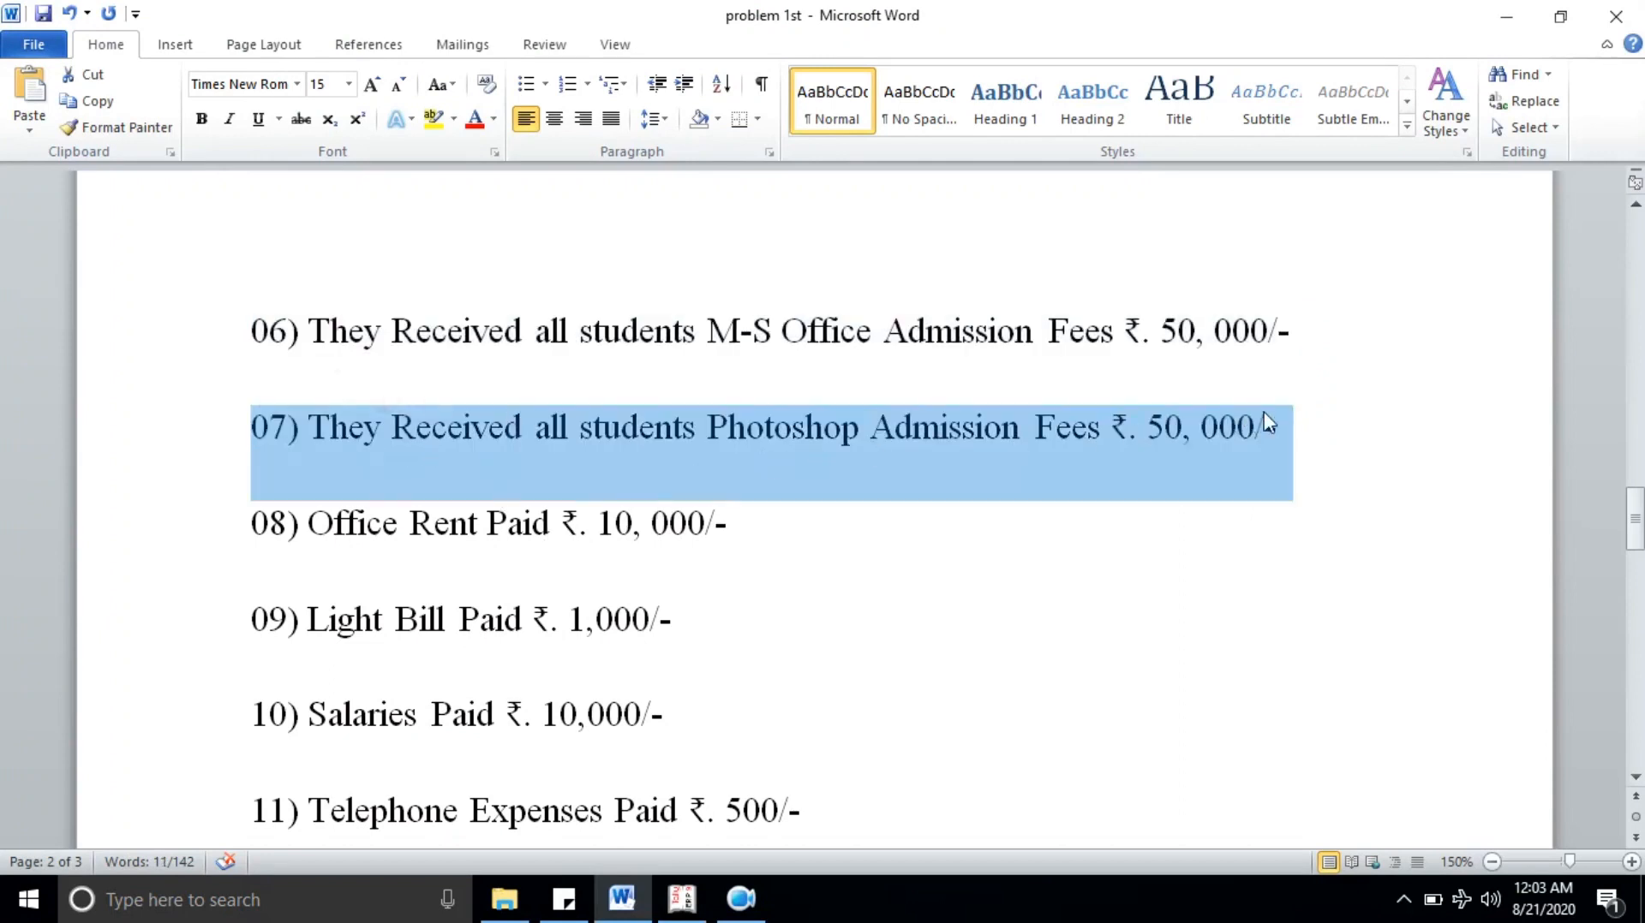
click(1325, 436)
key(Return)
key(Return)
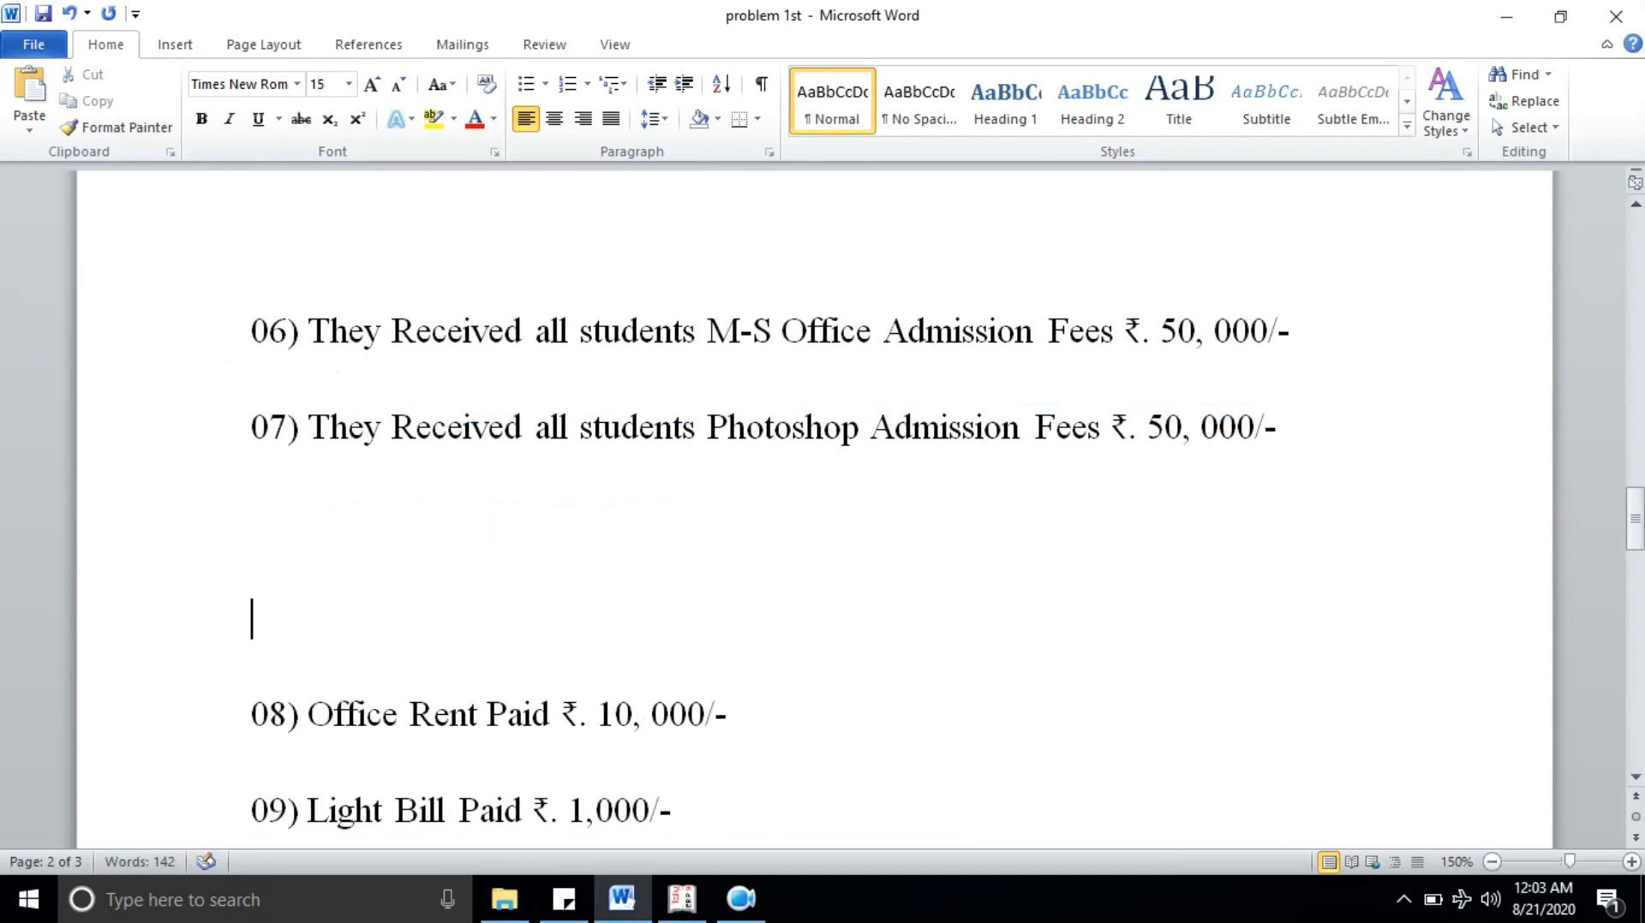
drag(1266, 426, 246, 429)
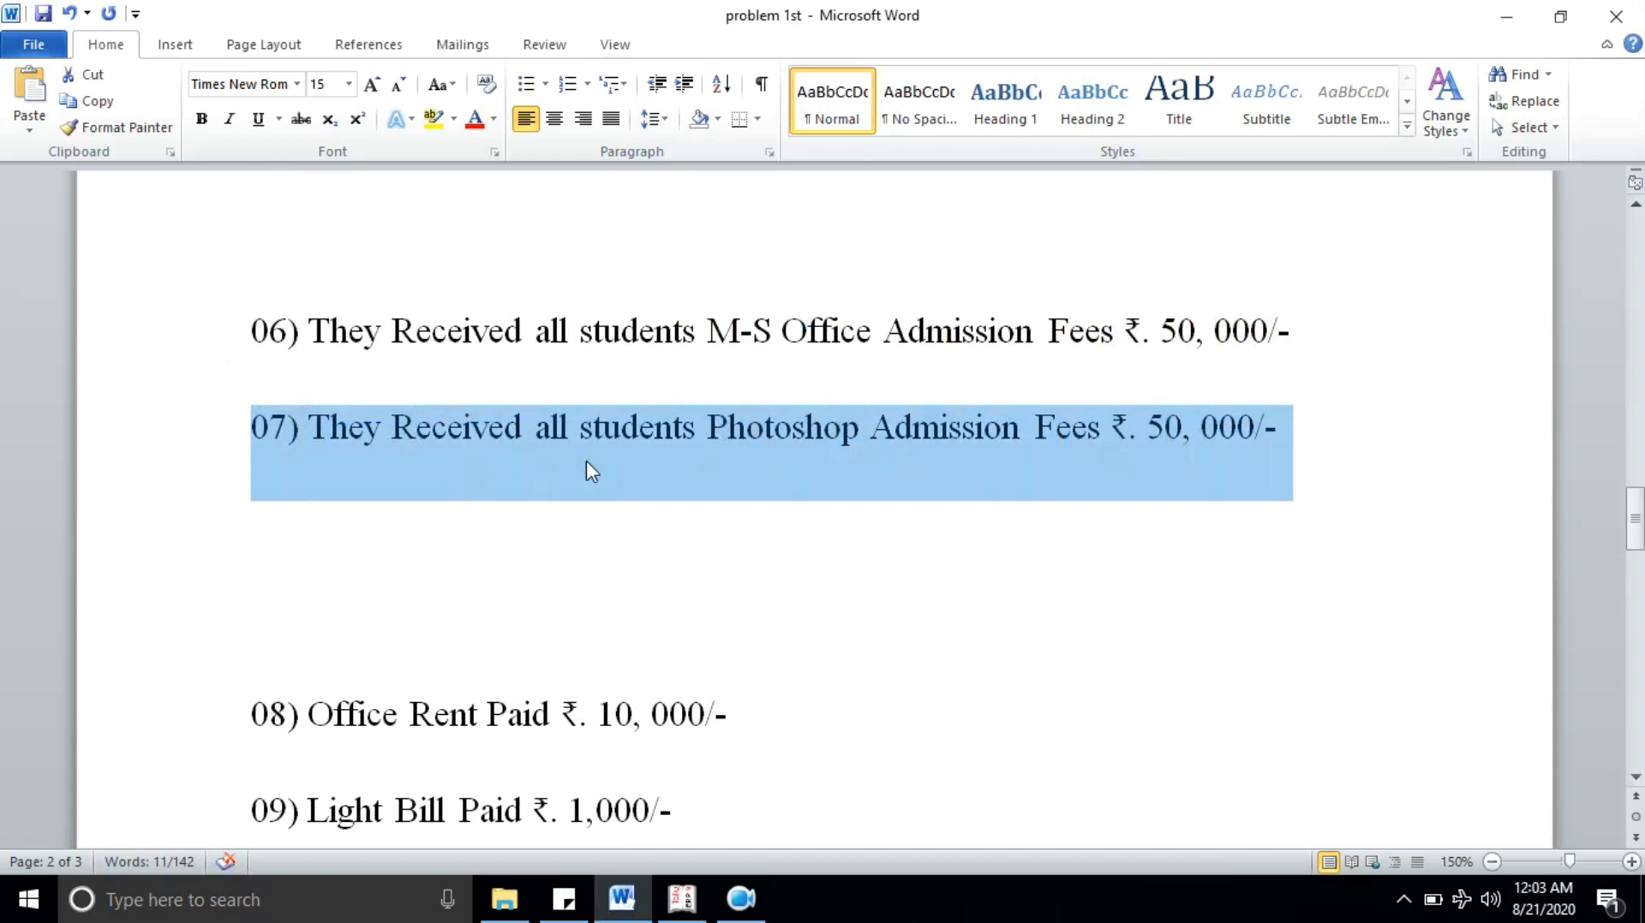
Step: Go back to Tally.ERP 9 and create the ledger Photoshop Fees under Direct Incomes for the next Receipt voucher's Cr line
key(alt+Tab)
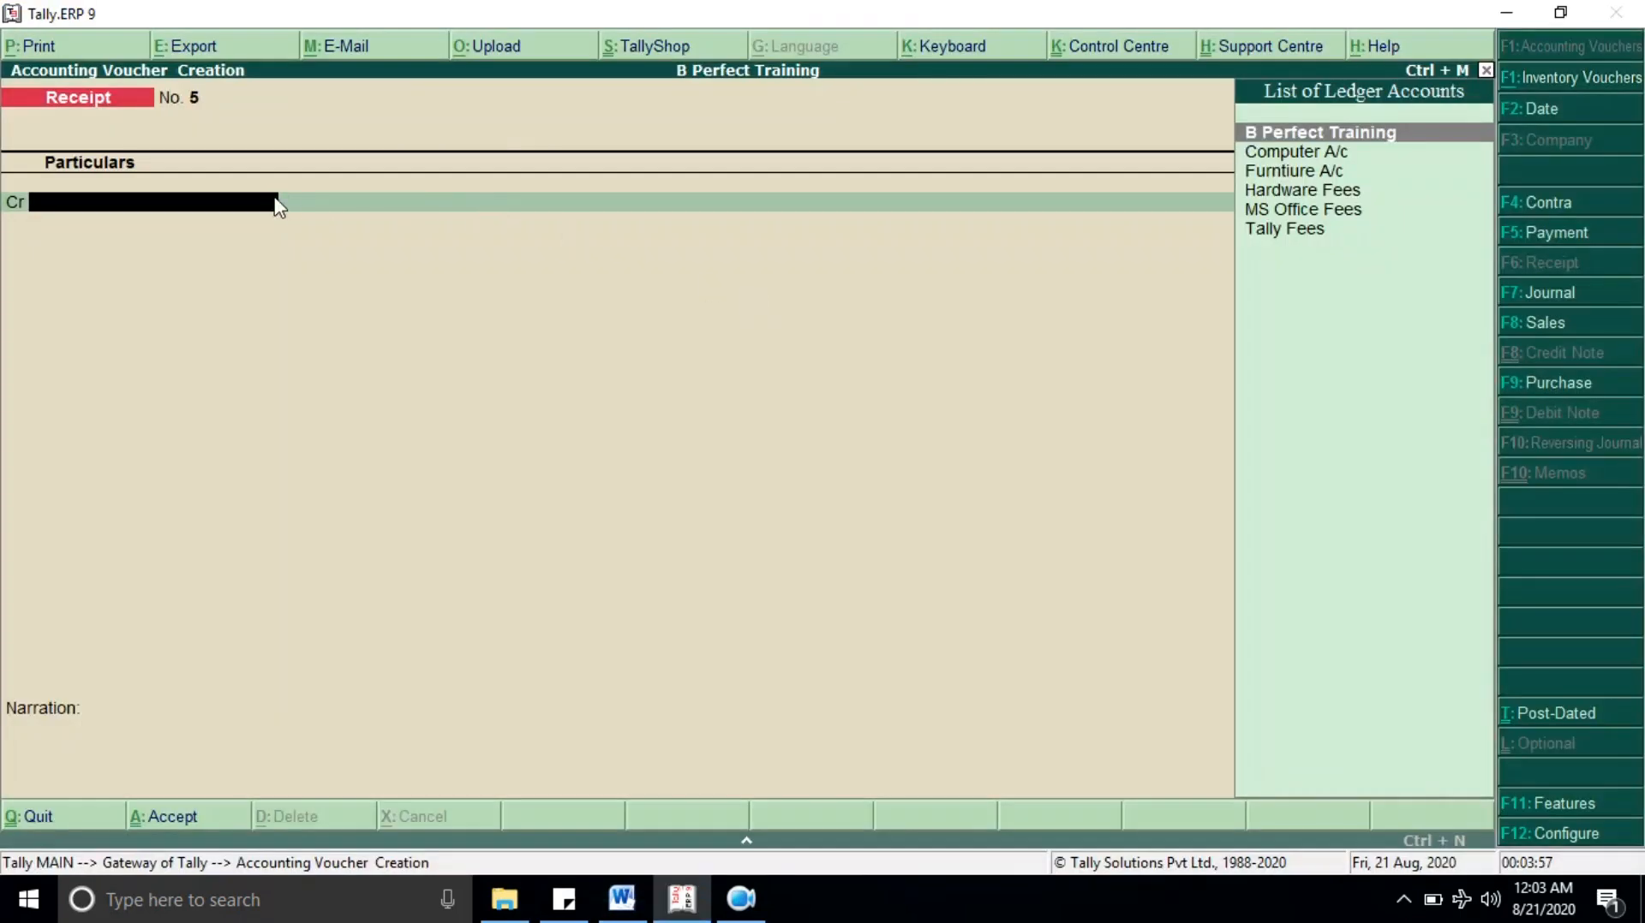
key(alt+c)
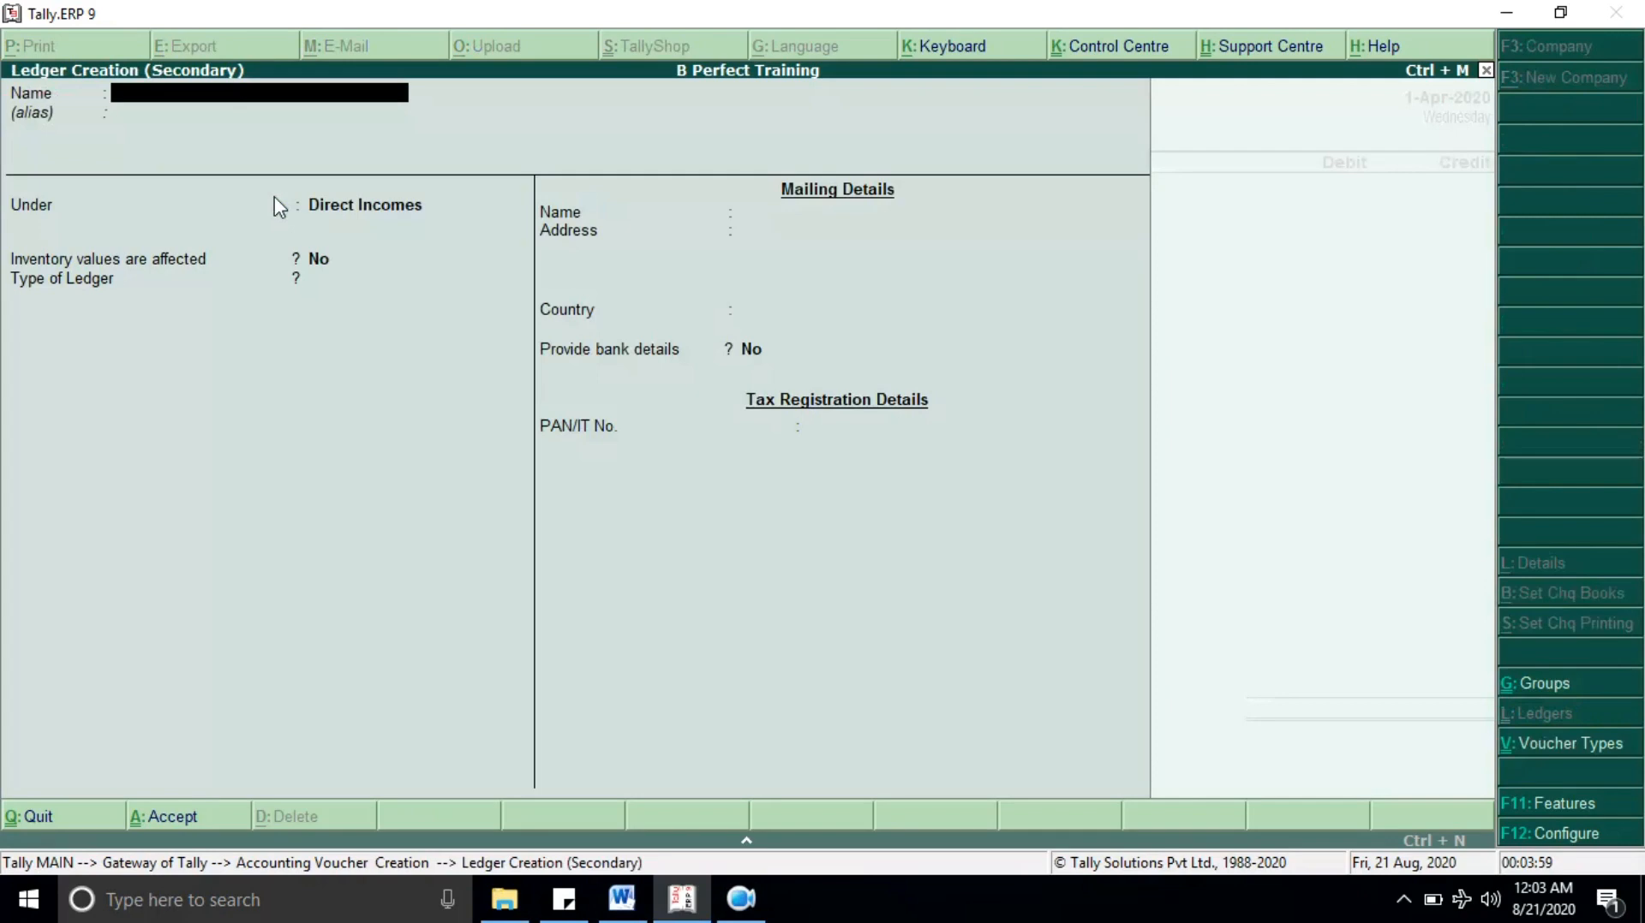
text(Photoshp)
text(hop)
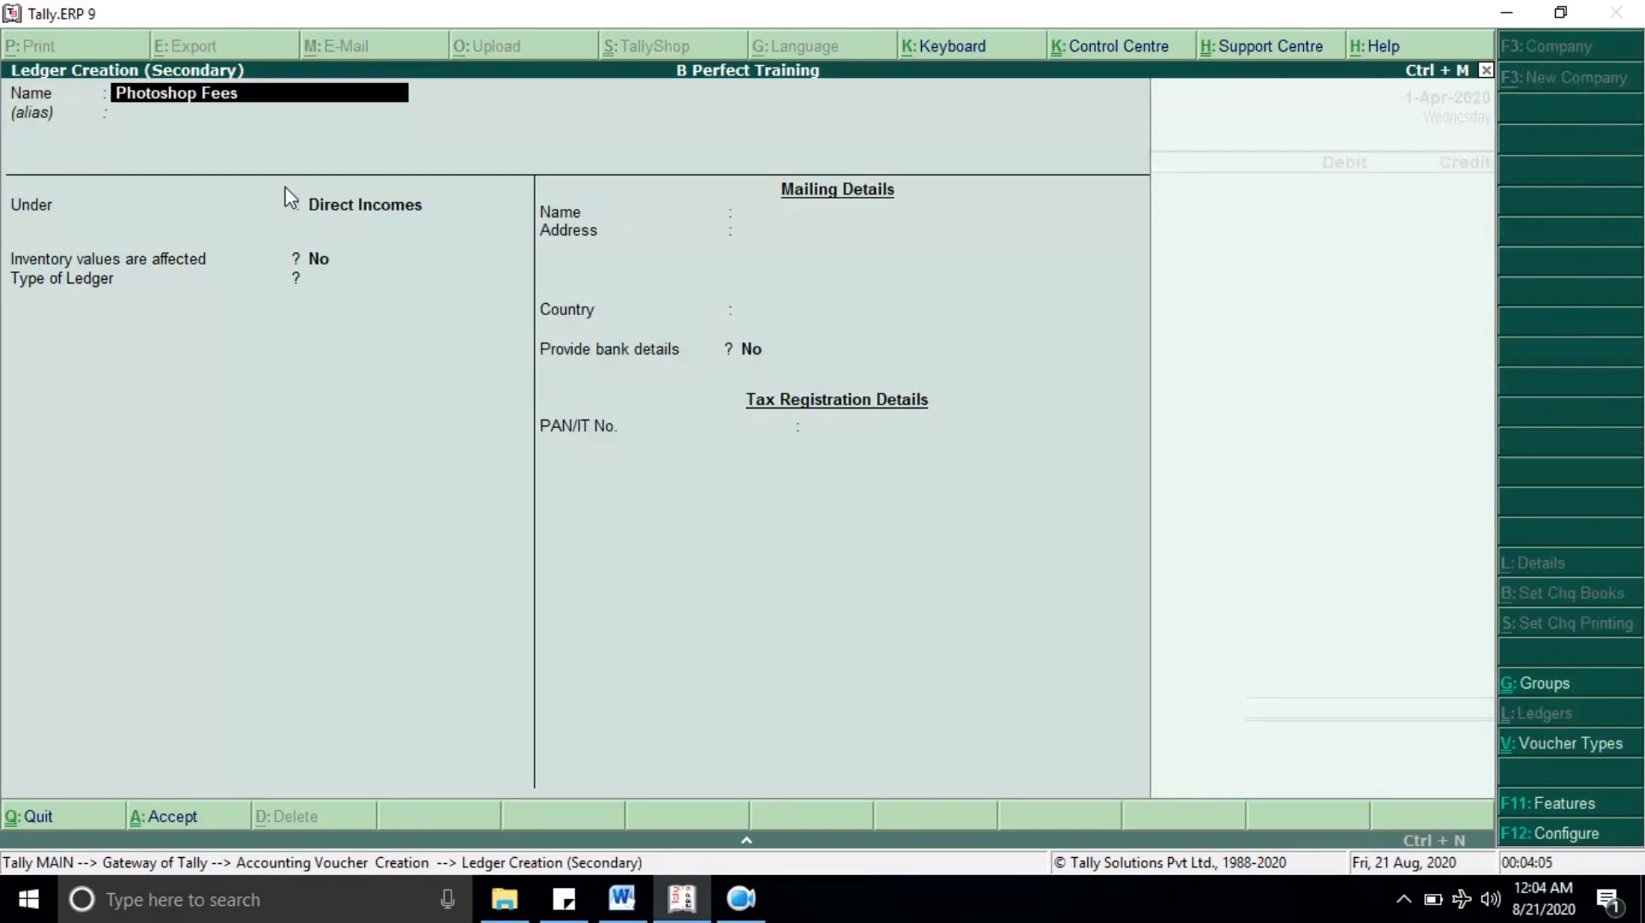
key(Return)
key(ctrl+a)
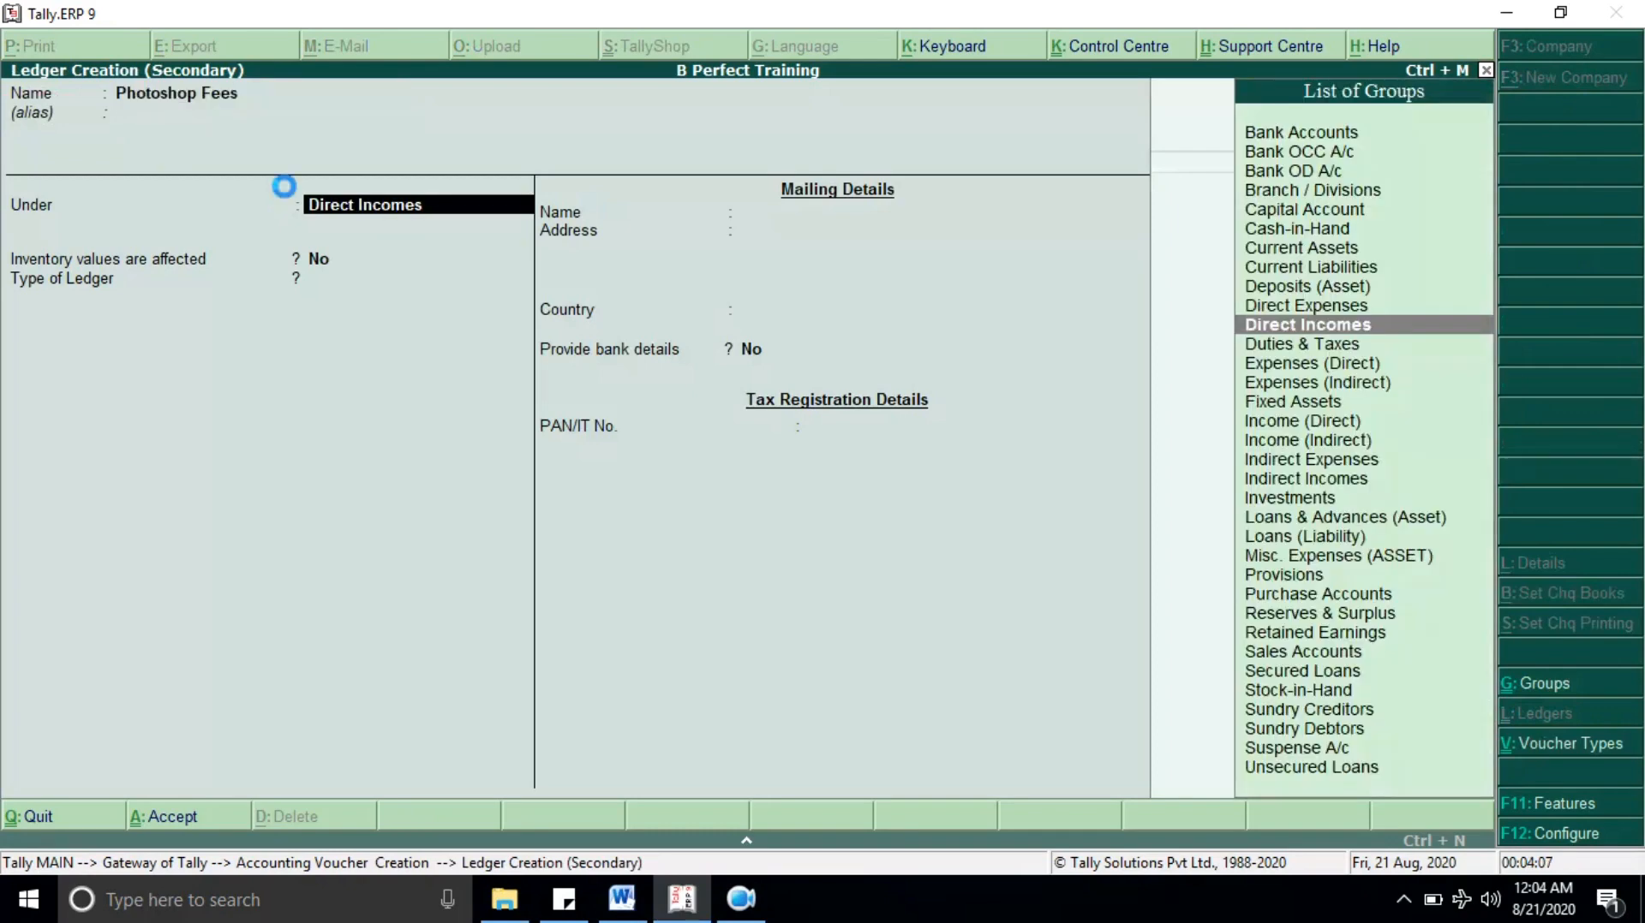
Step: Credit Photoshop Fees with 50000, debit Cash with the same amount, and accept the Receipt voucher without a narration
text(50000)
key(Return)
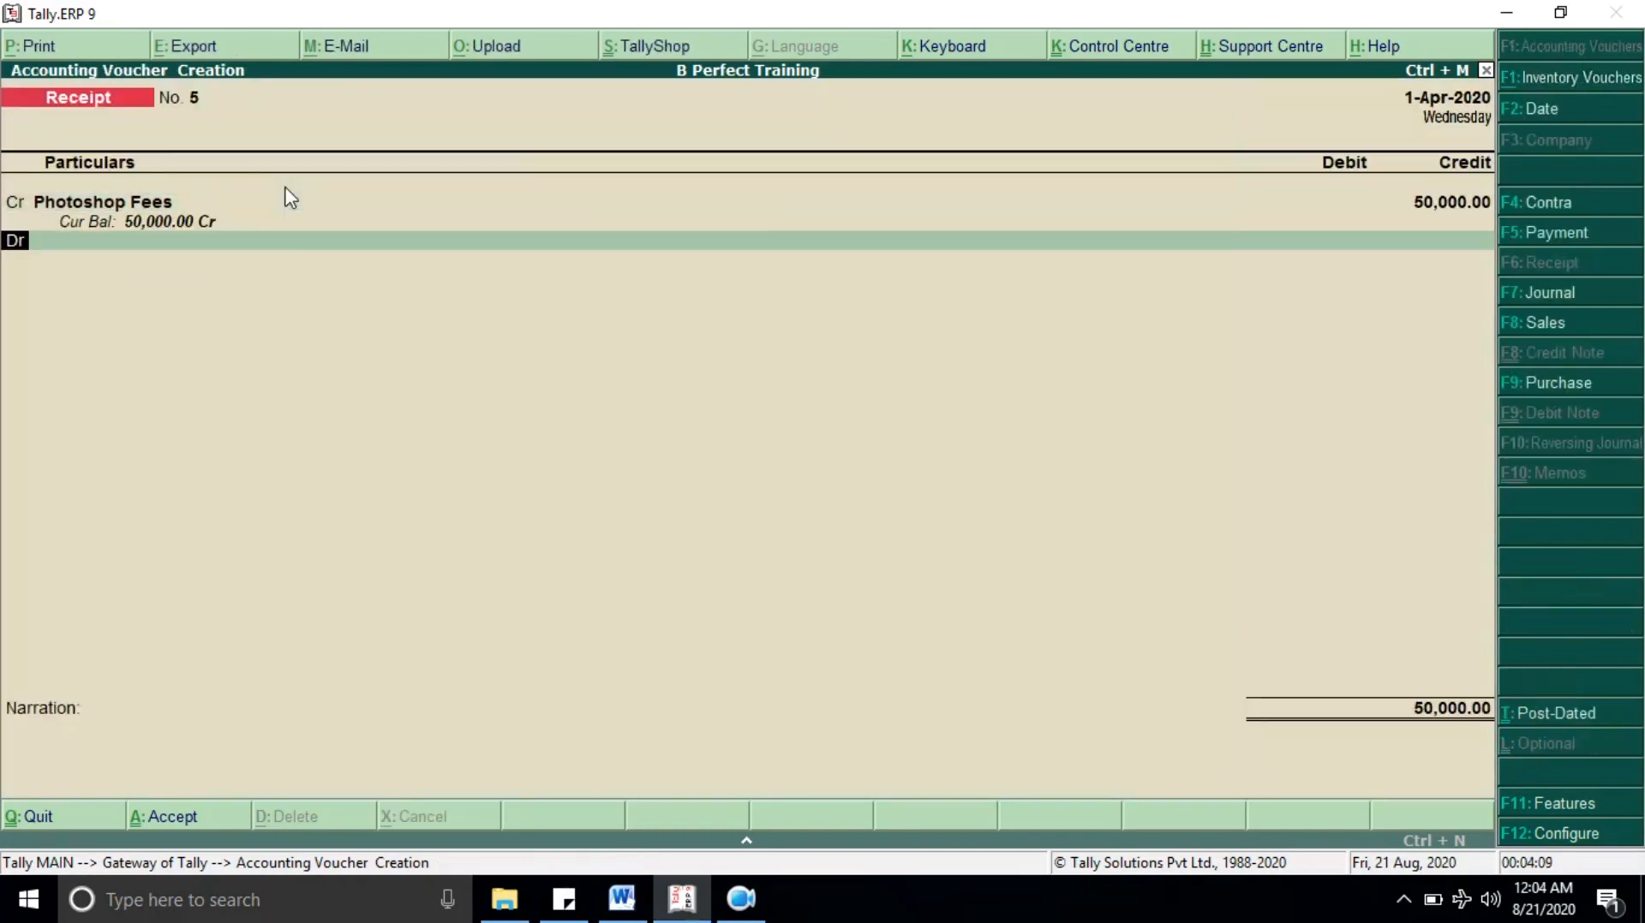
key(Down)
key(Return)
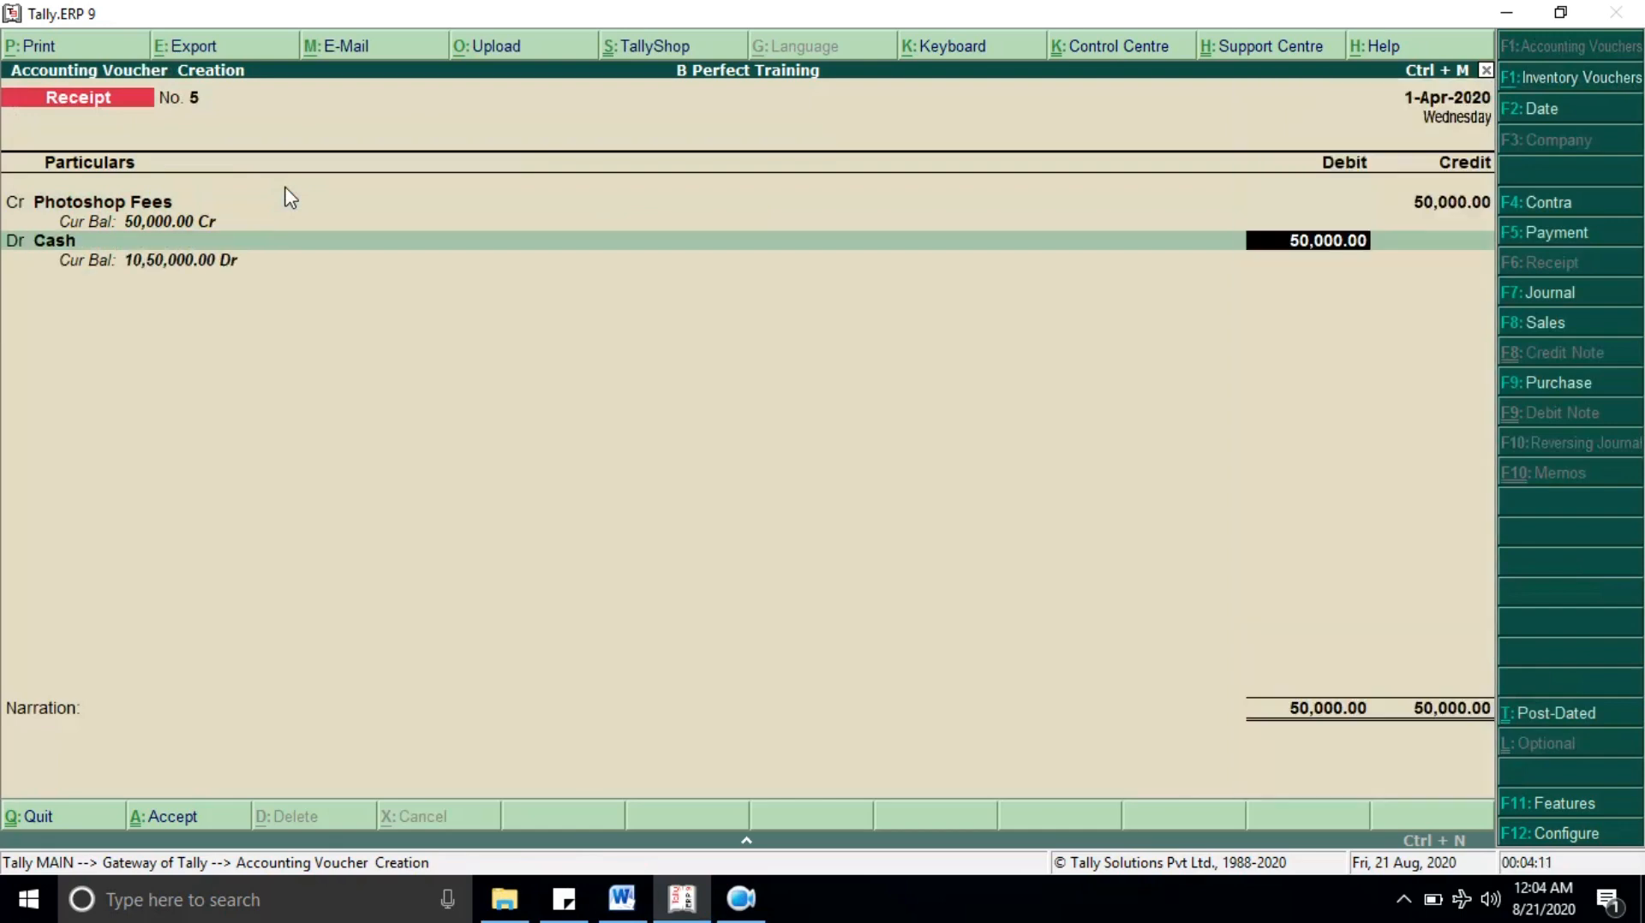
key(Return)
key(Return)
key(Return)
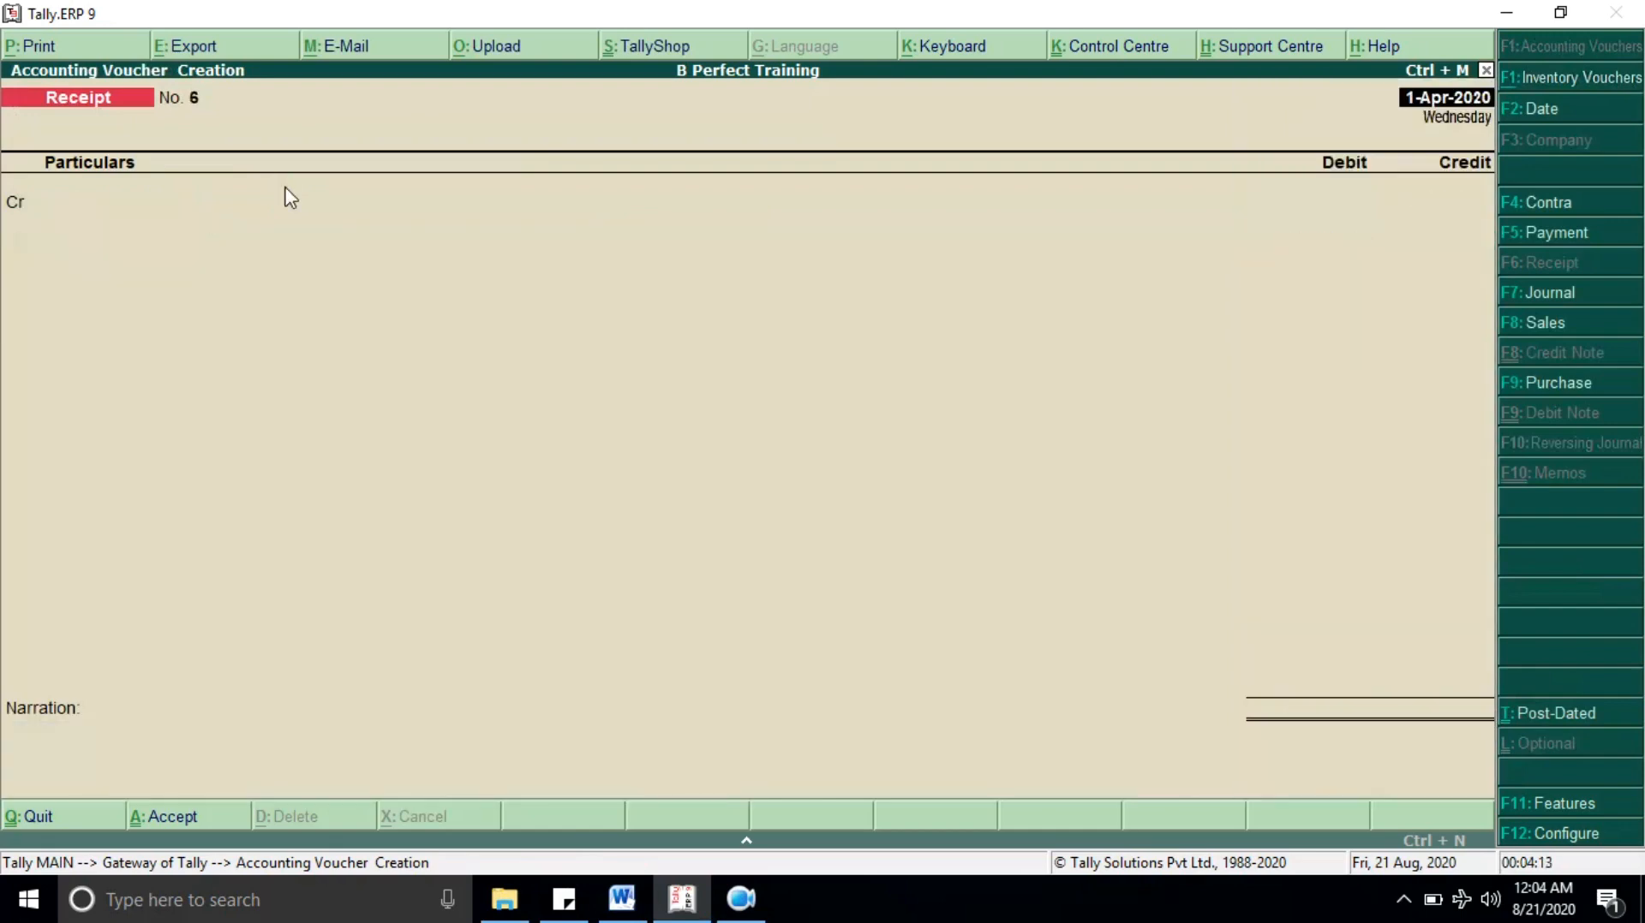
Step: Switch to Word and write Payment below transaction 08, followed by separate Dr. and Cr. lines for its journal entry
key(alt+Tab)
scroll(403, 498, down, 3)
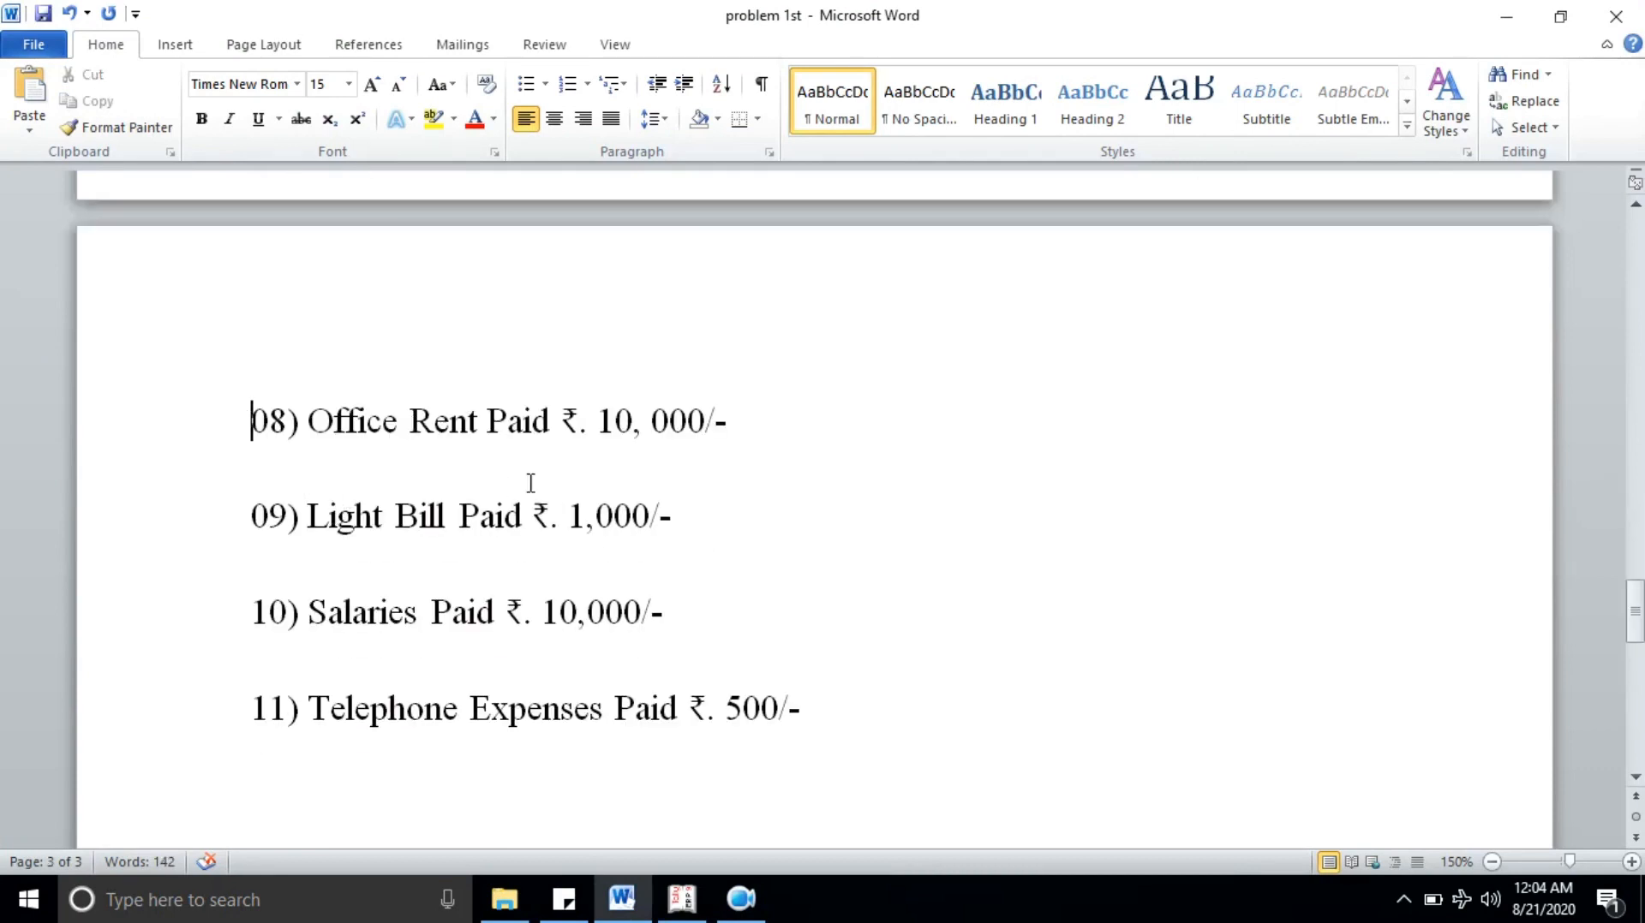
click(779, 435)
key(Return)
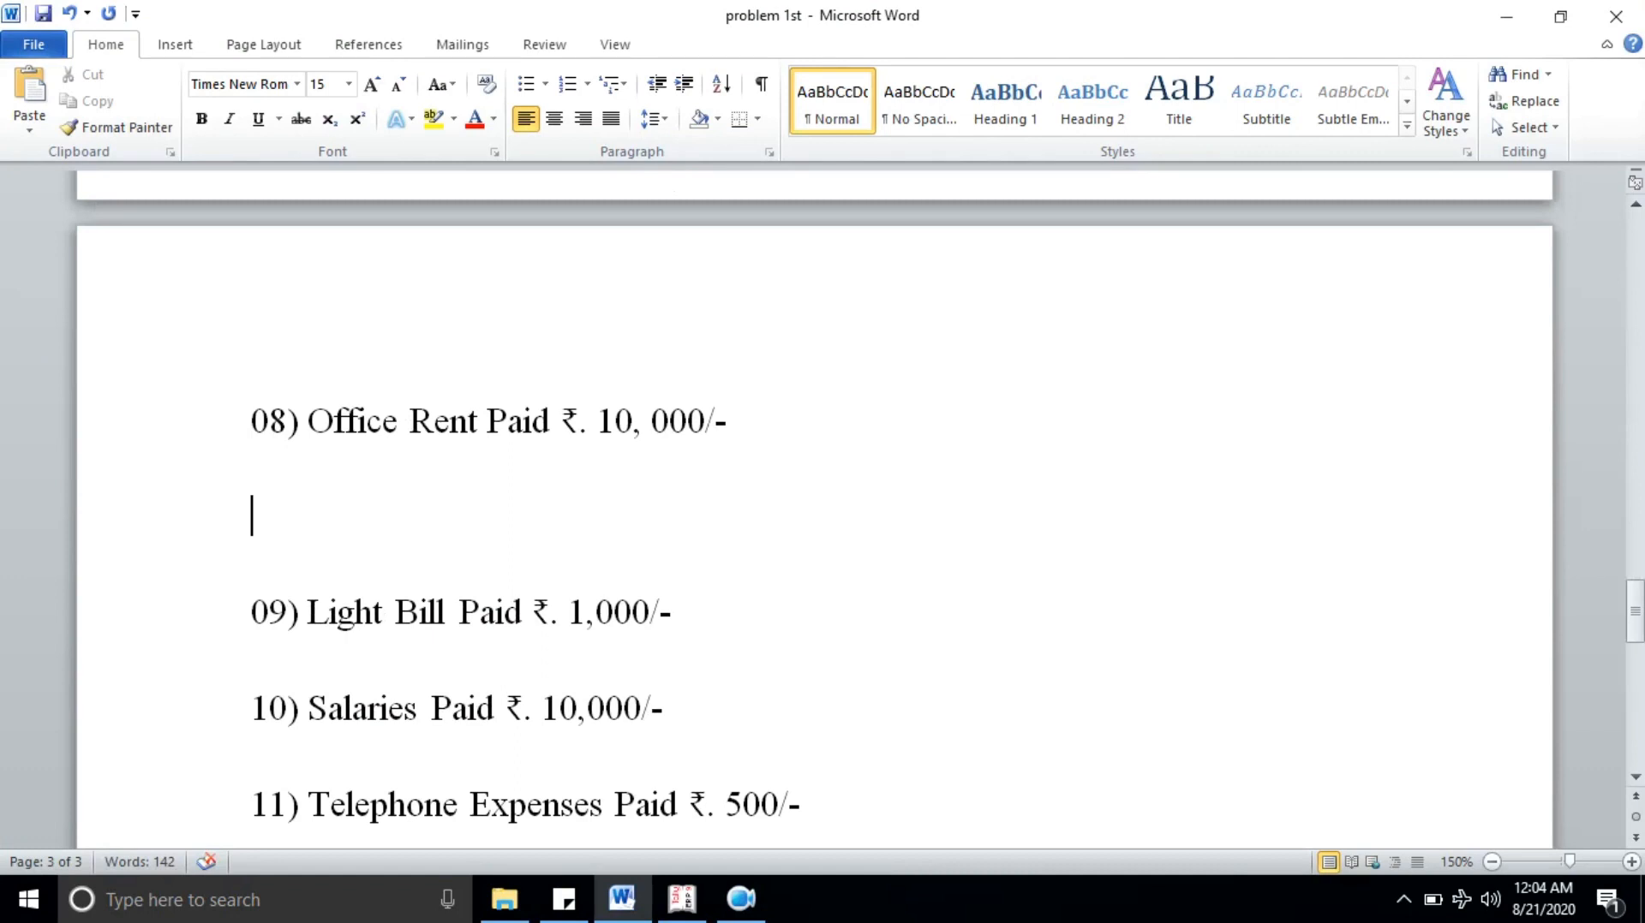
text(Payment)
key(Return)
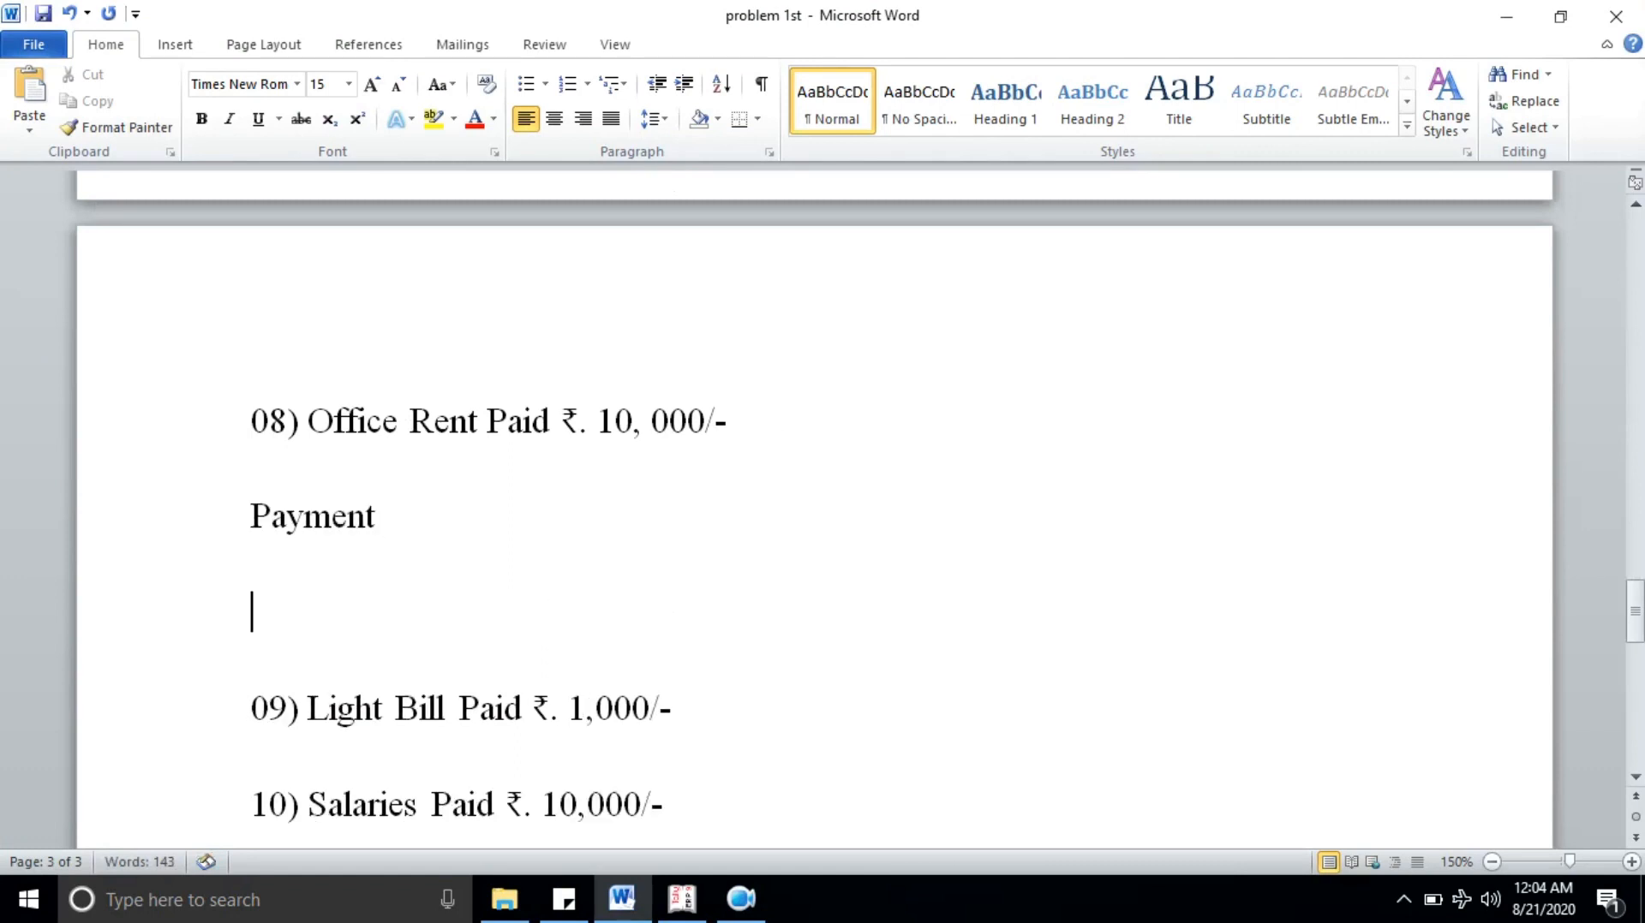
text(Dr.)
key(Return)
text(Cr.)
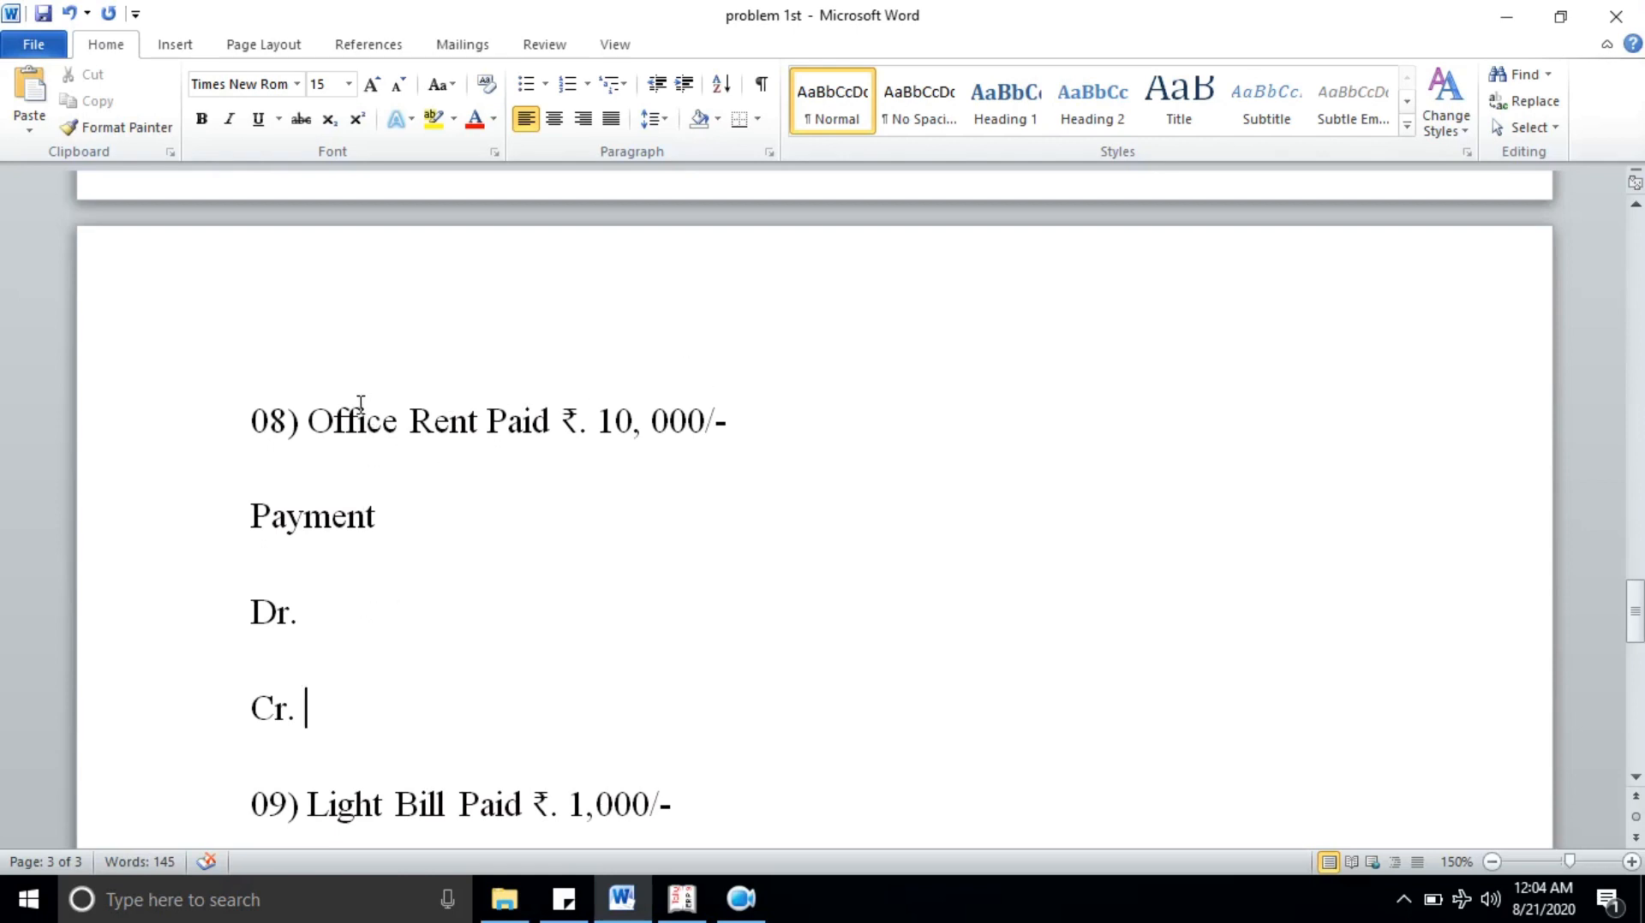
Step: Complete the journal entry below transaction 08 with Rent a/c as Dr. and Cash as Cr., and highlight the transaction for review
drag(311, 426, 524, 437)
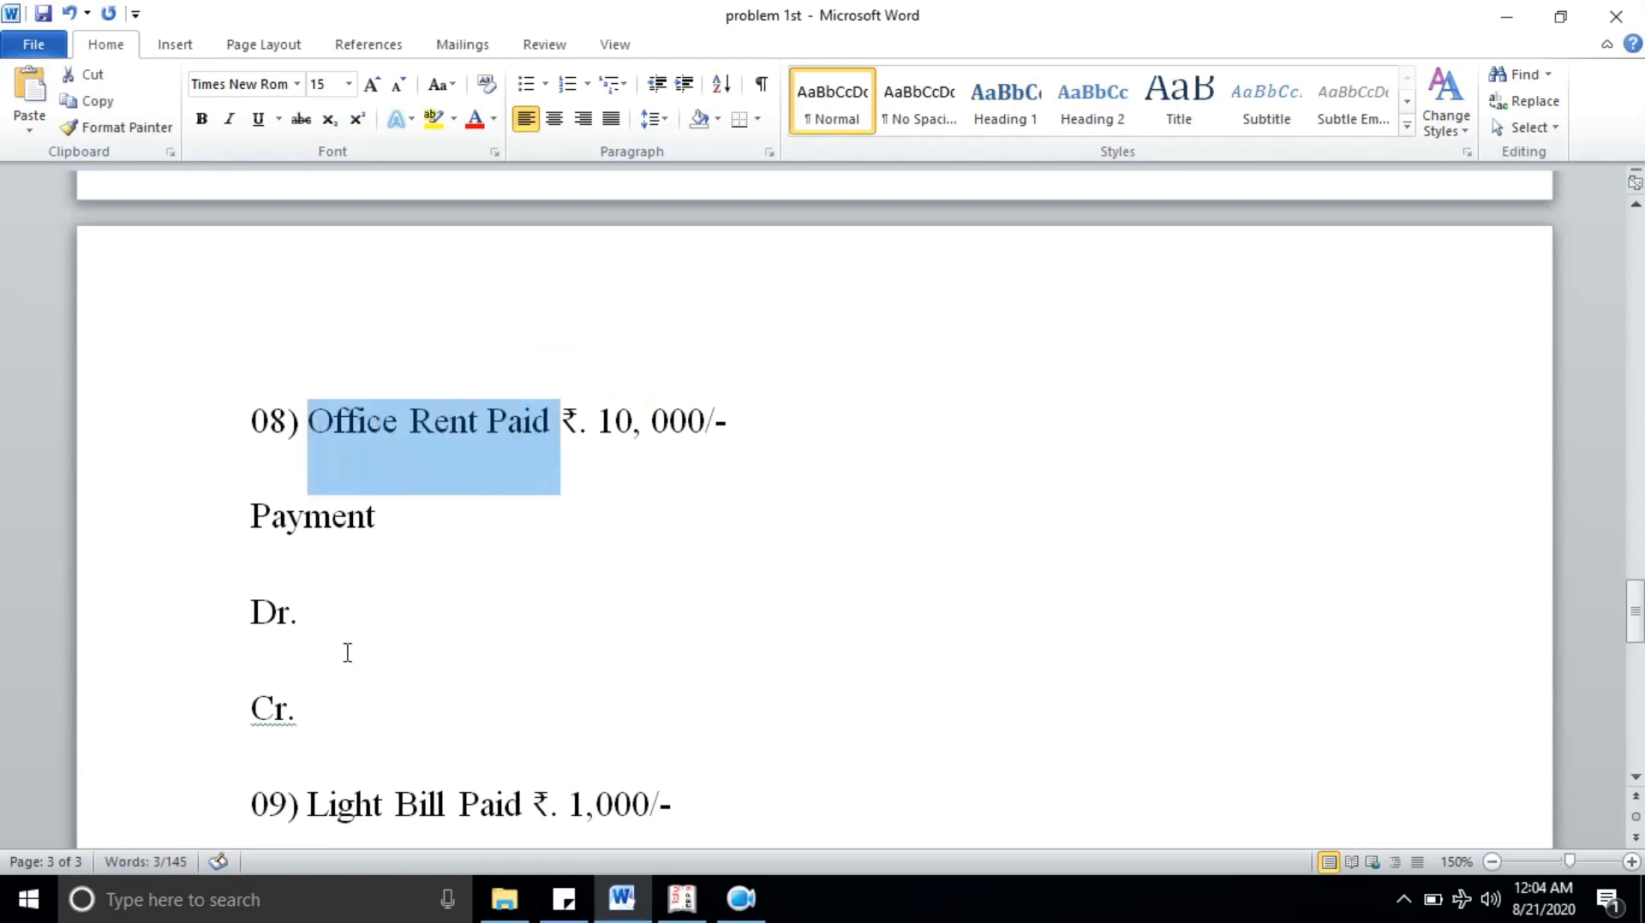
click(381, 568)
text(Rent a/c)
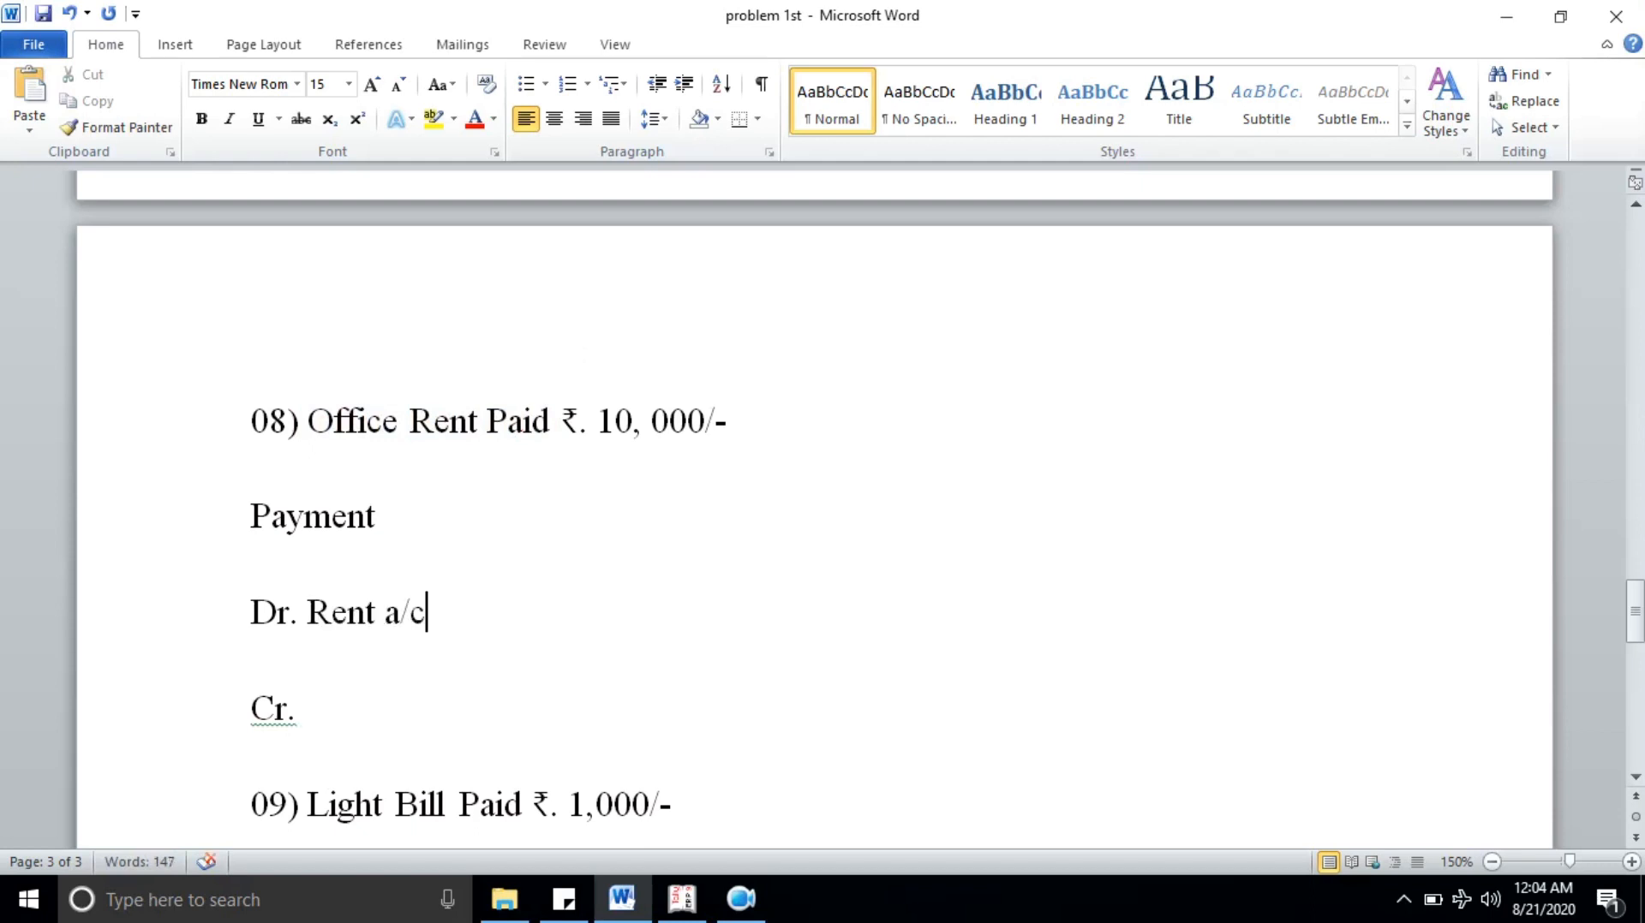
click(355, 703)
text(Cash)
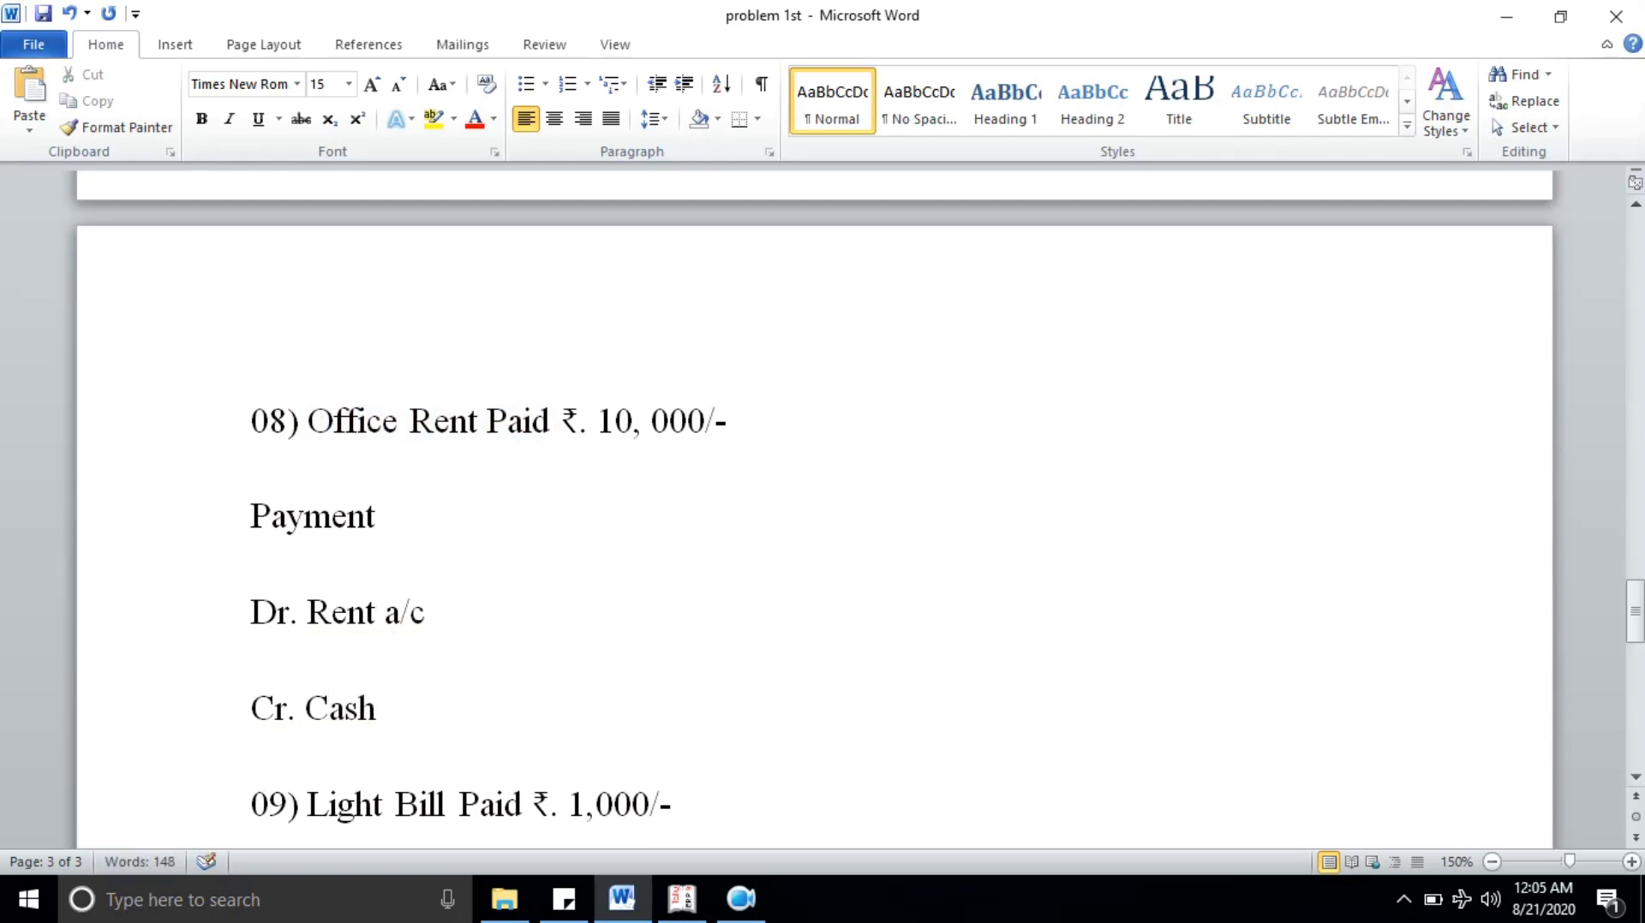
drag(426, 707, 248, 615)
drag(467, 612, 292, 610)
drag(763, 432, 221, 428)
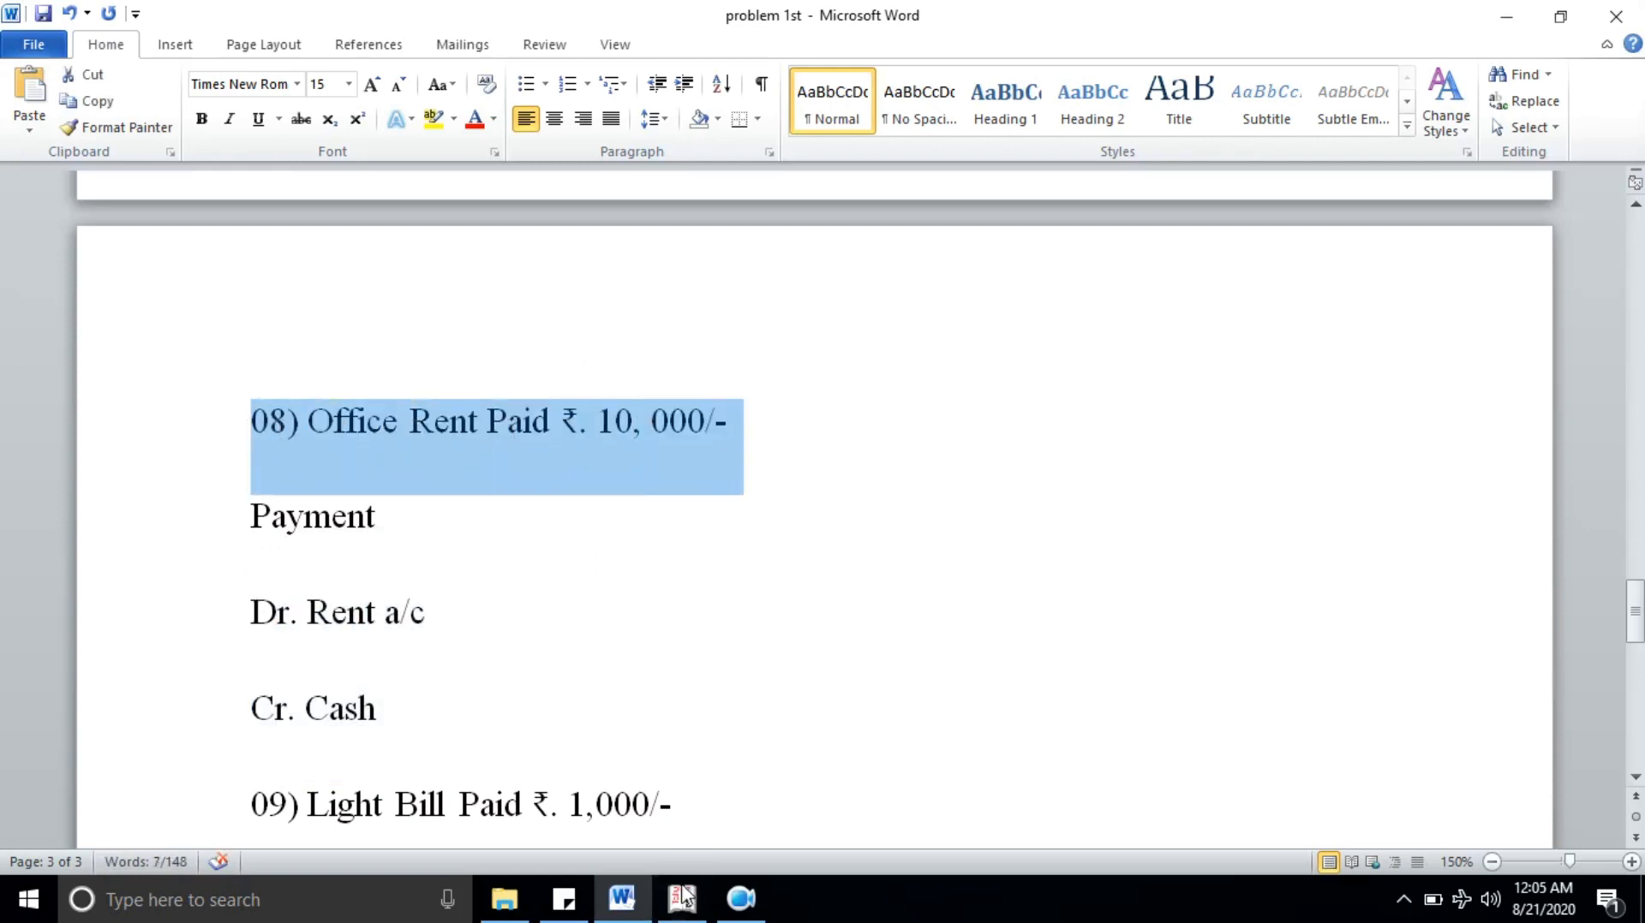
Step: Go back to Tally.ERP 9, change to a Payment voucher, and create the ledger Rent A/c under Indirect Expenses for its Dr line
click(682, 900)
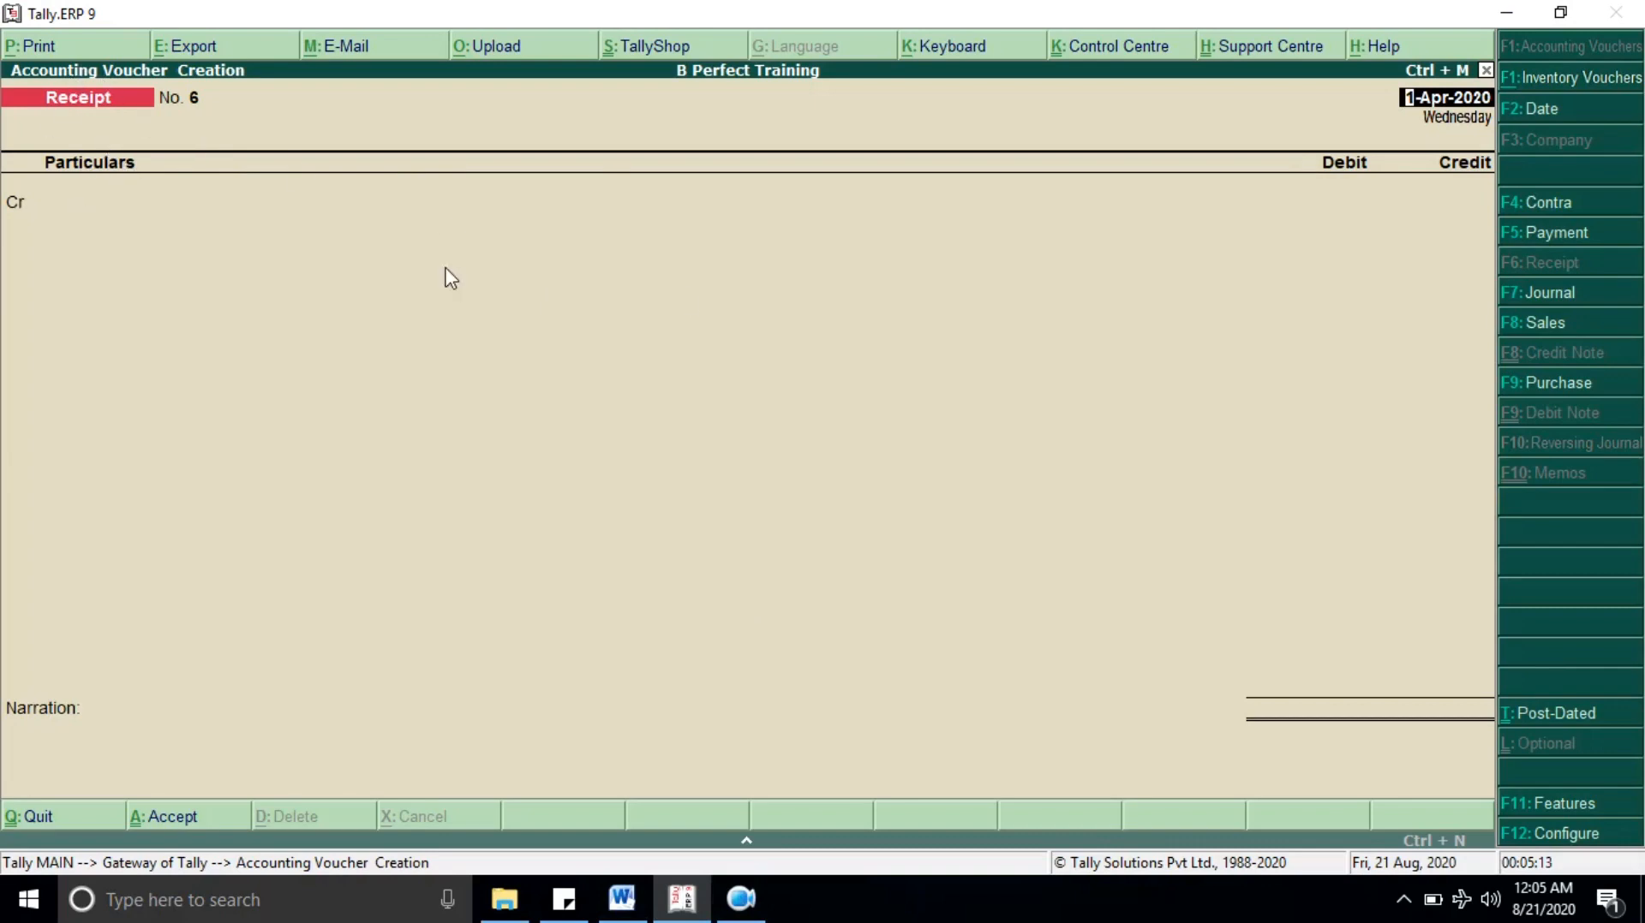
click(1568, 233)
click(117, 204)
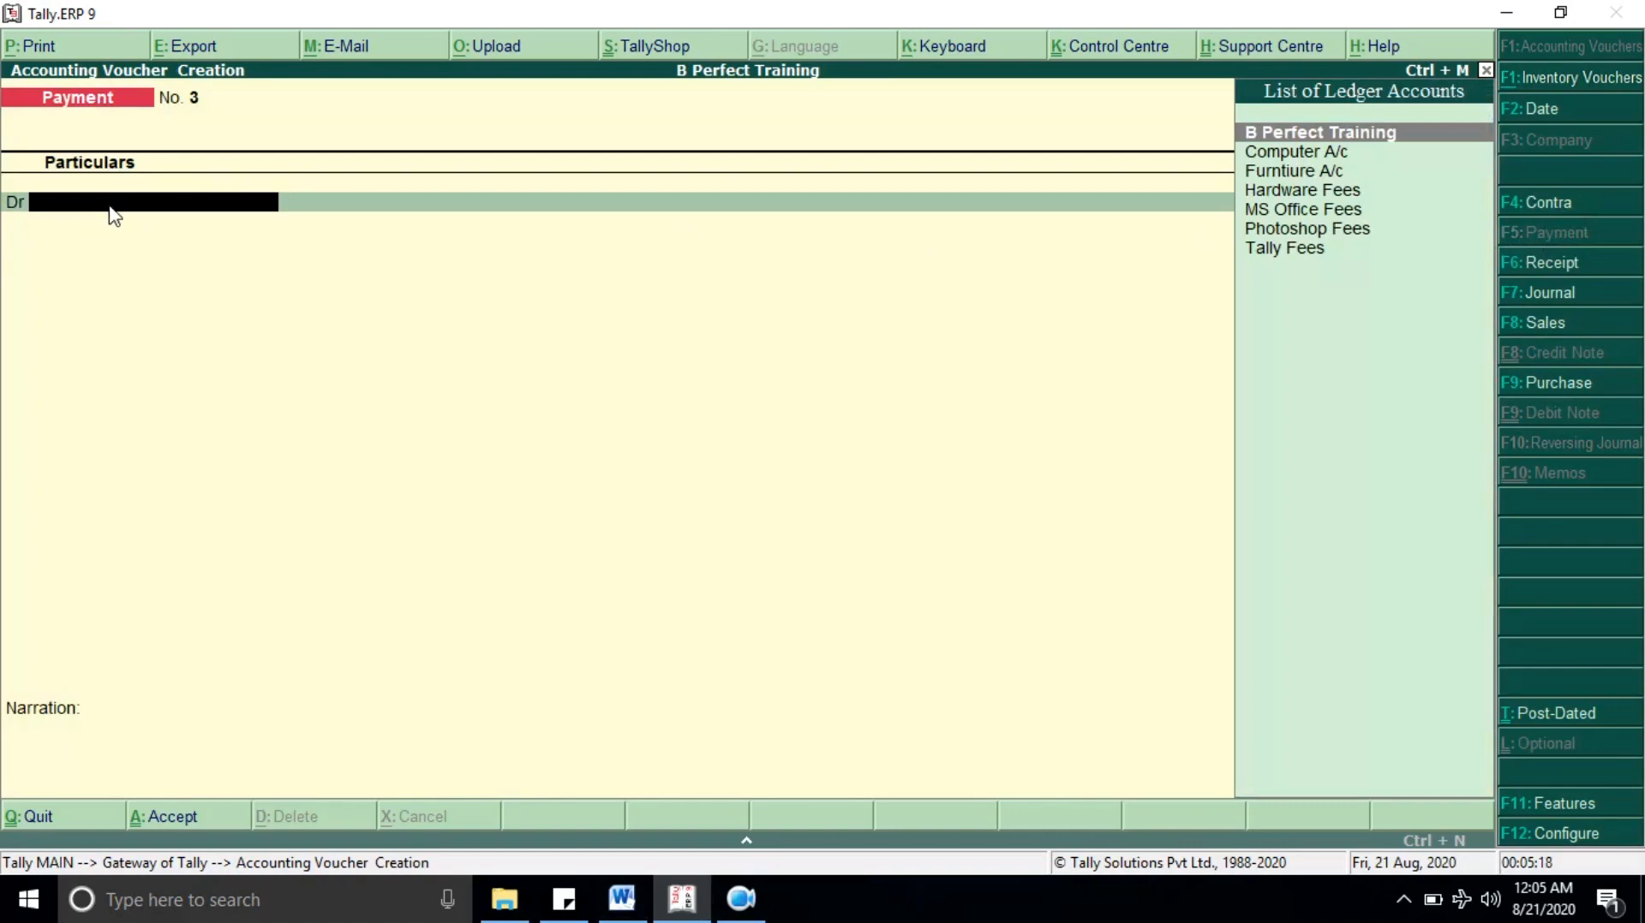
key(alt+c)
text(Rent A/c)
key(Return)
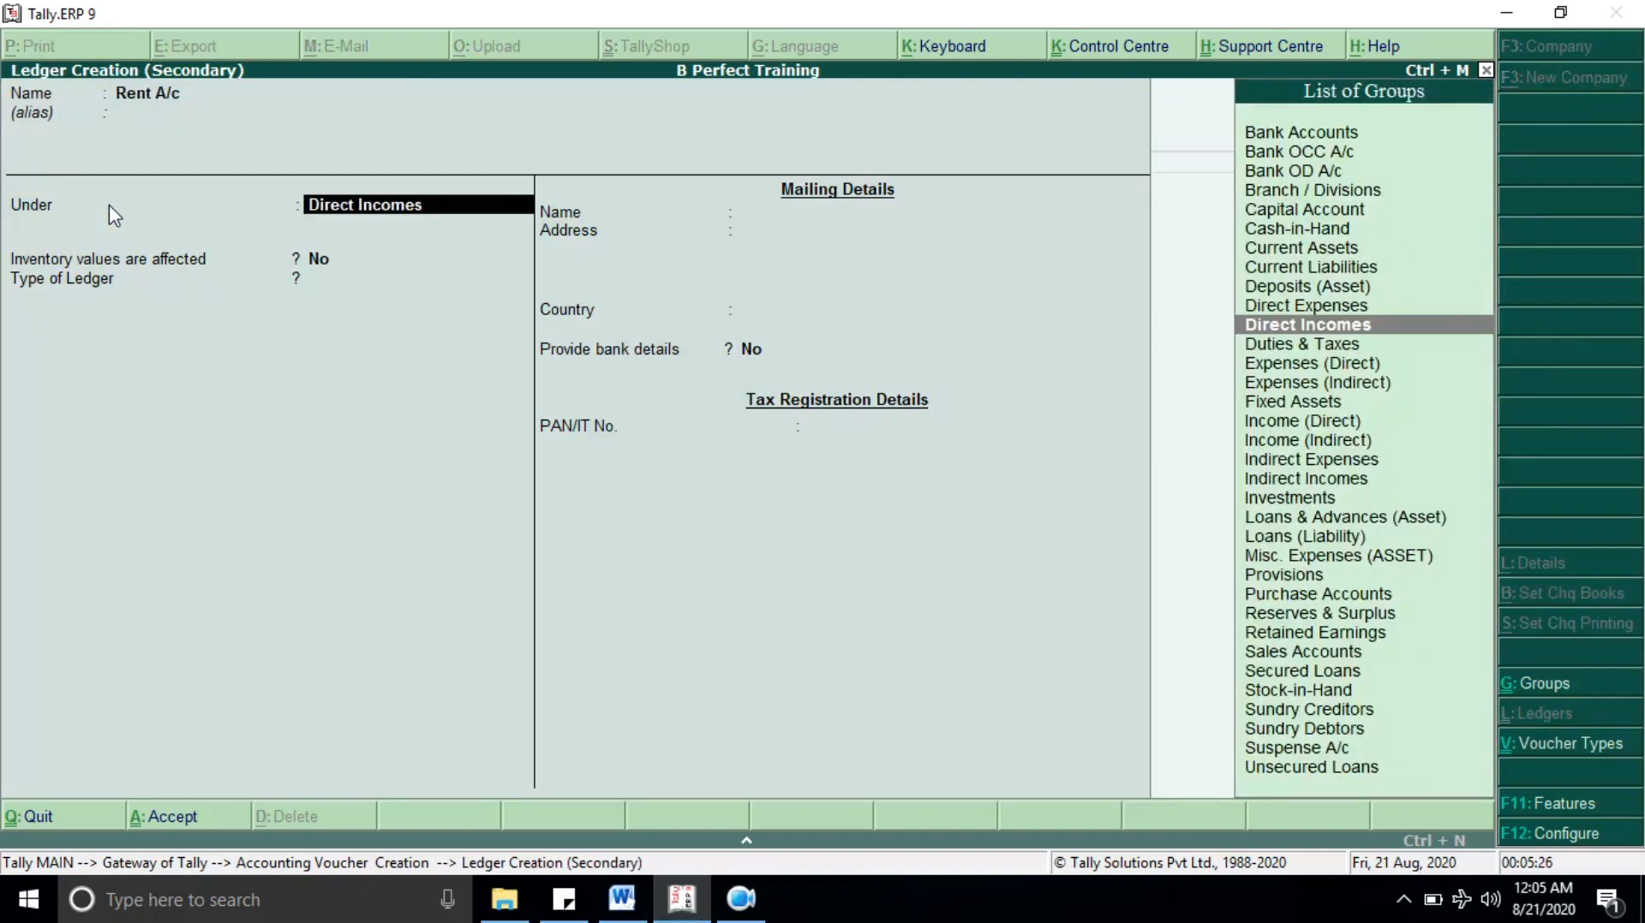
text(Ind)
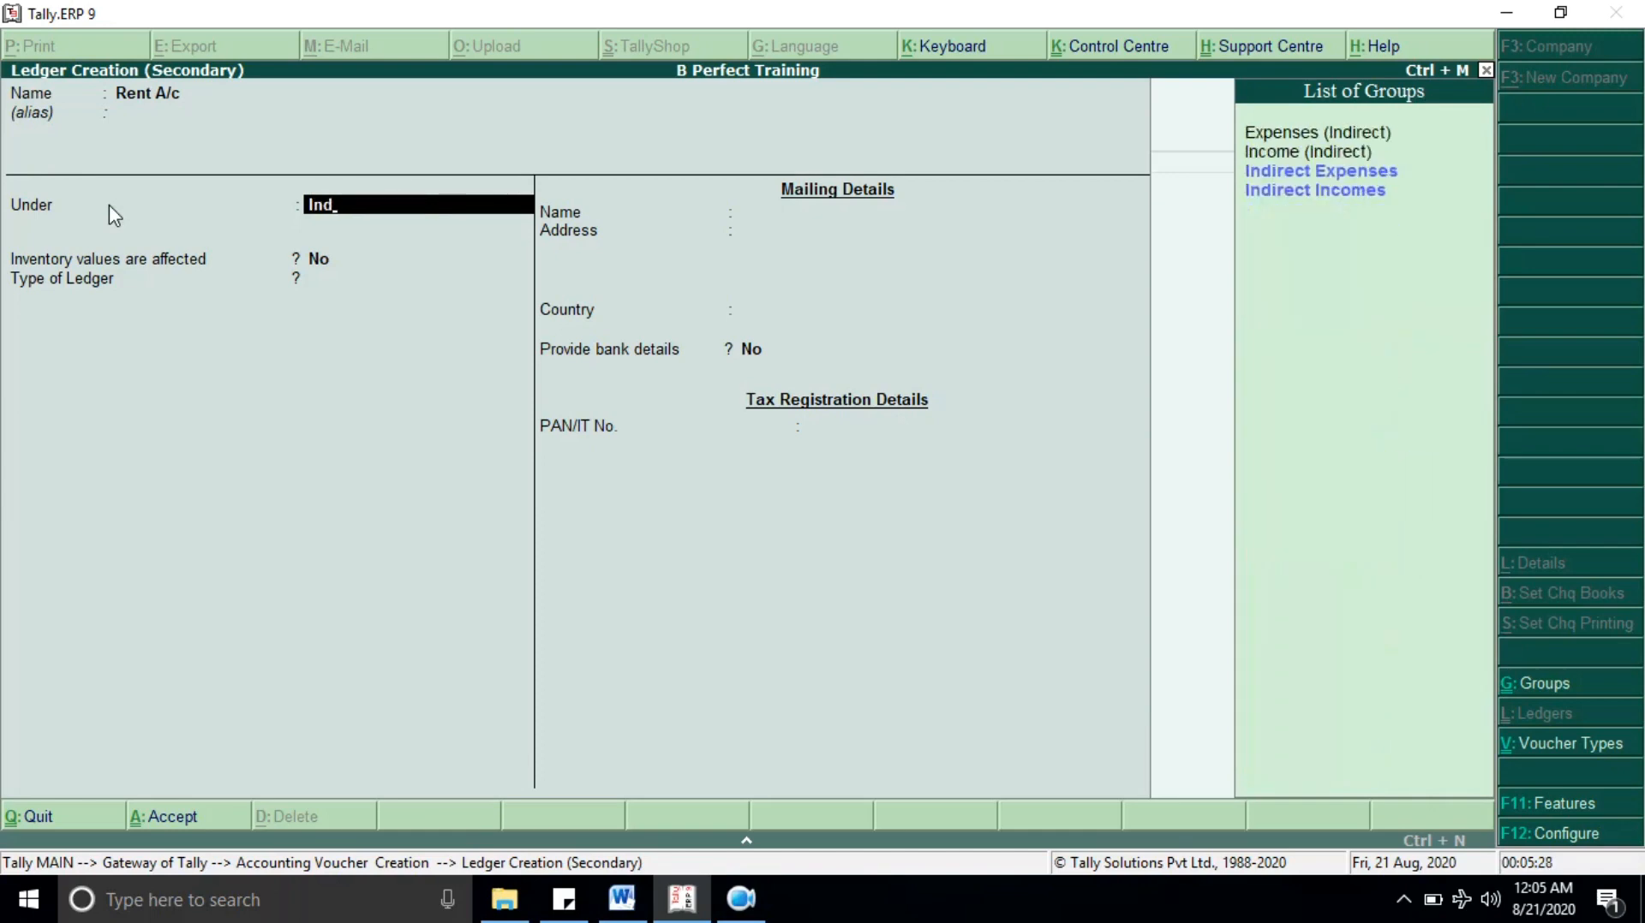
key(Return)
key(Return)
key(Return)
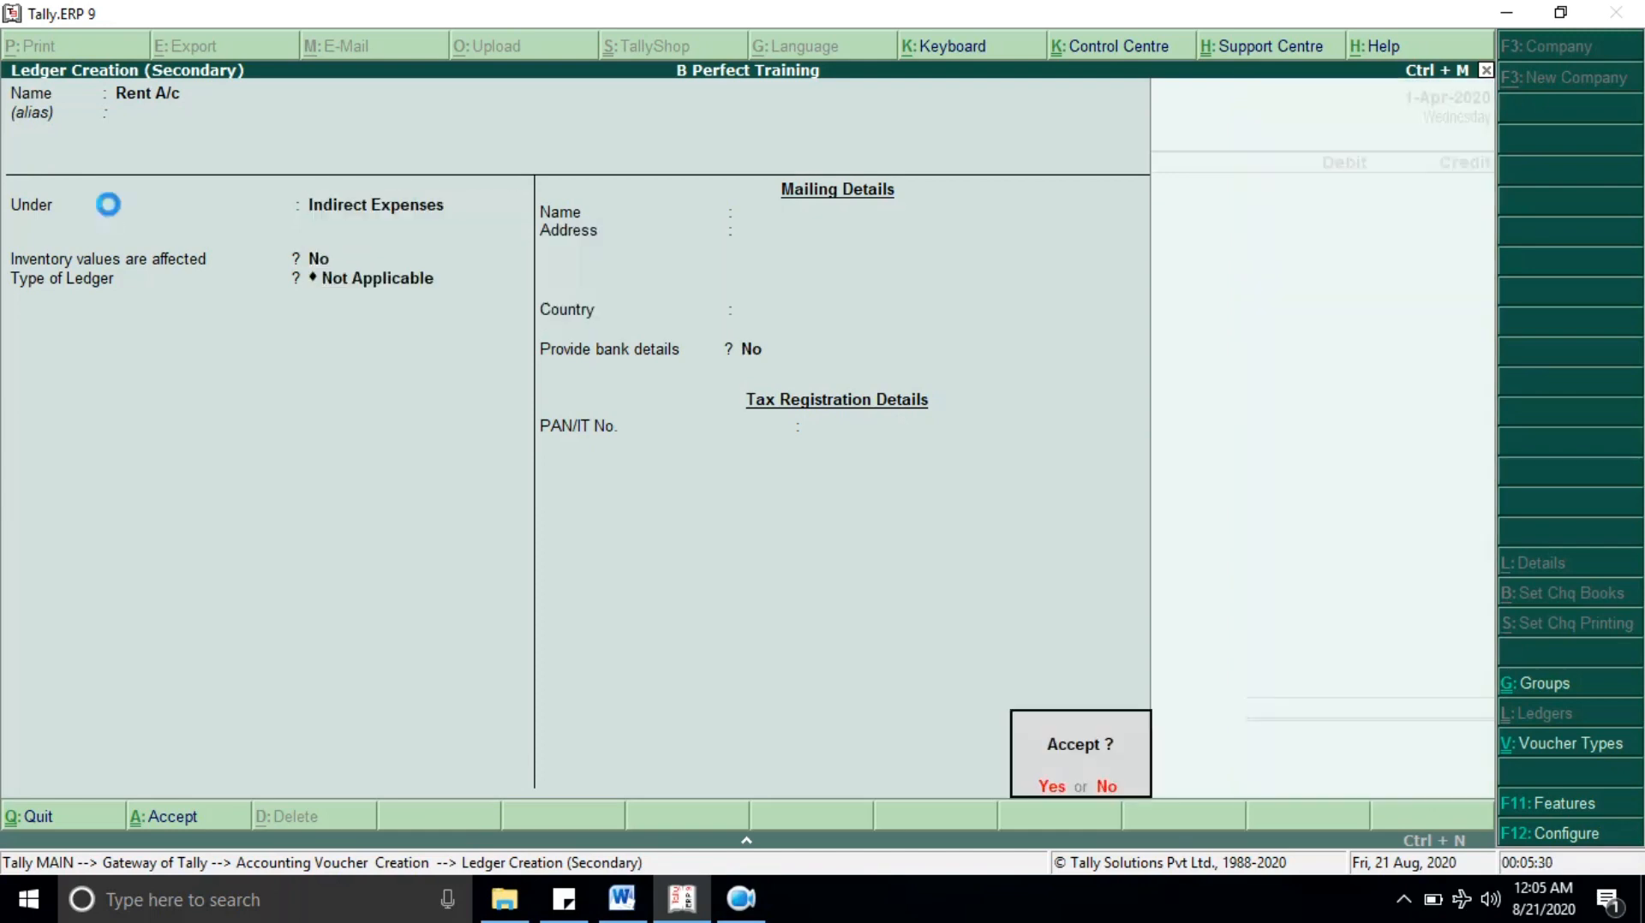
key(Return)
Step: Debit Rent A/c with 10000, credit Cash with the same amount, and accept the Payment voucher without a narration
text(100000)
key(Return)
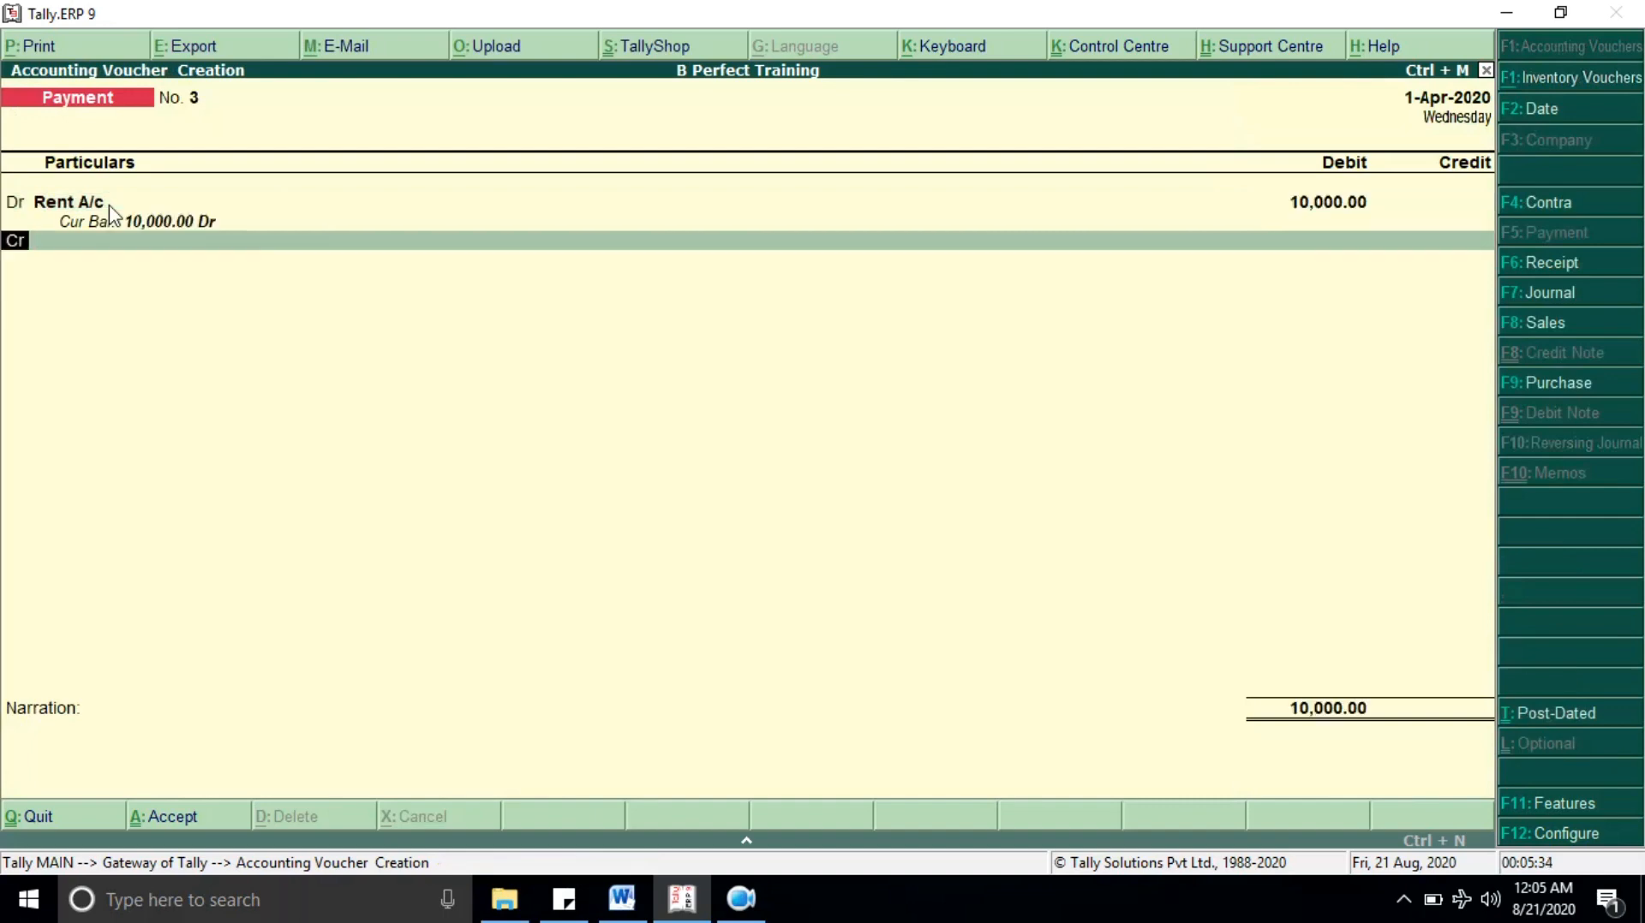
key(Down)
key(Return)
key(Return)
key(Return)
key(Return)
Step: Switch to Word and highlight transaction 09, the light bill payment, for review
key(alt+Tab)
scroll(773, 642, up, 5)
drag(745, 475, 247, 444)
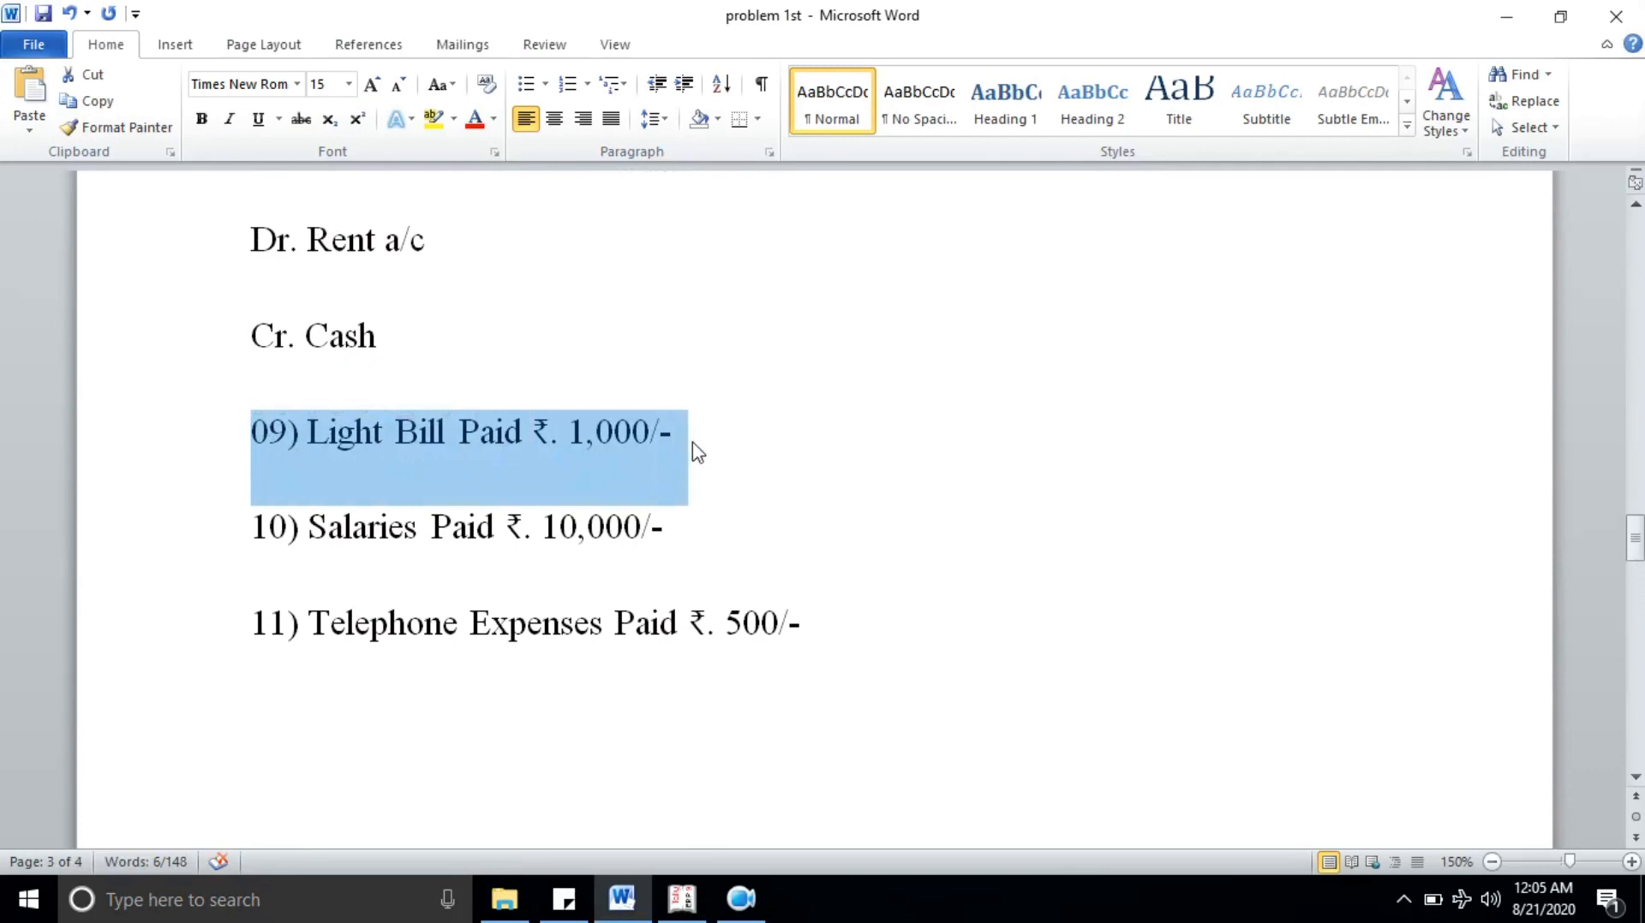
Step: Return to Tally.ERP 9 and create the ledger Light Bill under Indirect Expenses for the next Payment voucher's Dr line
key(alt+Tab)
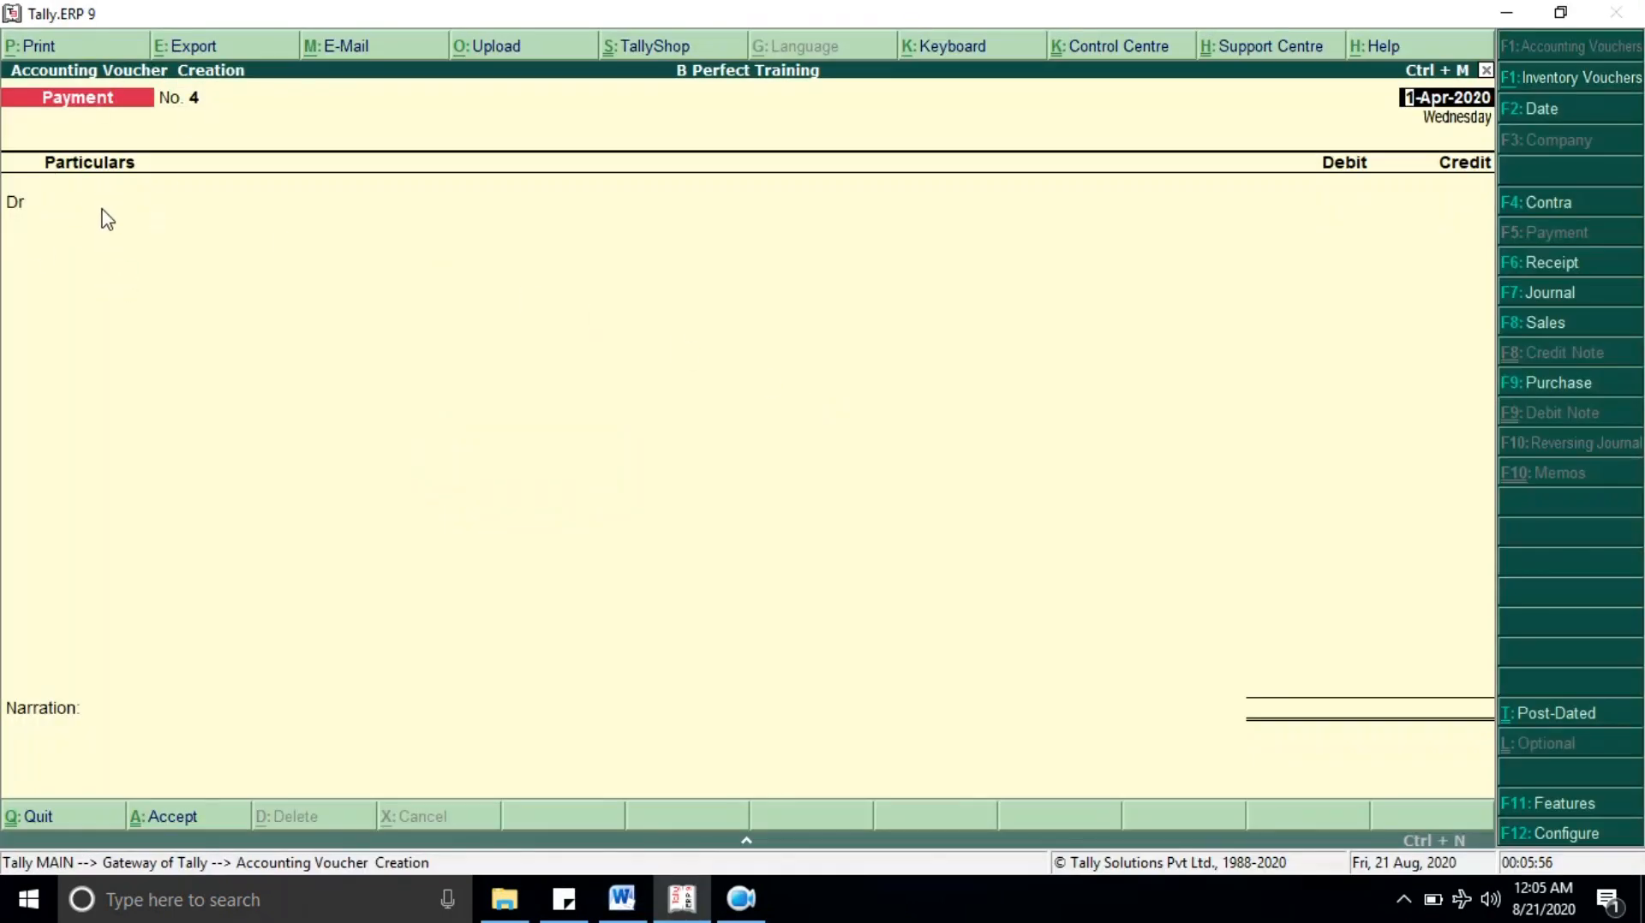
key(alt+c)
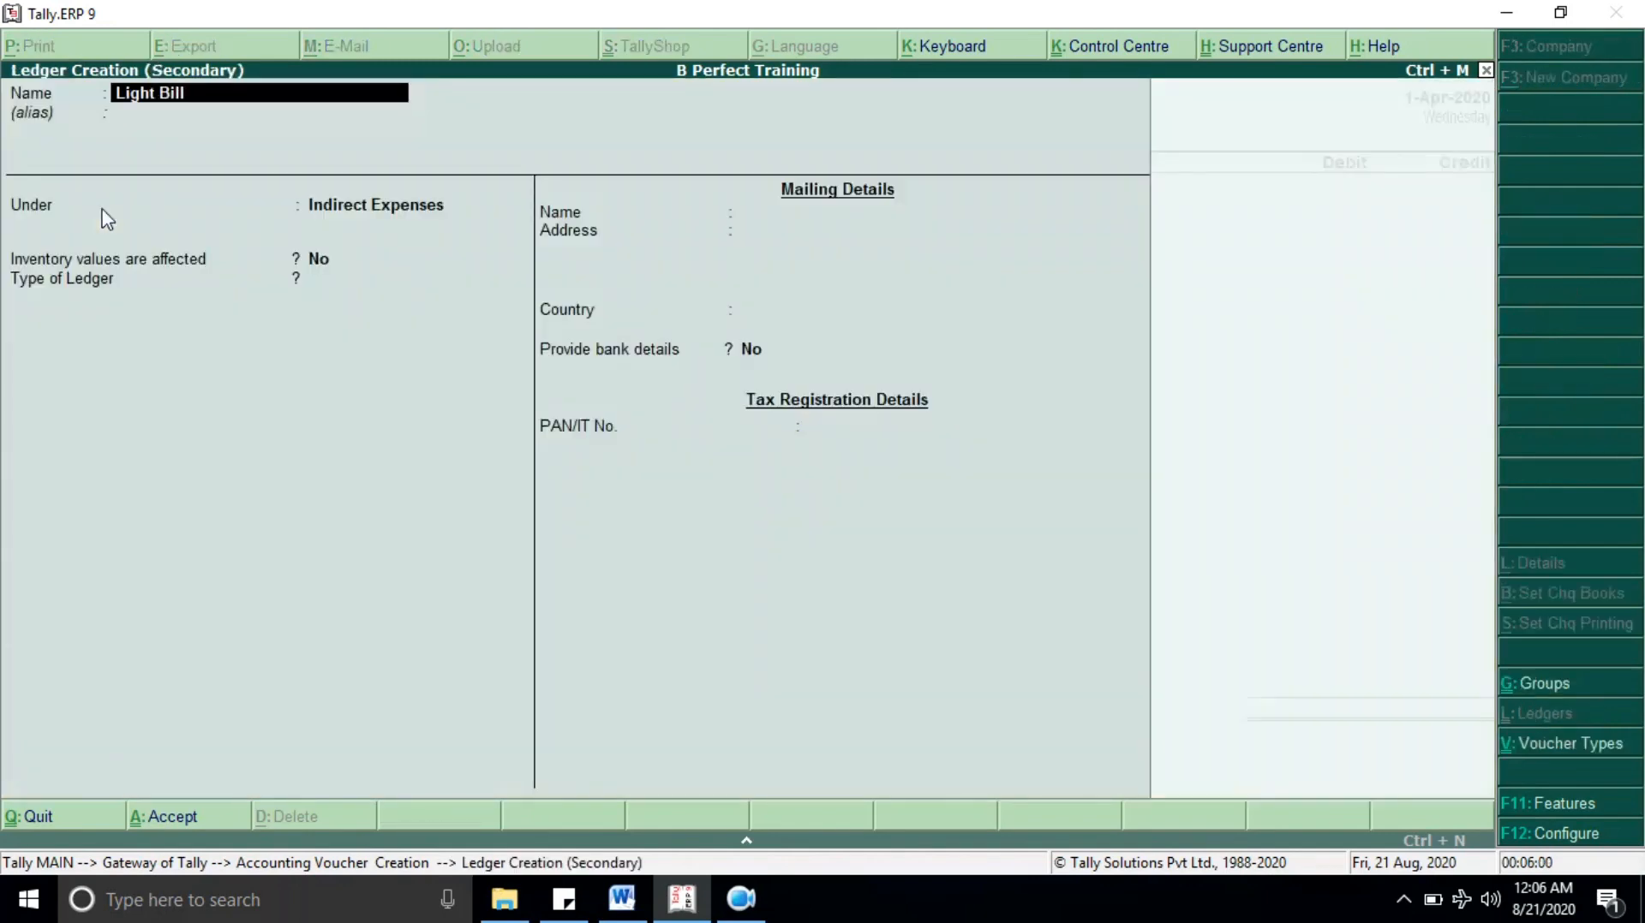
key(Return)
key(Return)
key(Return)
key(ctrl+a)
key(Return)
Step: Debit Light Bill with 1000, credit Cash with the same amount, and accept the Payment voucher without a narration
text(1000)
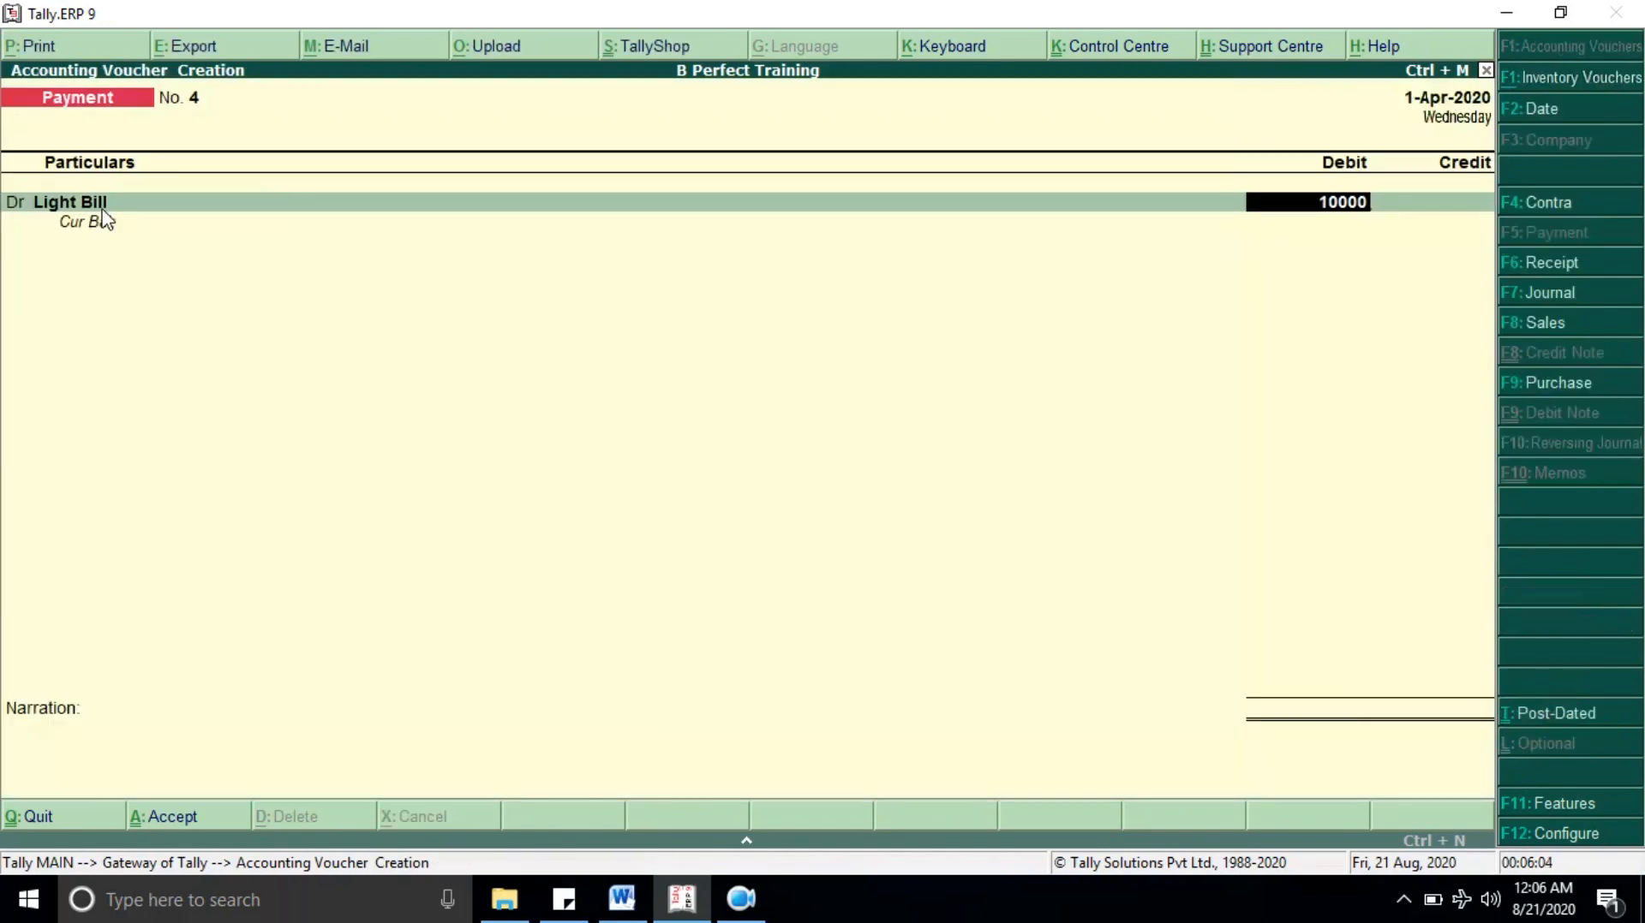
key(Return)
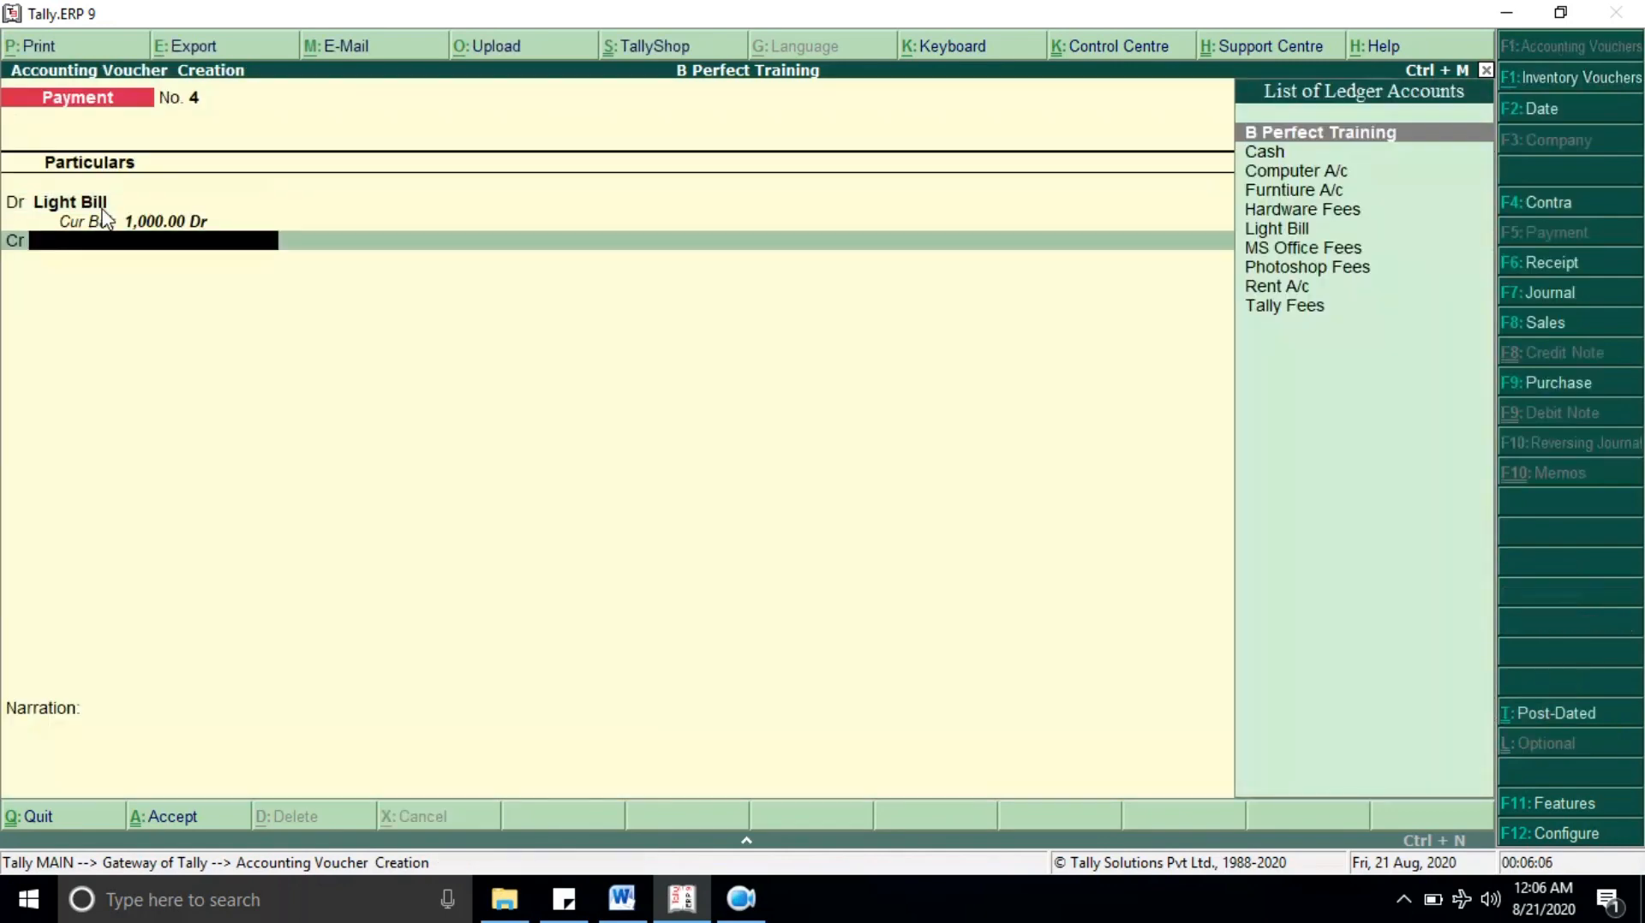
text(c)
key(Return)
key(Return)
key(Return)
key(Return)
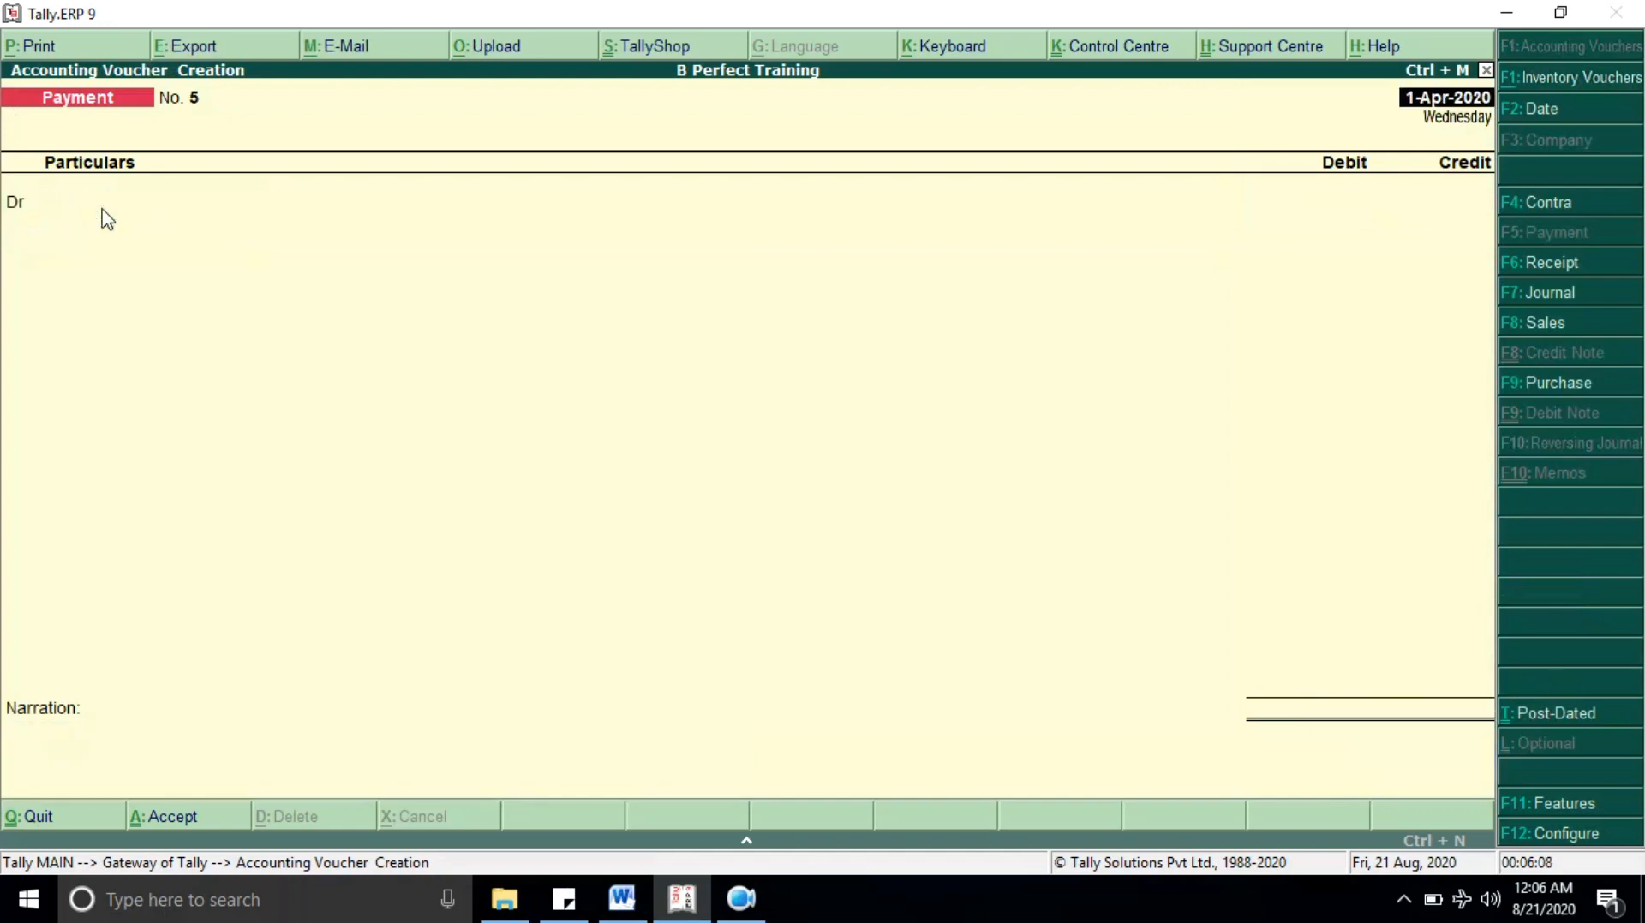
Step: Switch to Word and highlight transaction 10, the salaries payment, for review
click(622, 900)
scroll(457, 518, down, 1)
drag(254, 441, 719, 467)
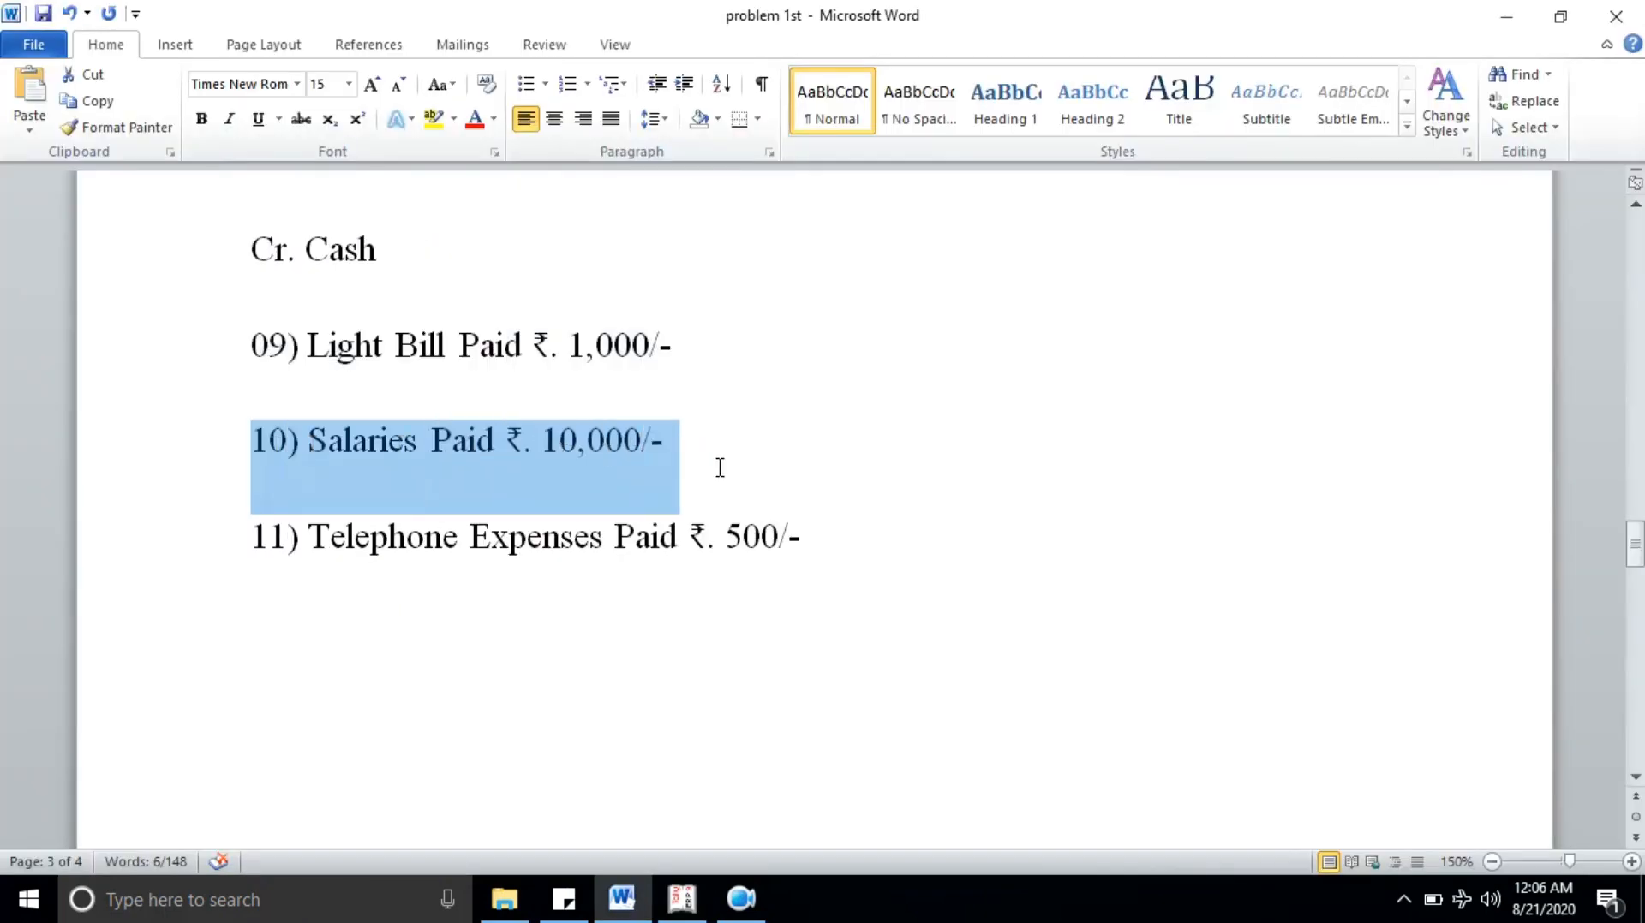
Step: Return to Tally.ERP 9 and create the ledger Salary A/c under Indirect Expenses for the next Payment voucher's Dr line
key(alt+Tab)
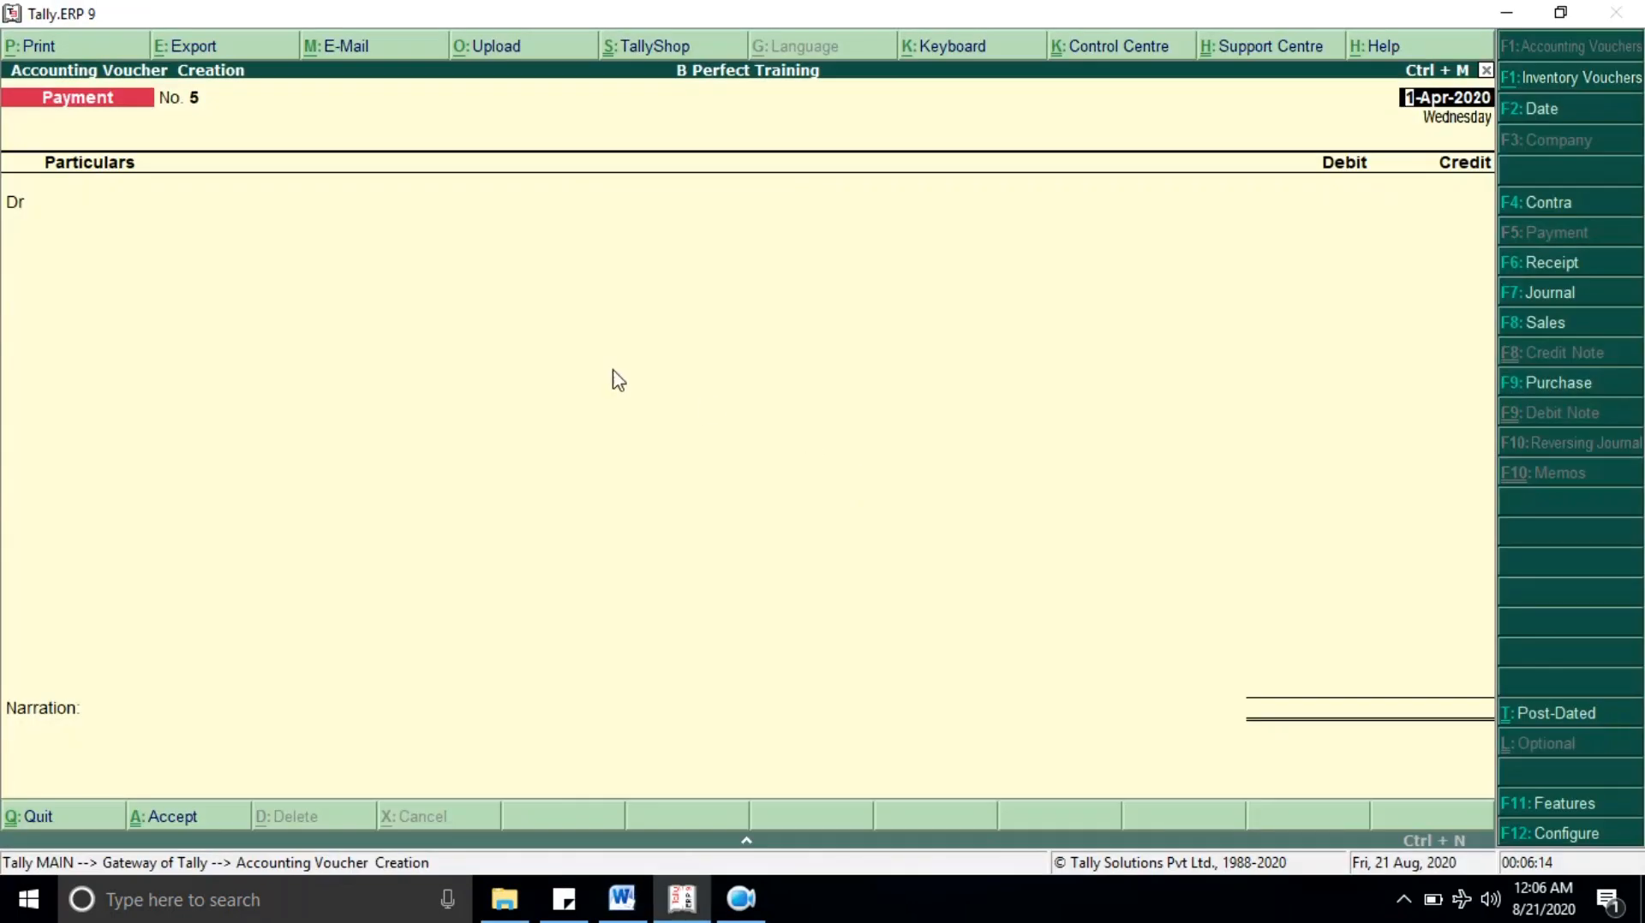
key(Return)
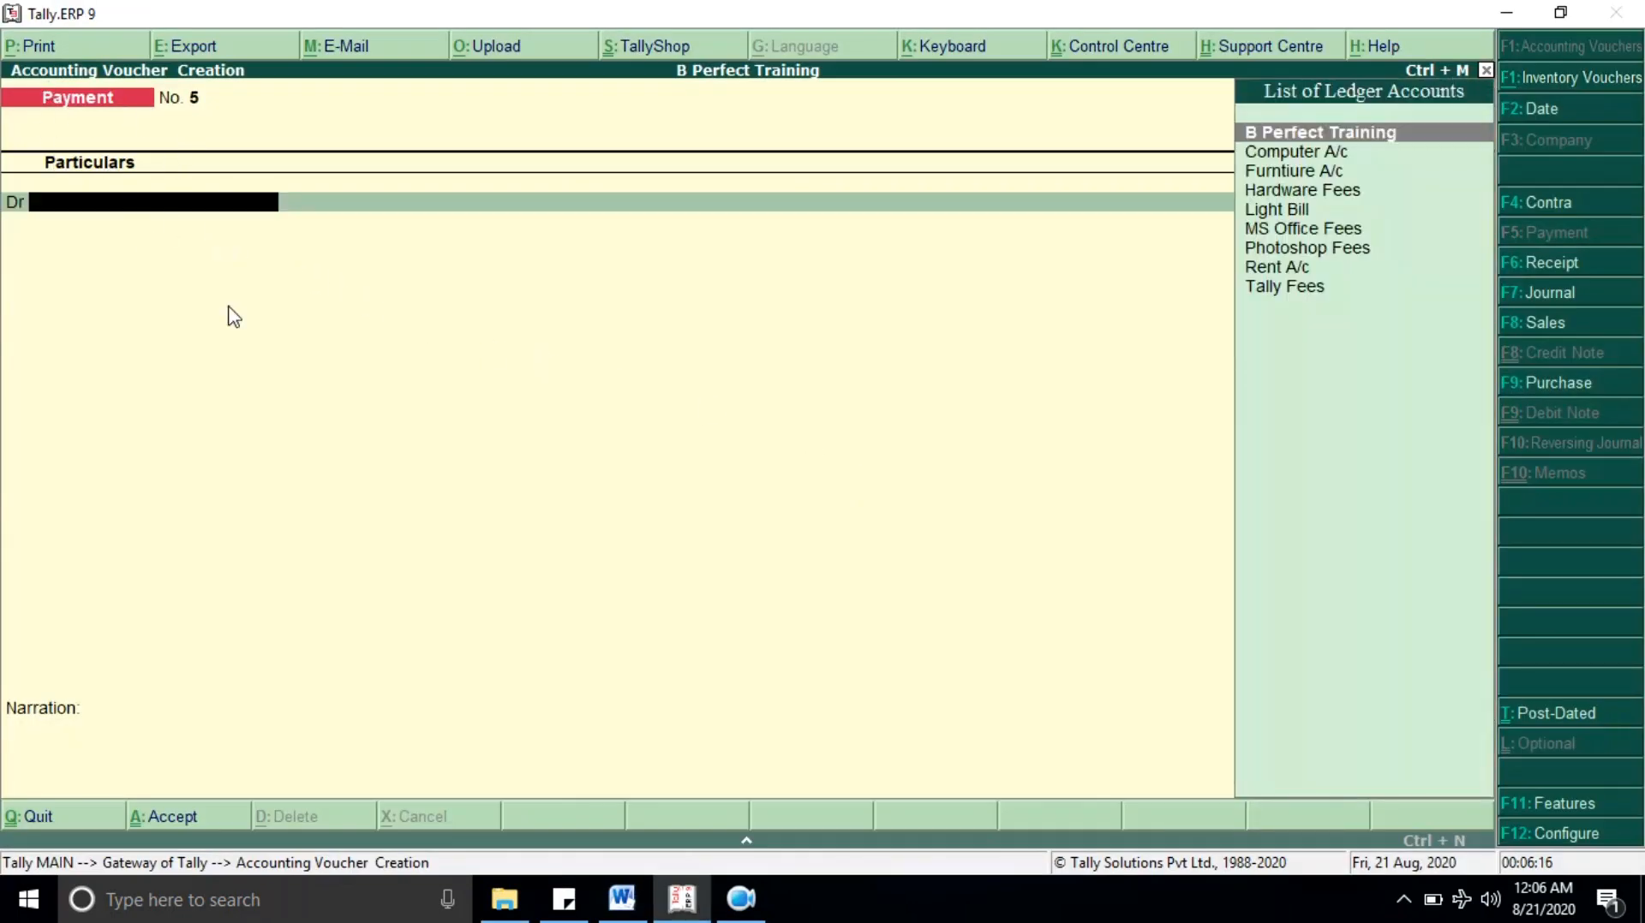
key(alt+c)
text(Sala)
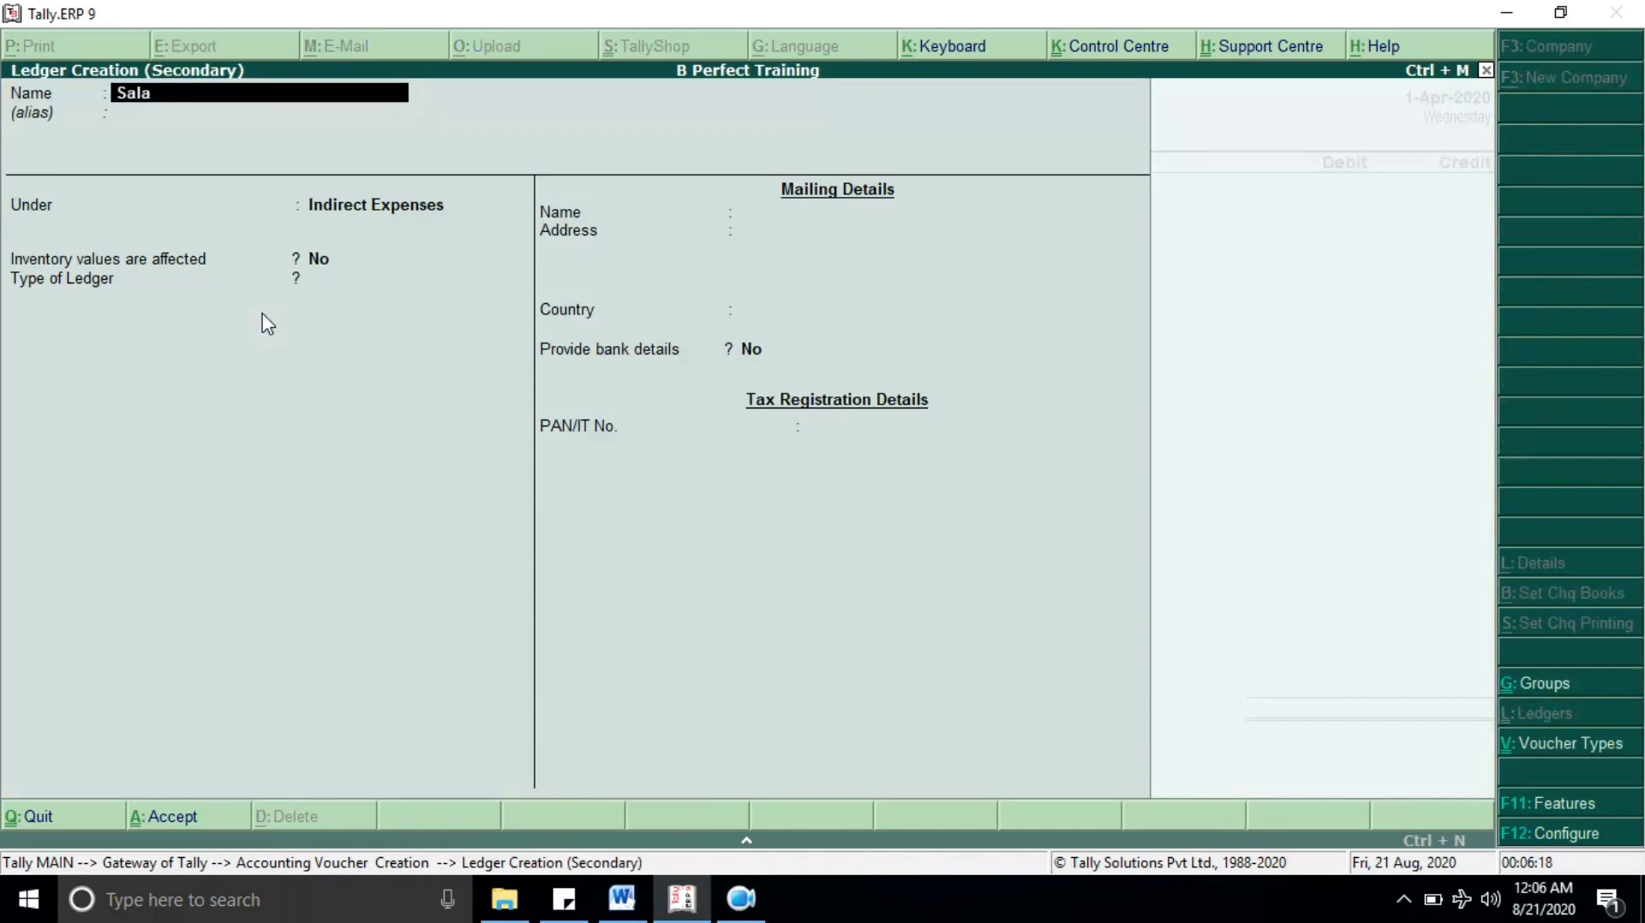
text(ry a/c)
key(Return)
key(Return)
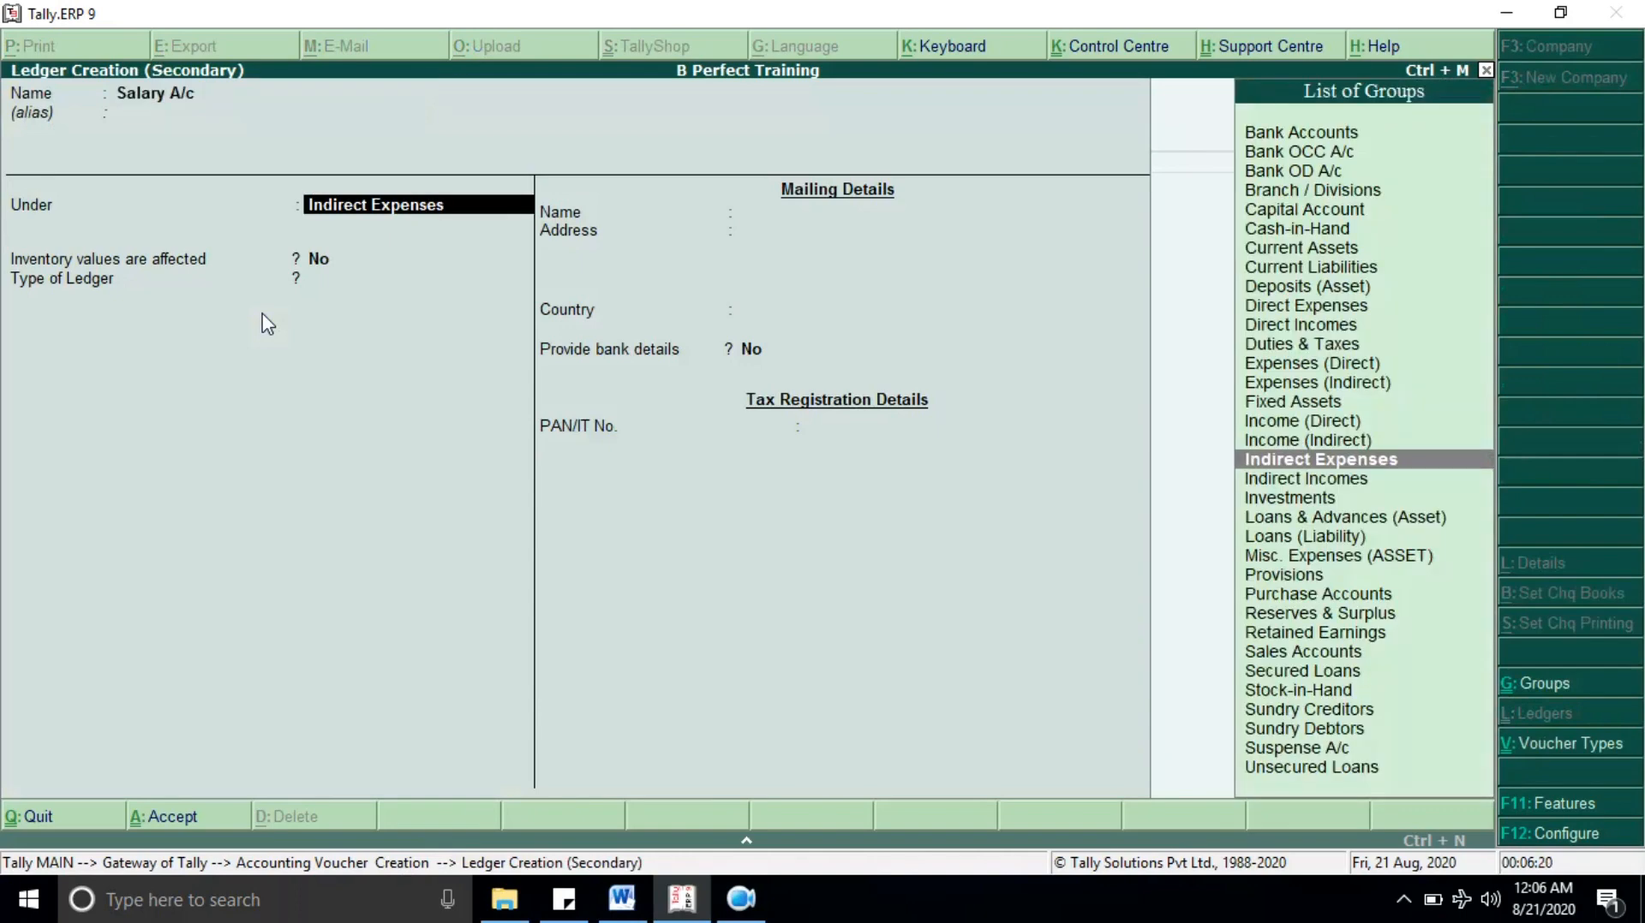
key(ctrl+a)
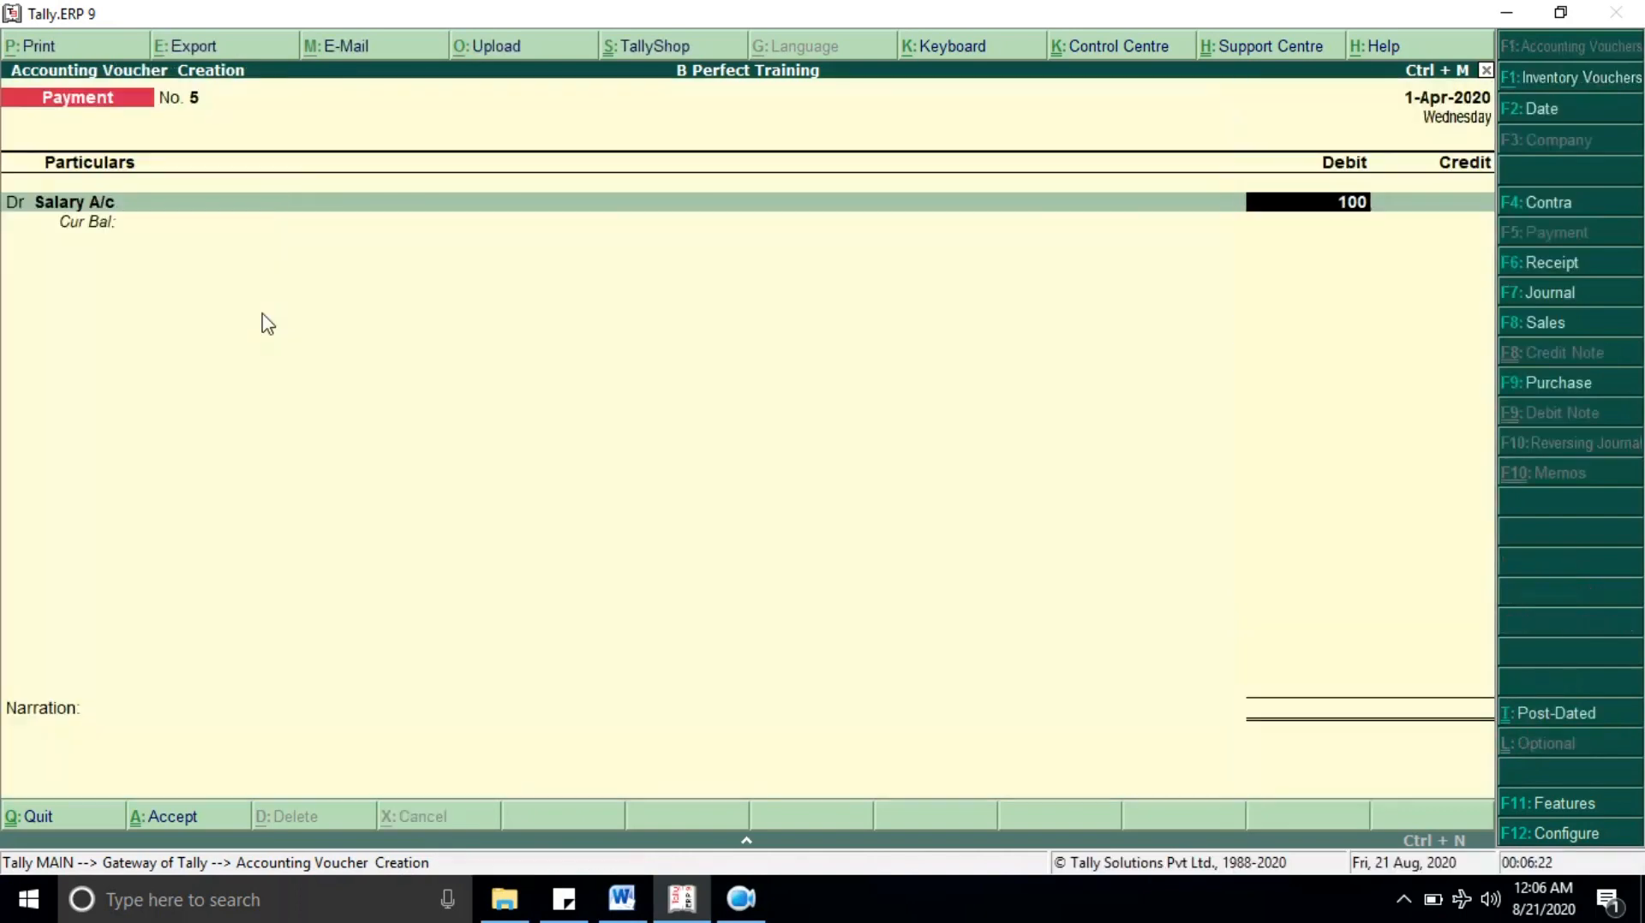
Step: Debit Salary A/c with 10000, credit Cash with the same amount, and accept the Payment voucher without a narration
key(Return)
key(Return)
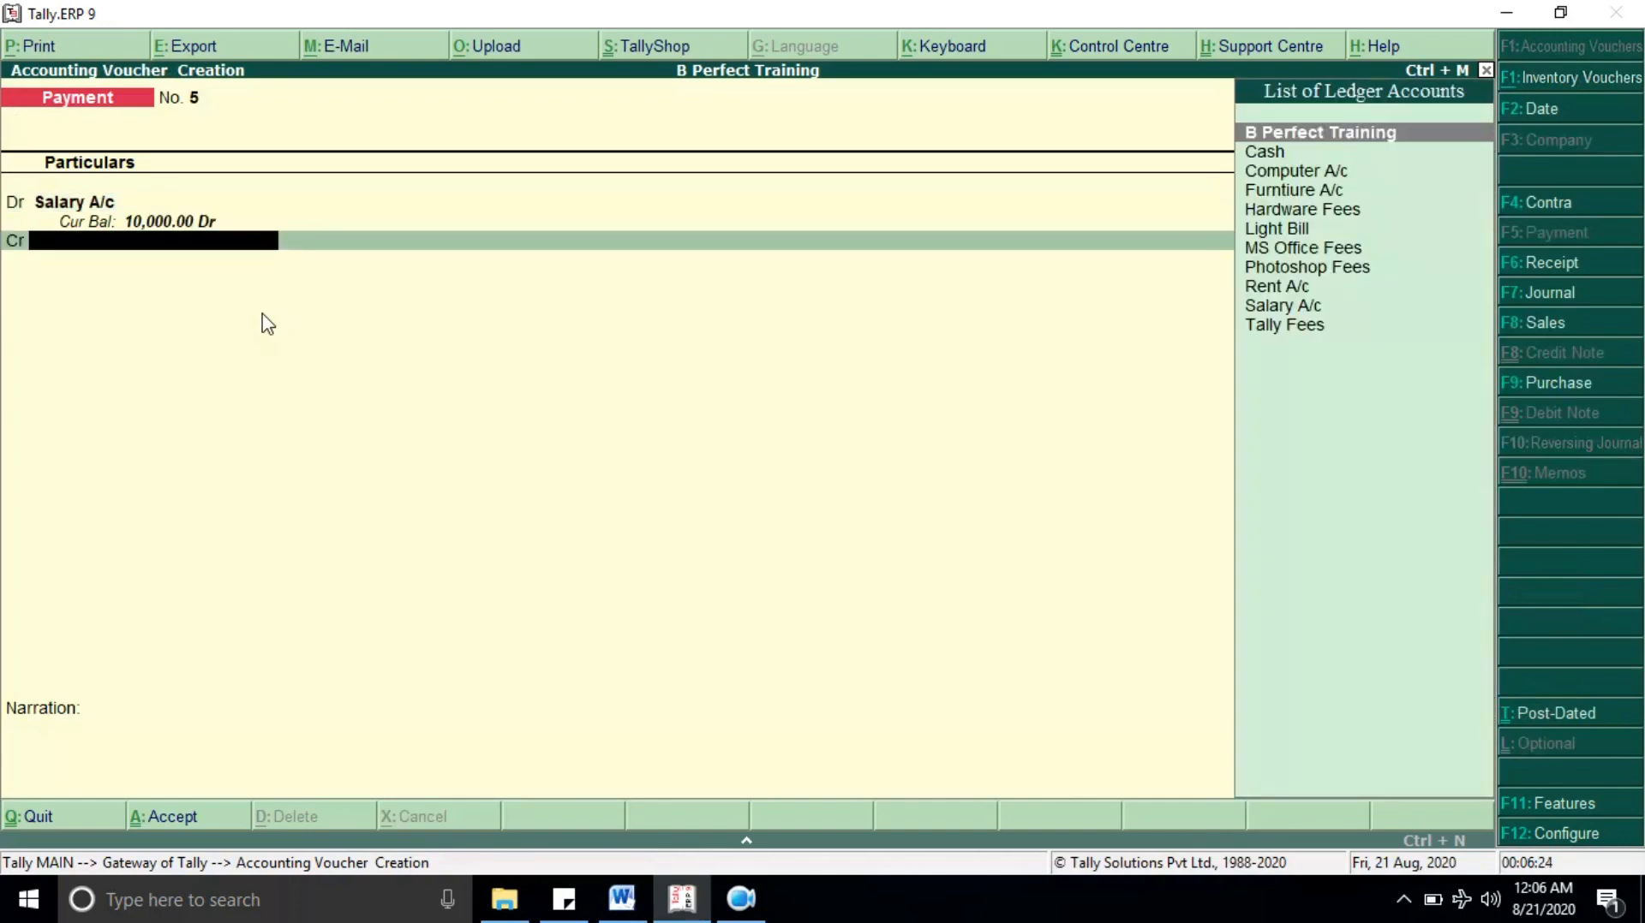
key(Return)
key(Return)
key(Return)
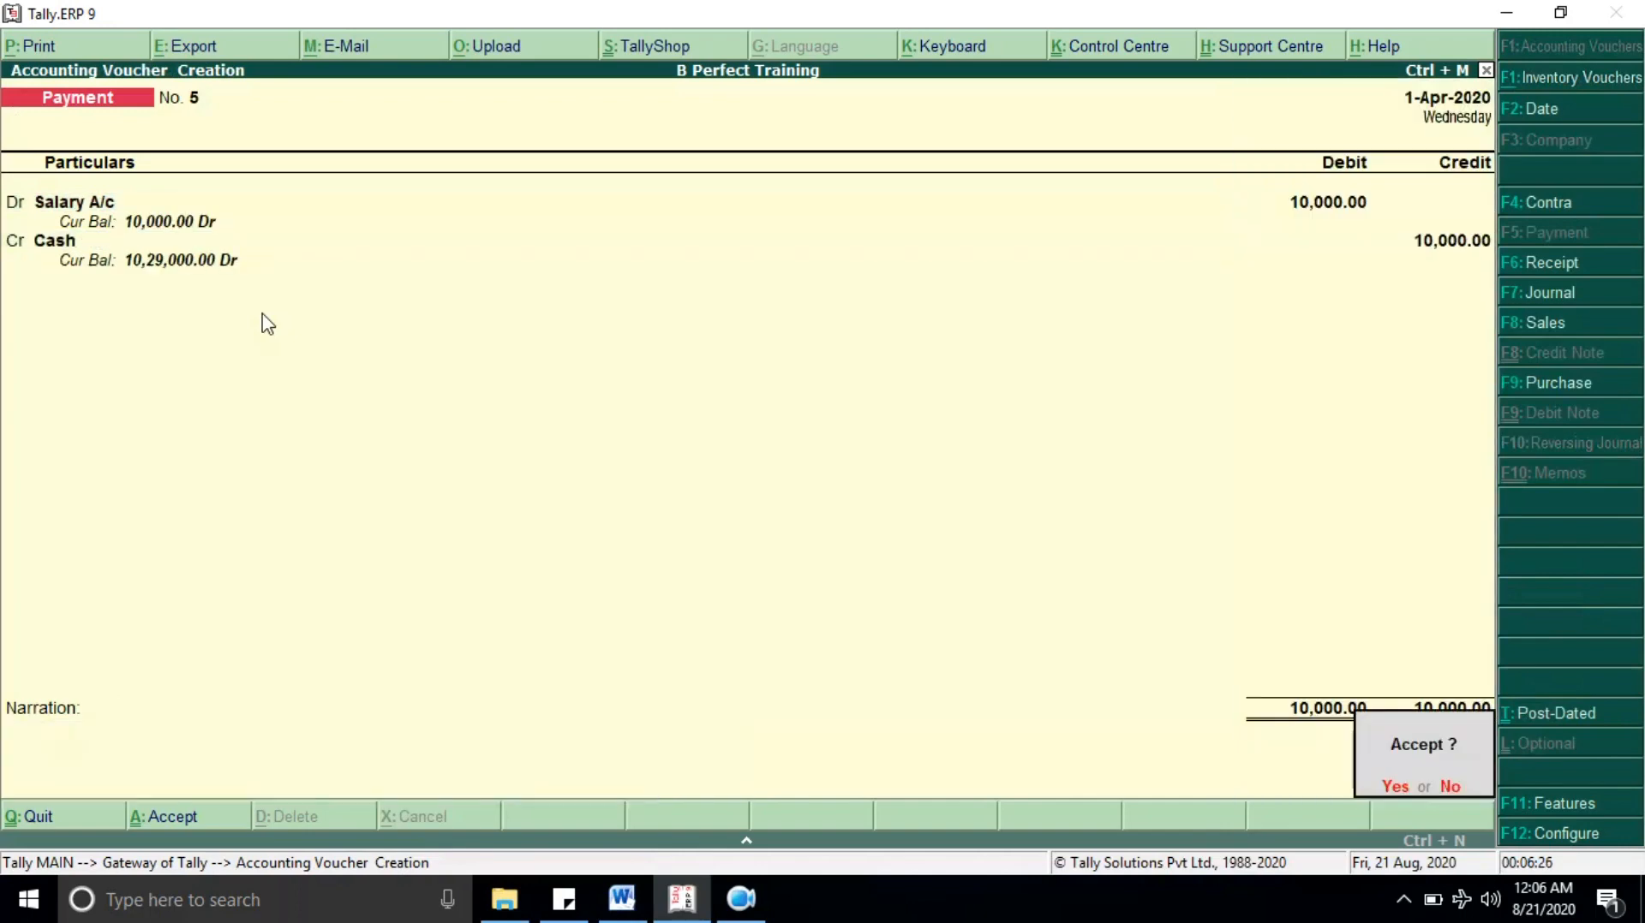
key(Return)
Step: Switch to Word, go past transaction 10, and highlight transaction 11, the telephone expenses payment, for review
key(alt+Tab)
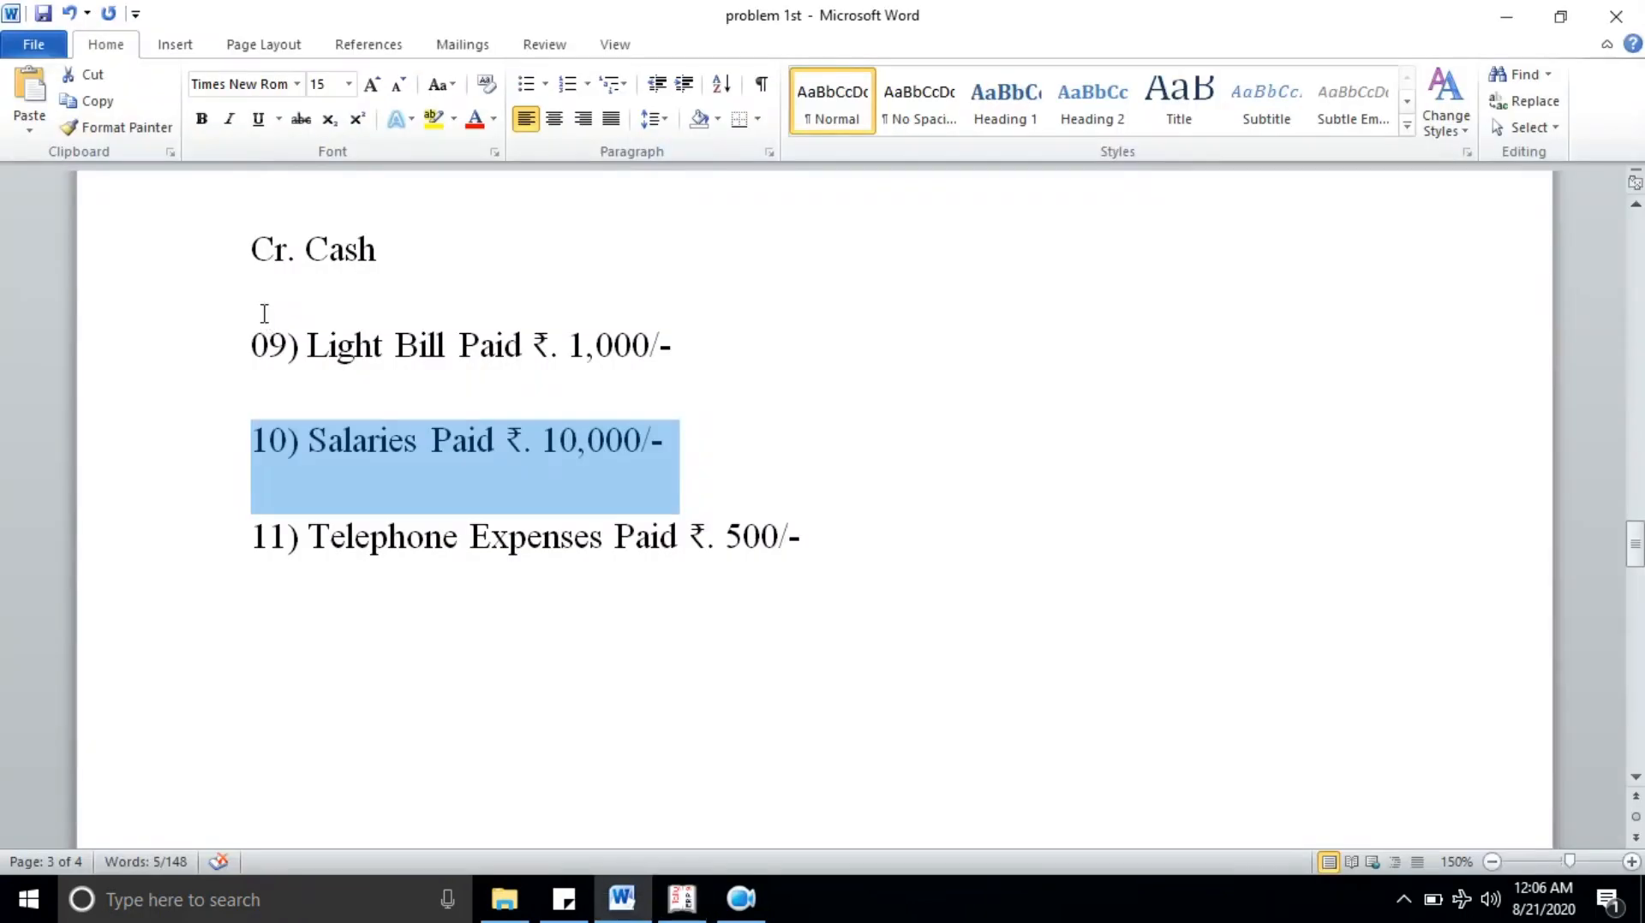
drag(291, 450, 704, 471)
drag(800, 452, 307, 450)
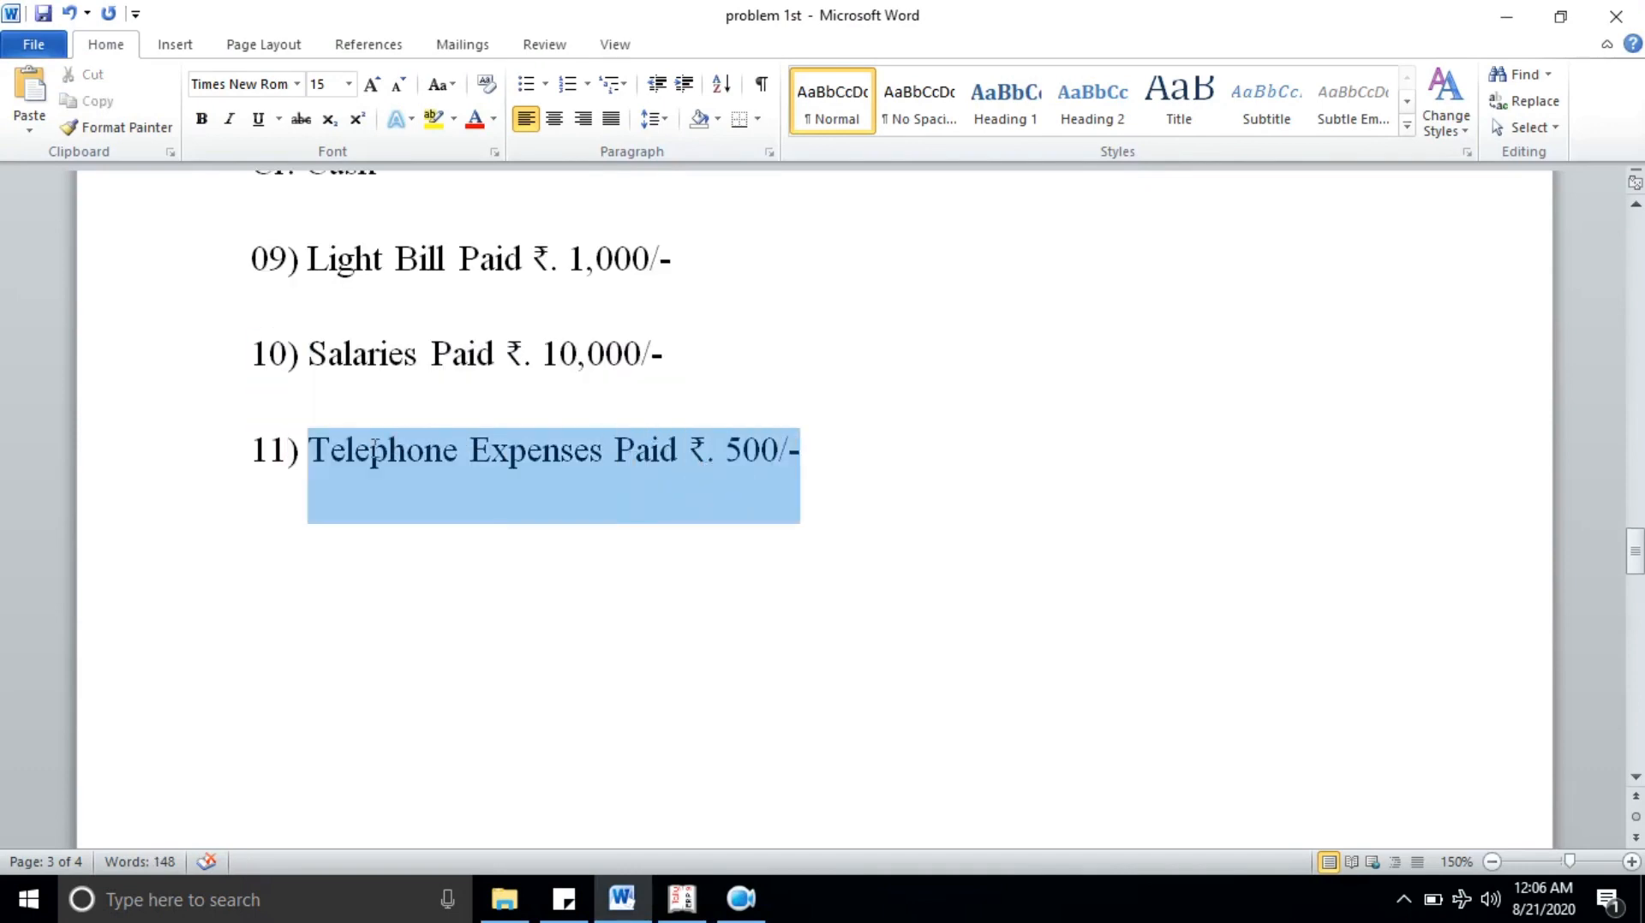
Step: Return to Tally.ERP 9 and create the ledger Telephonic Expenses under Indirect Expenses for the next Payment voucher's Dr line
key(alt+Tab)
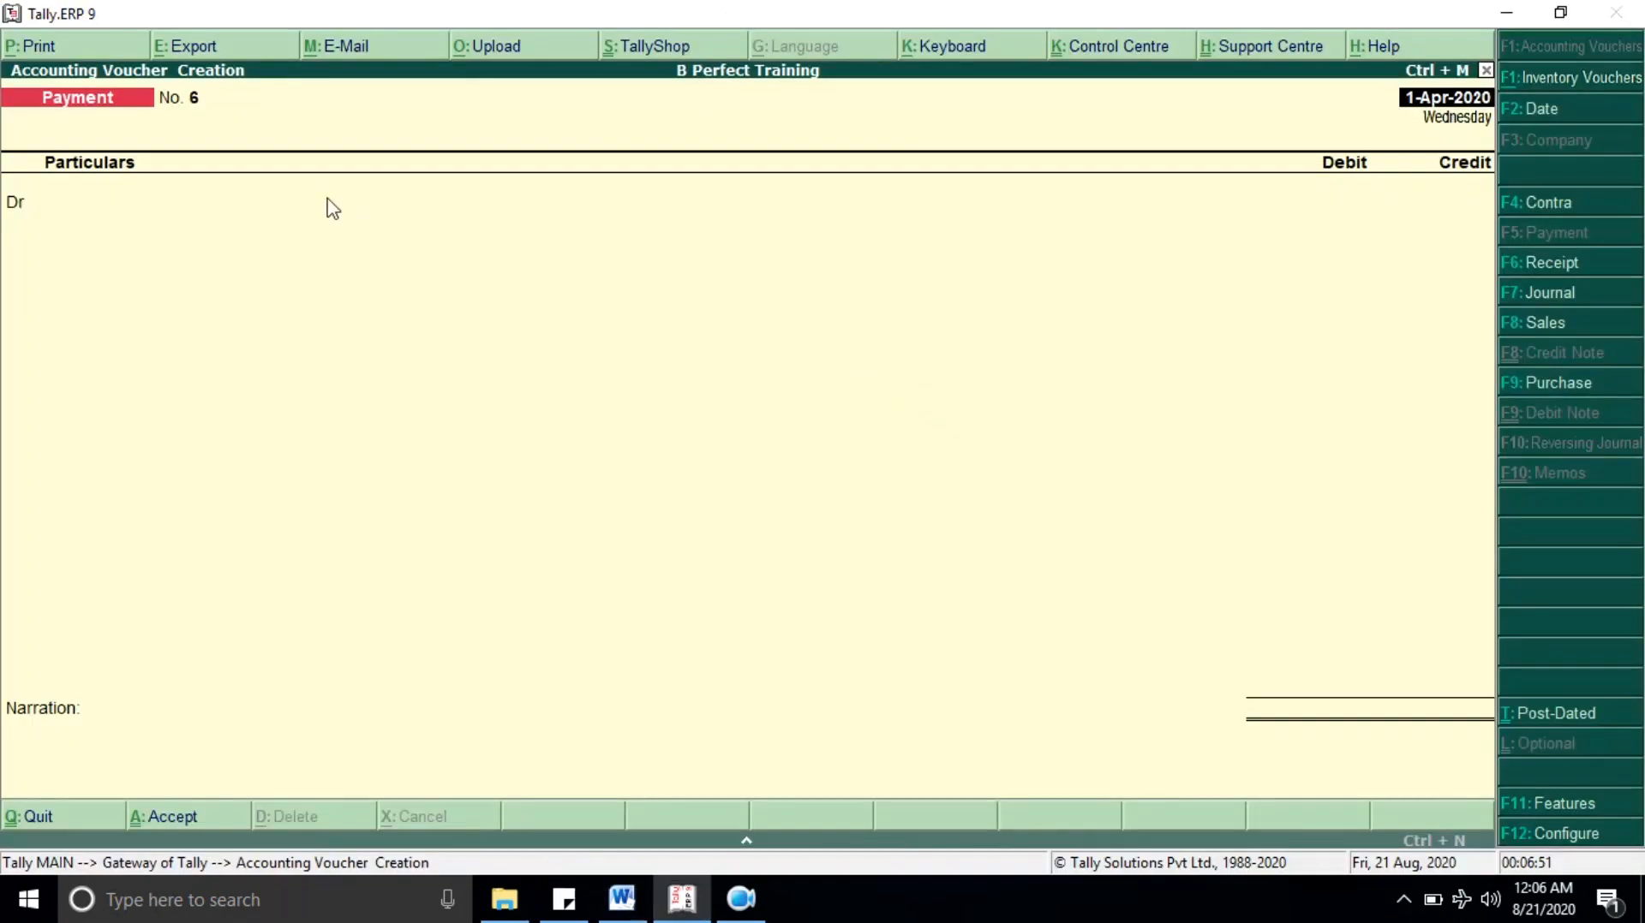
click(91, 206)
key(alt+c)
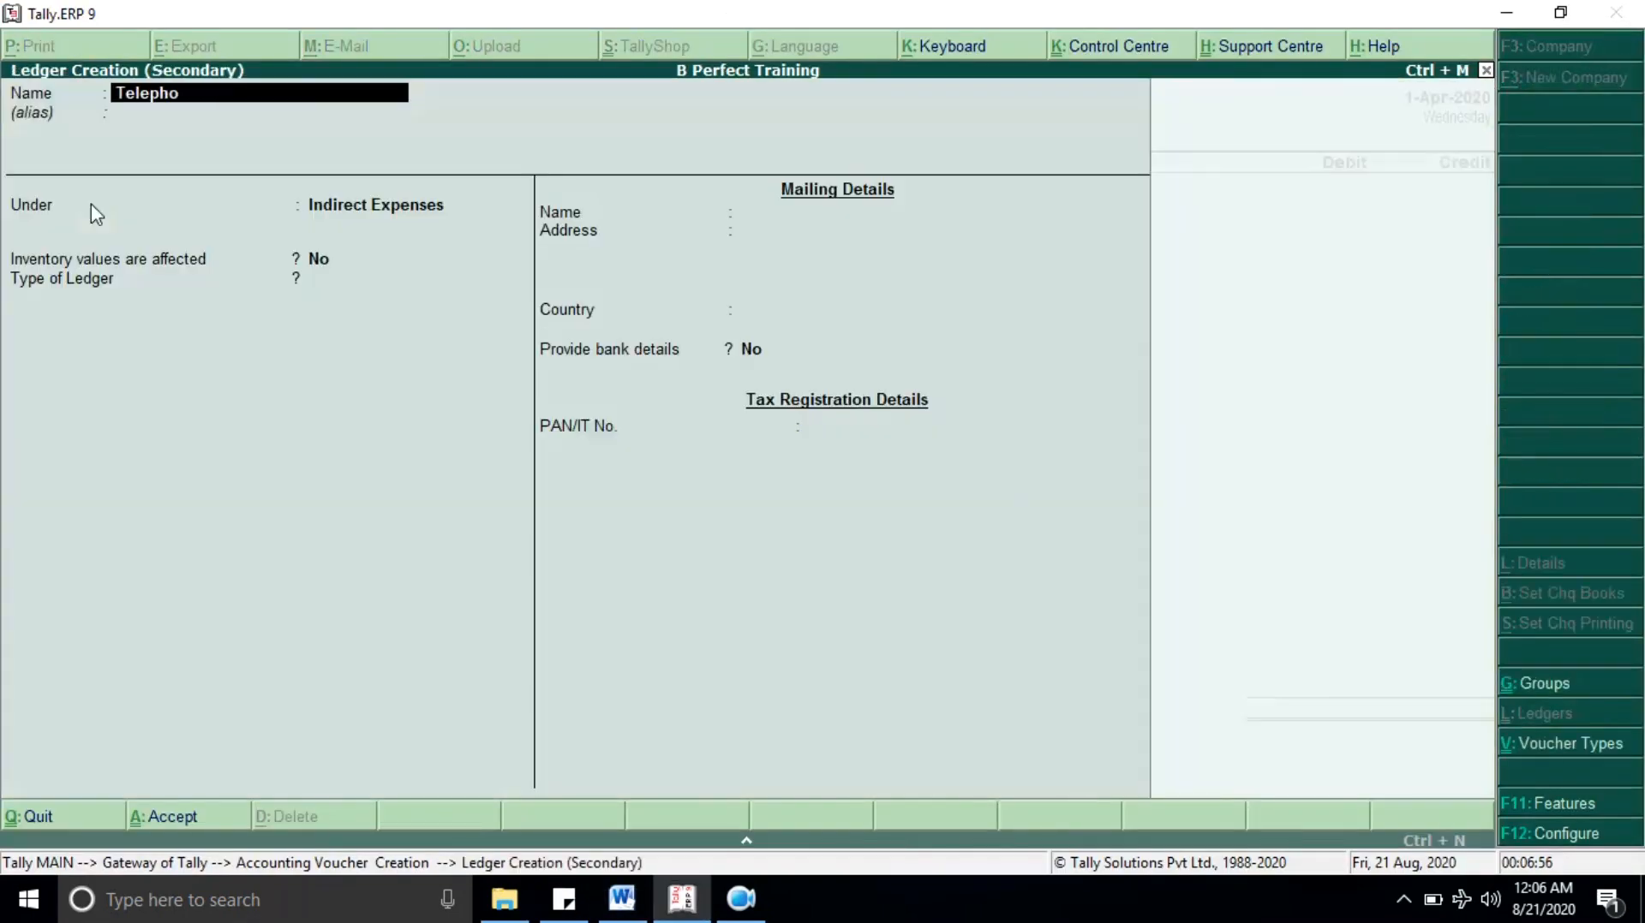
text(Telephonic Expenses)
key(Return)
key(Return)
key(Return)
key(Return)
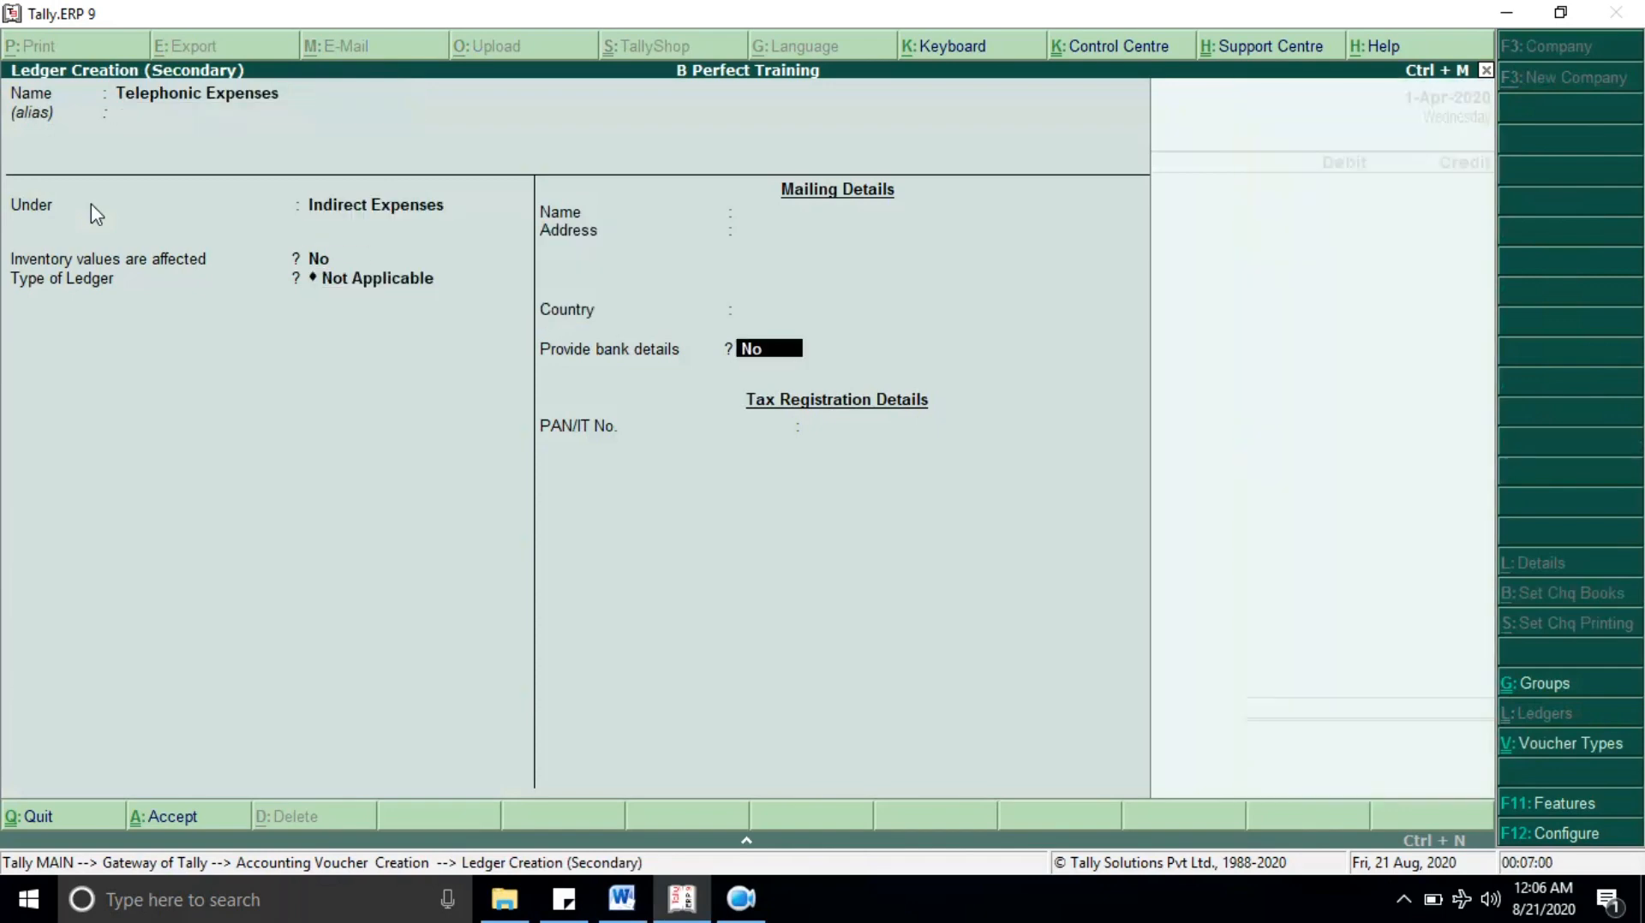
key(Return)
key(Return)
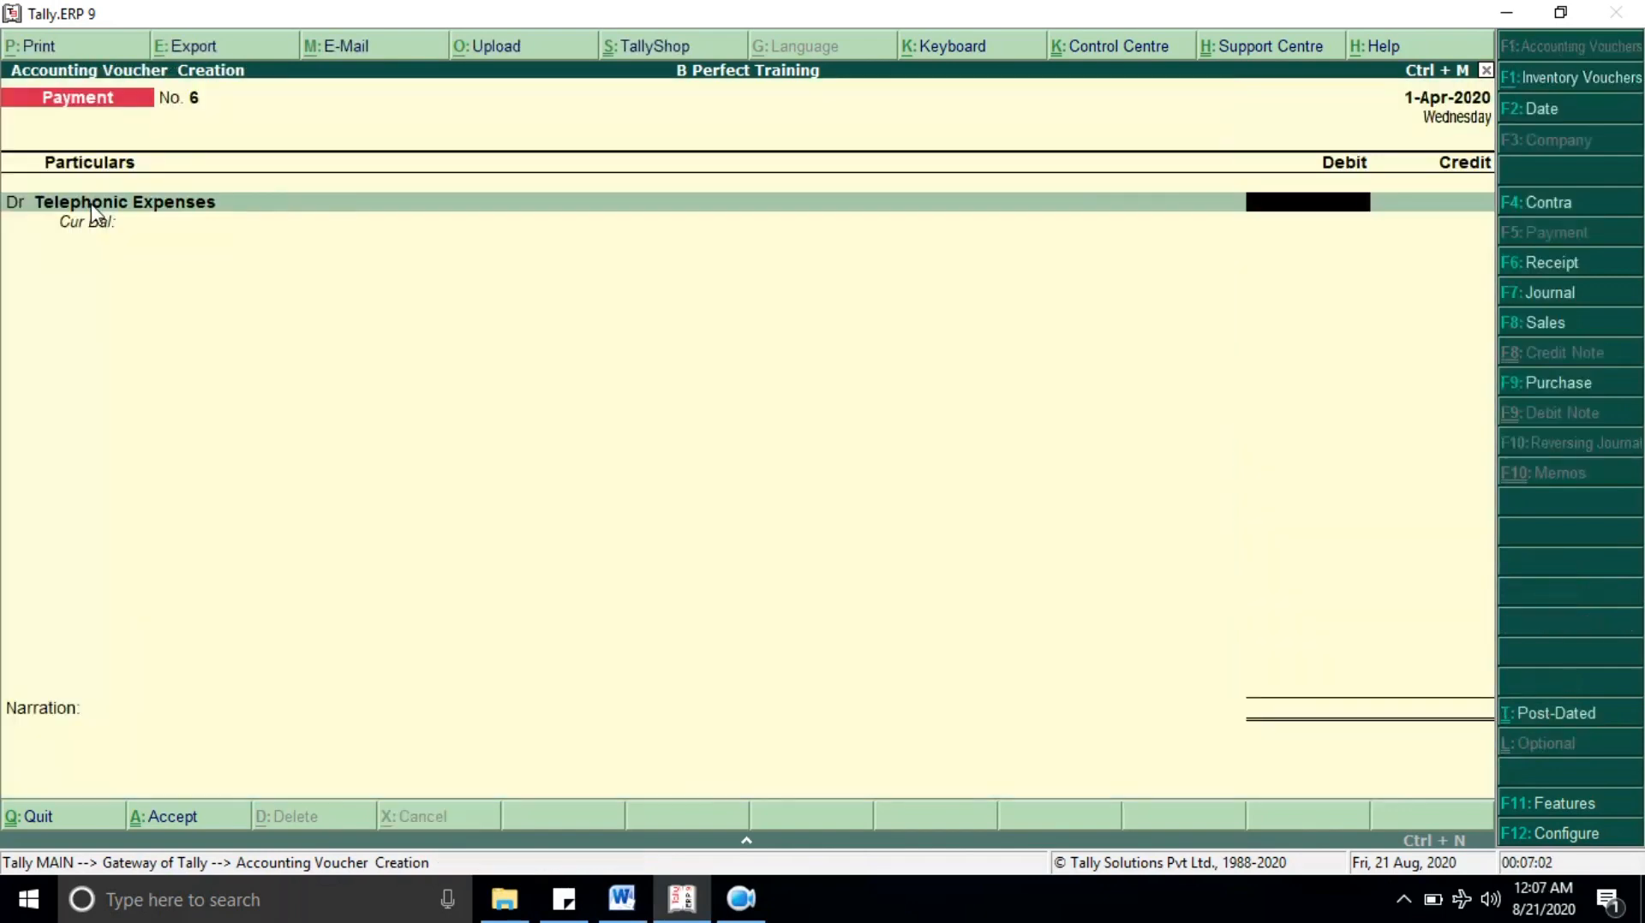
Step: Debit Telephonic Expenses with 500, credit Cash with the same amount, and accept the Payment voucher without a narration
key(BackSpace)
key(Return)
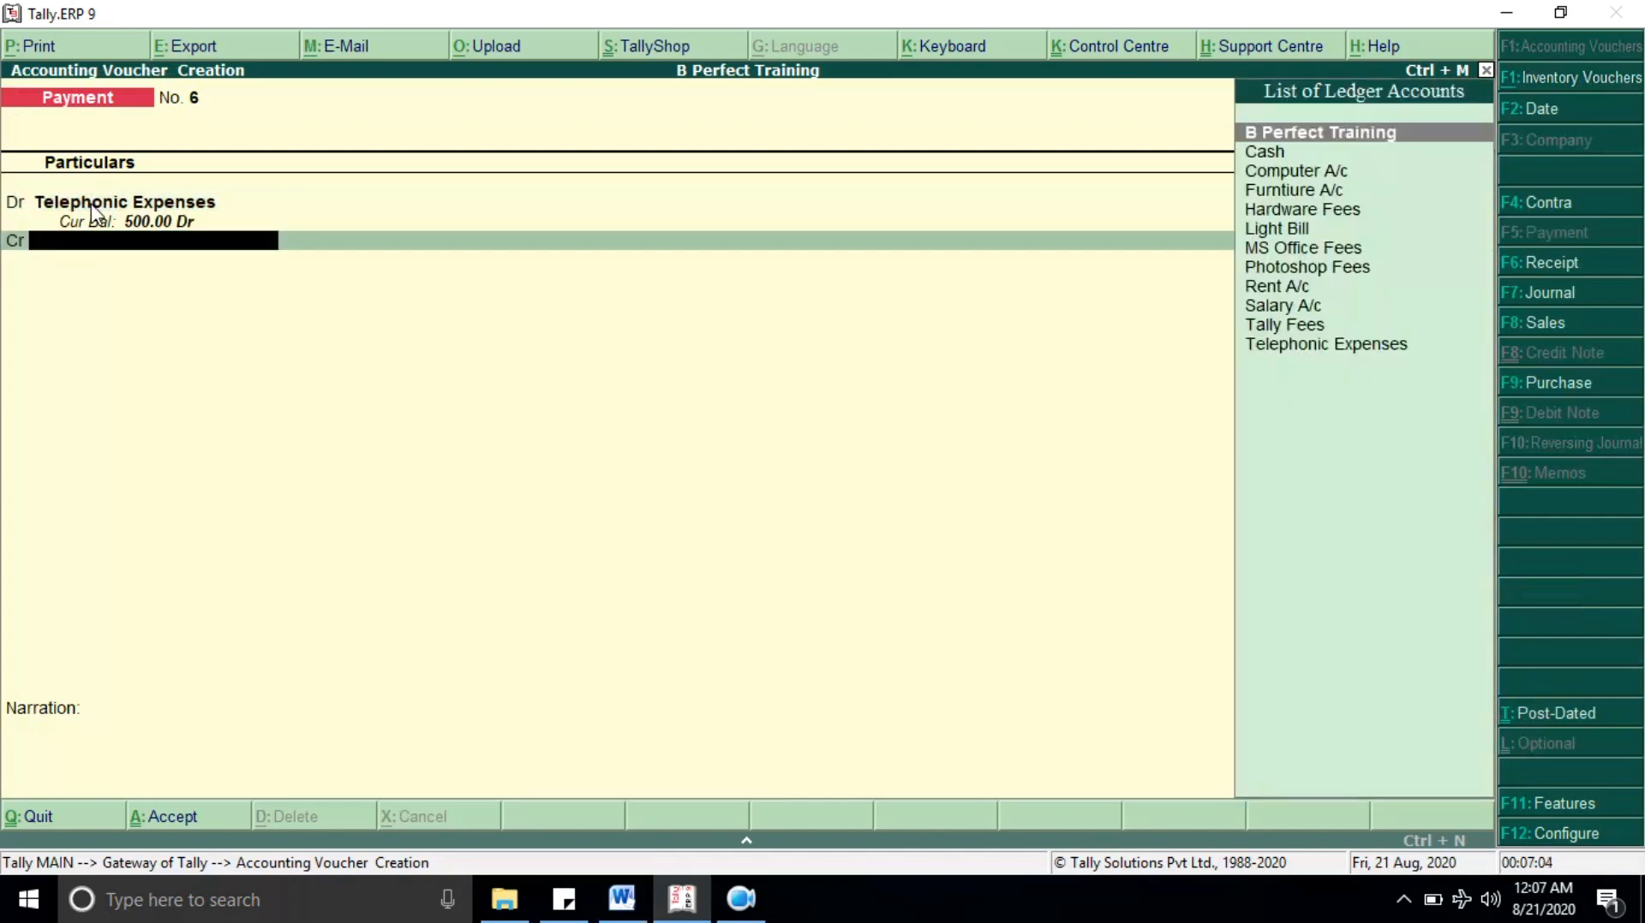
key(Down)
key(Return)
key(Return)
key(Return)
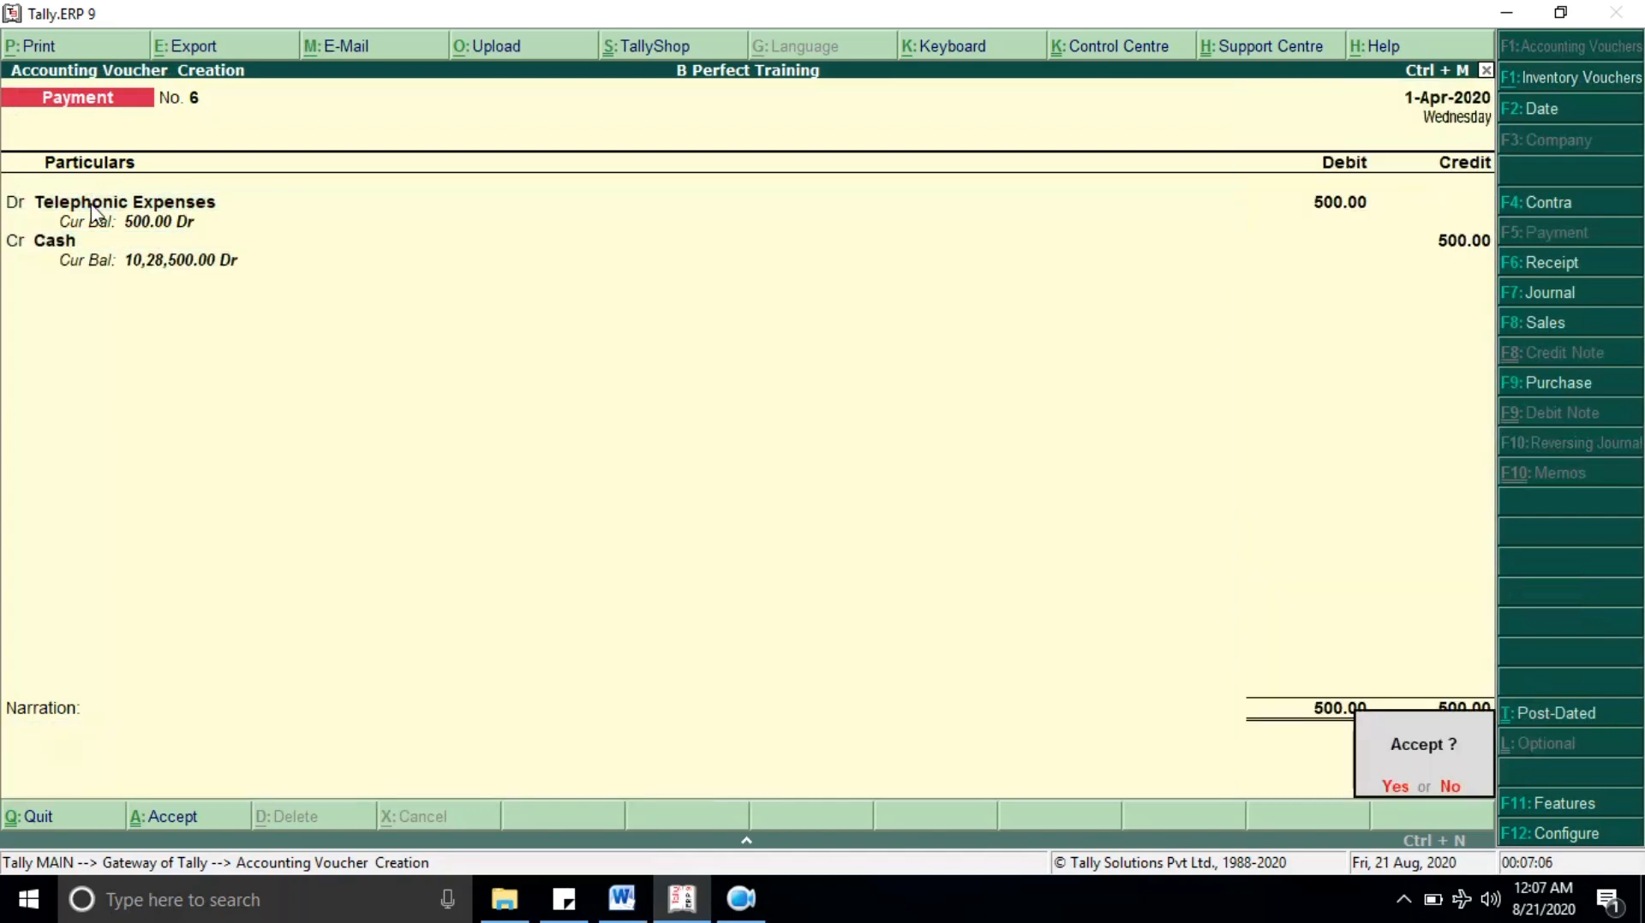
key(Return)
Step: Check in Word for any transactions after number 11, and return to the voucher screen in Tally.ERP 9
key(alt+Tab)
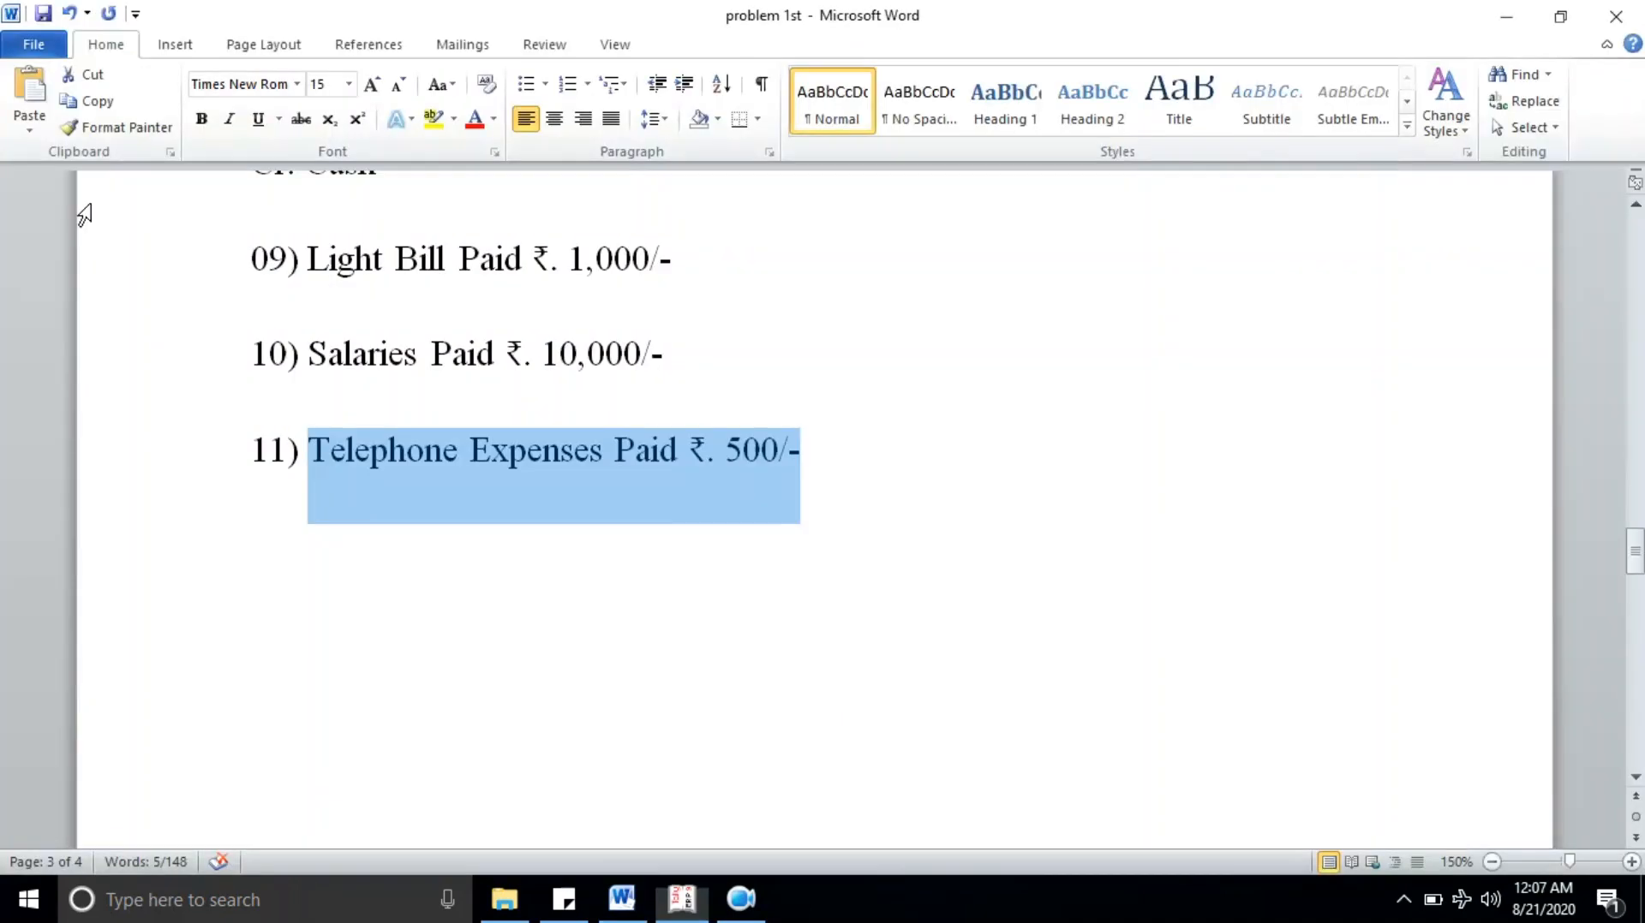
click(938, 472)
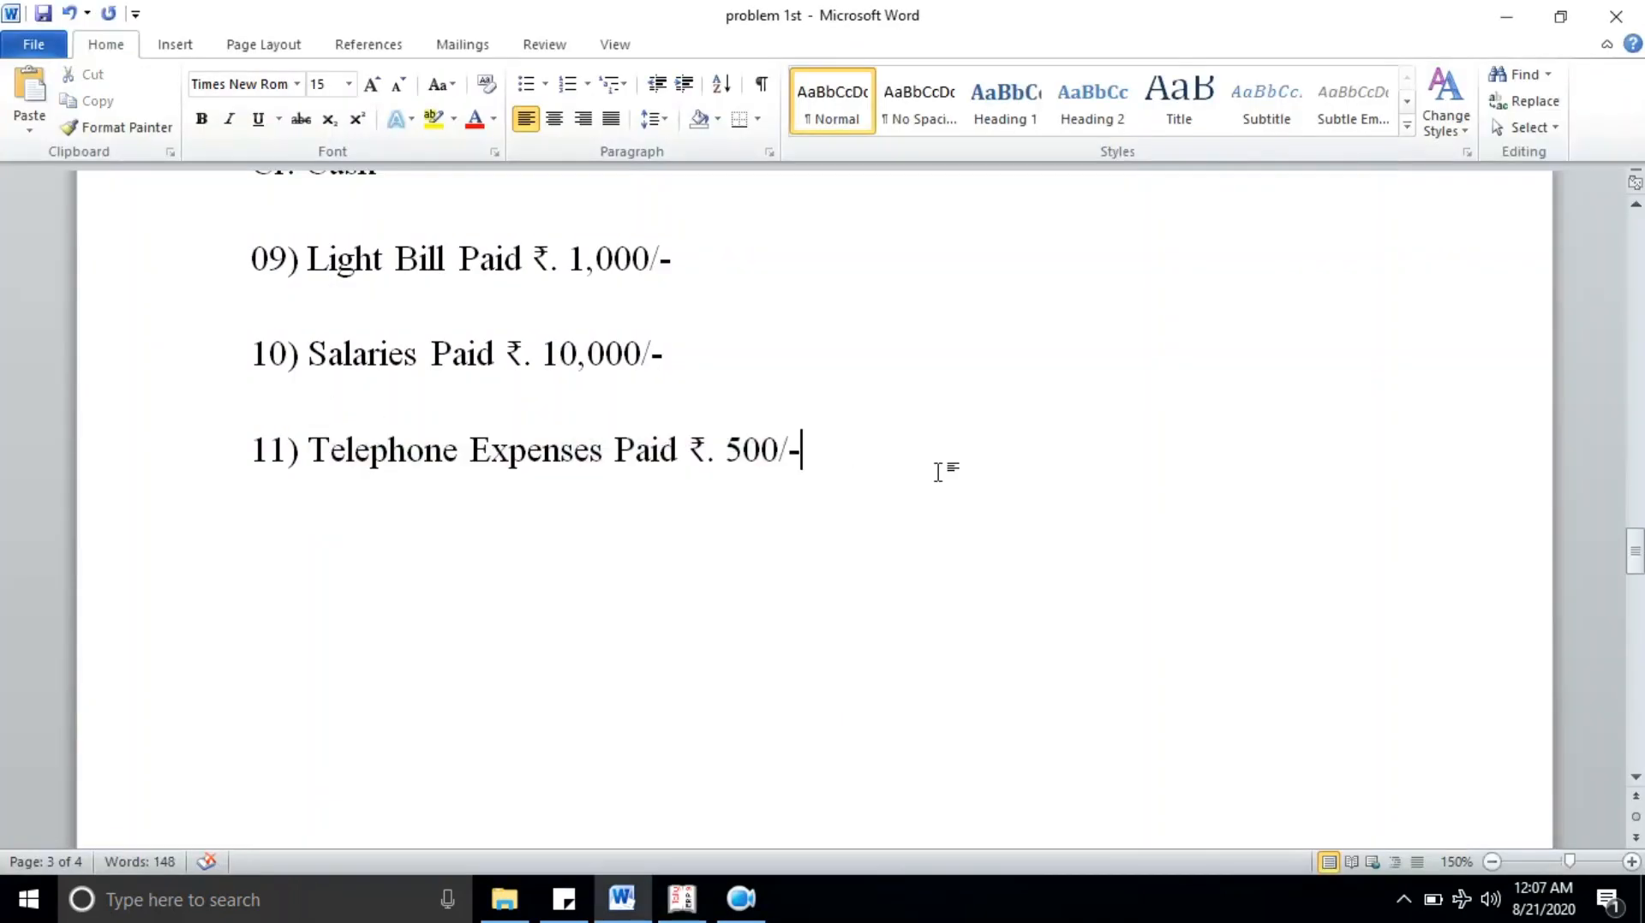
key(alt+Tab)
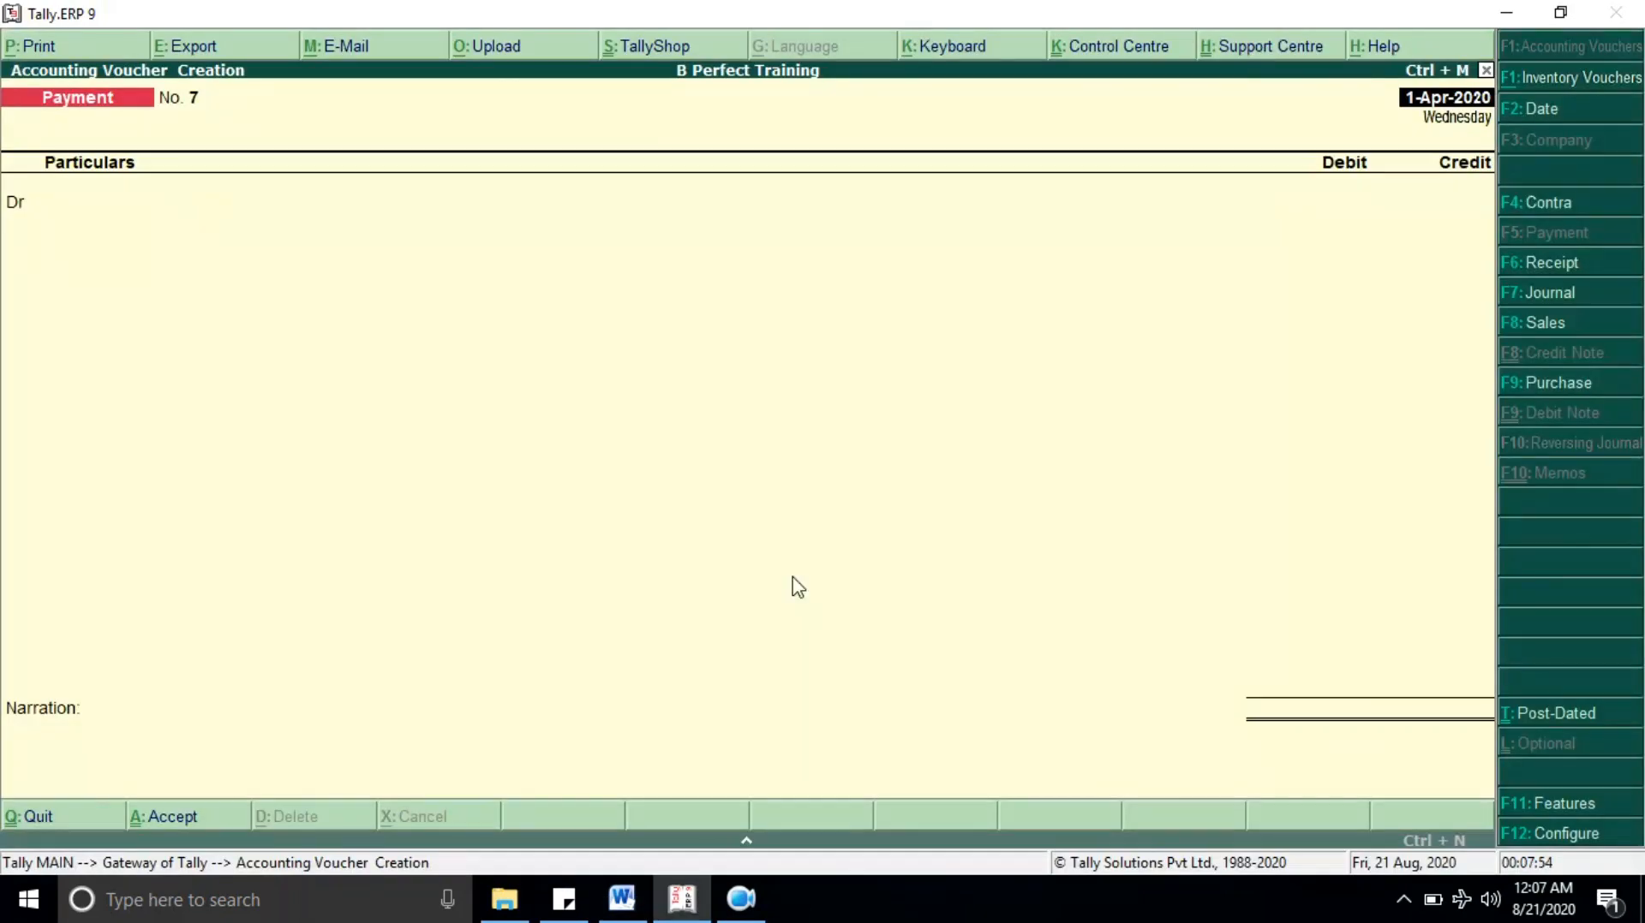
Step: Switch to Word and review the expected Balance Sheet, Net Profit and Cash in Hand figures at the end of the problem, highlighting each
click(623, 899)
scroll(623, 660, down, 5)
scroll(620, 631, down, 8)
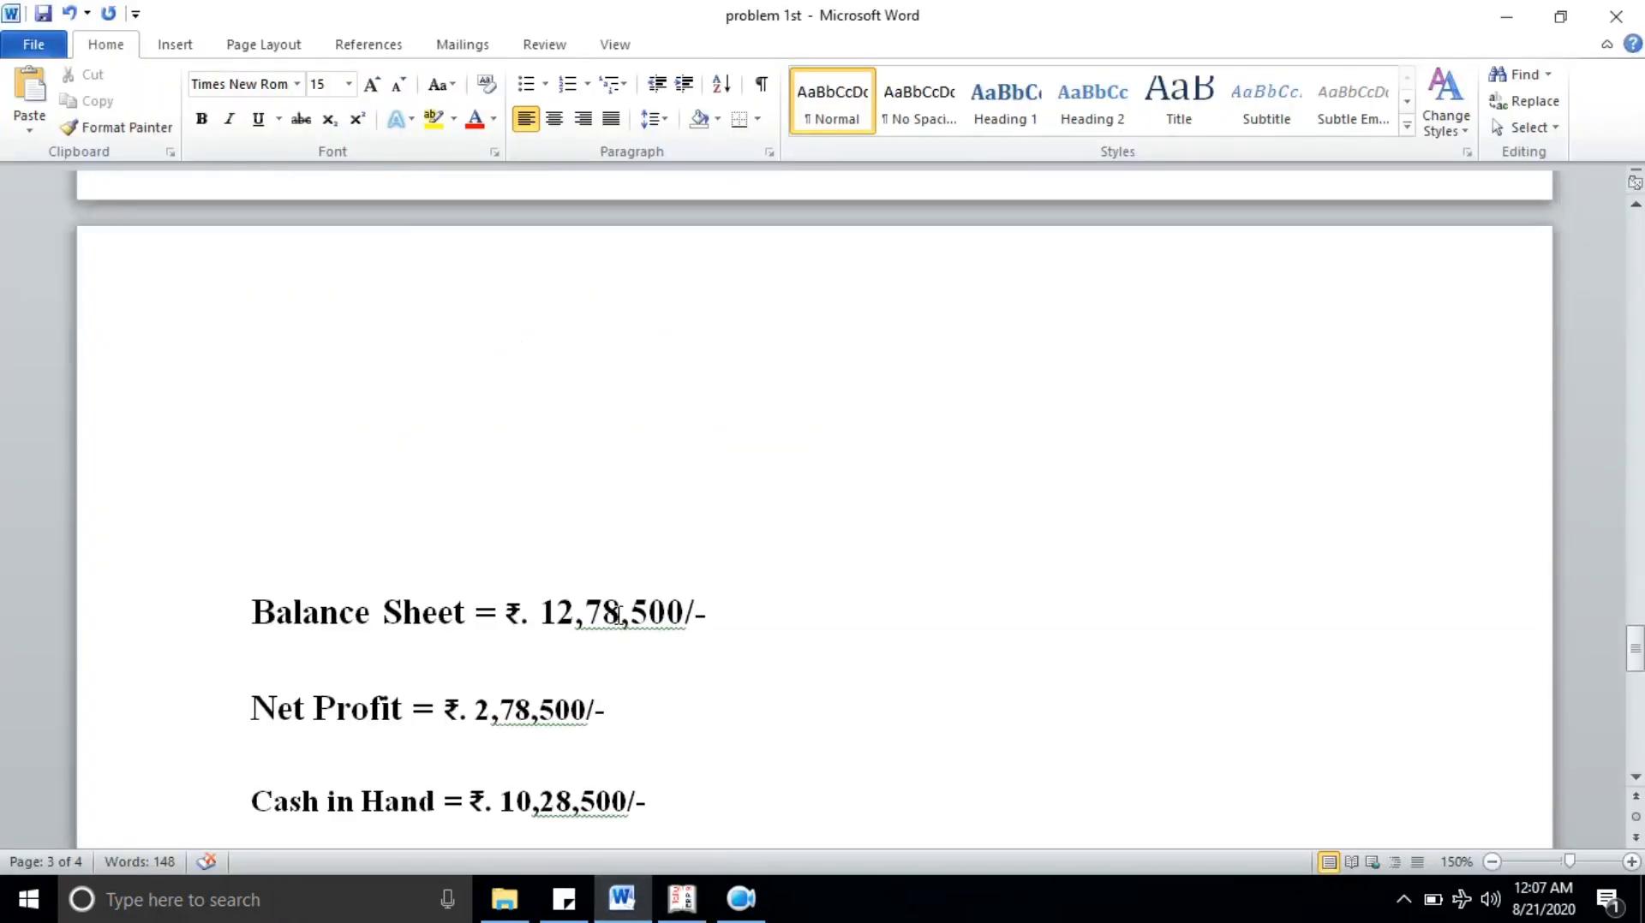
drag(251, 536, 413, 540)
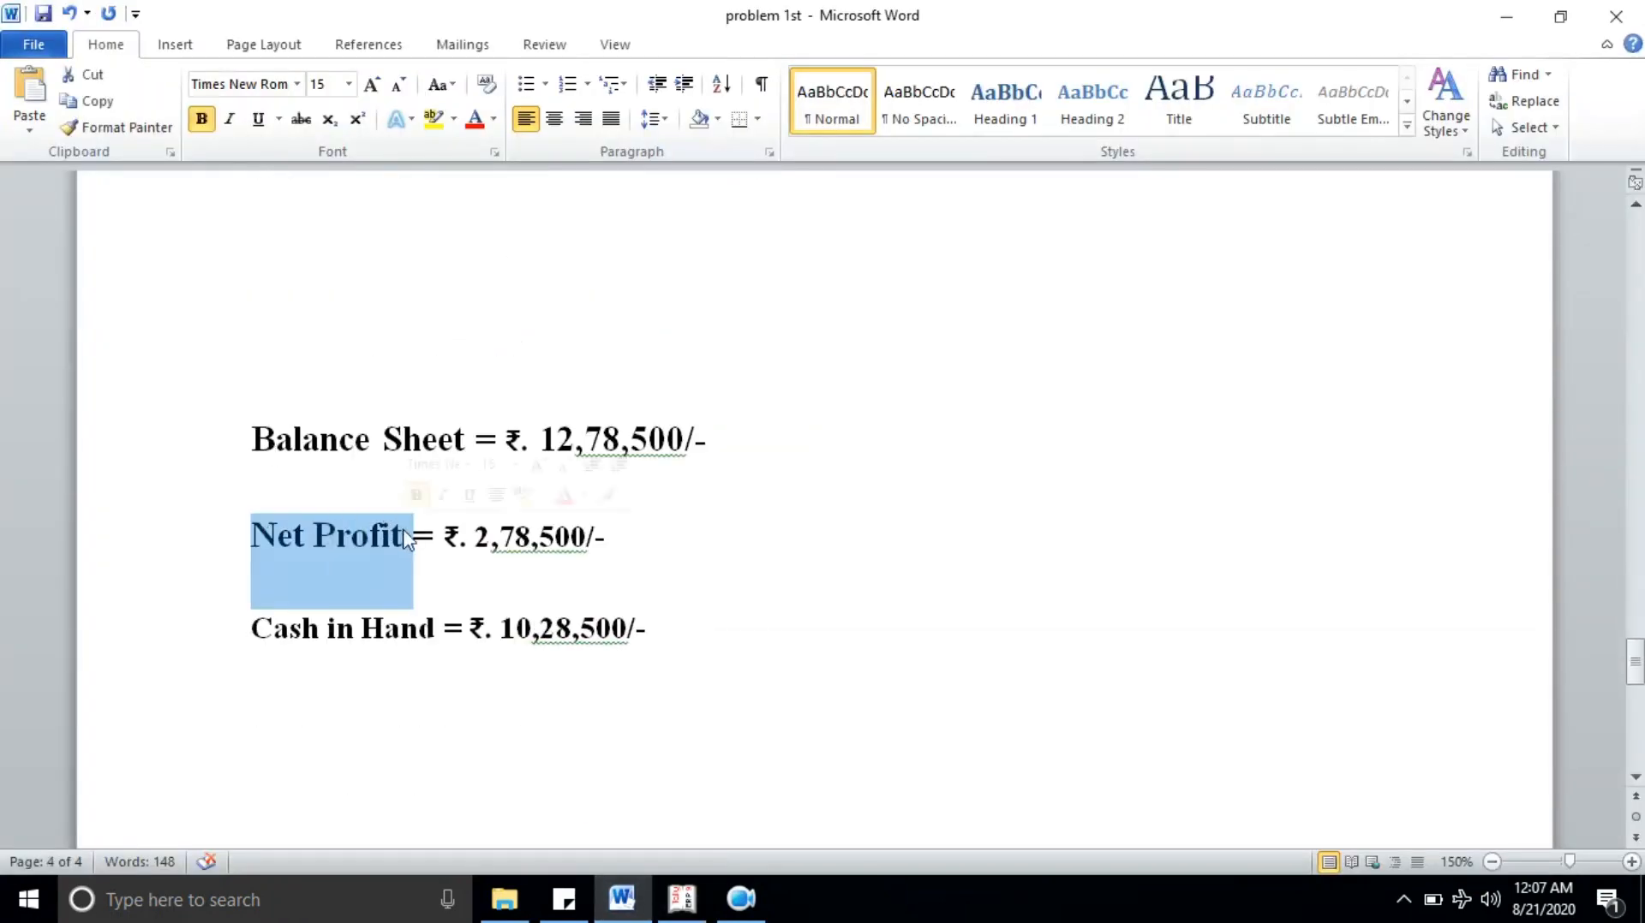
click(252, 631)
drag(252, 631, 399, 632)
drag(250, 433, 734, 452)
click(583, 456)
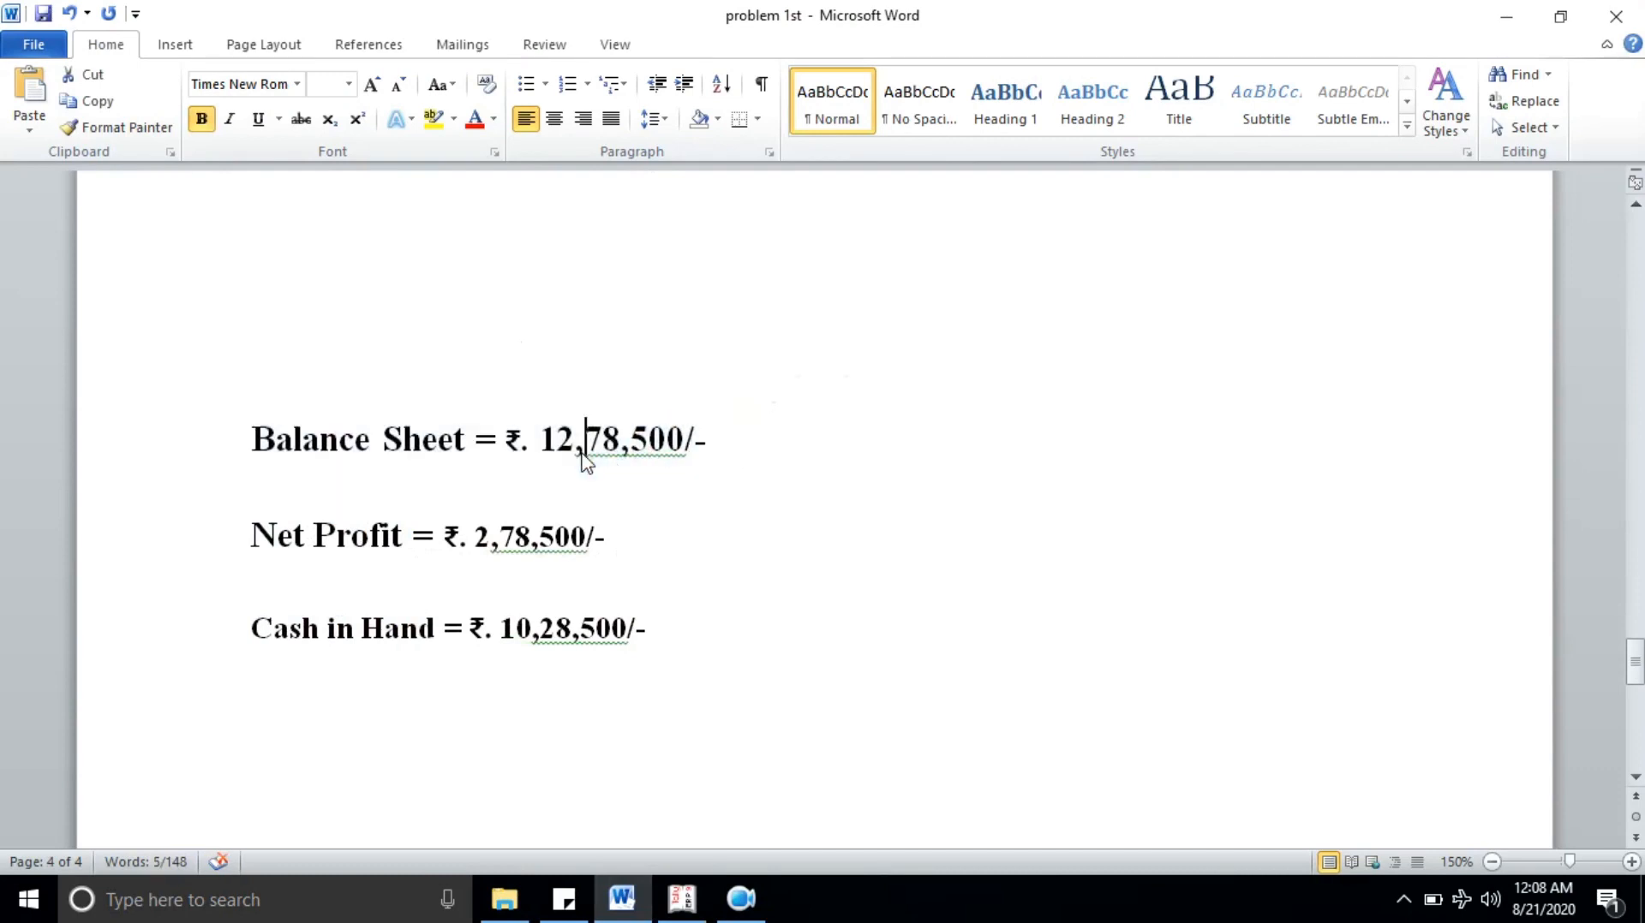
click(544, 440)
drag(706, 441, 557, 449)
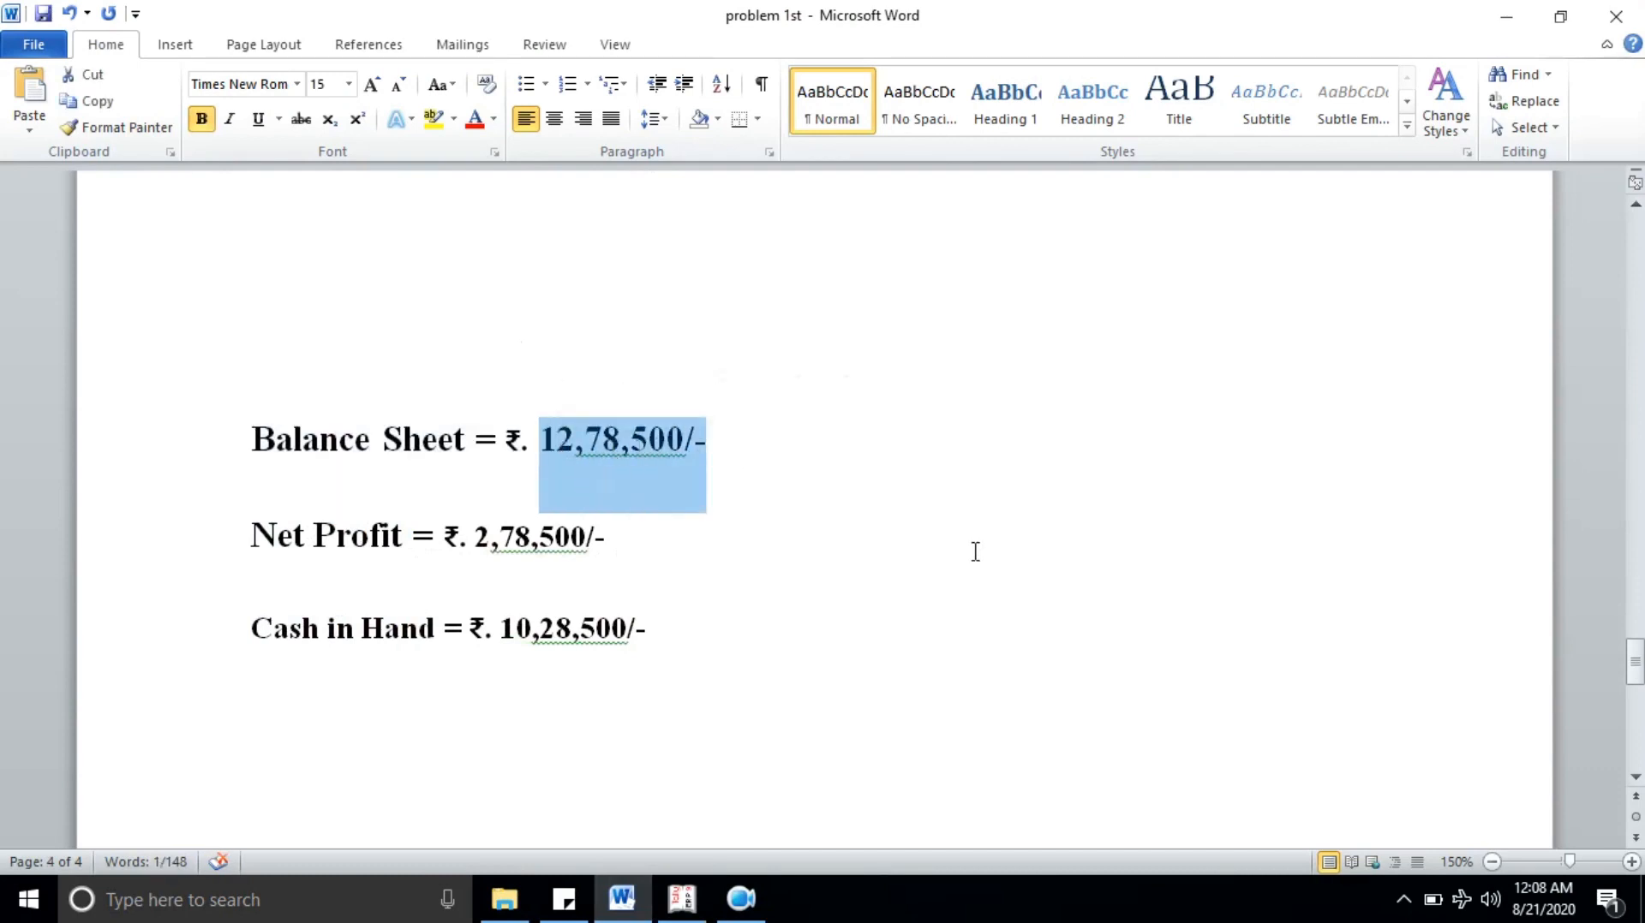
Step: Return to Tally.ERP 9, leave voucher entry, and open the Balance Sheet report in detailed view
click(682, 898)
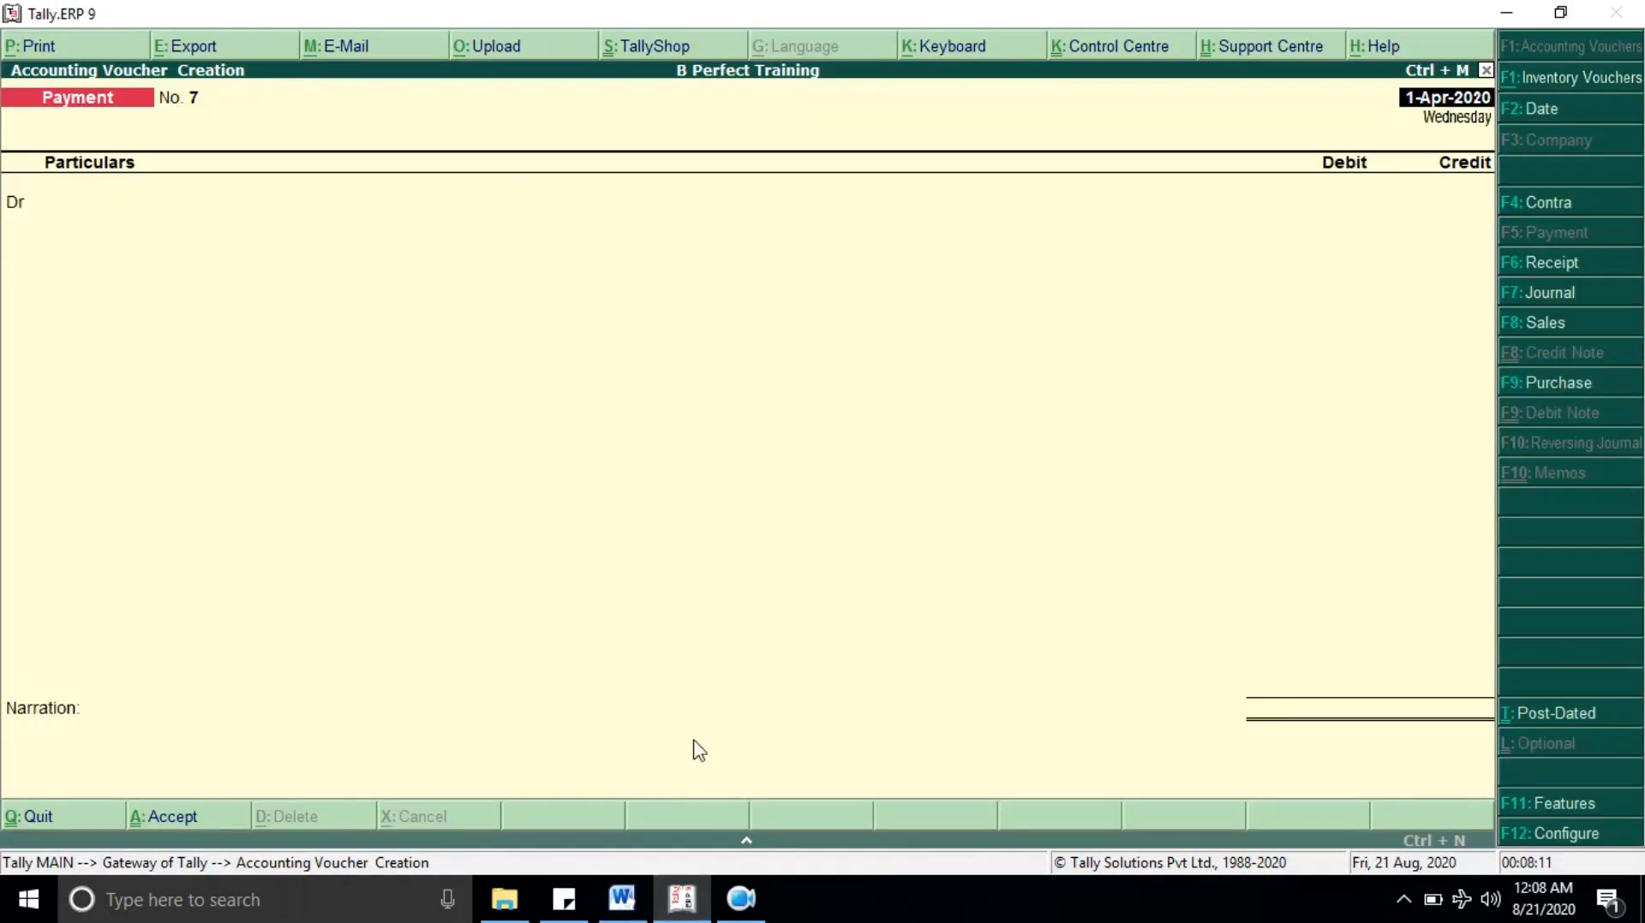
key(Escape)
key(Return)
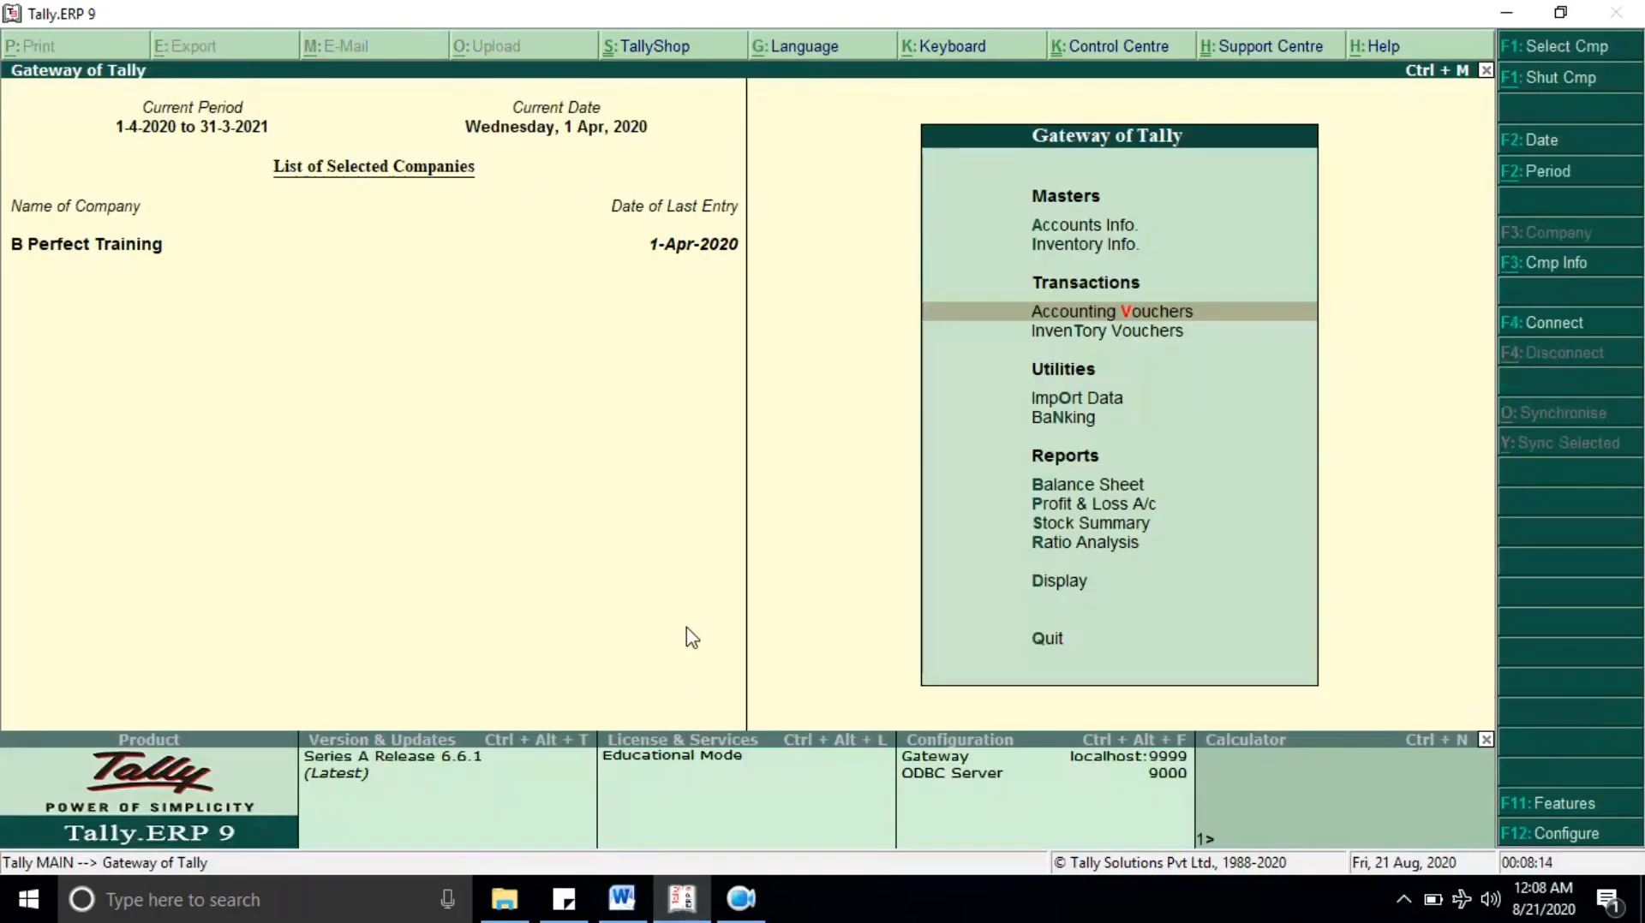
key(Down)
key(Down)
key(Down)
key(Down)
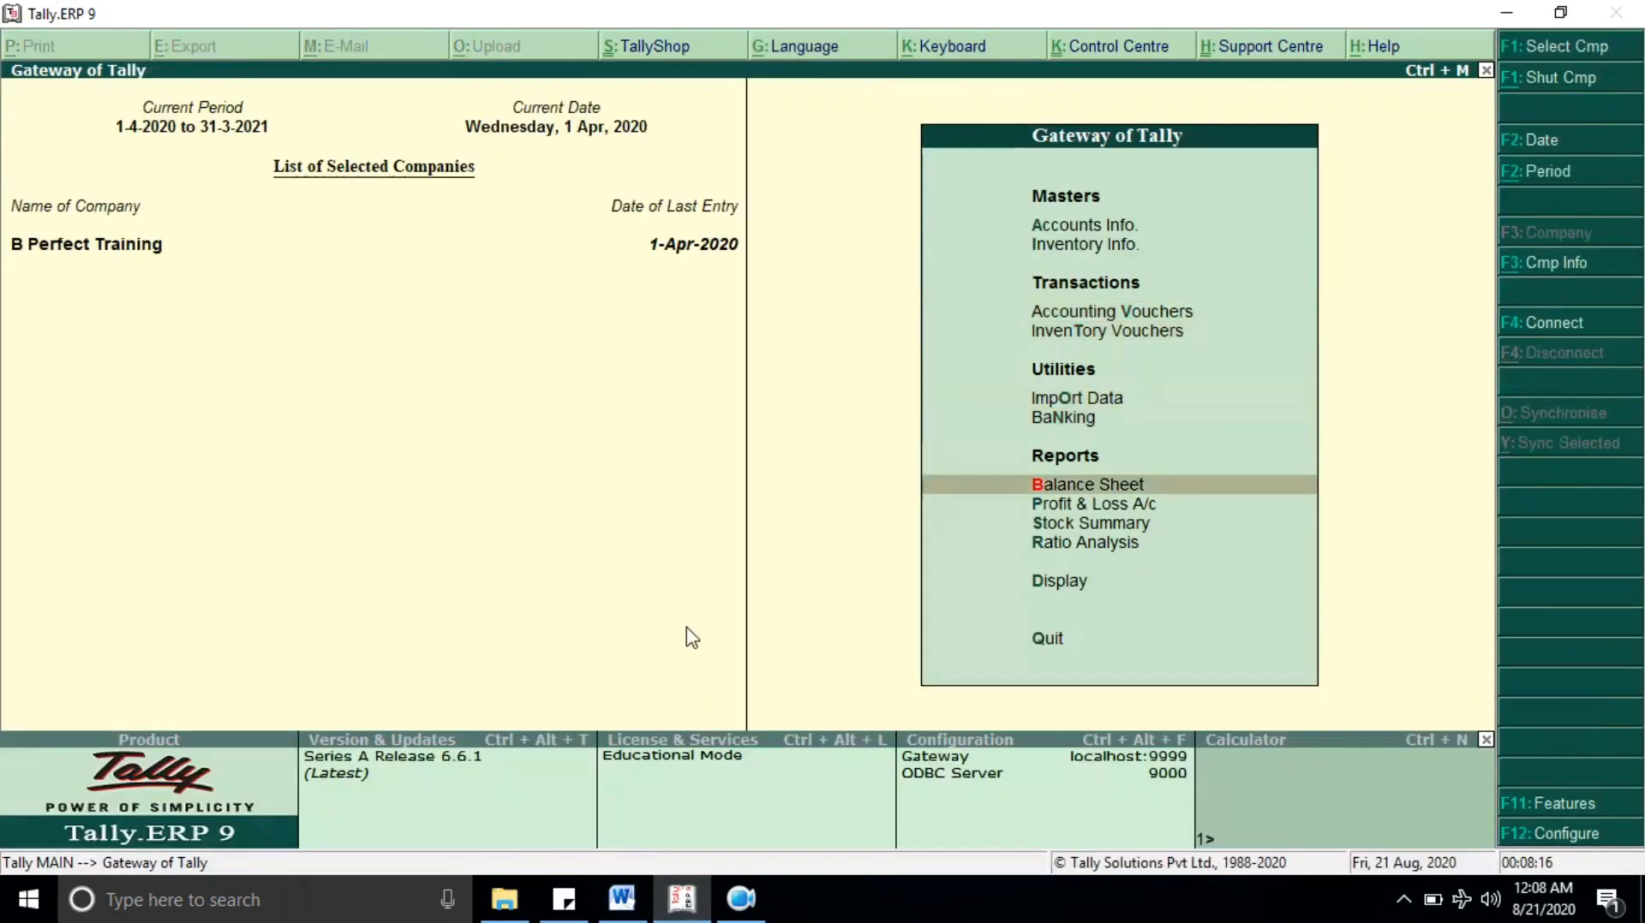
key(Return)
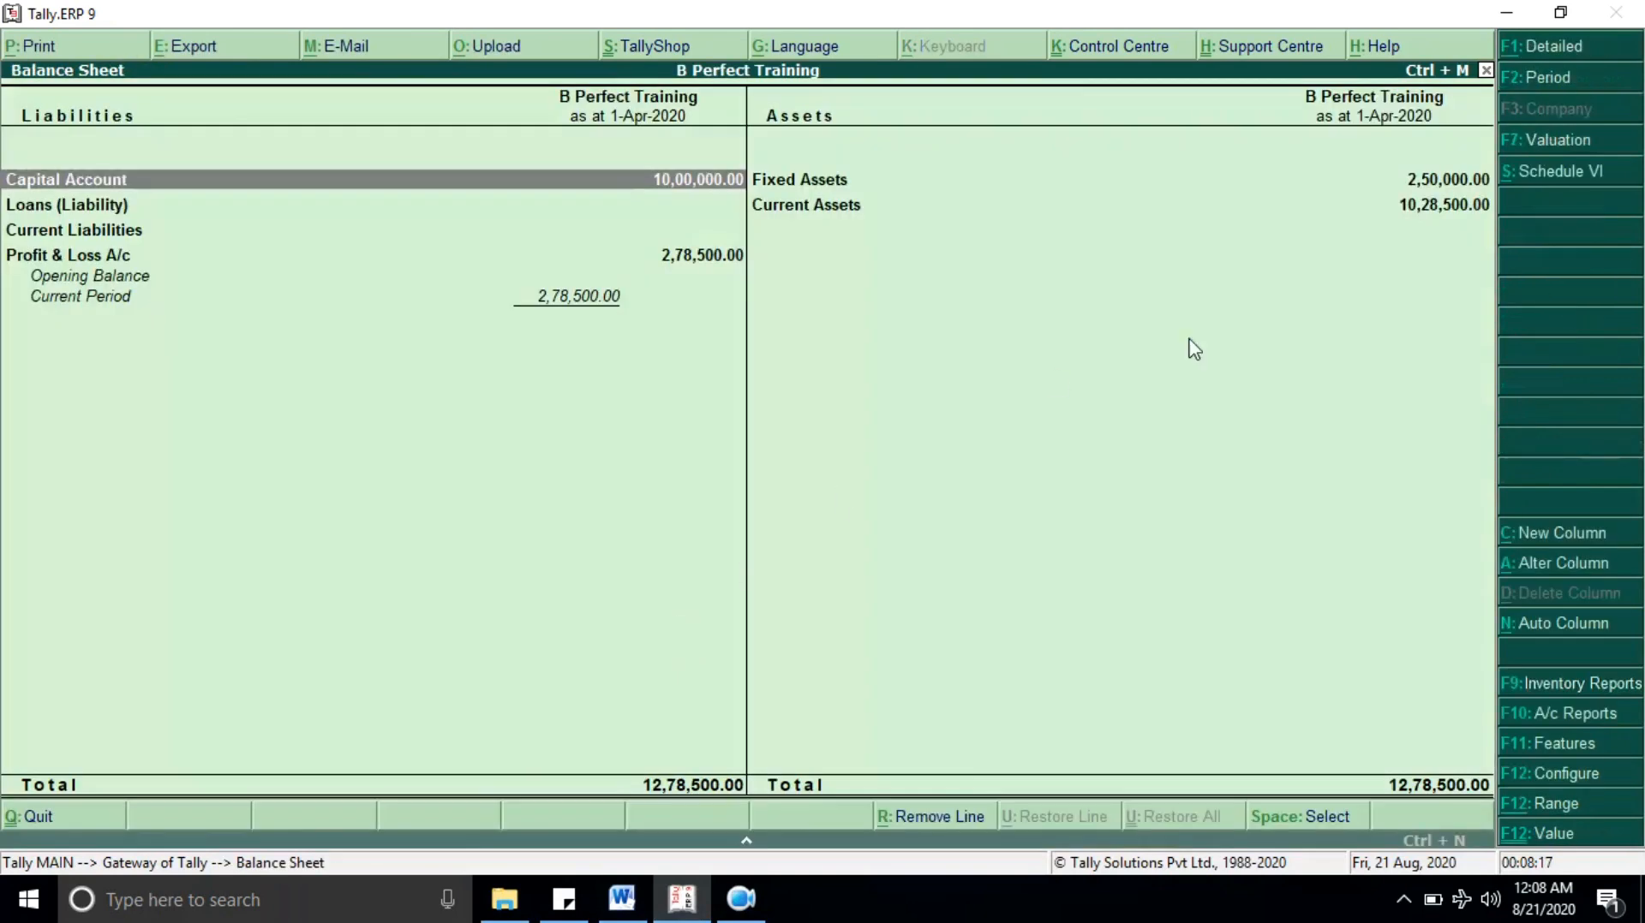
click(1573, 54)
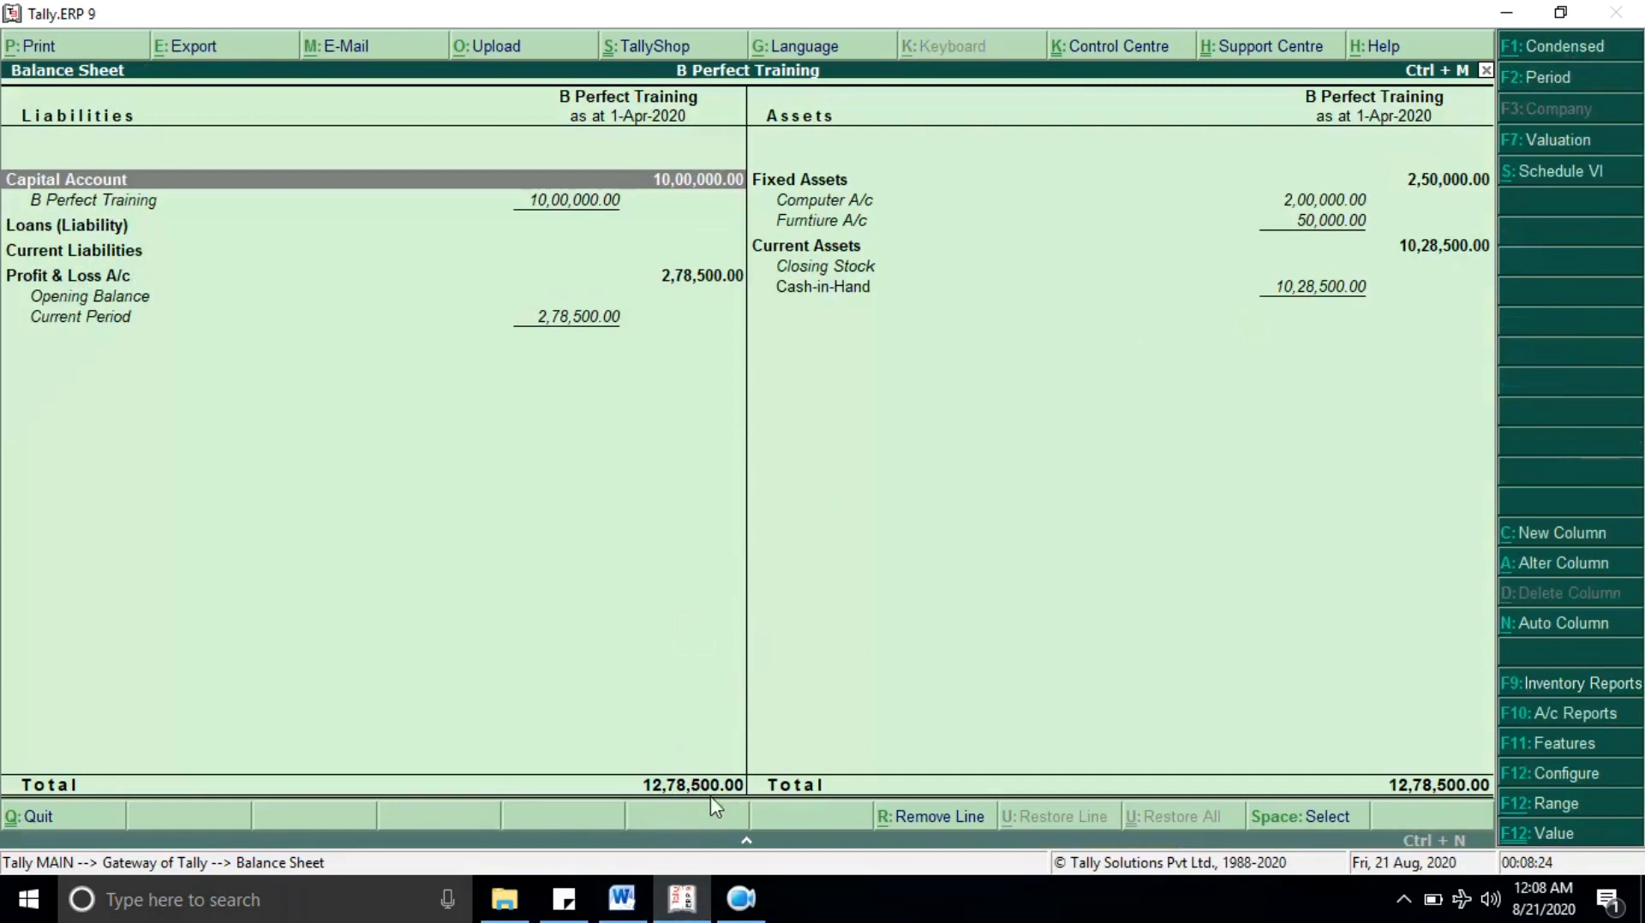
Step: Compare the Balance Sheet total and Cash in Hand figures in Word with the Balance Sheet in Tally.ERP 9, selecting its Cash-in-Hand line
click(622, 899)
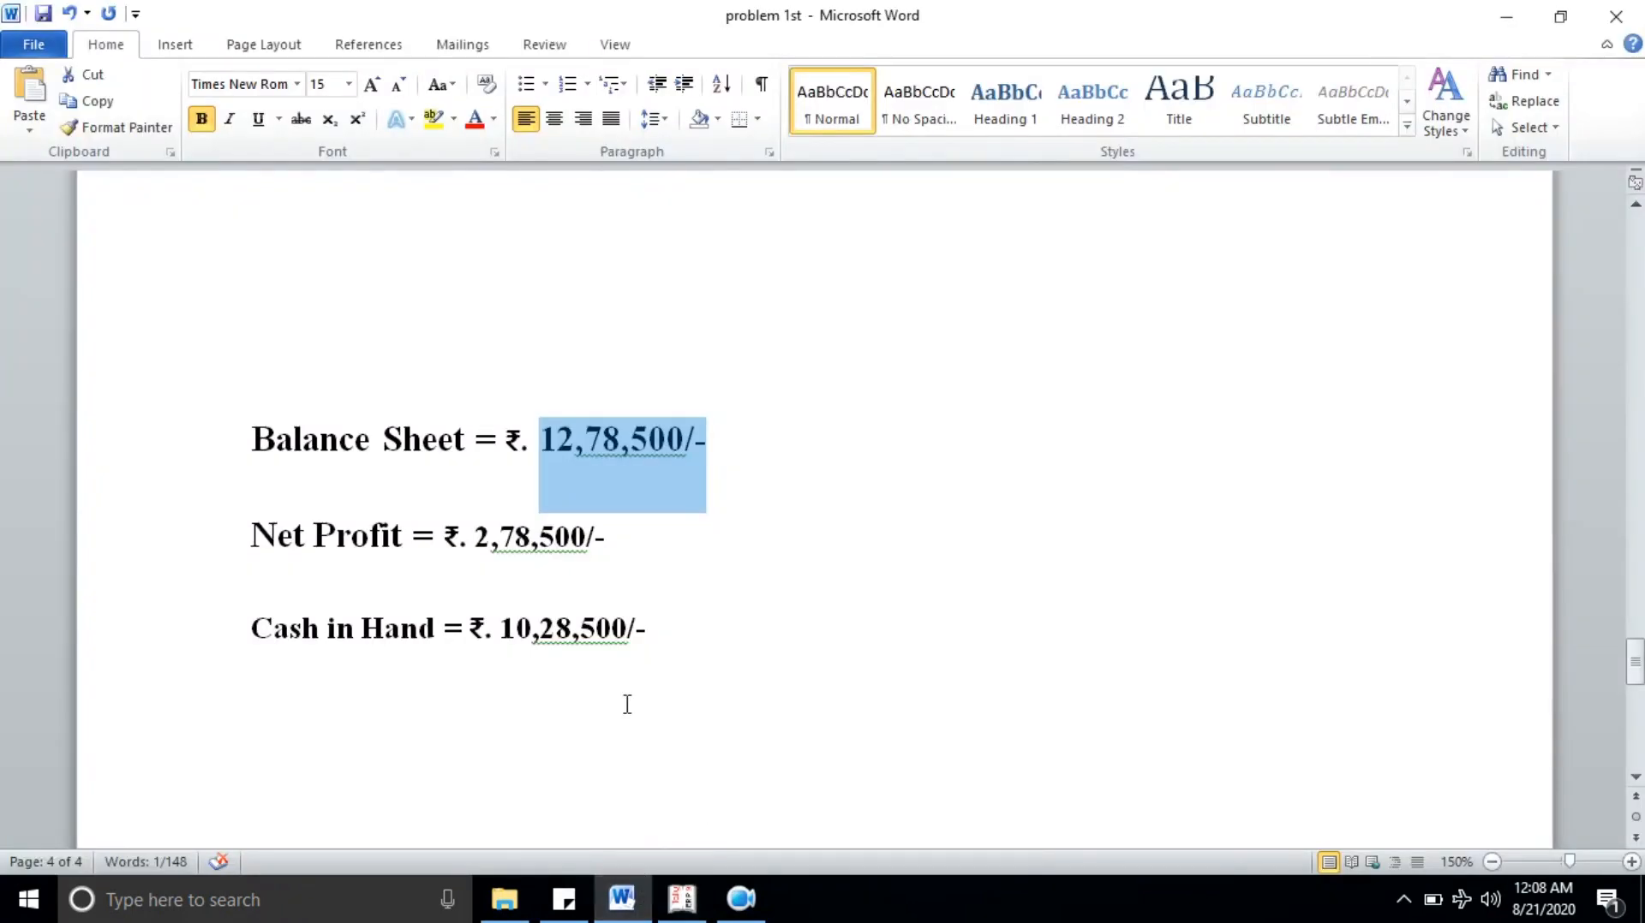
click(558, 447)
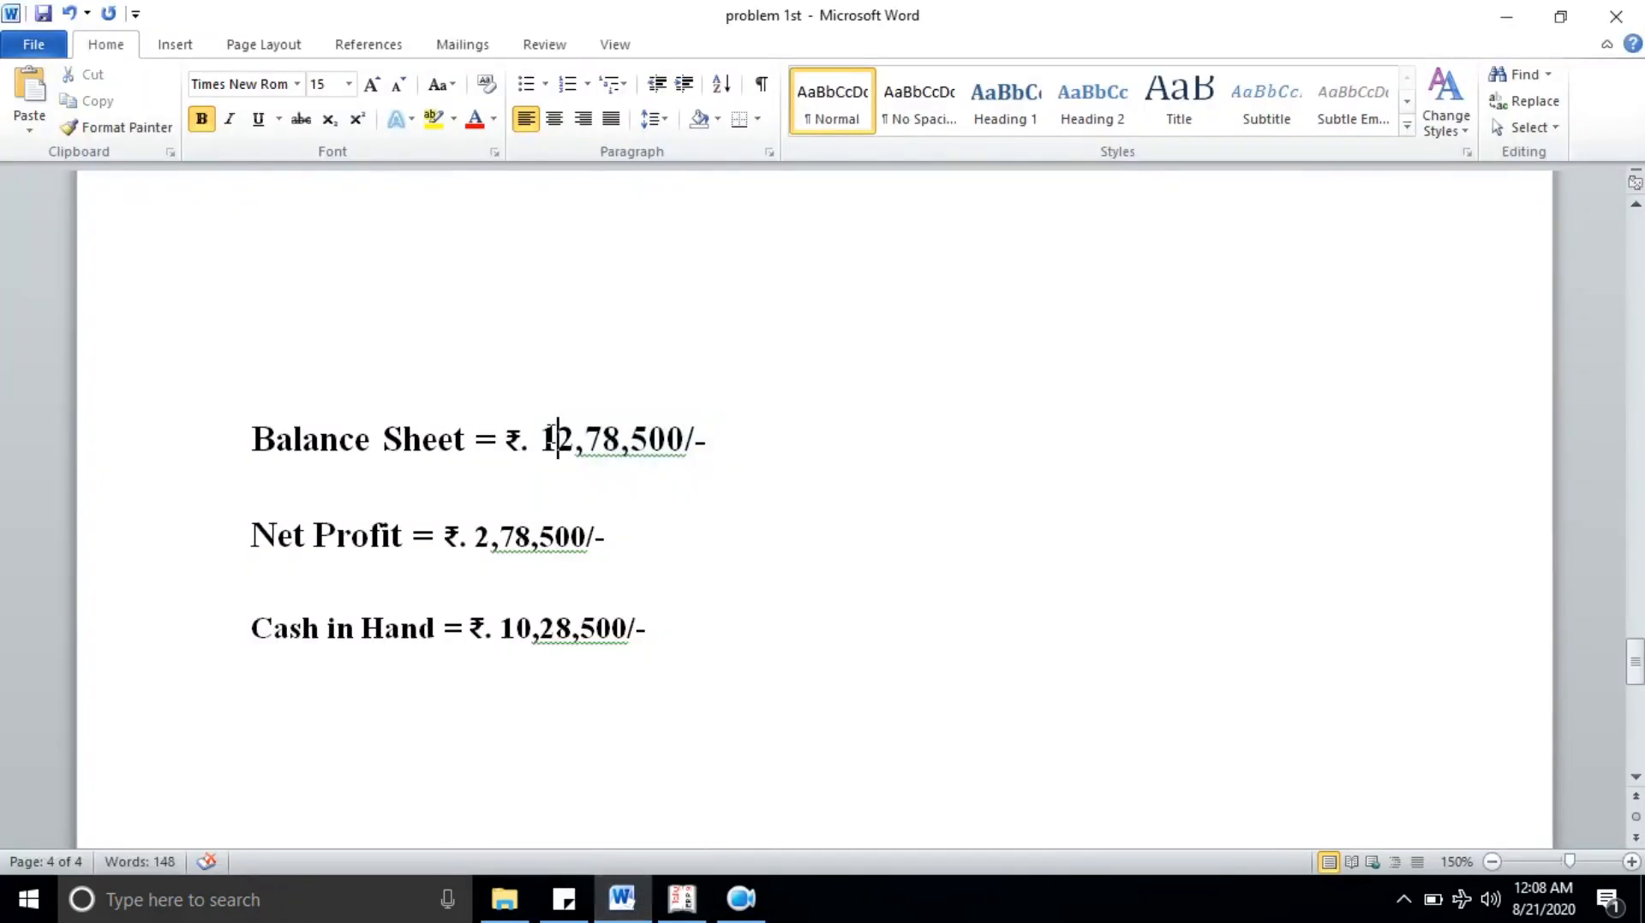
drag(557, 438, 574, 444)
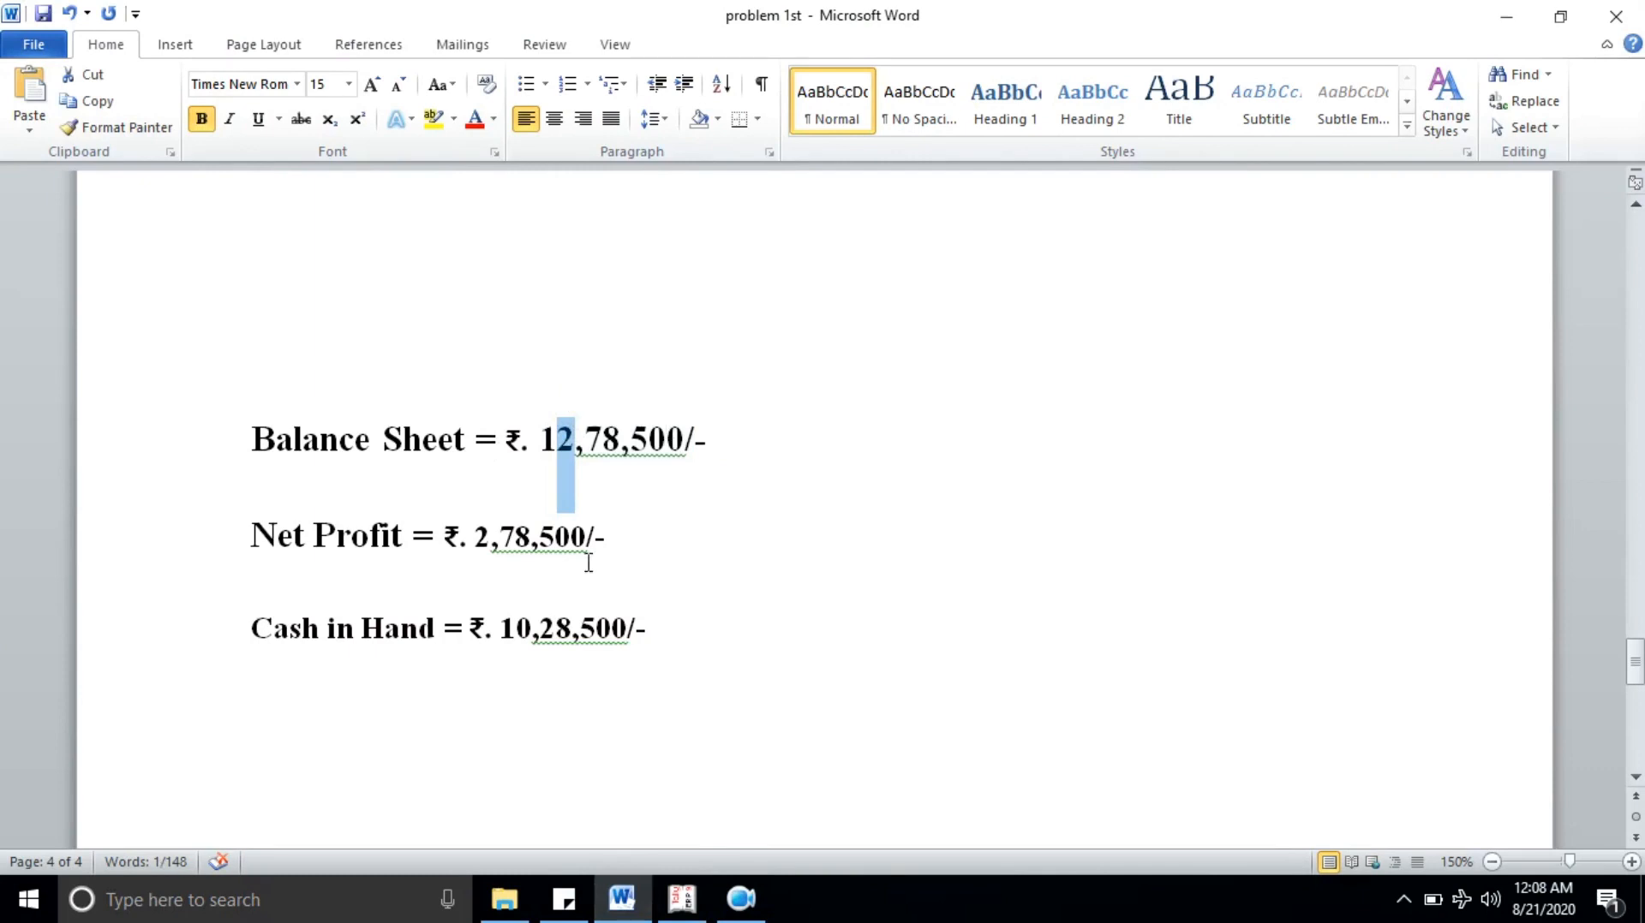
drag(274, 625, 500, 632)
click(502, 635)
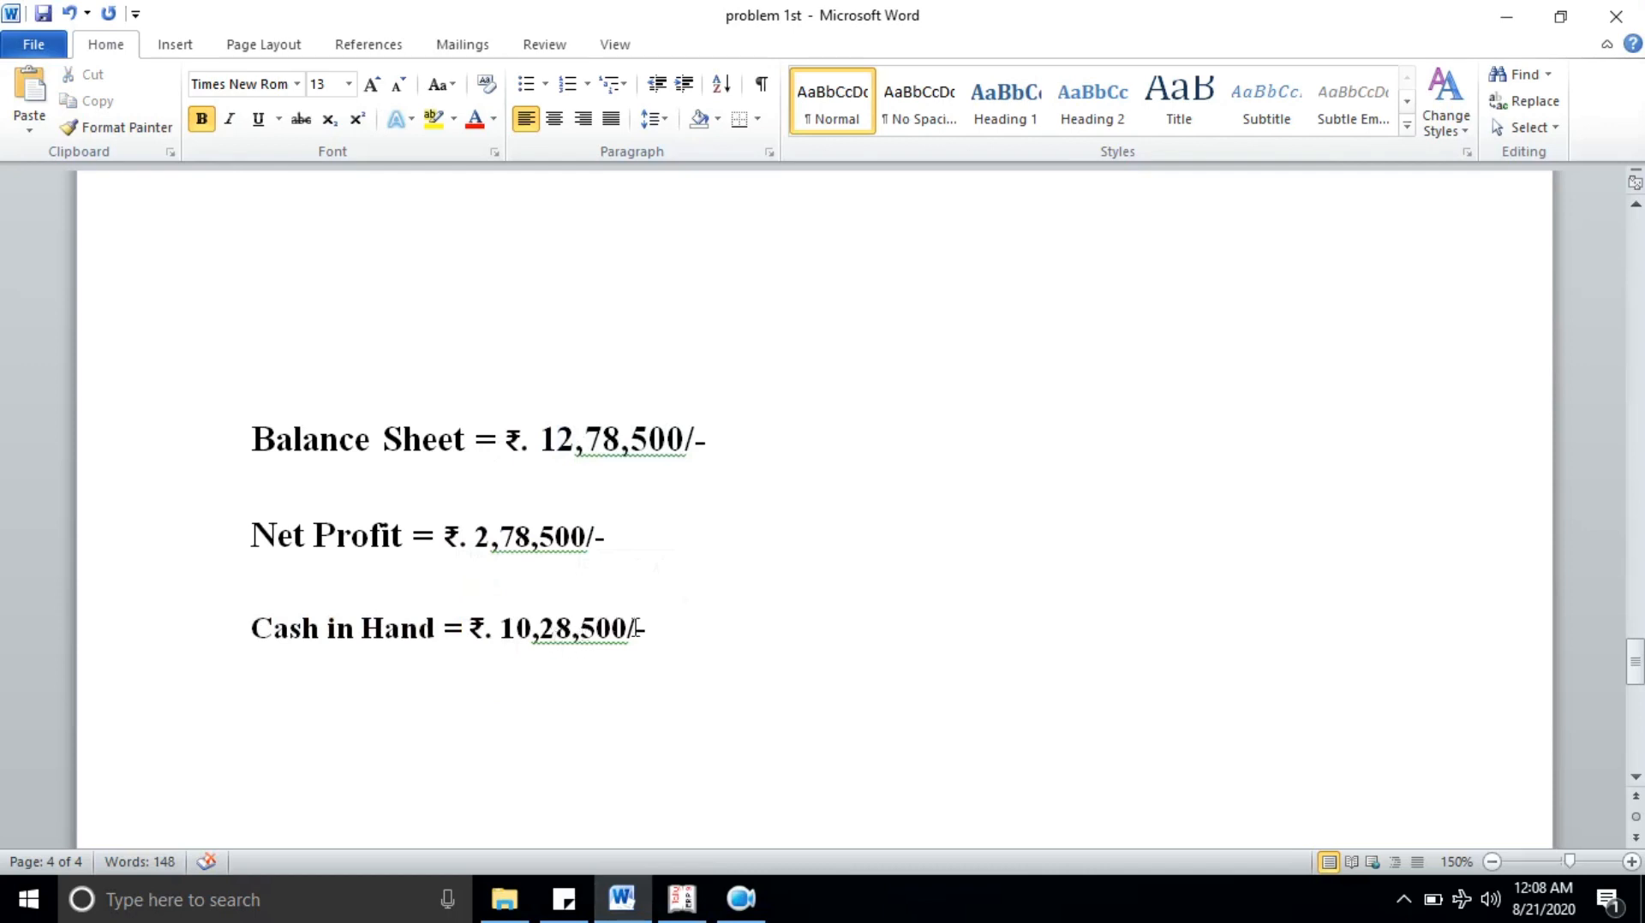
drag(635, 628, 536, 627)
key(alt+Tab)
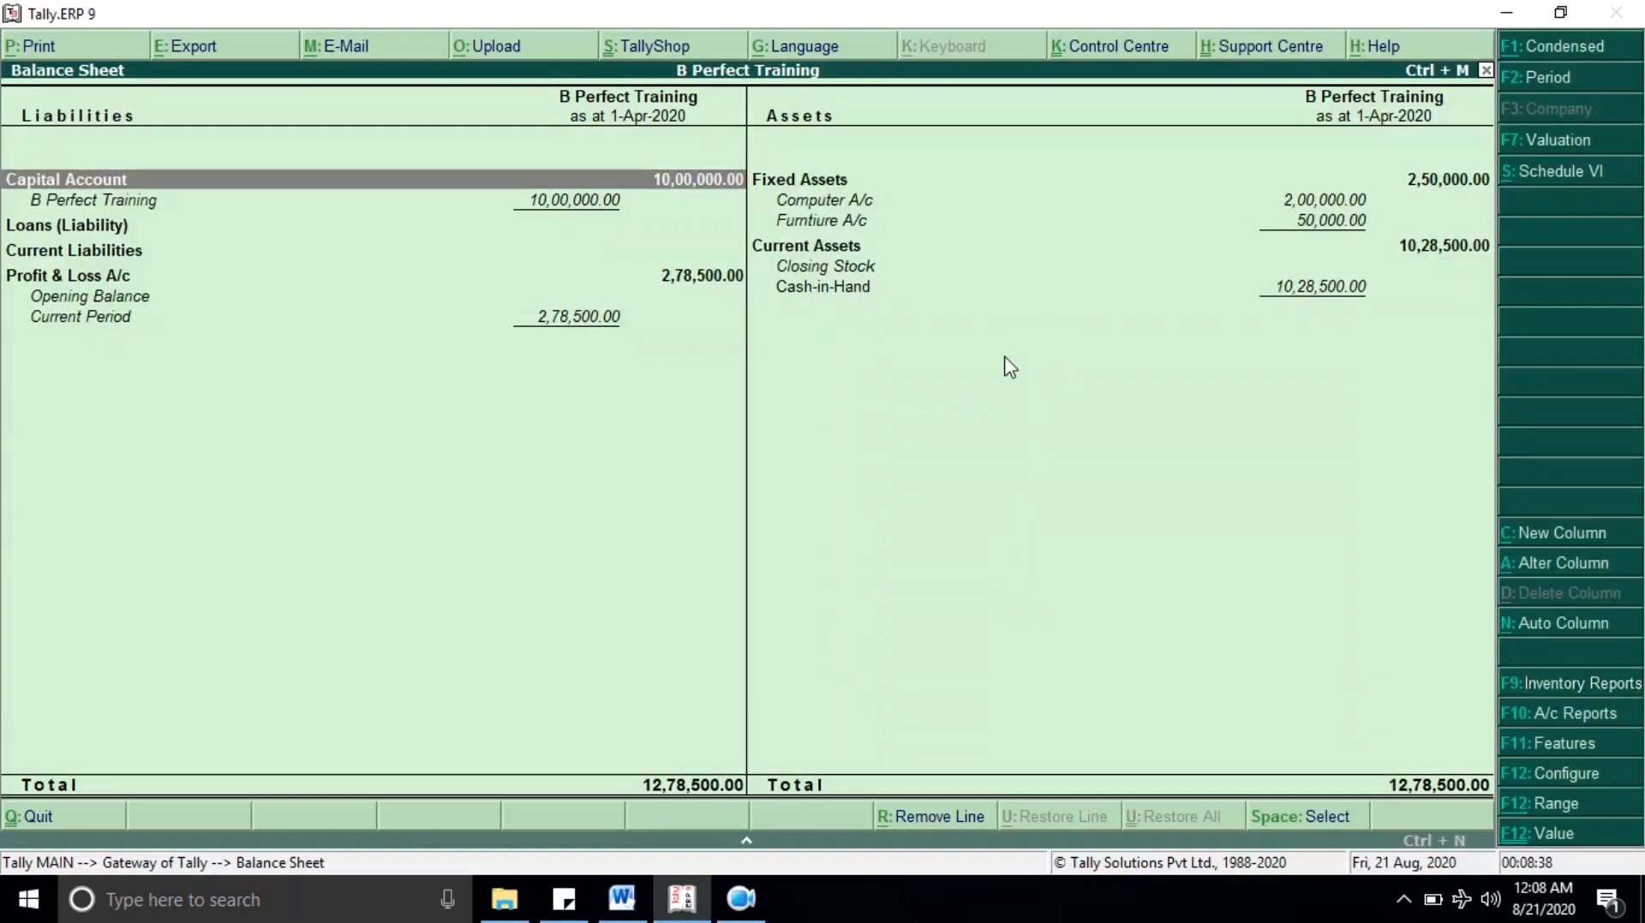
click(1208, 287)
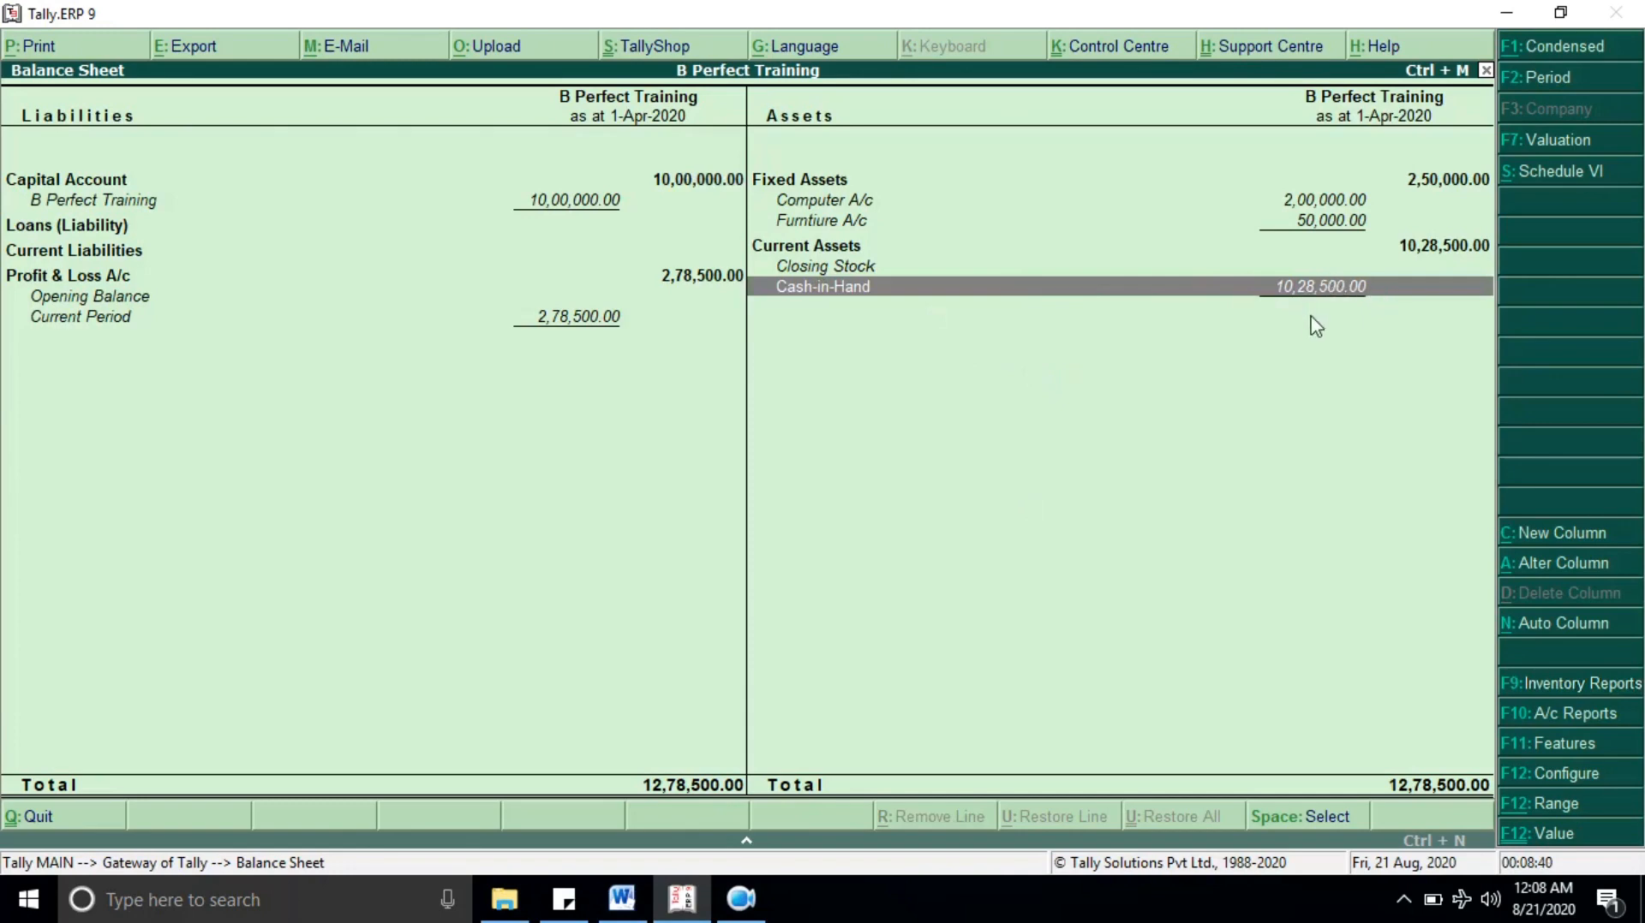
Step: Highlight the Net Profit answer in Word, then open the detailed Profit & Loss A/c in Tally.ERP 9
key(alt+Tab)
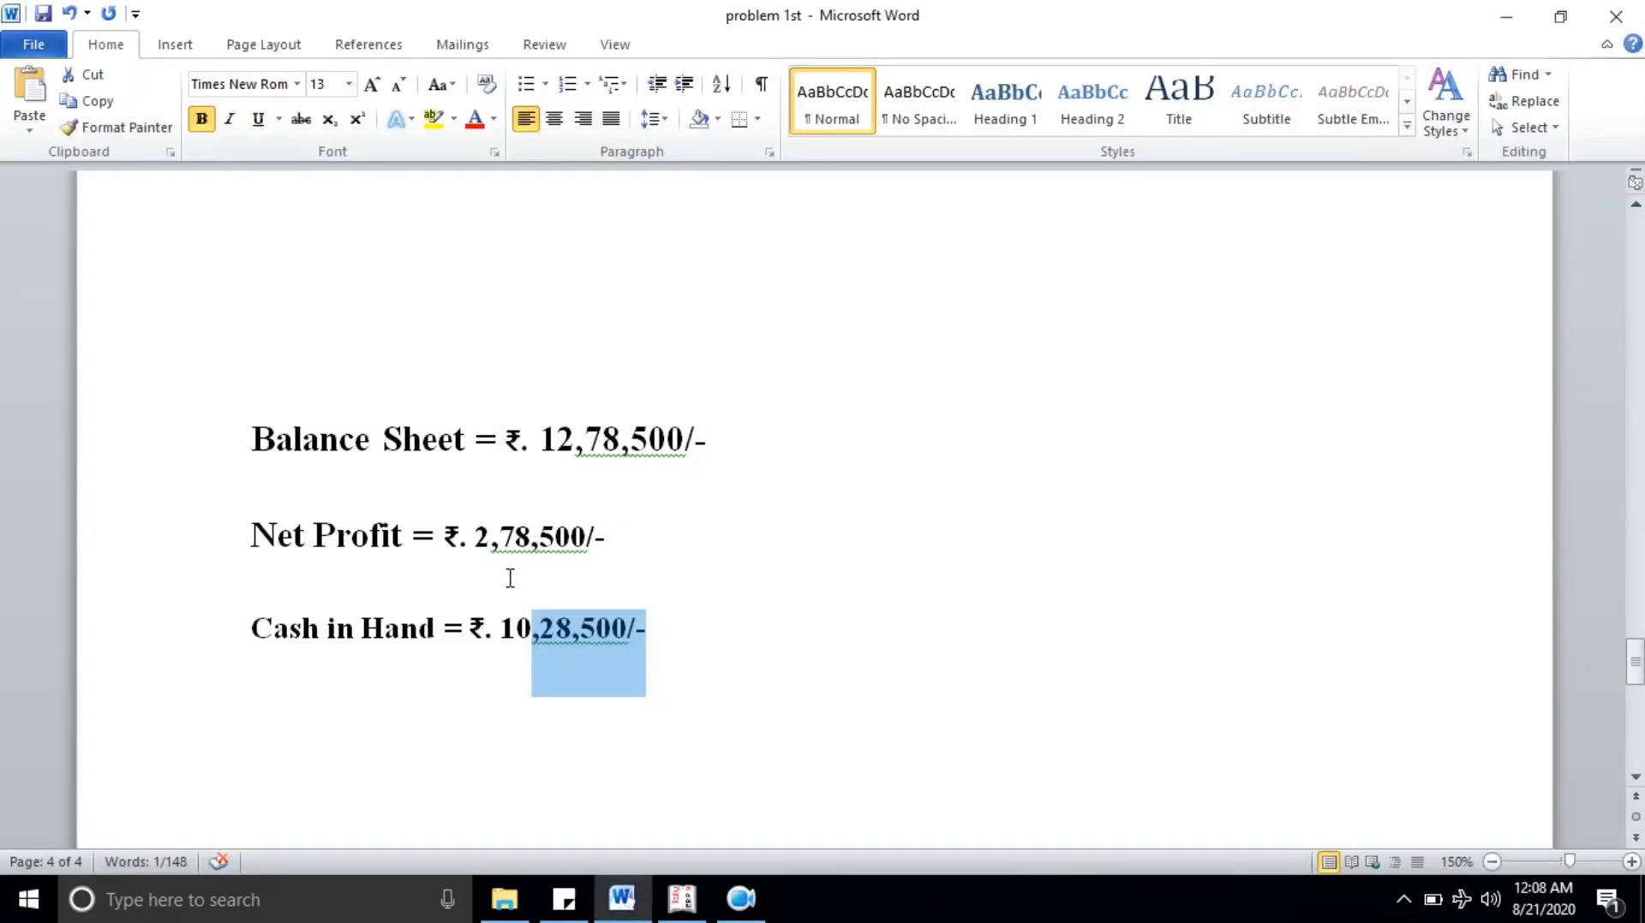
drag(251, 535, 639, 548)
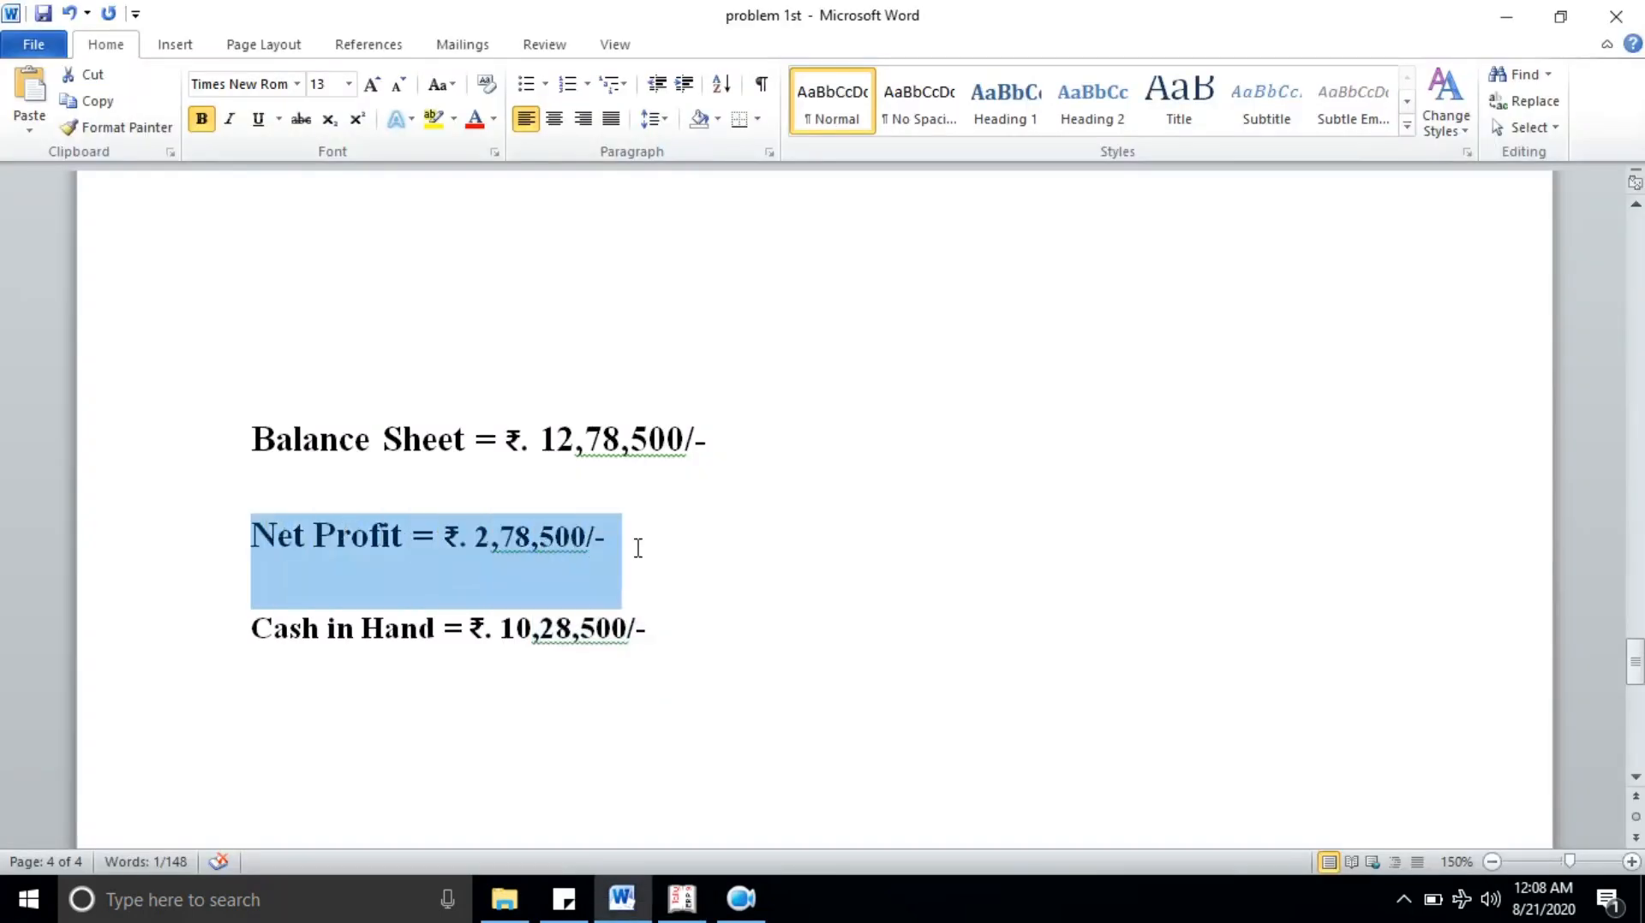
key(alt+Tab)
key(Escape)
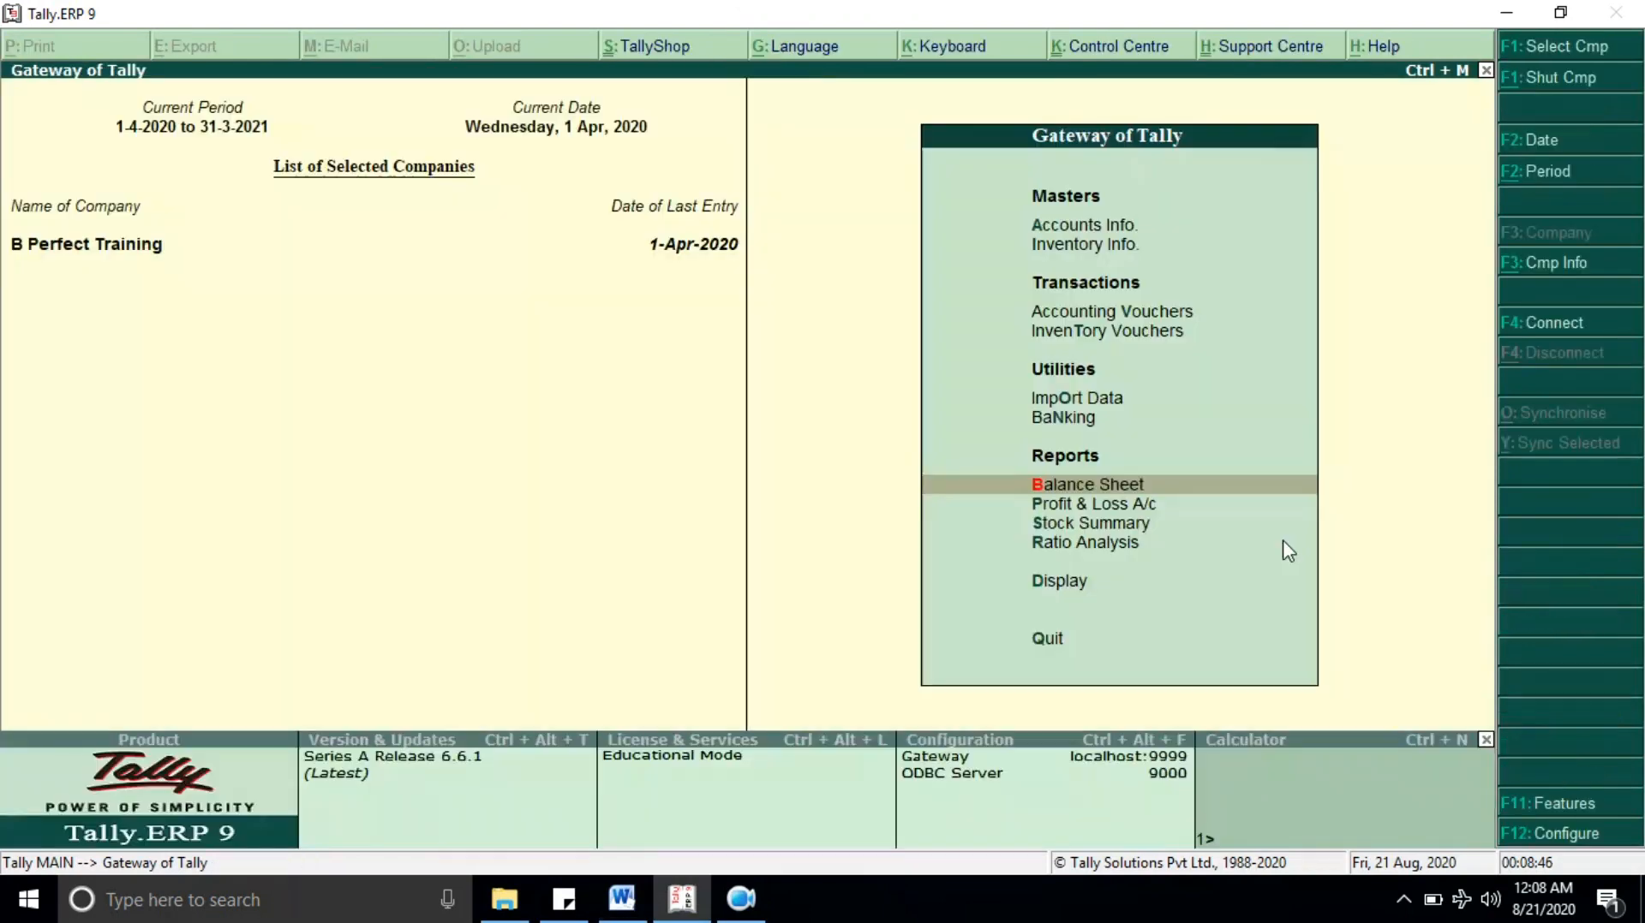
key(Down)
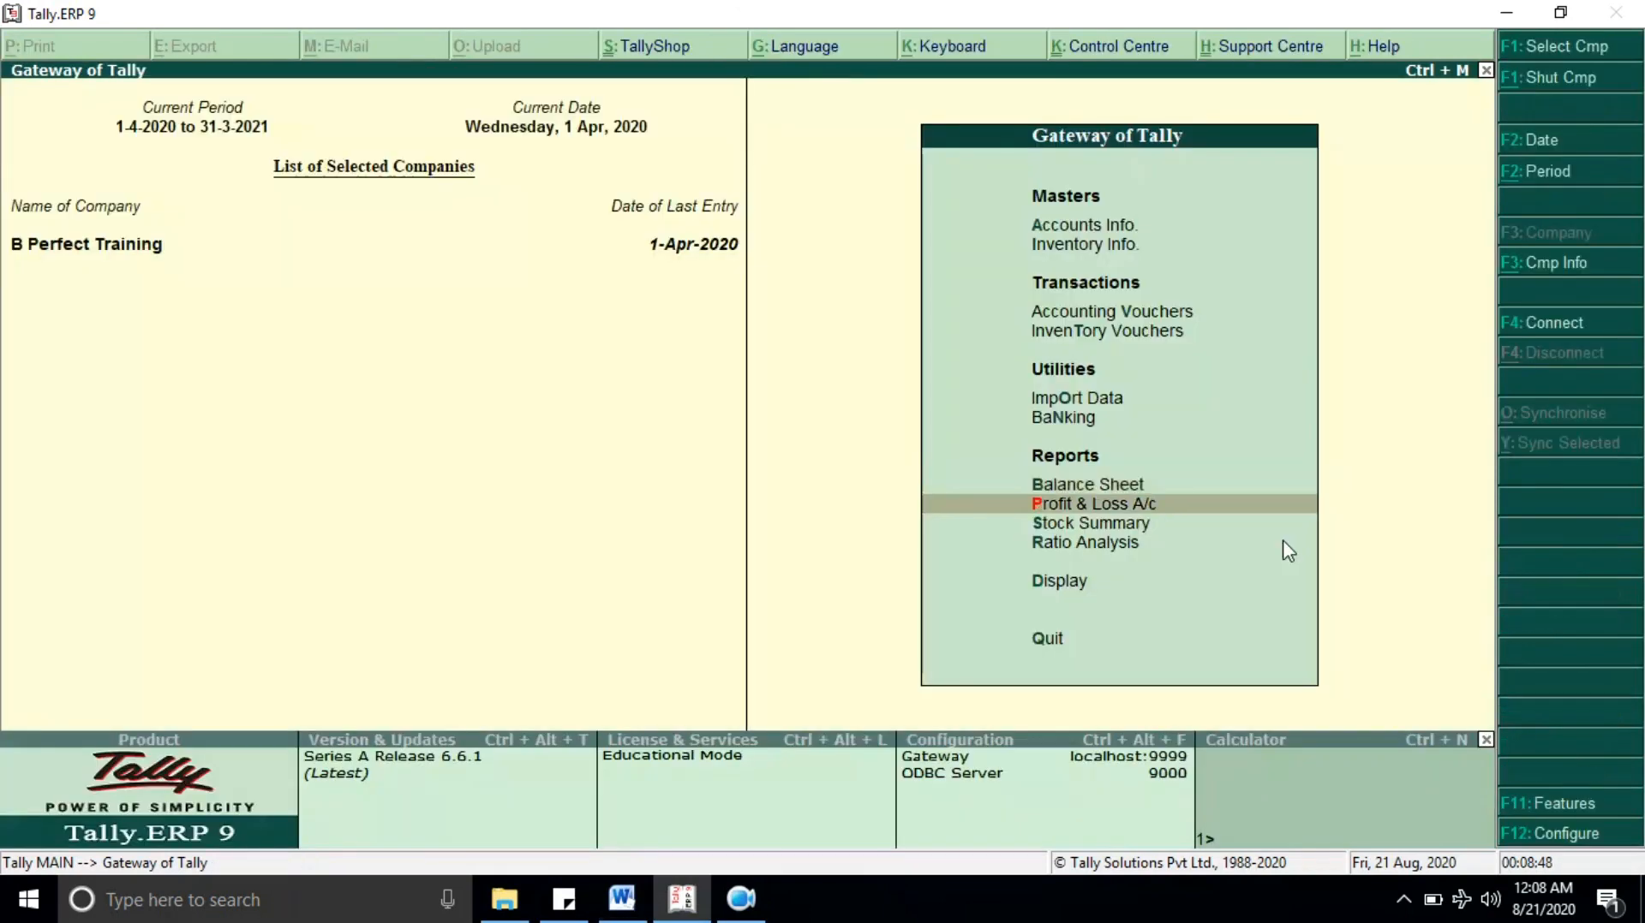
key(Return)
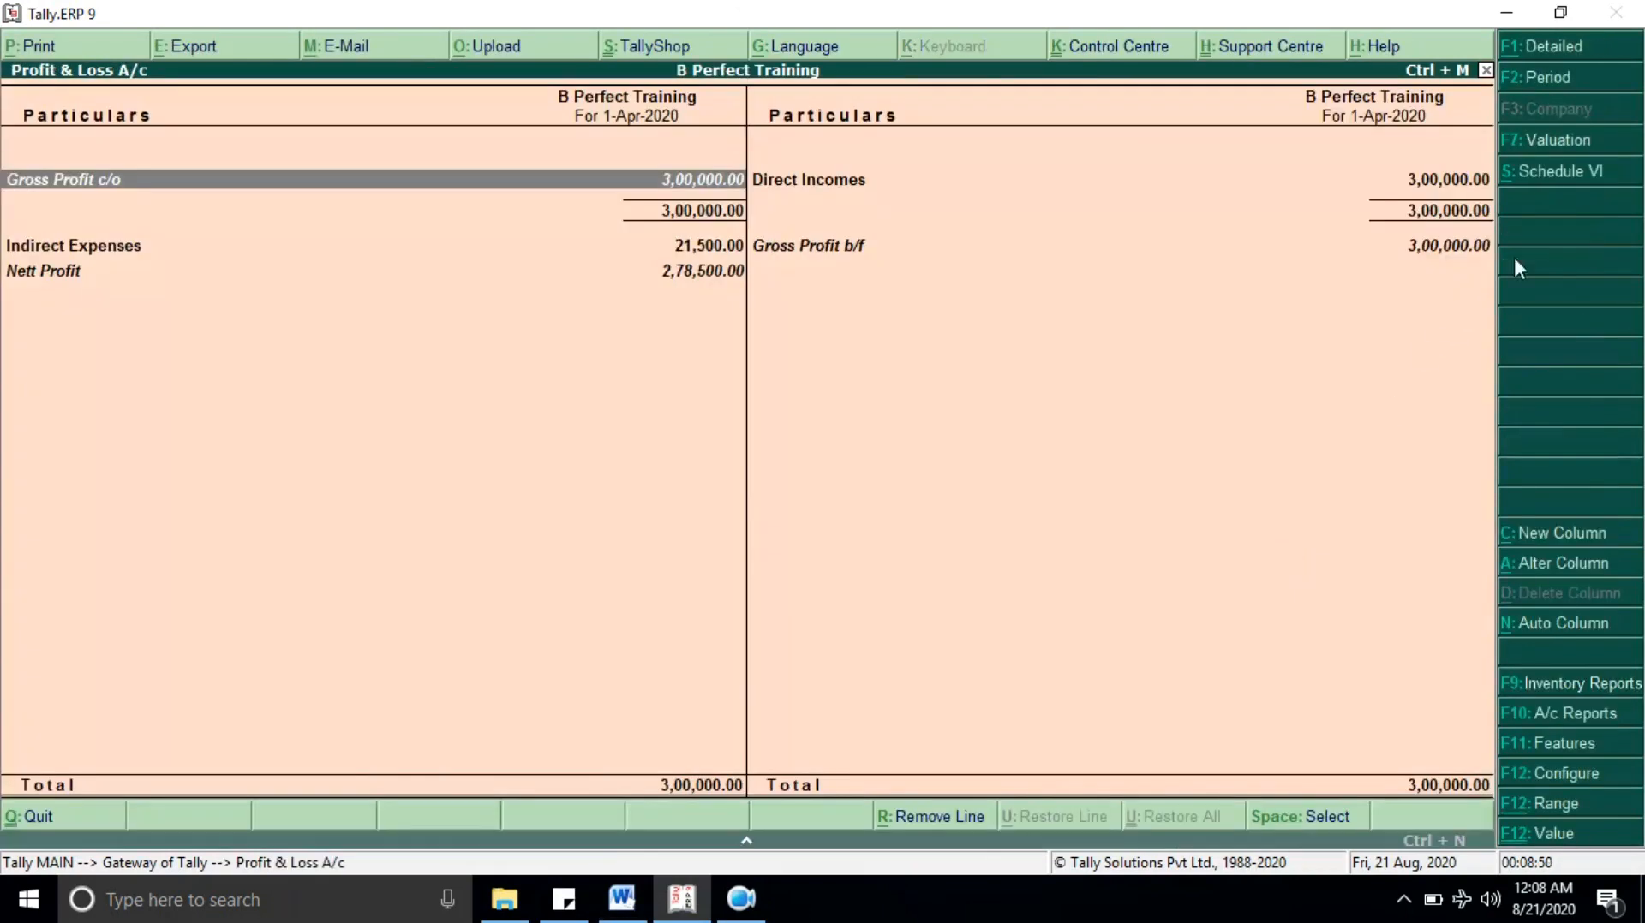
click(1567, 54)
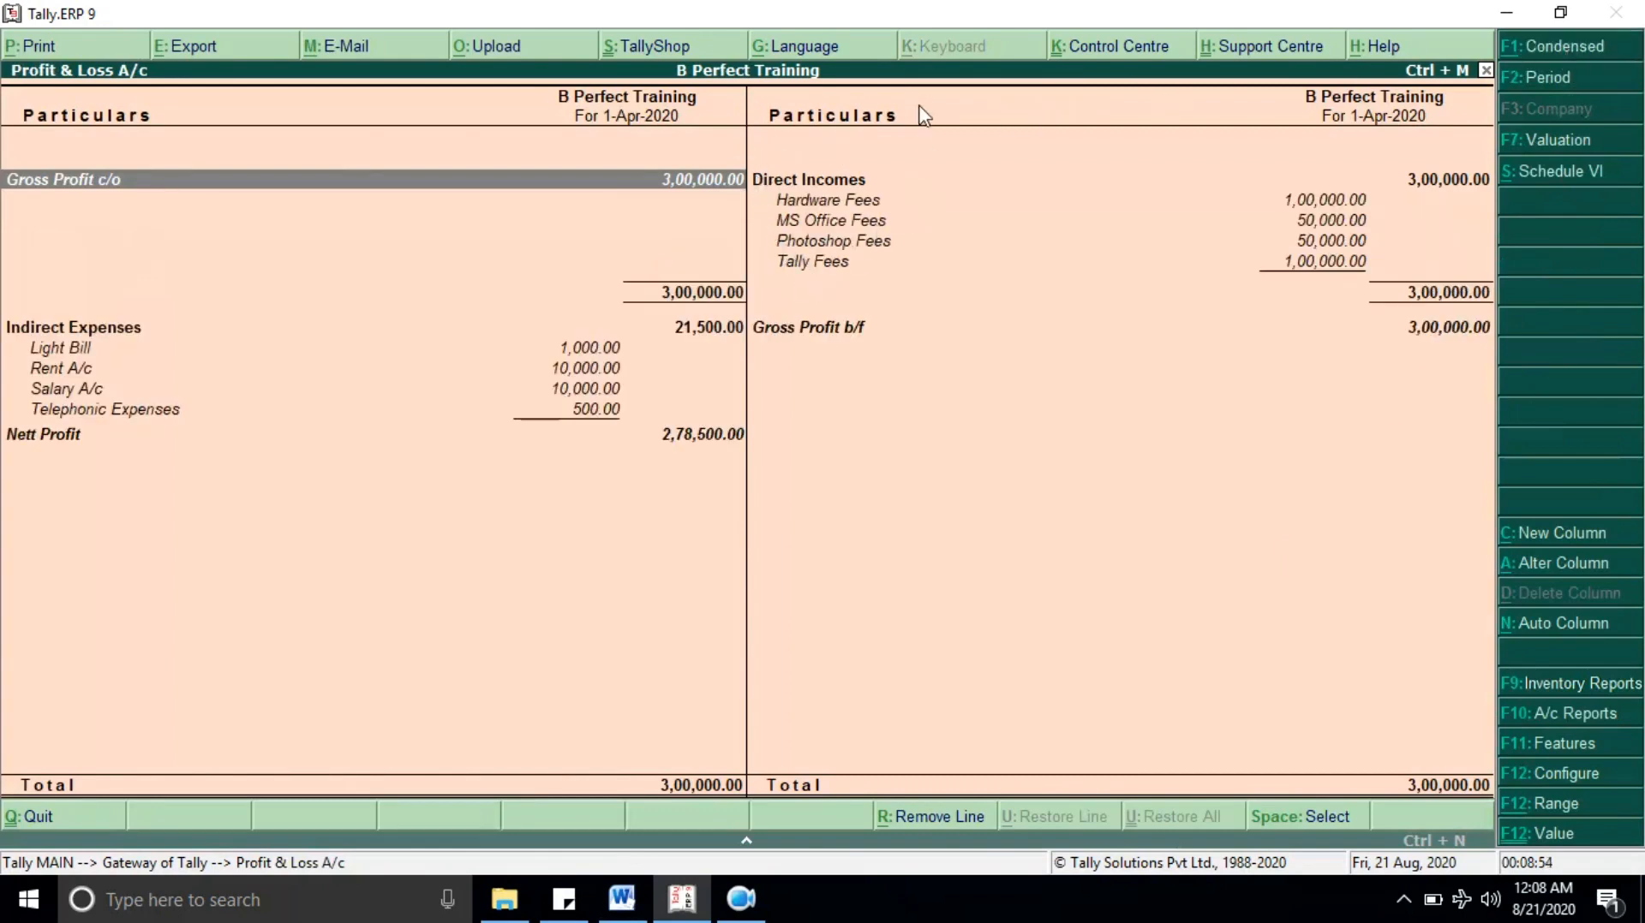
Step: Examine the fee ledgers under Direct Incomes, the Gross Profit b/f line and the Nett Profit line in the Profit & Loss A/c
click(1326, 199)
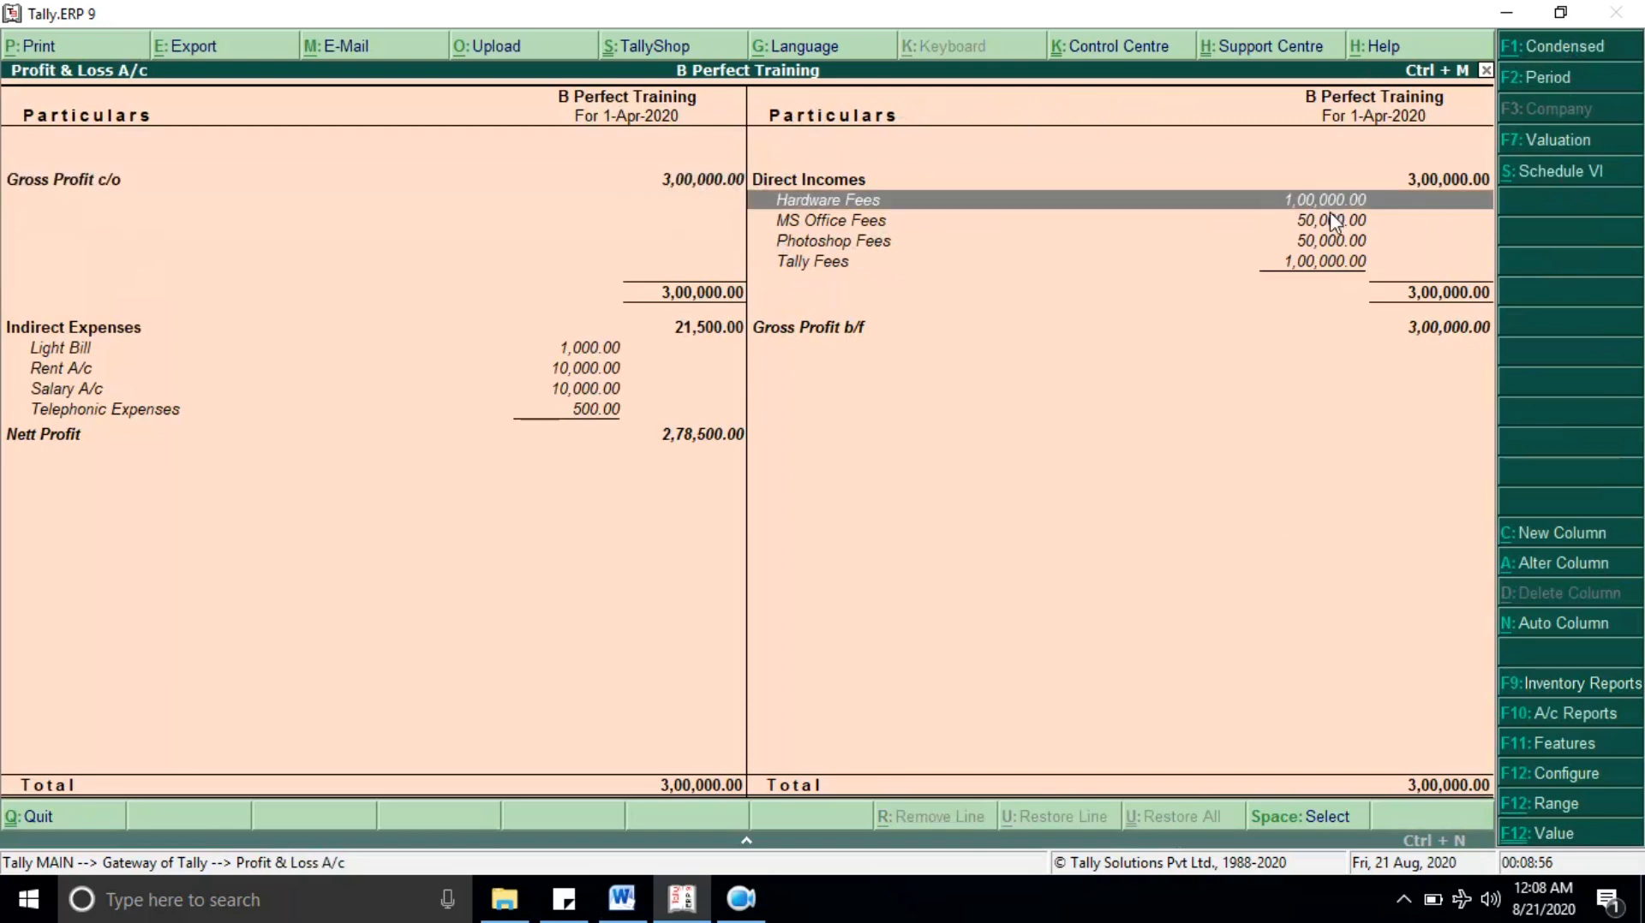
click(1329, 226)
click(805, 436)
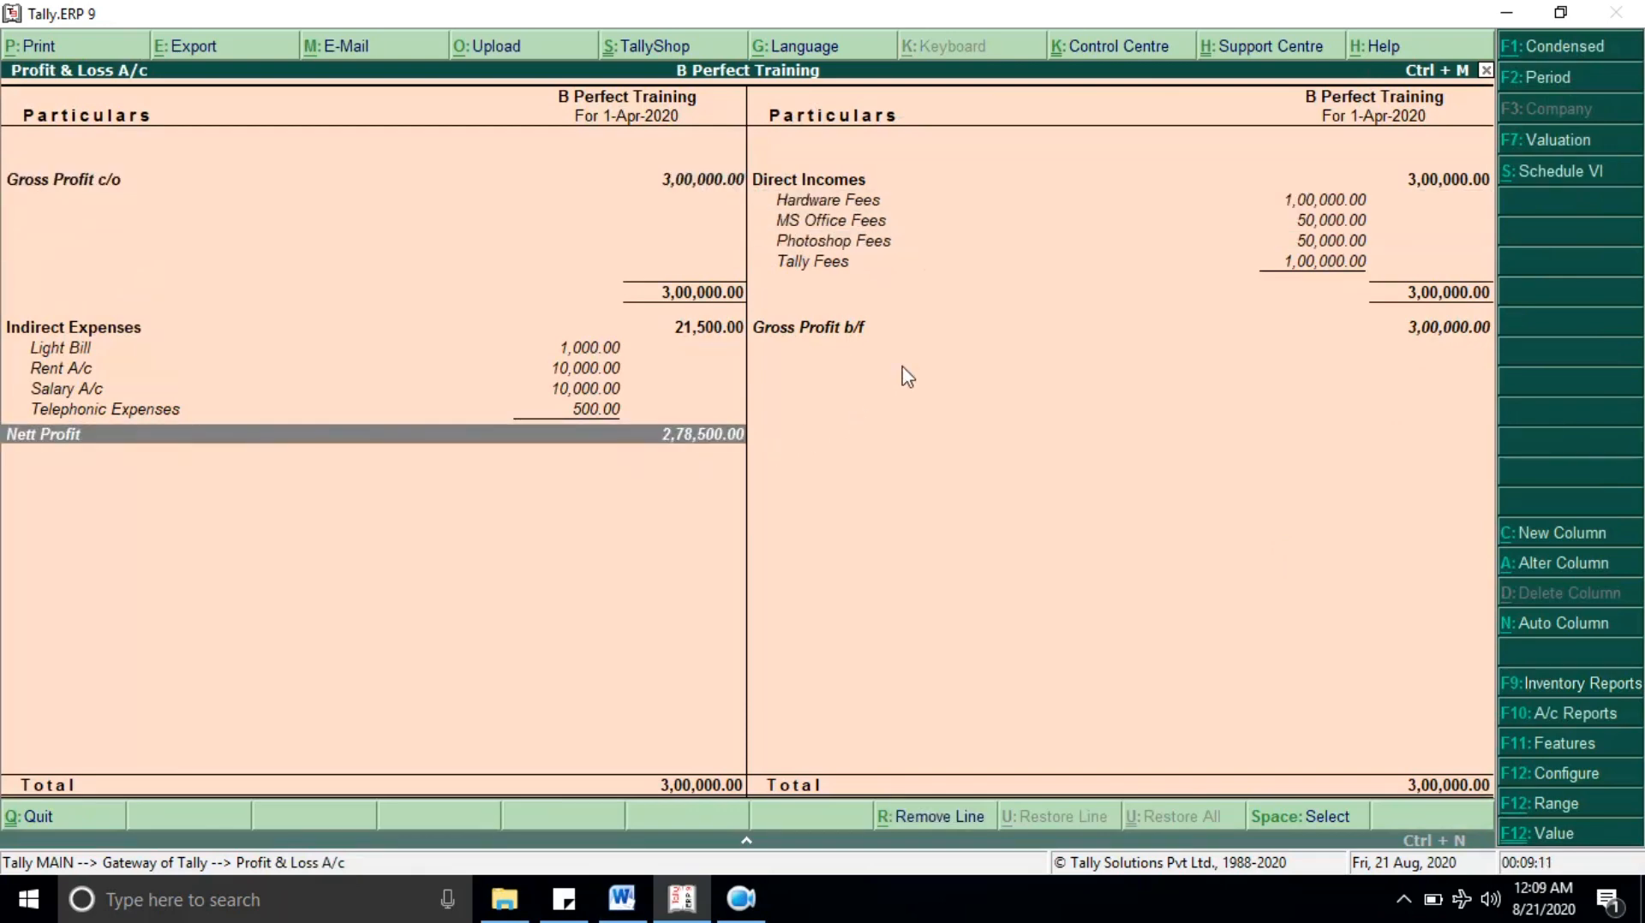
click(884, 338)
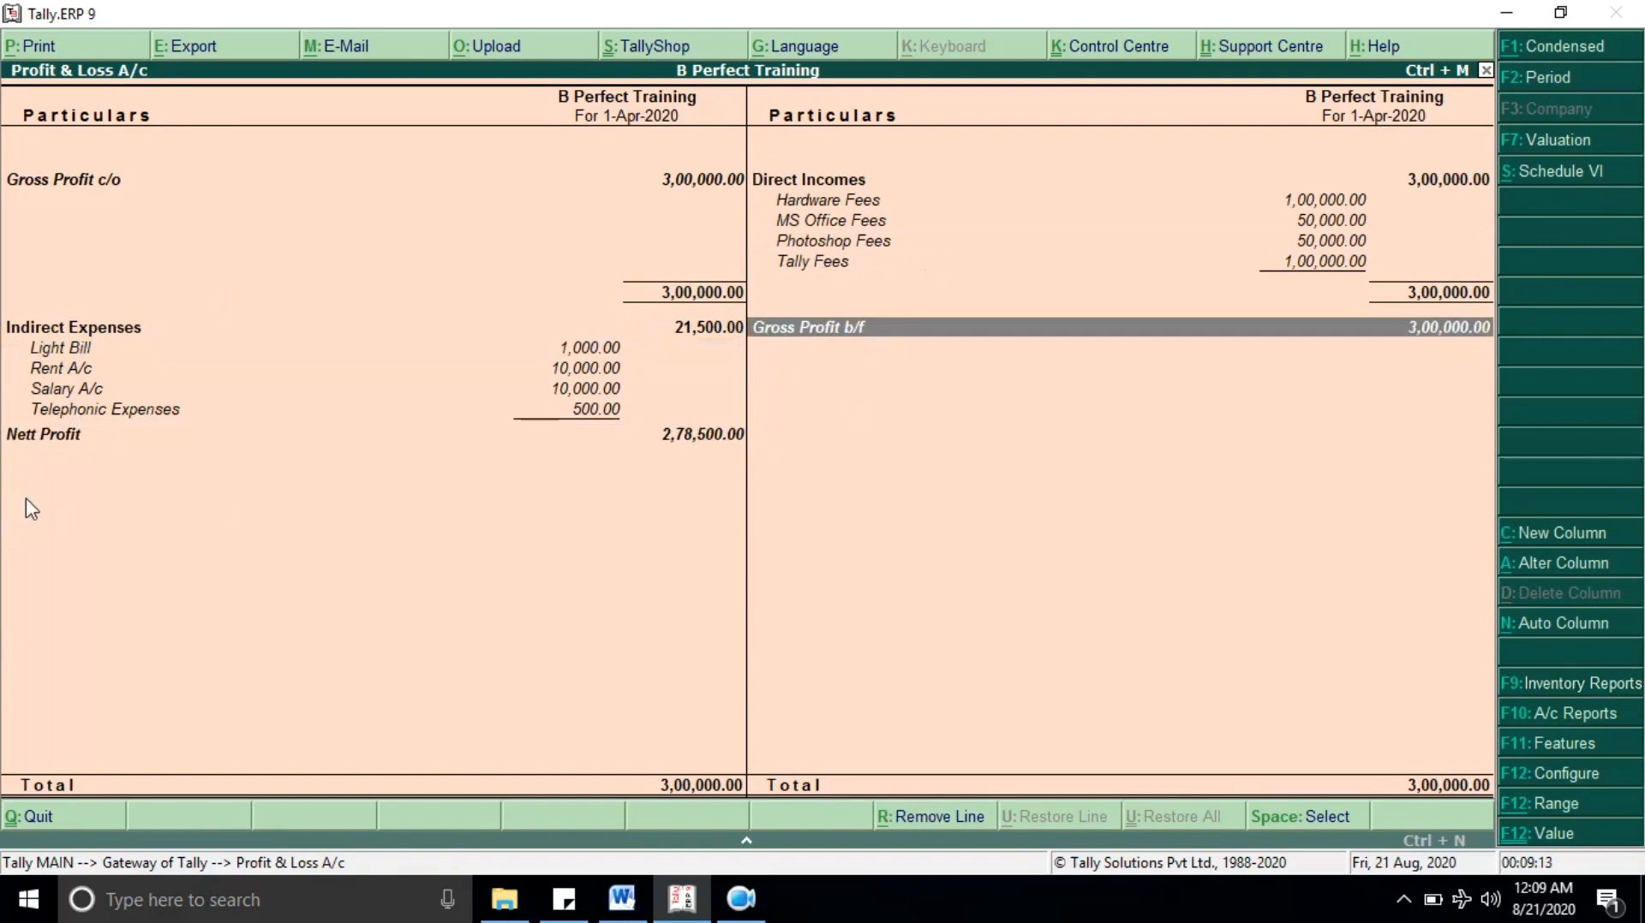
click(56, 442)
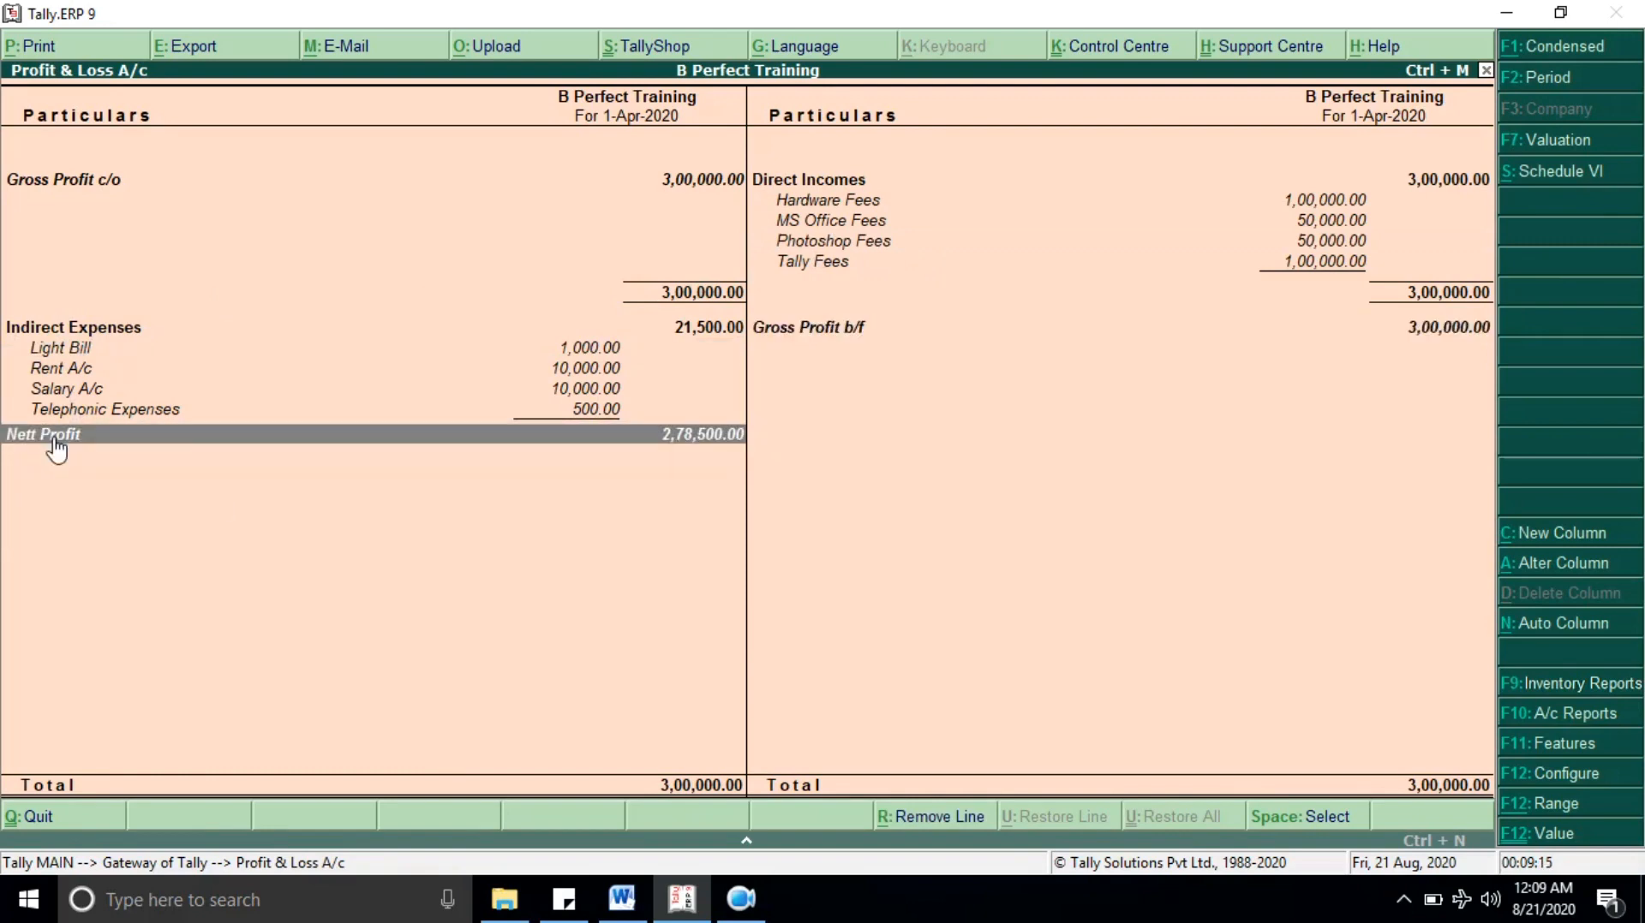
click(1448, 335)
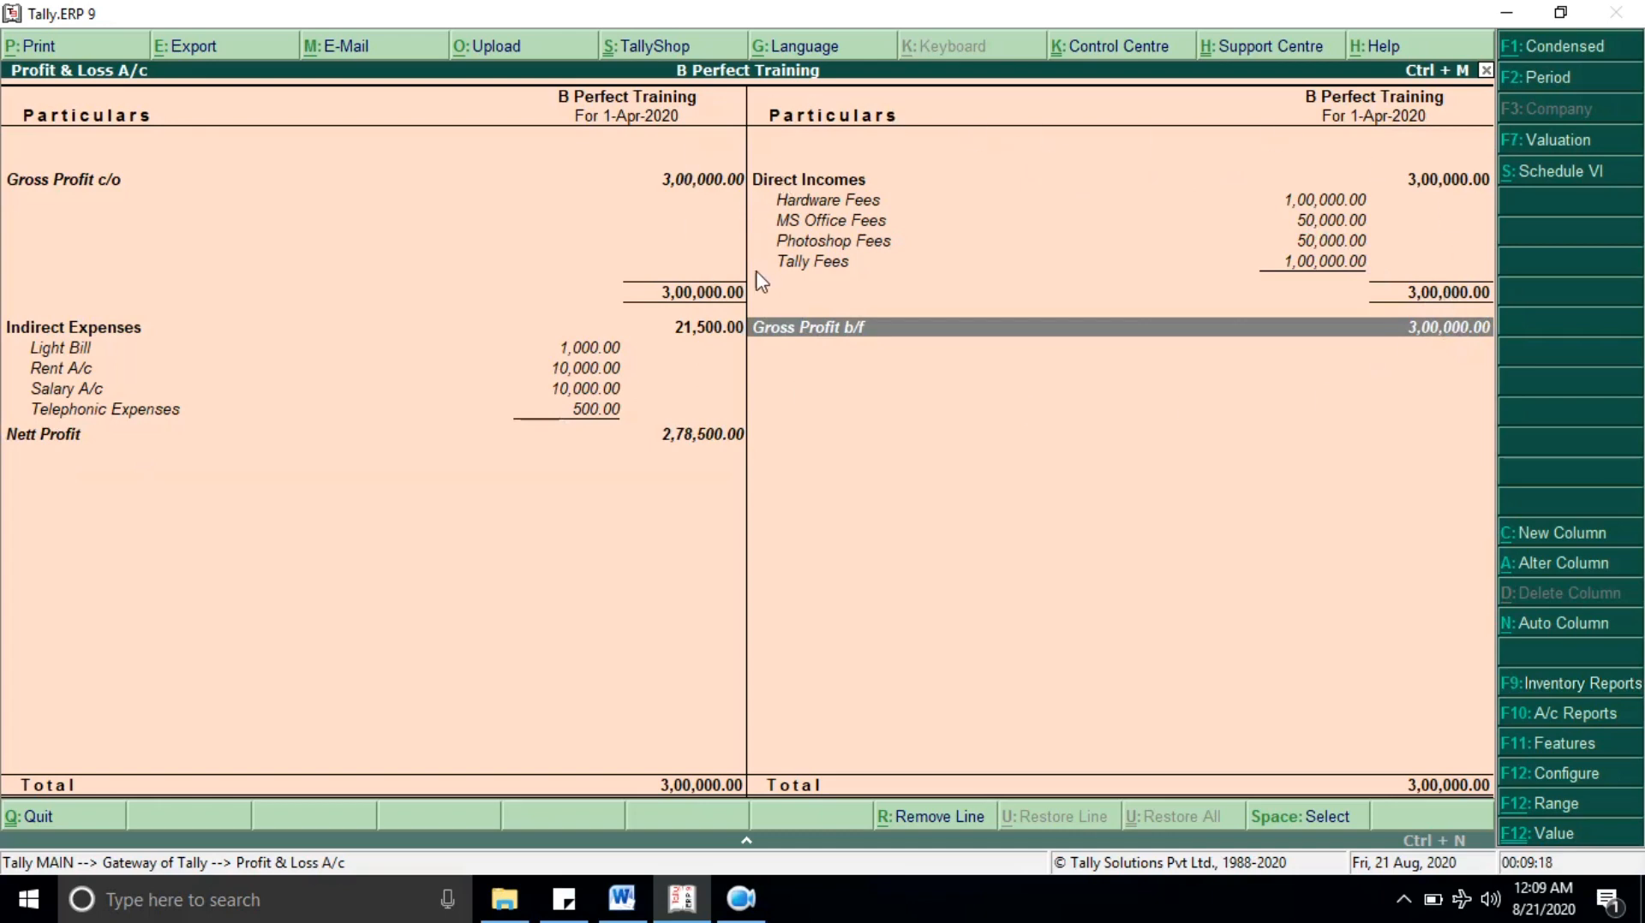
click(1349, 204)
click(1340, 221)
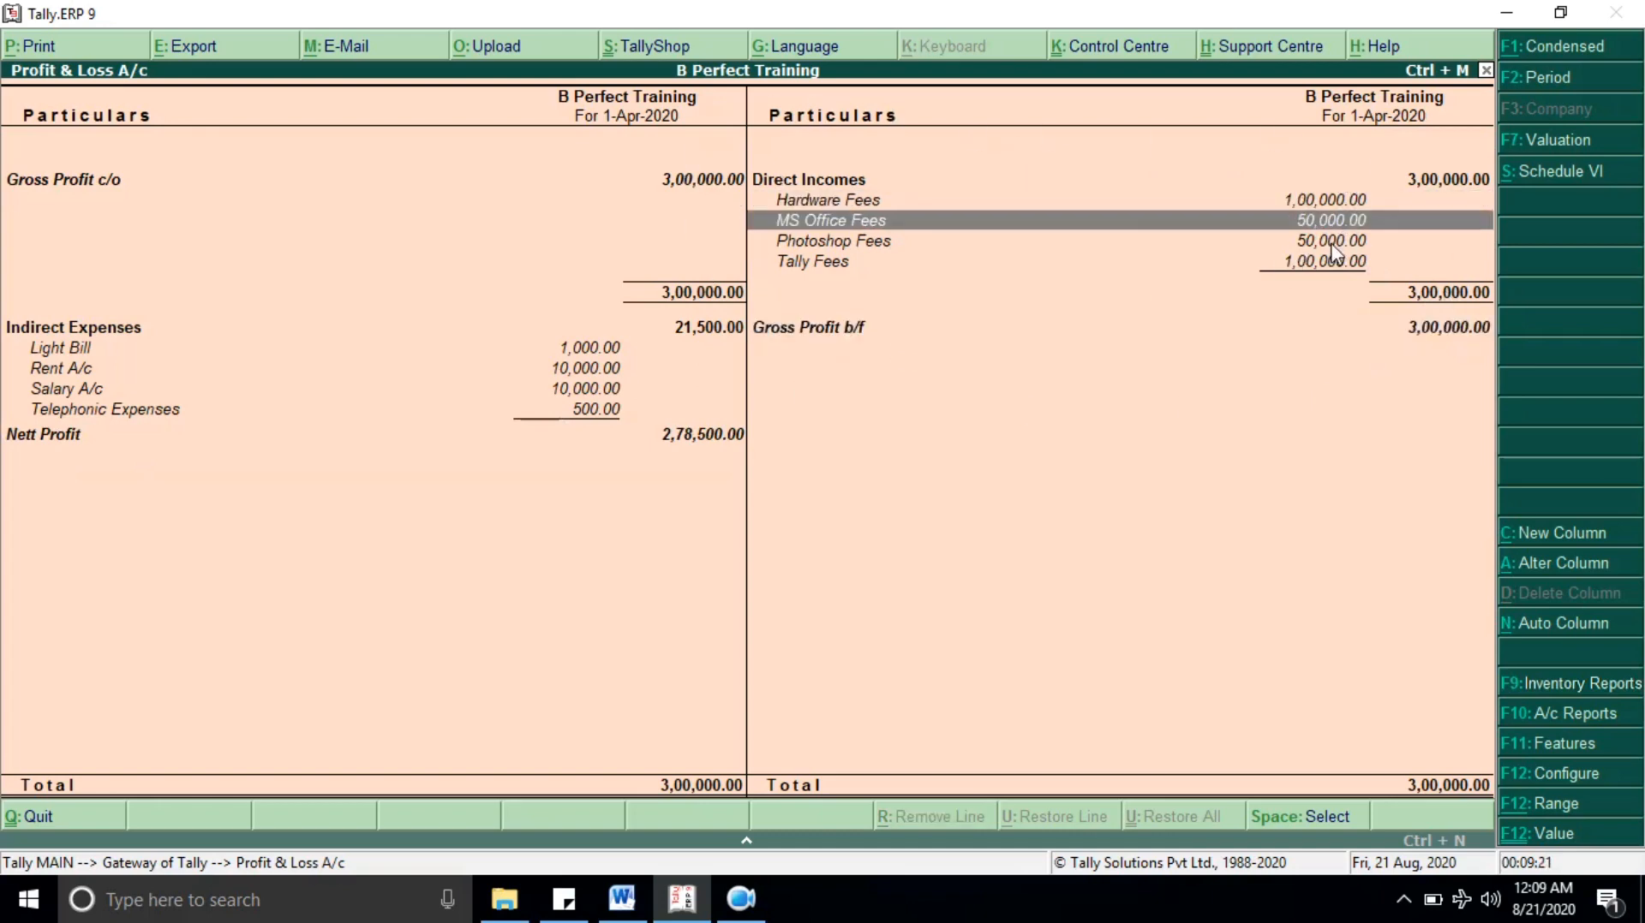
click(1357, 241)
click(1457, 336)
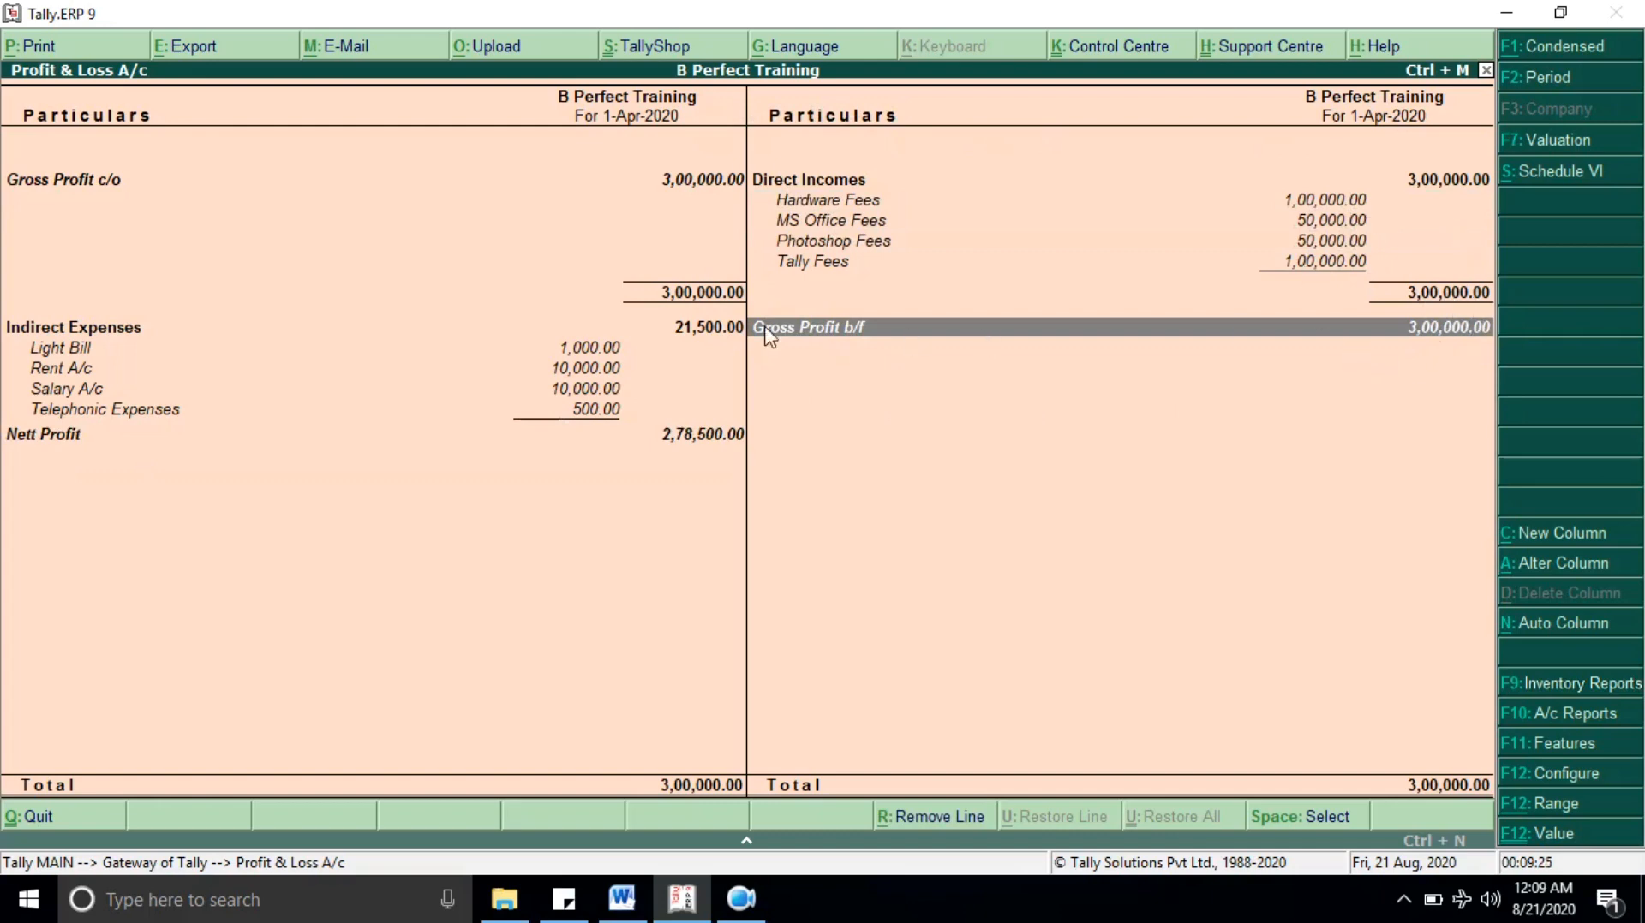
Step: Go through Indirect Expenses and its Light Bill, Rent, Salary and Telephonic Expenses ledgers, ending on the Nett Profit line
click(32, 331)
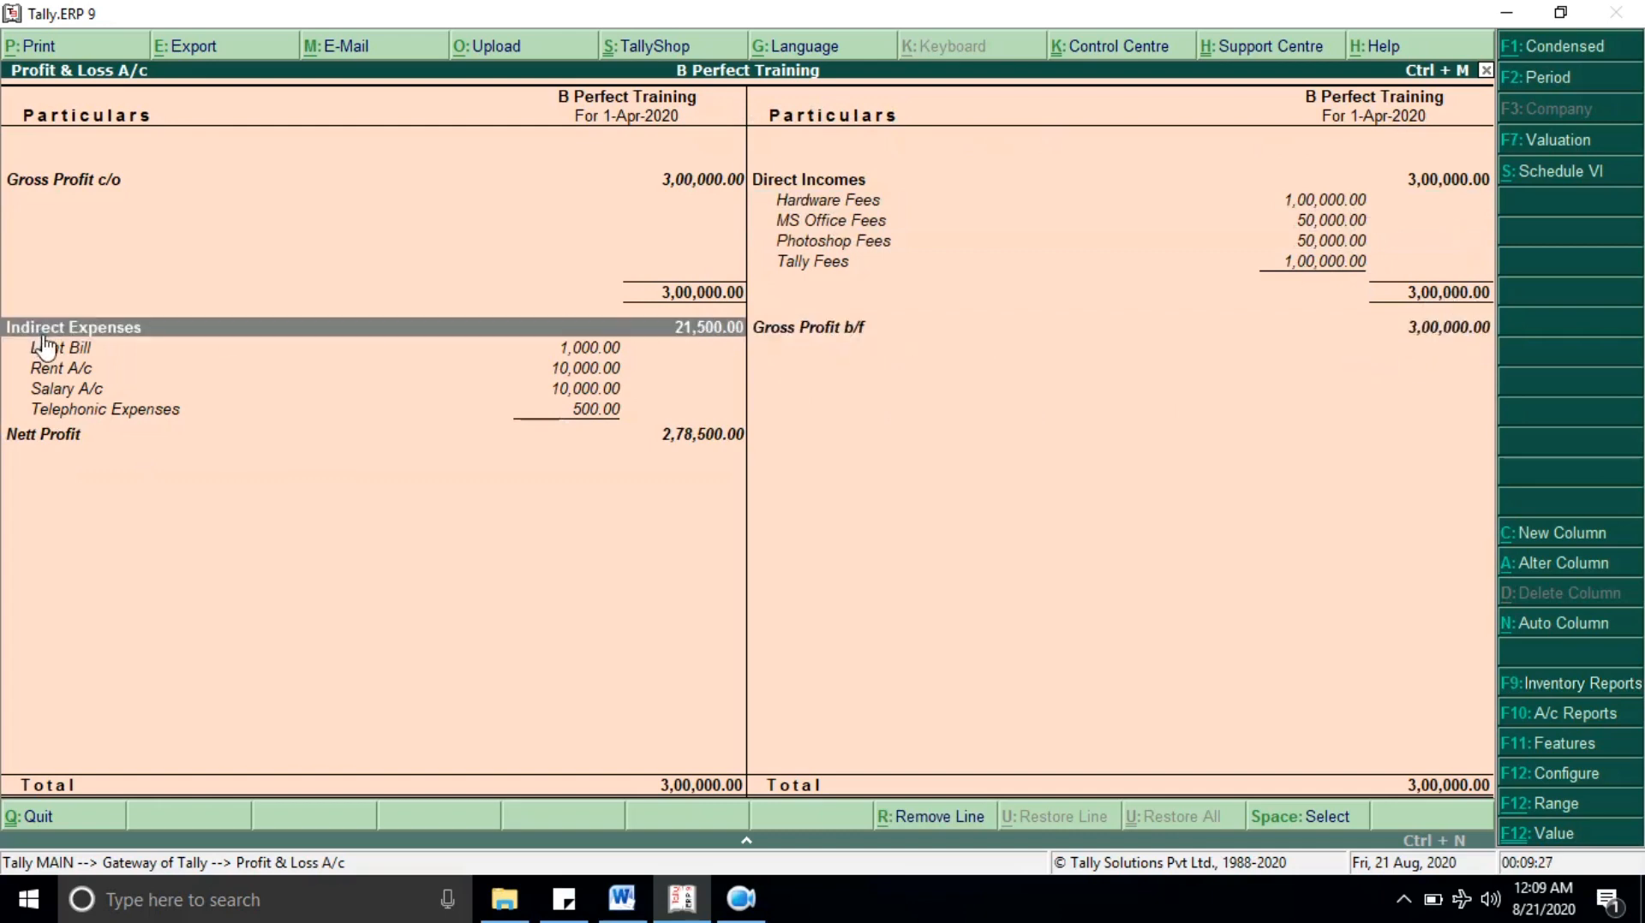
click(47, 351)
click(48, 371)
click(52, 391)
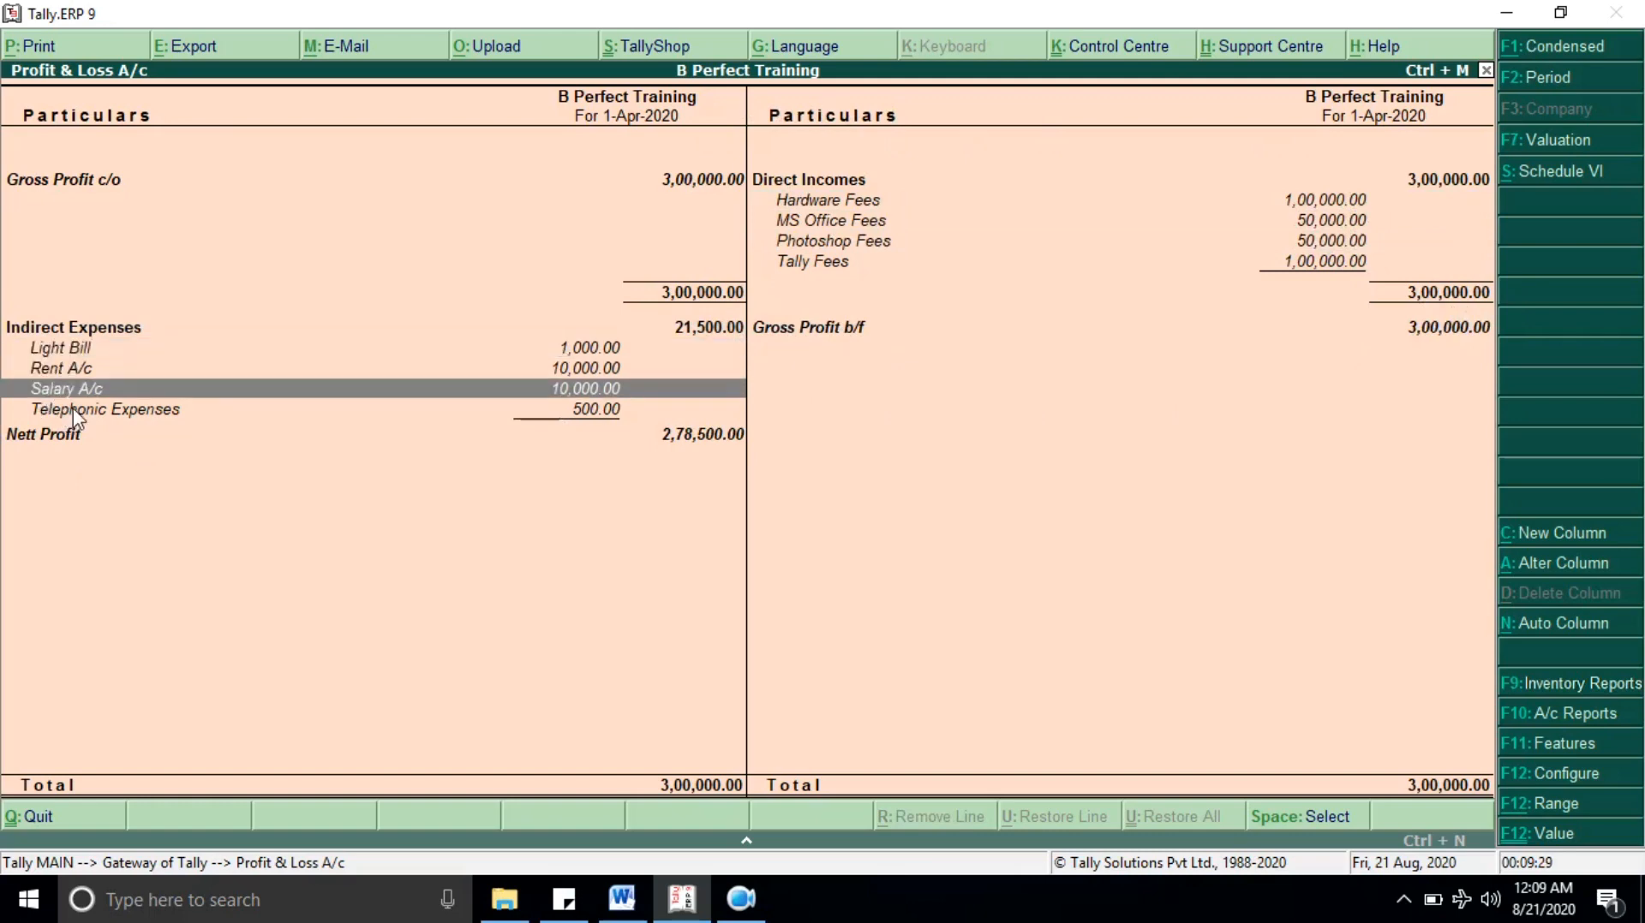
click(76, 410)
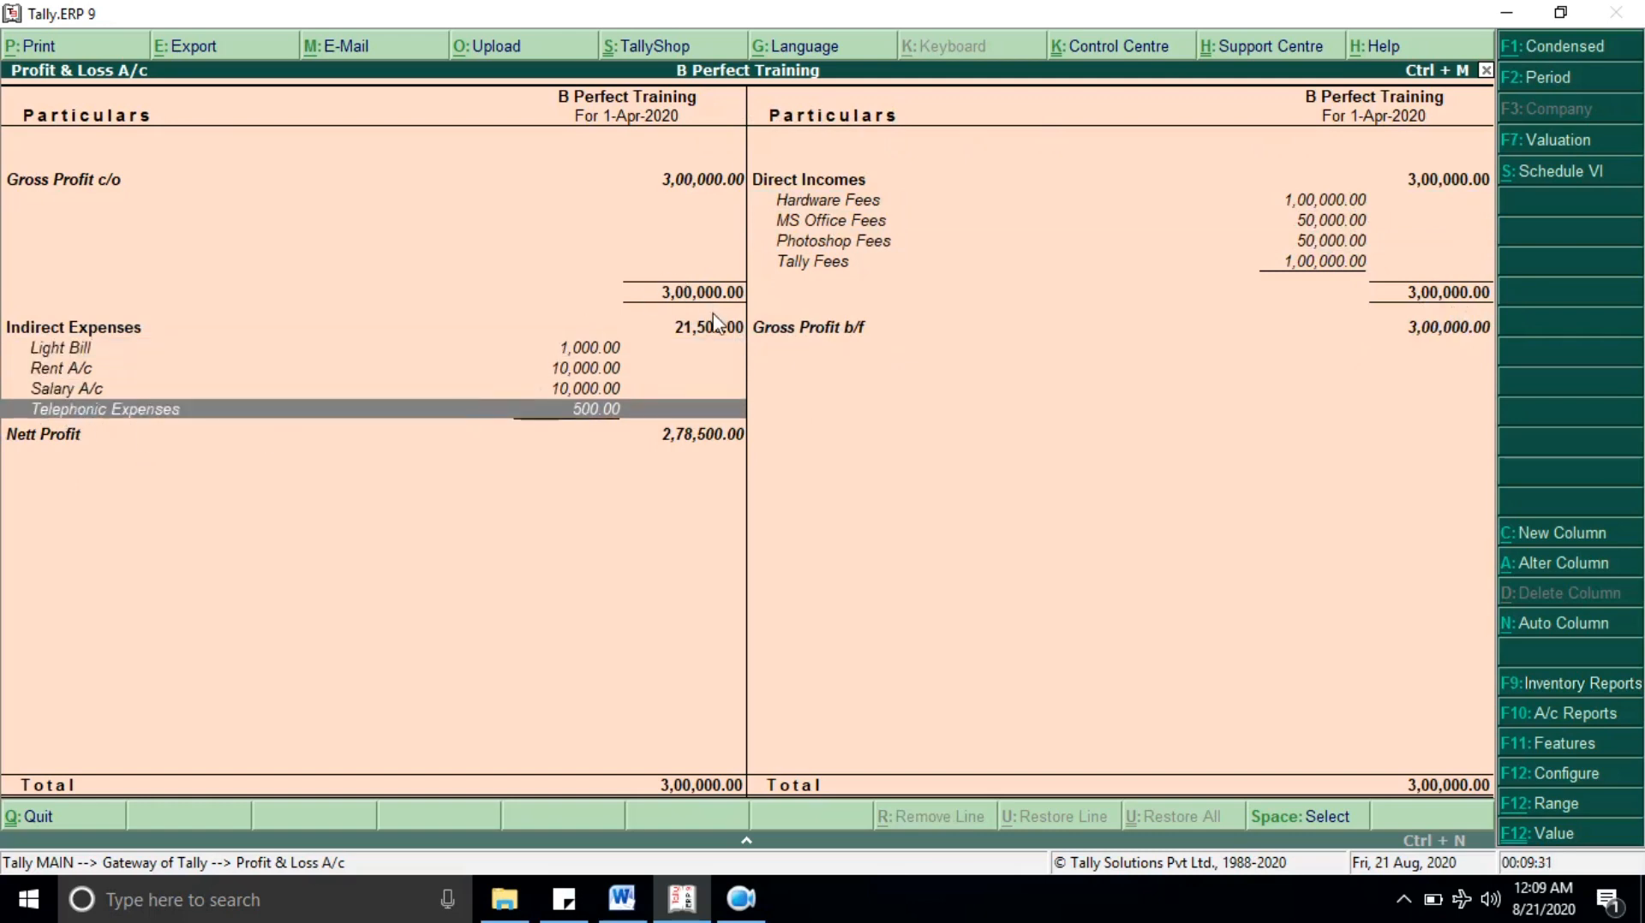
click(707, 334)
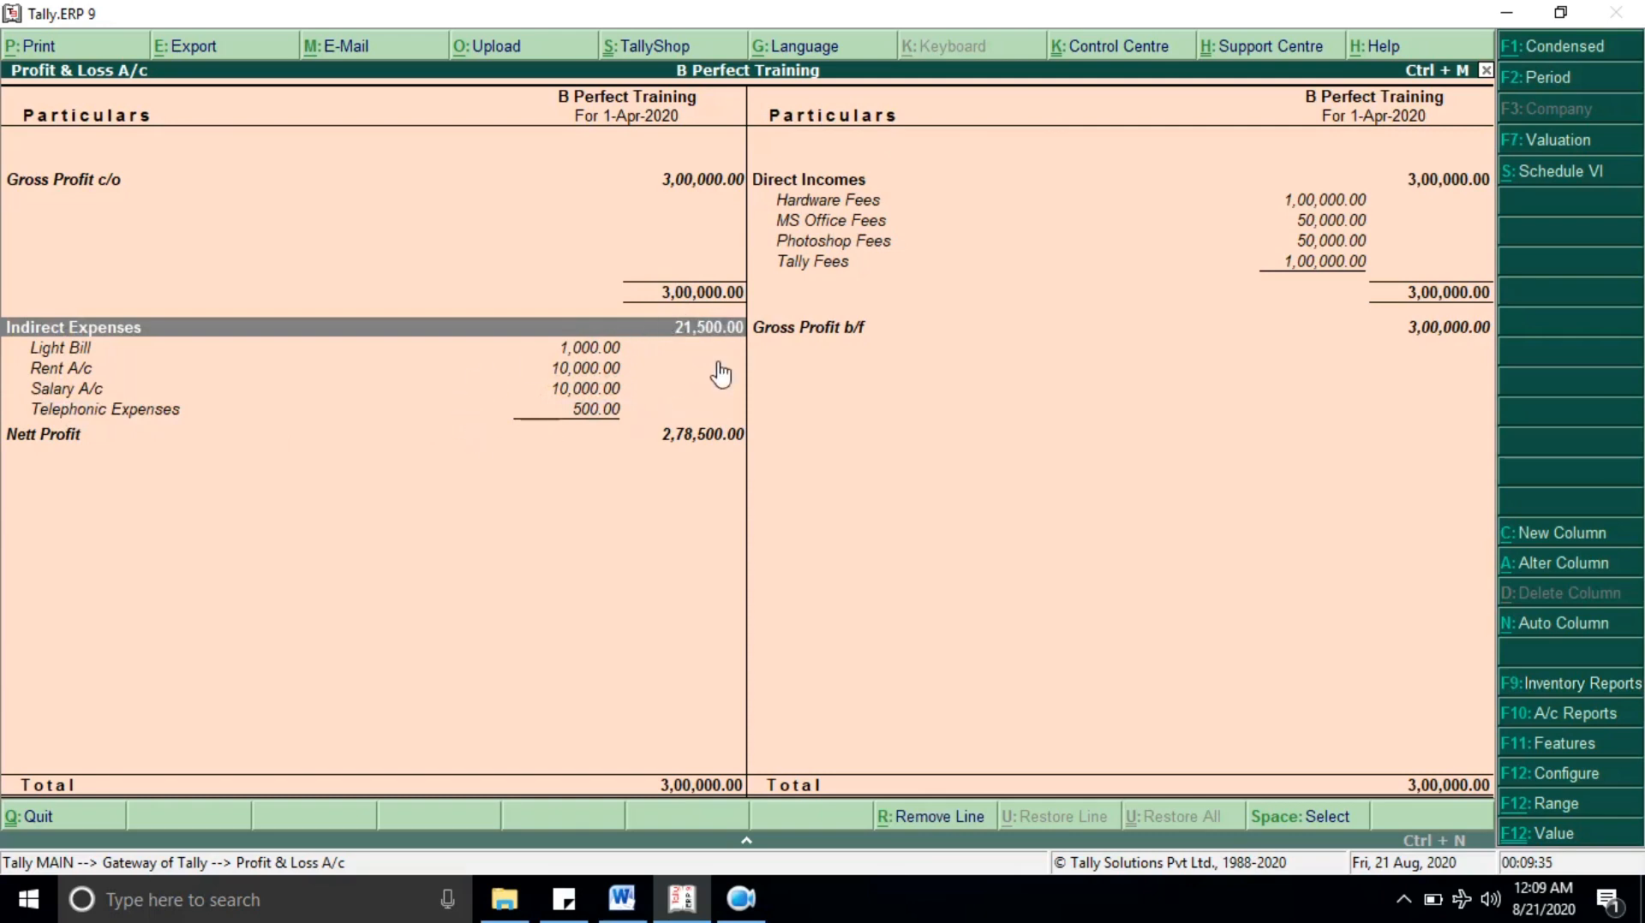
click(701, 450)
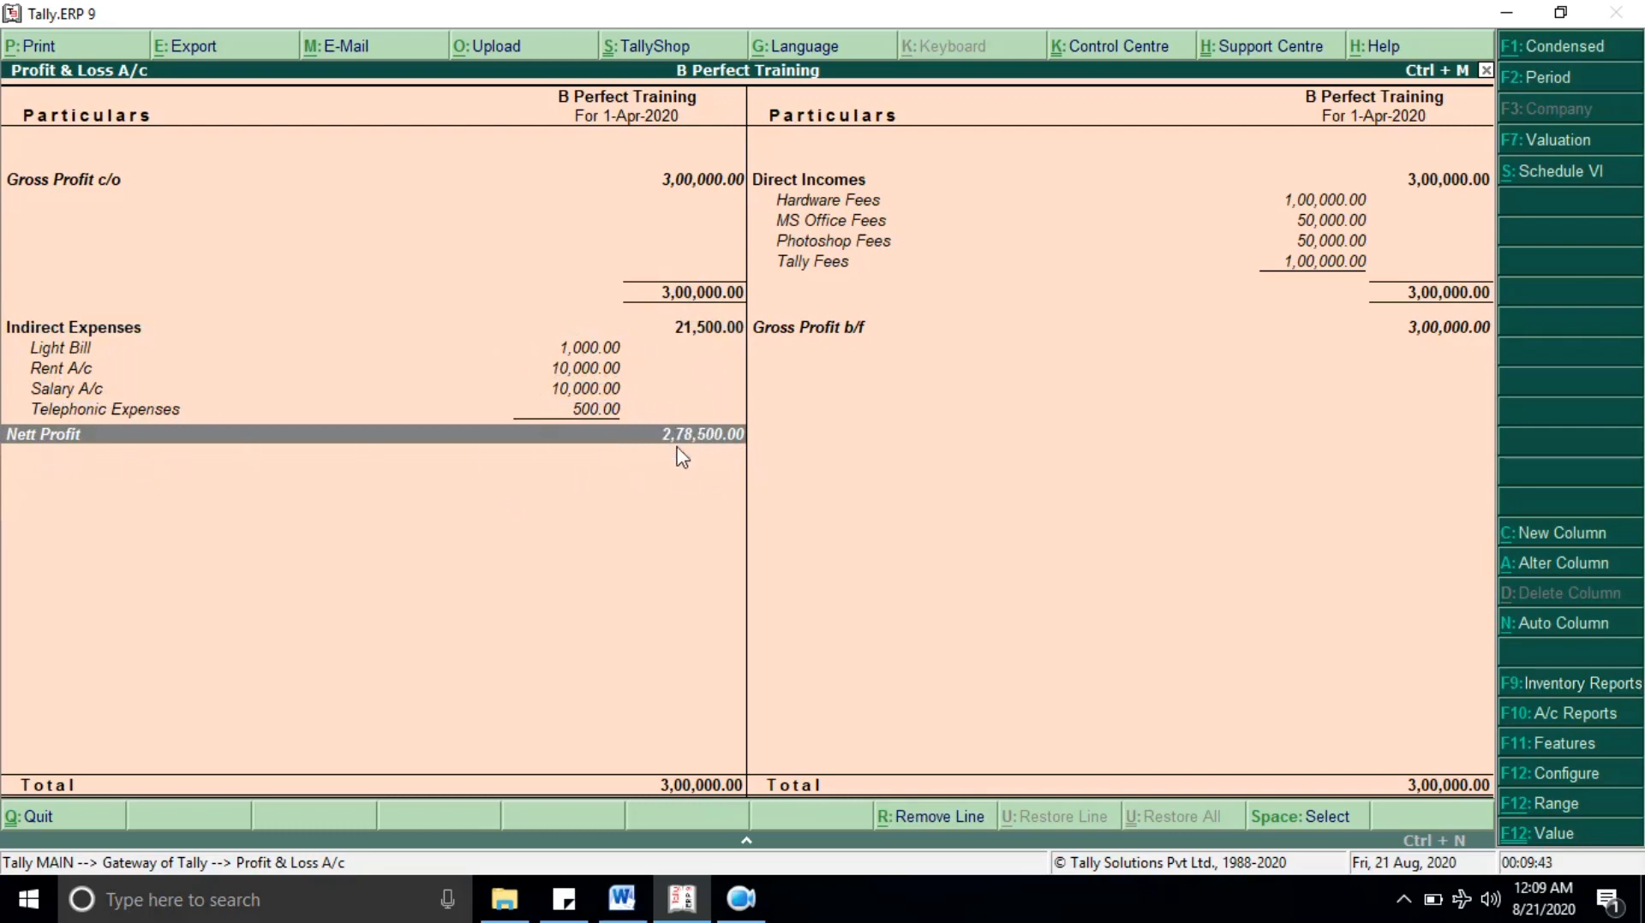
Step: Check the Net Profit figure against the answer in Word, then return to Tally.ERP 9 and close the Profit & Loss A/c
click(622, 898)
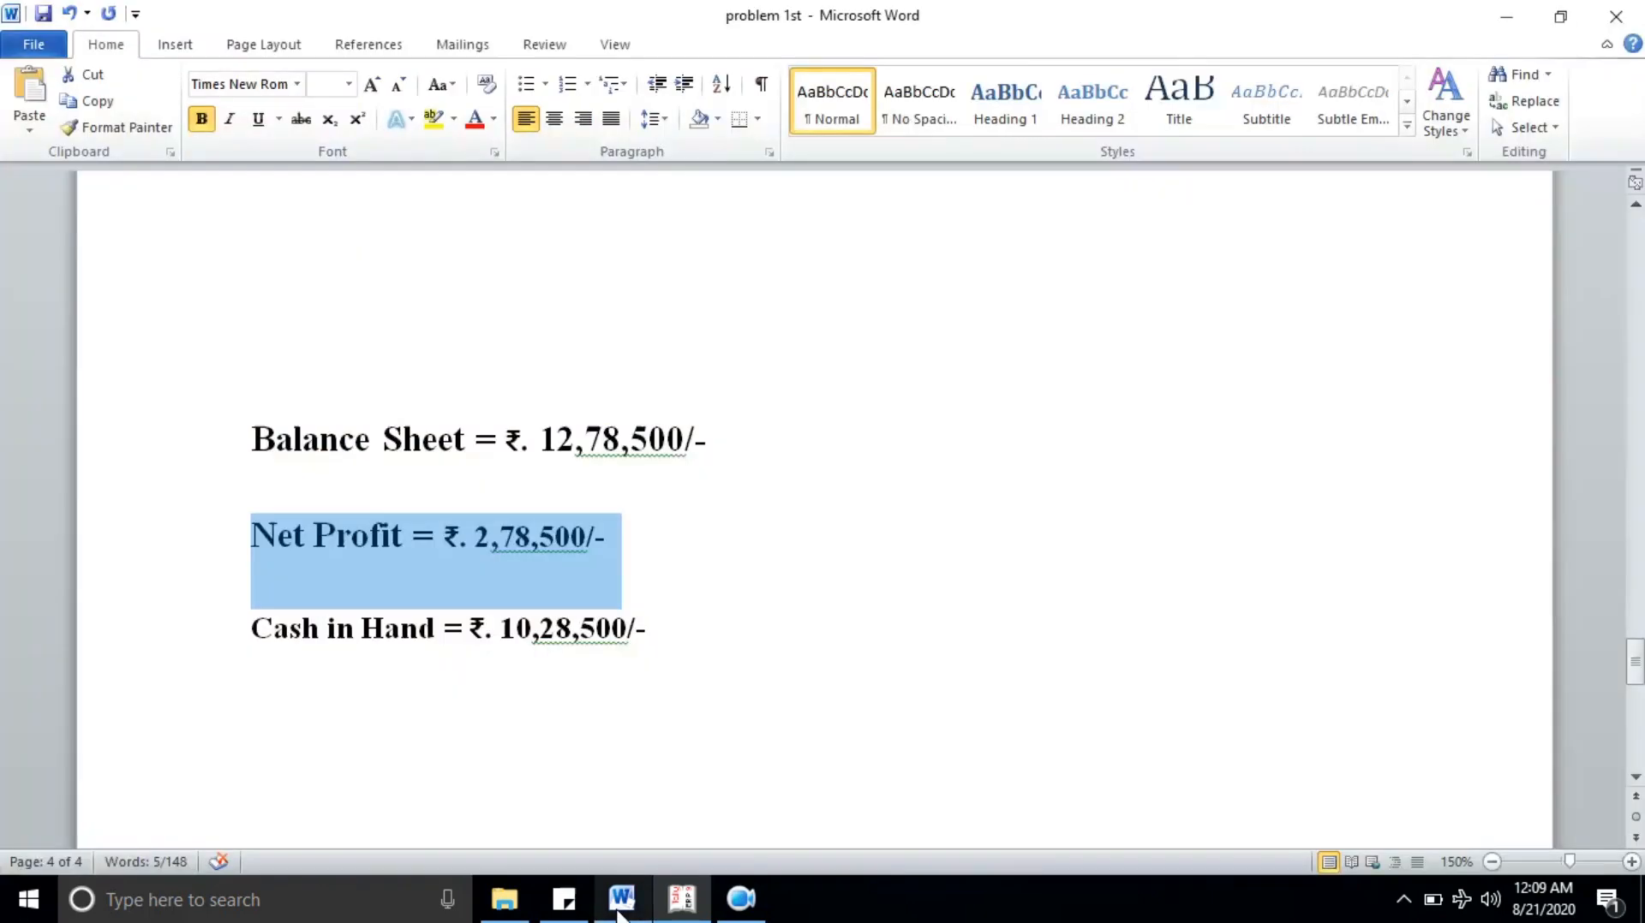
click(492, 539)
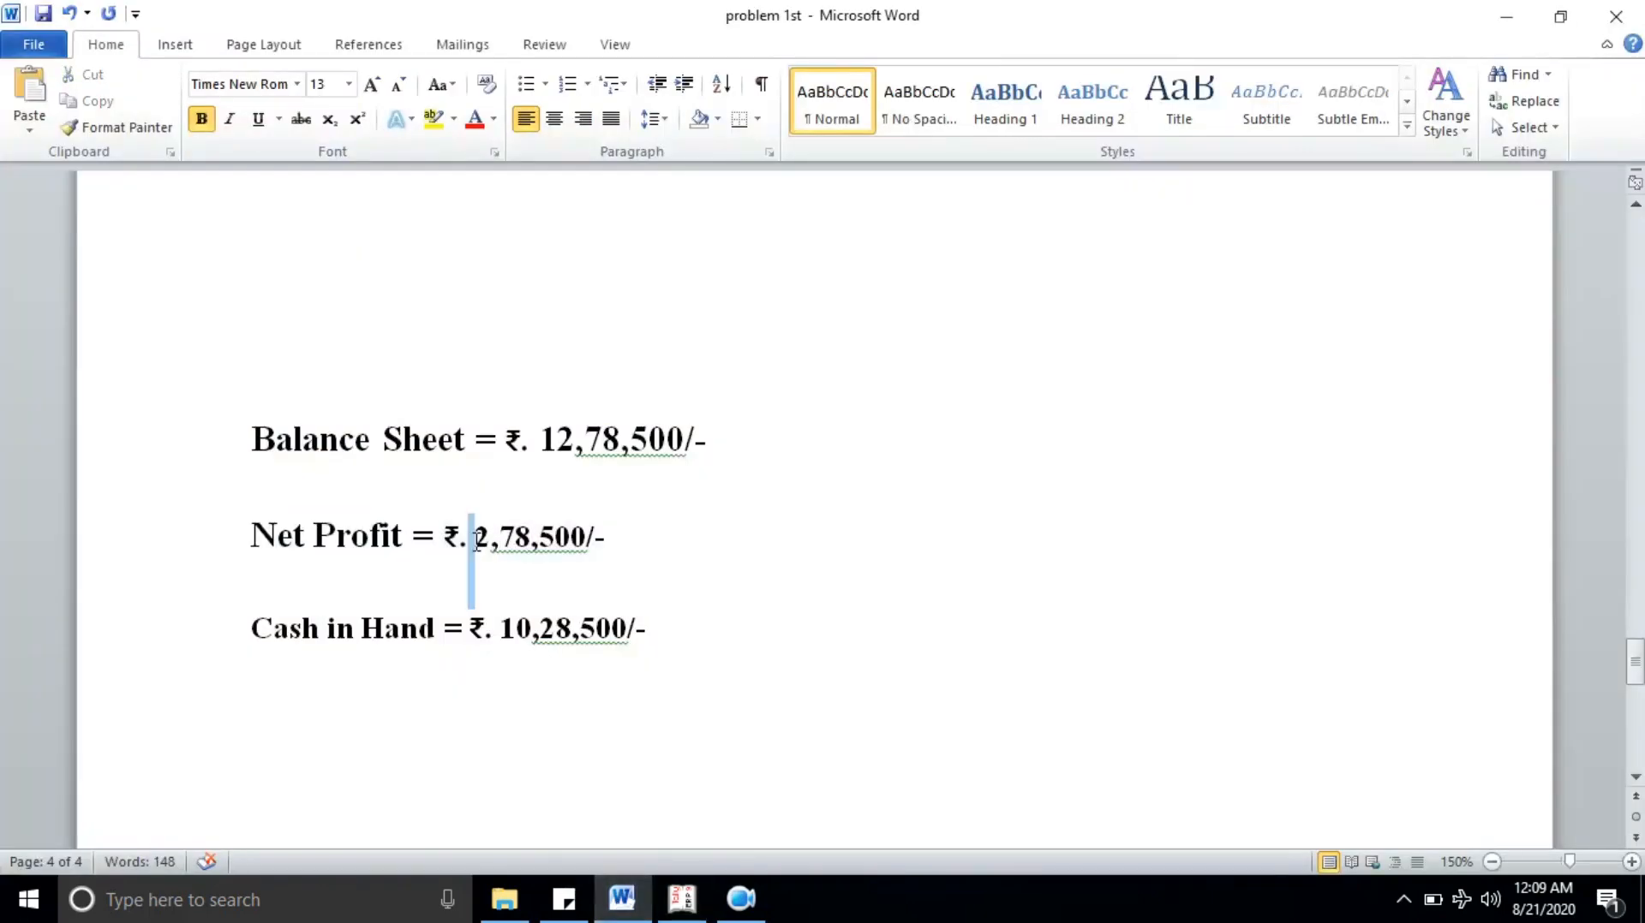
drag(445, 538, 620, 544)
click(680, 899)
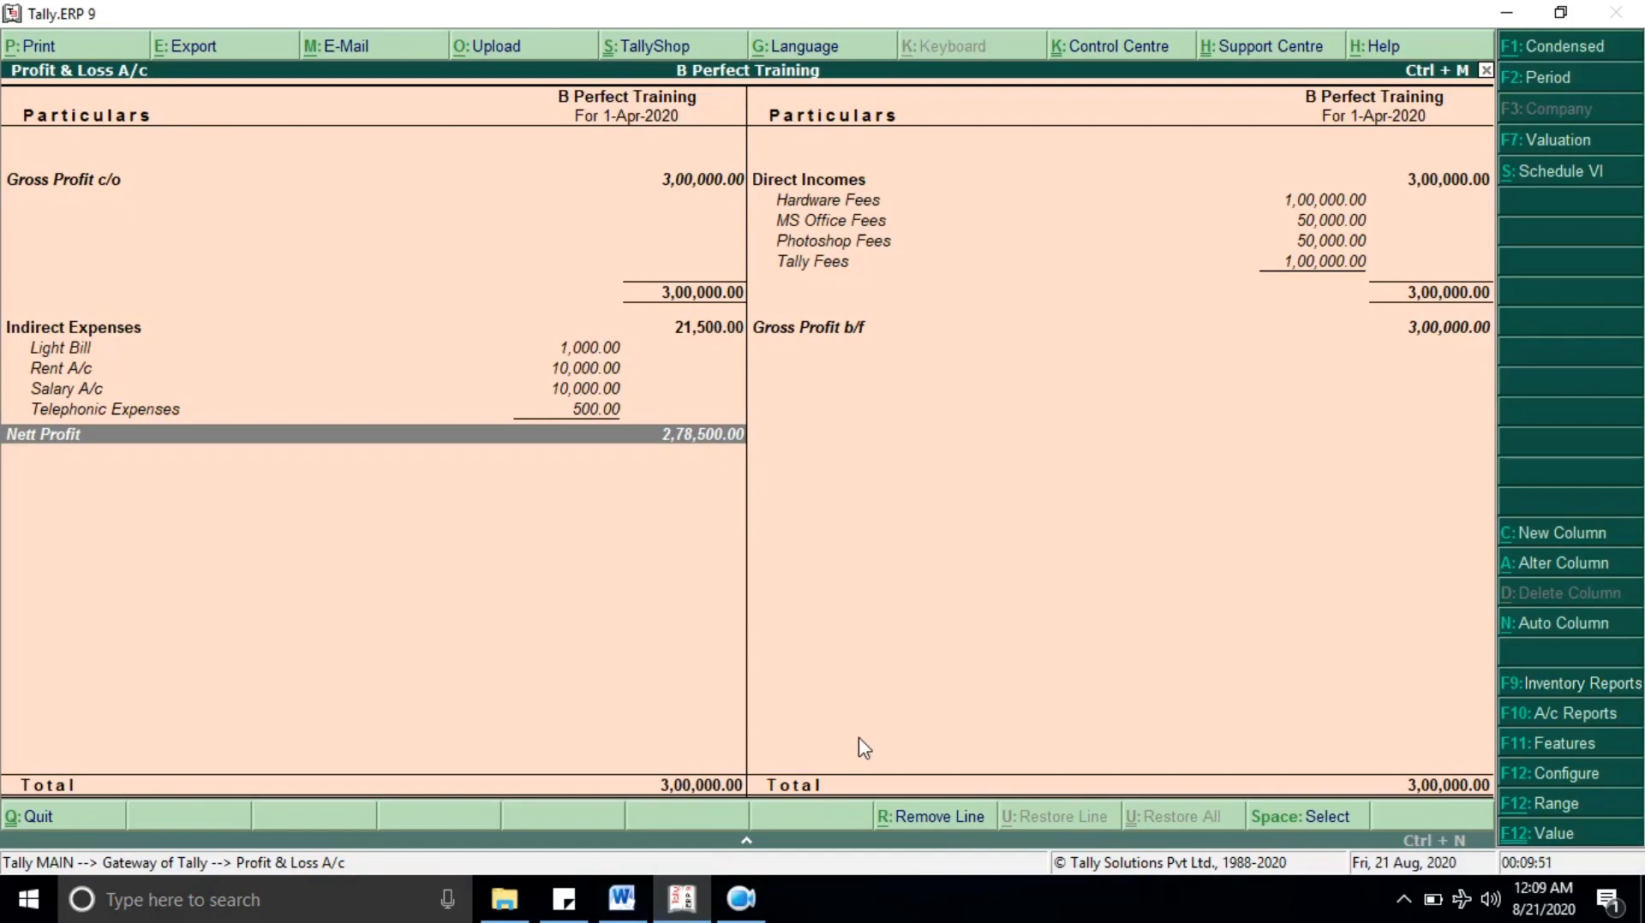
key(Escape)
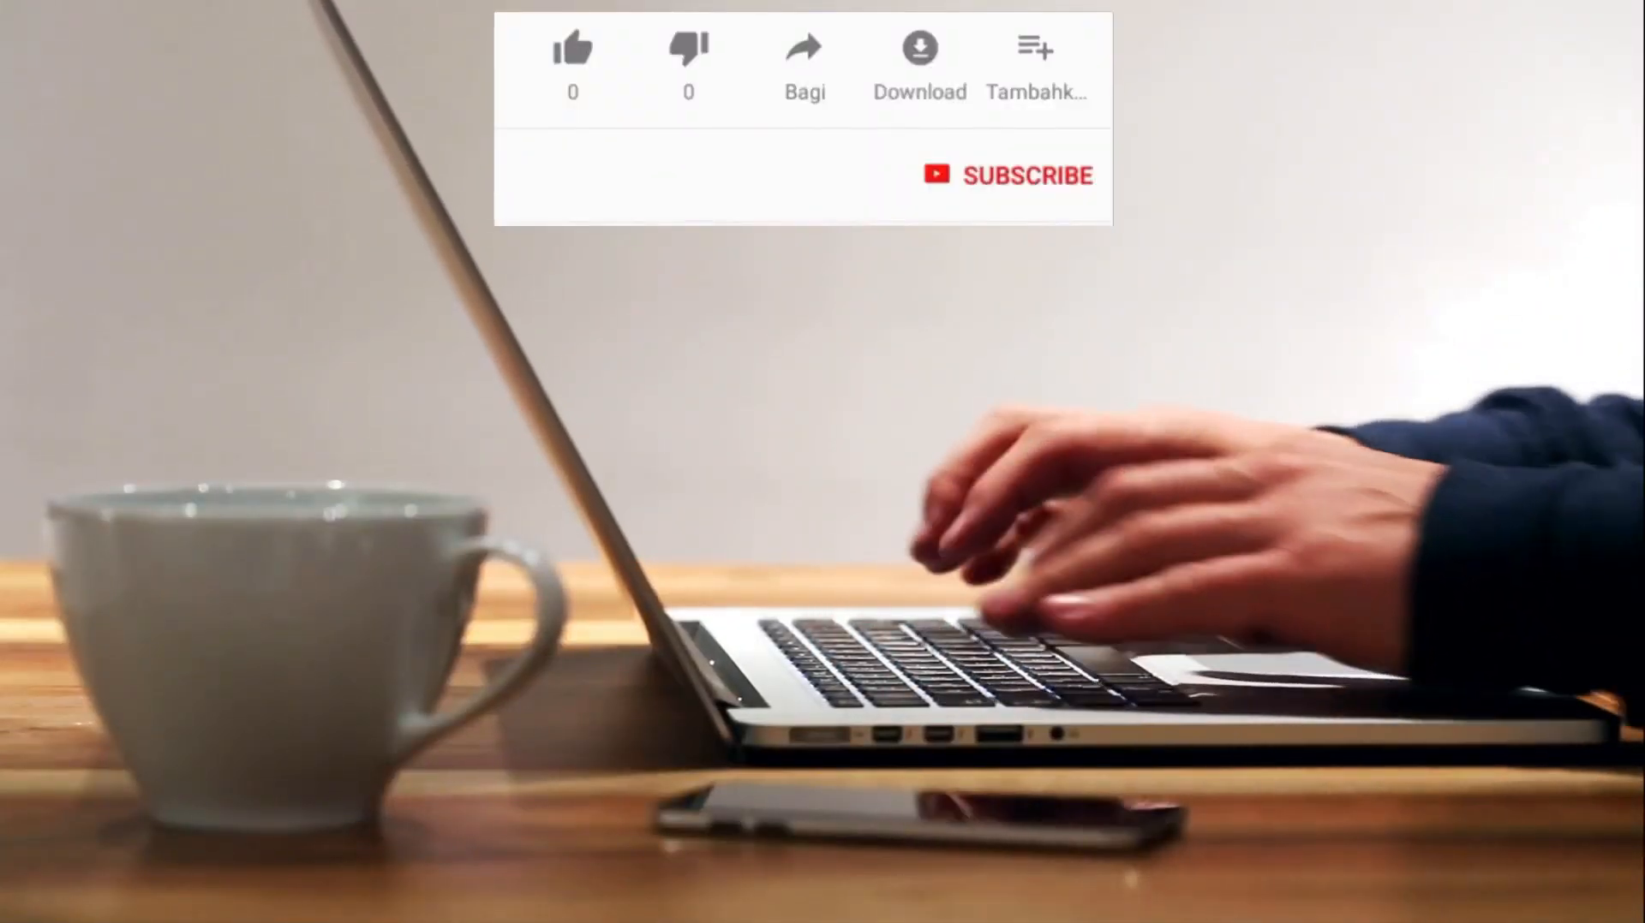